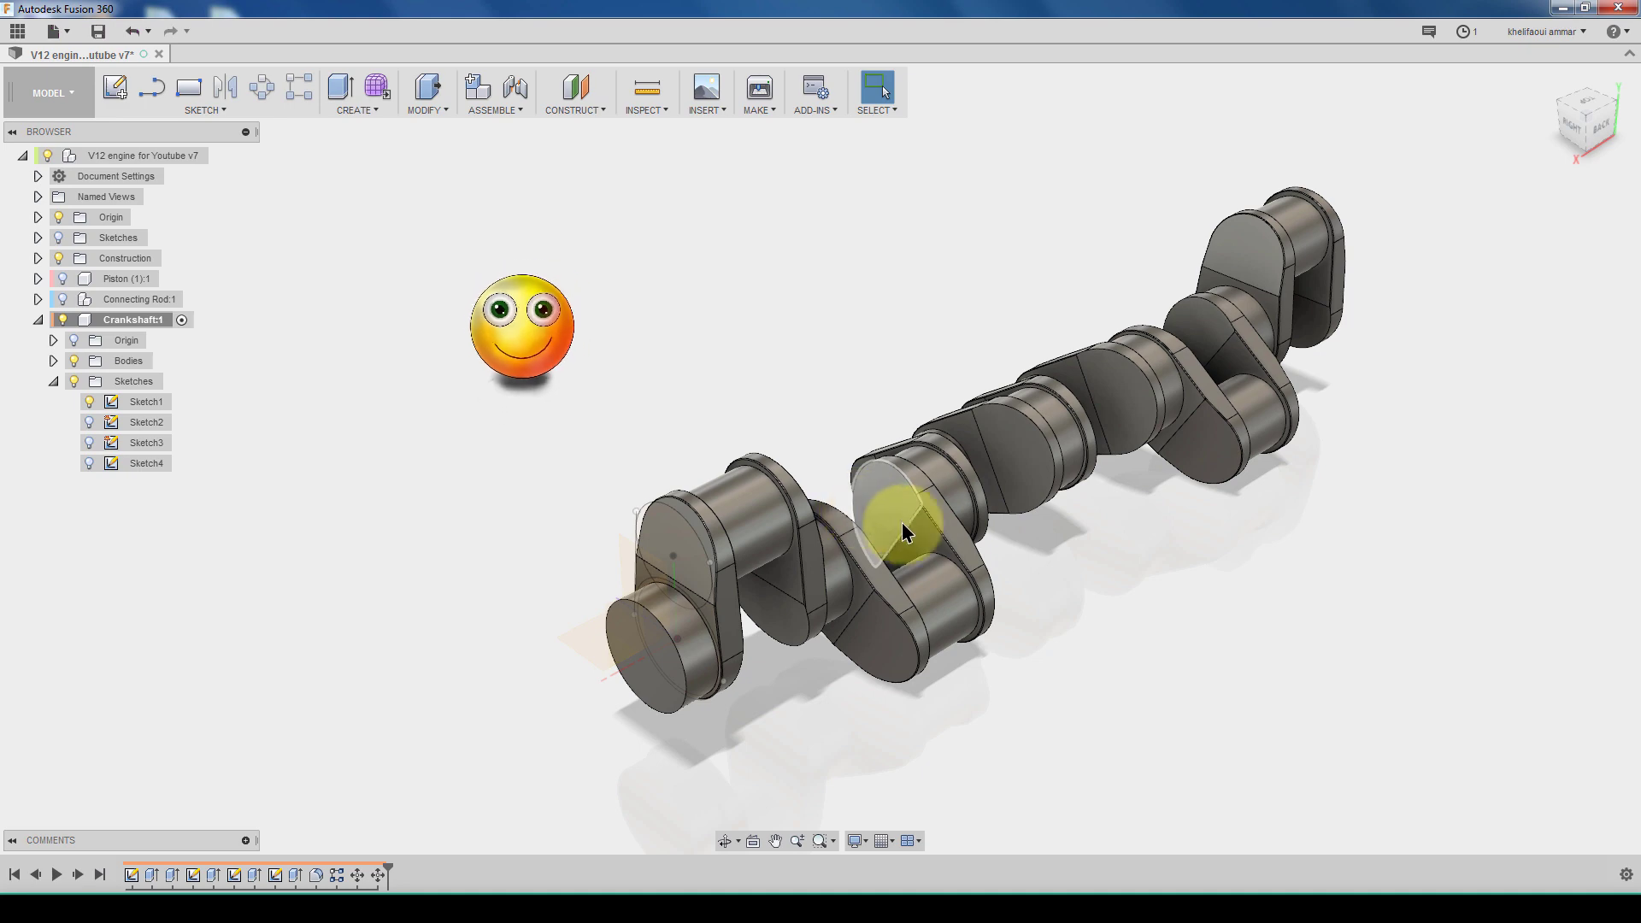
# Step: Start a new sketch in the crankshaft component on its horizontal origin plane, the one parallel to the top view
pyautogui.moveTo(943, 498); pyautogui.dragTo(966, 409, button='middle')
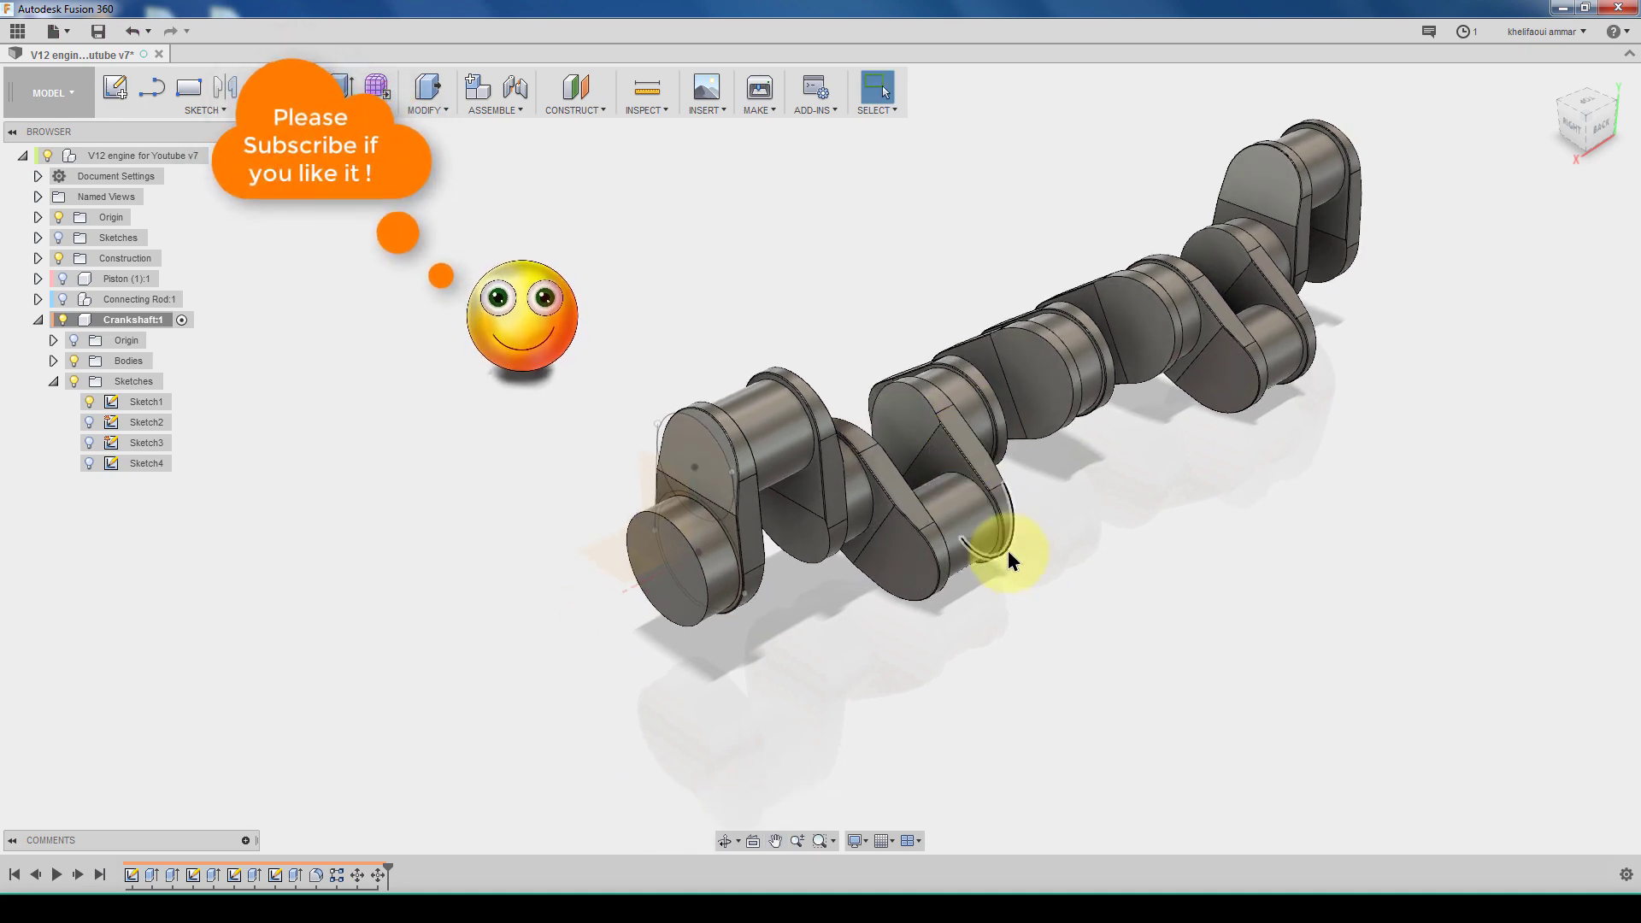
pyautogui.keyDown('shift'); pyautogui.moveTo(971, 465); pyautogui.dragTo(747, 530, button='middle'); pyautogui.keyUp('shift')
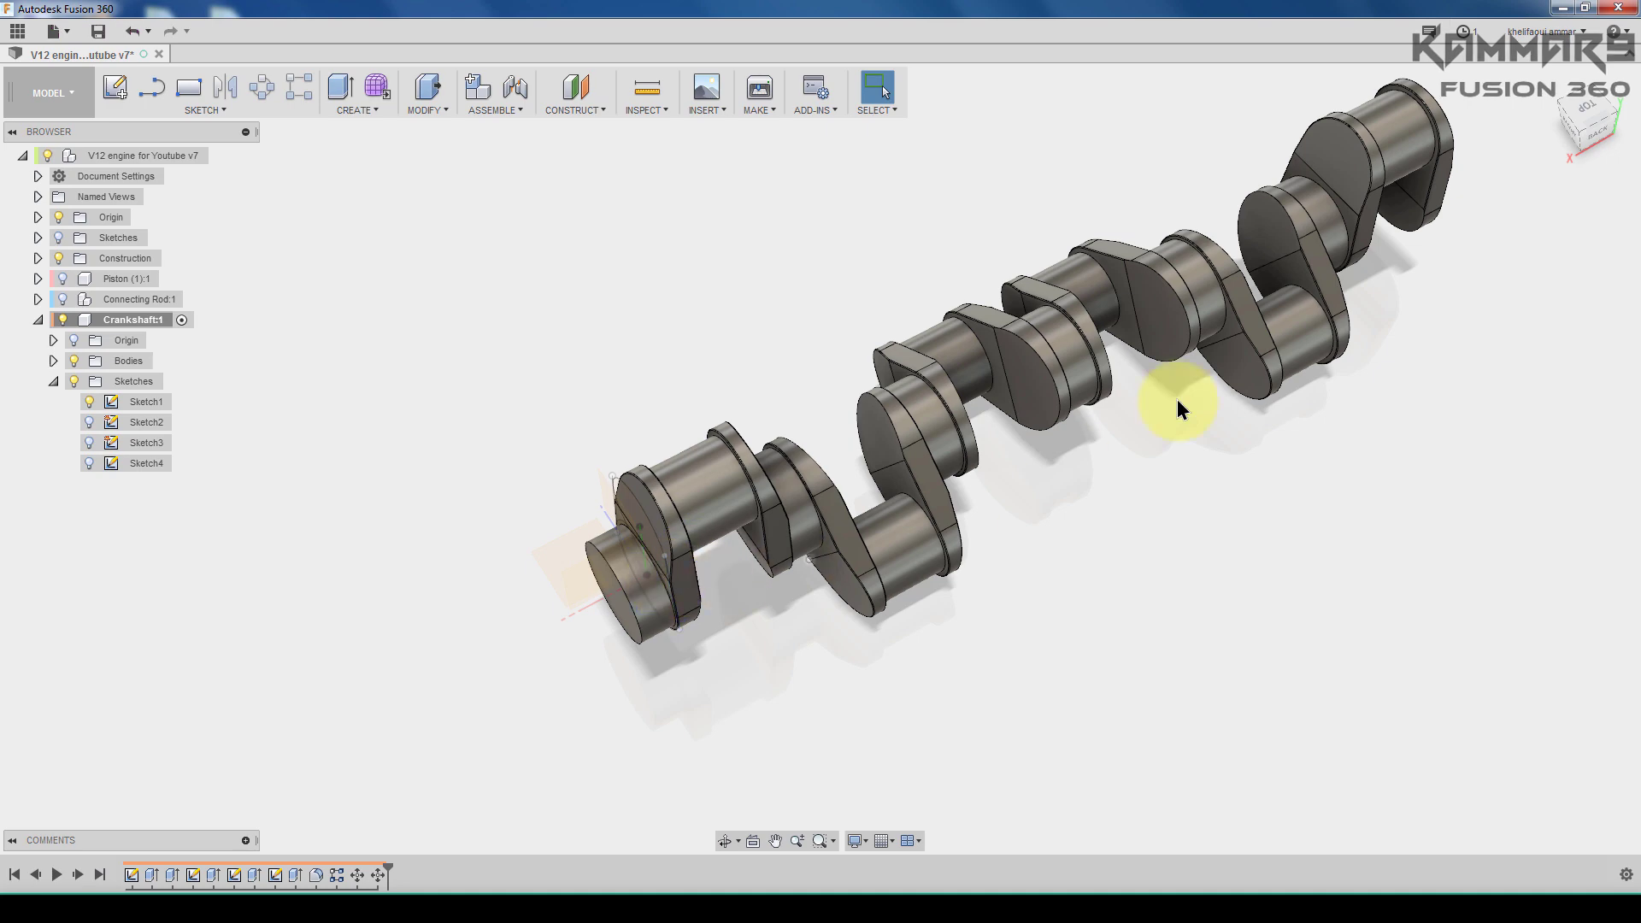
pyautogui.click(1588, 108)
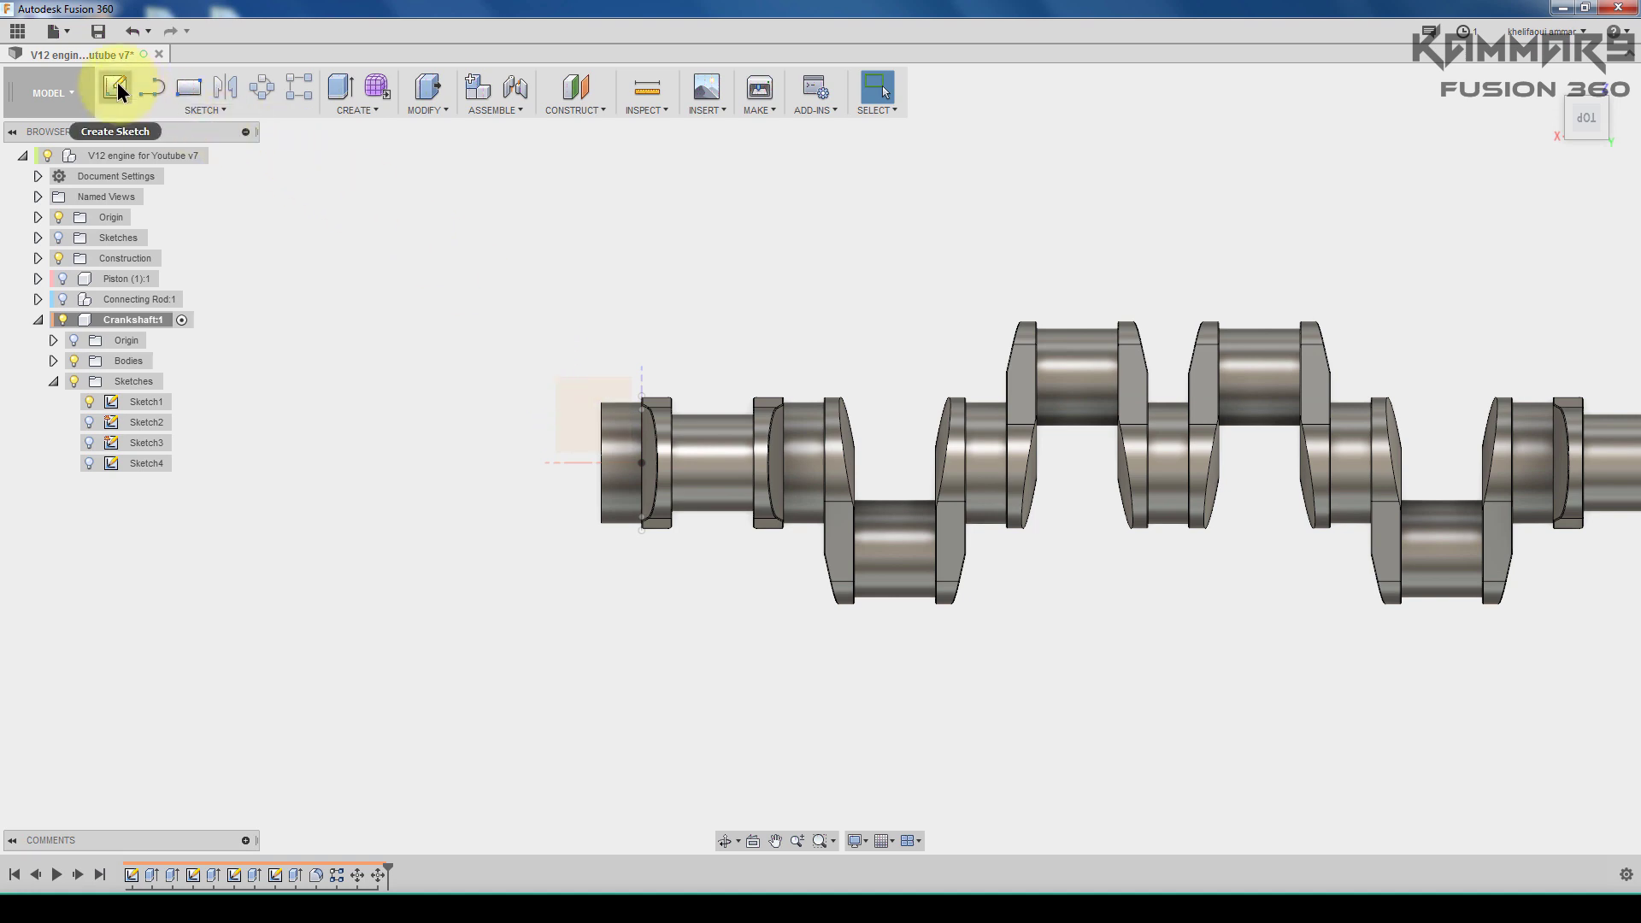
pyautogui.click(116, 88)
pyautogui.click(571, 414)
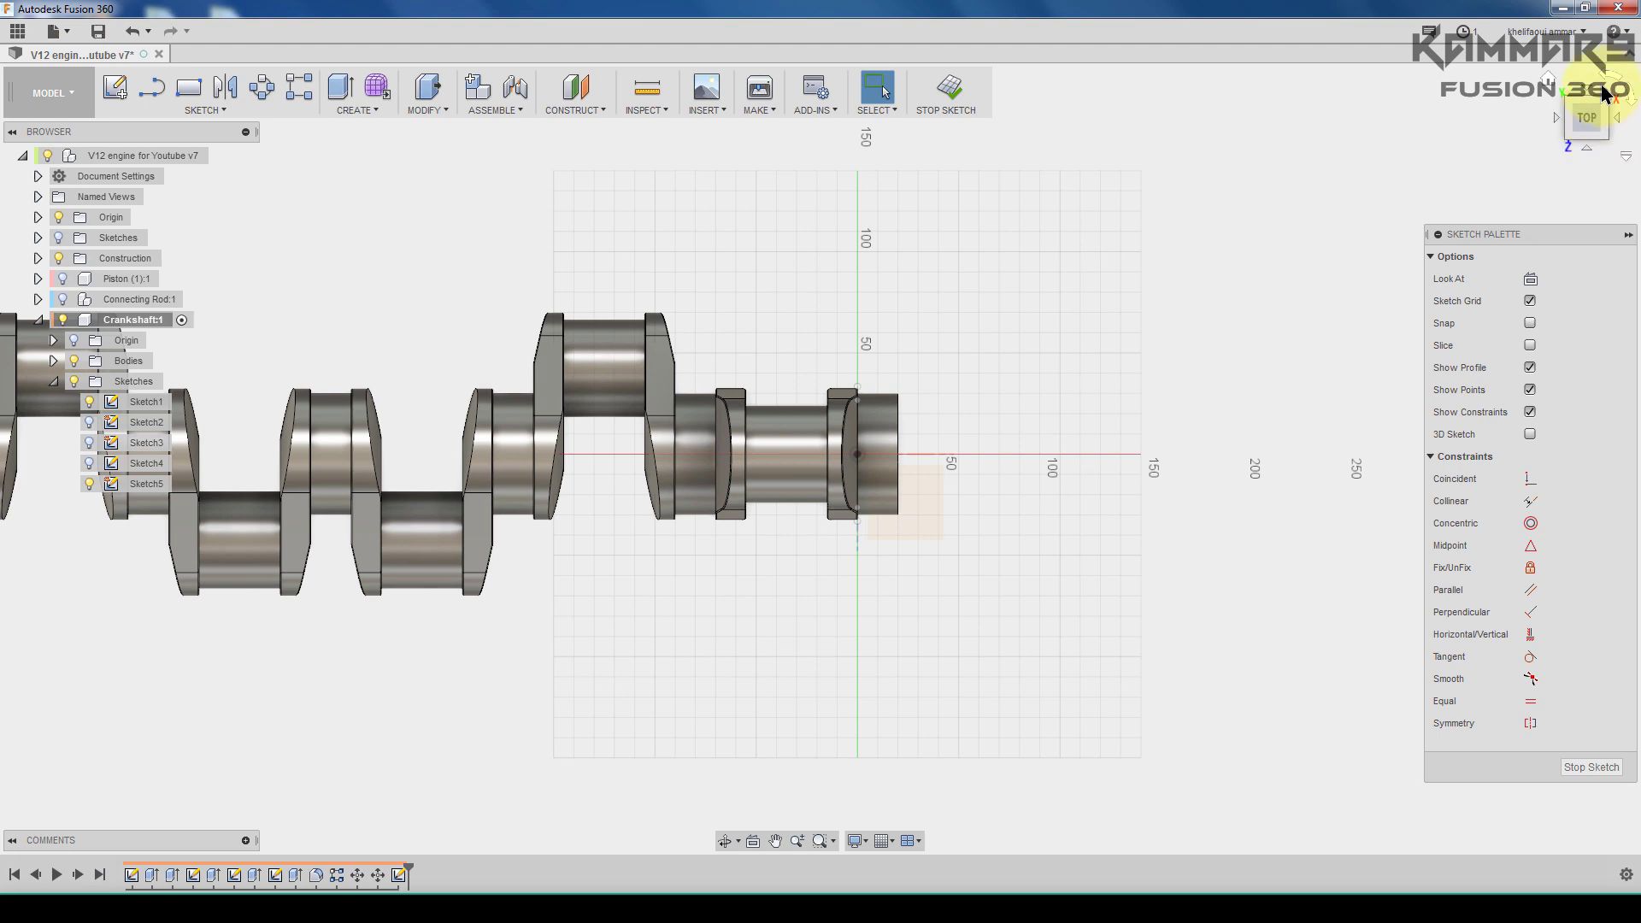
# Step: Draw a line about 88 mm long along the shaft axis, outward from the middle of the end journal's outer edge
pyautogui.click(1606, 85)
pyautogui.scroll(-6, 972, 509)
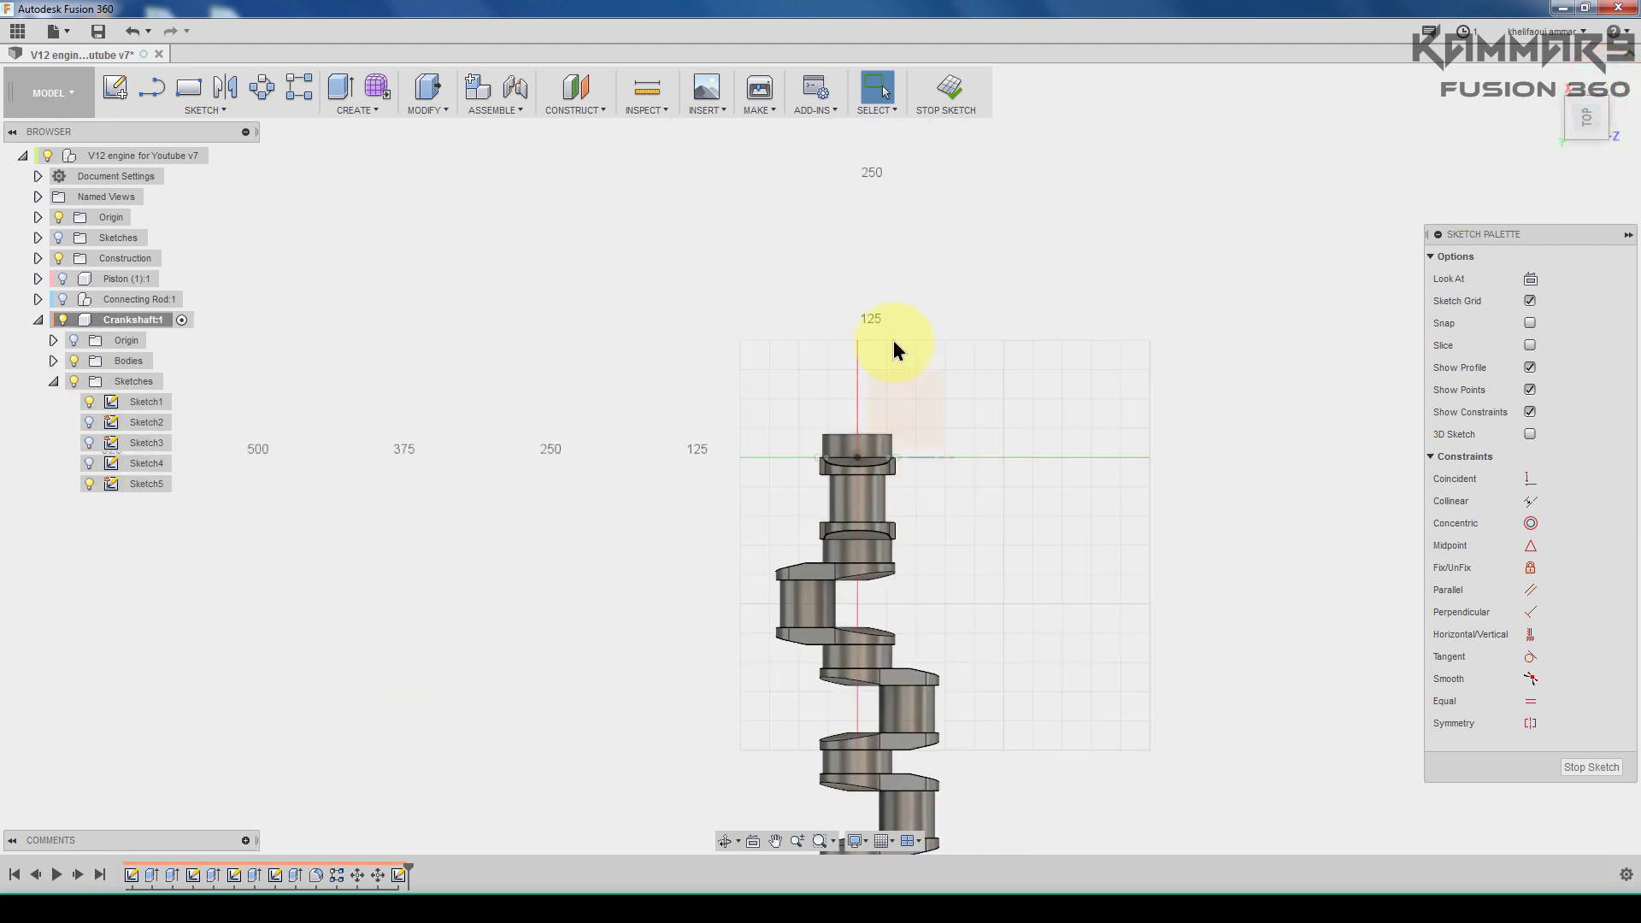
pyautogui.scroll(5, 880, 654)
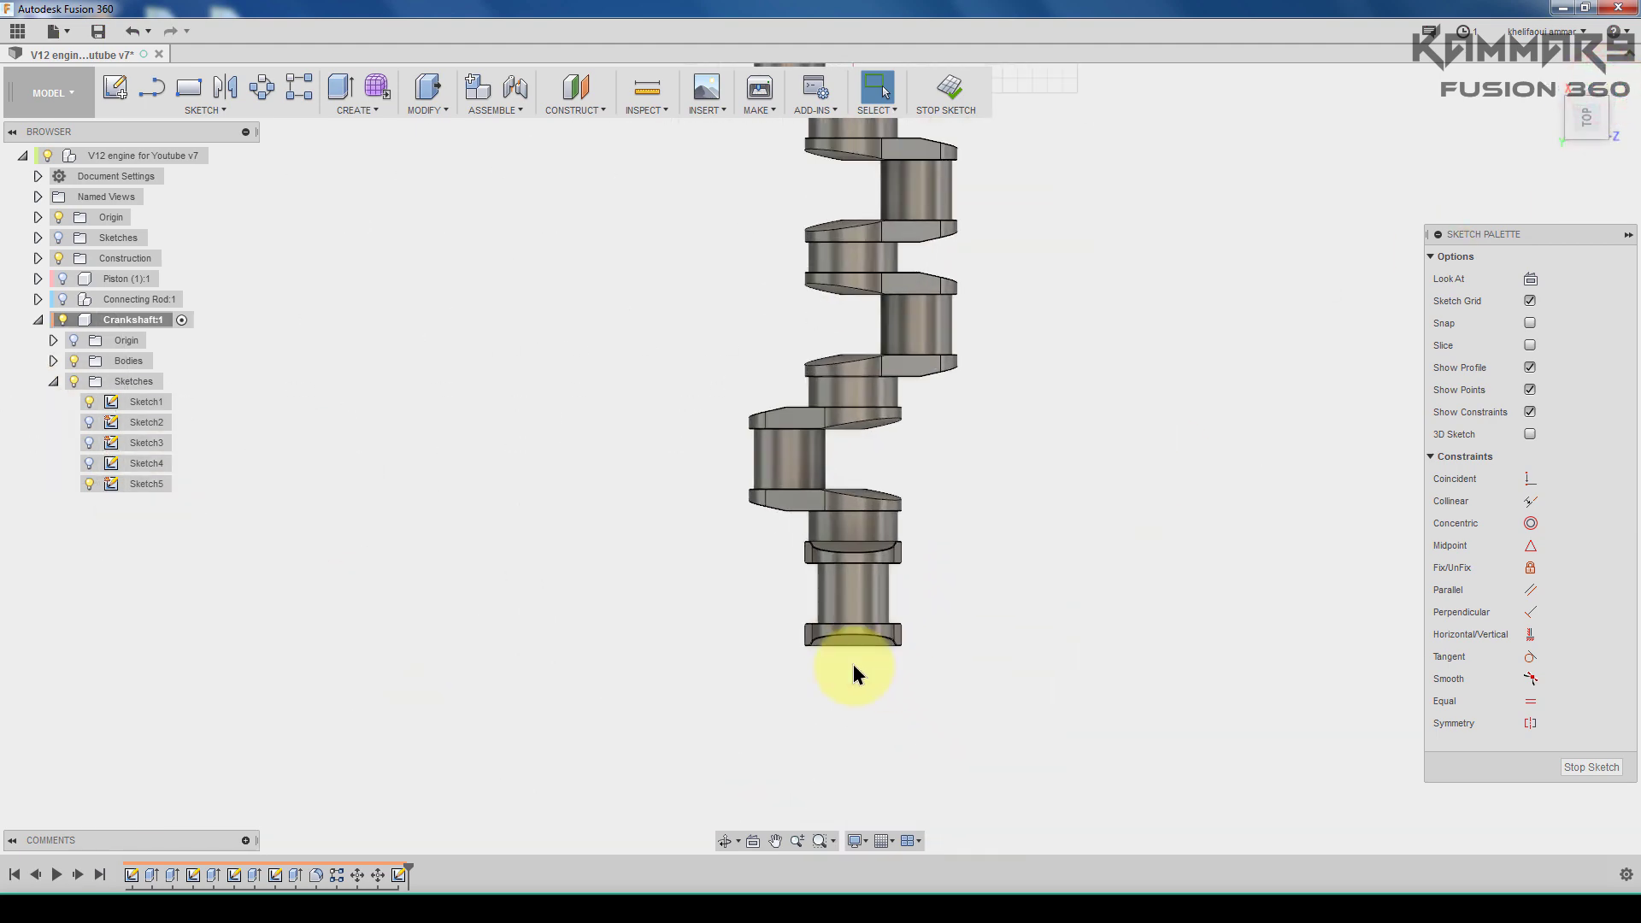
pyautogui.scroll(-2, 853, 664)
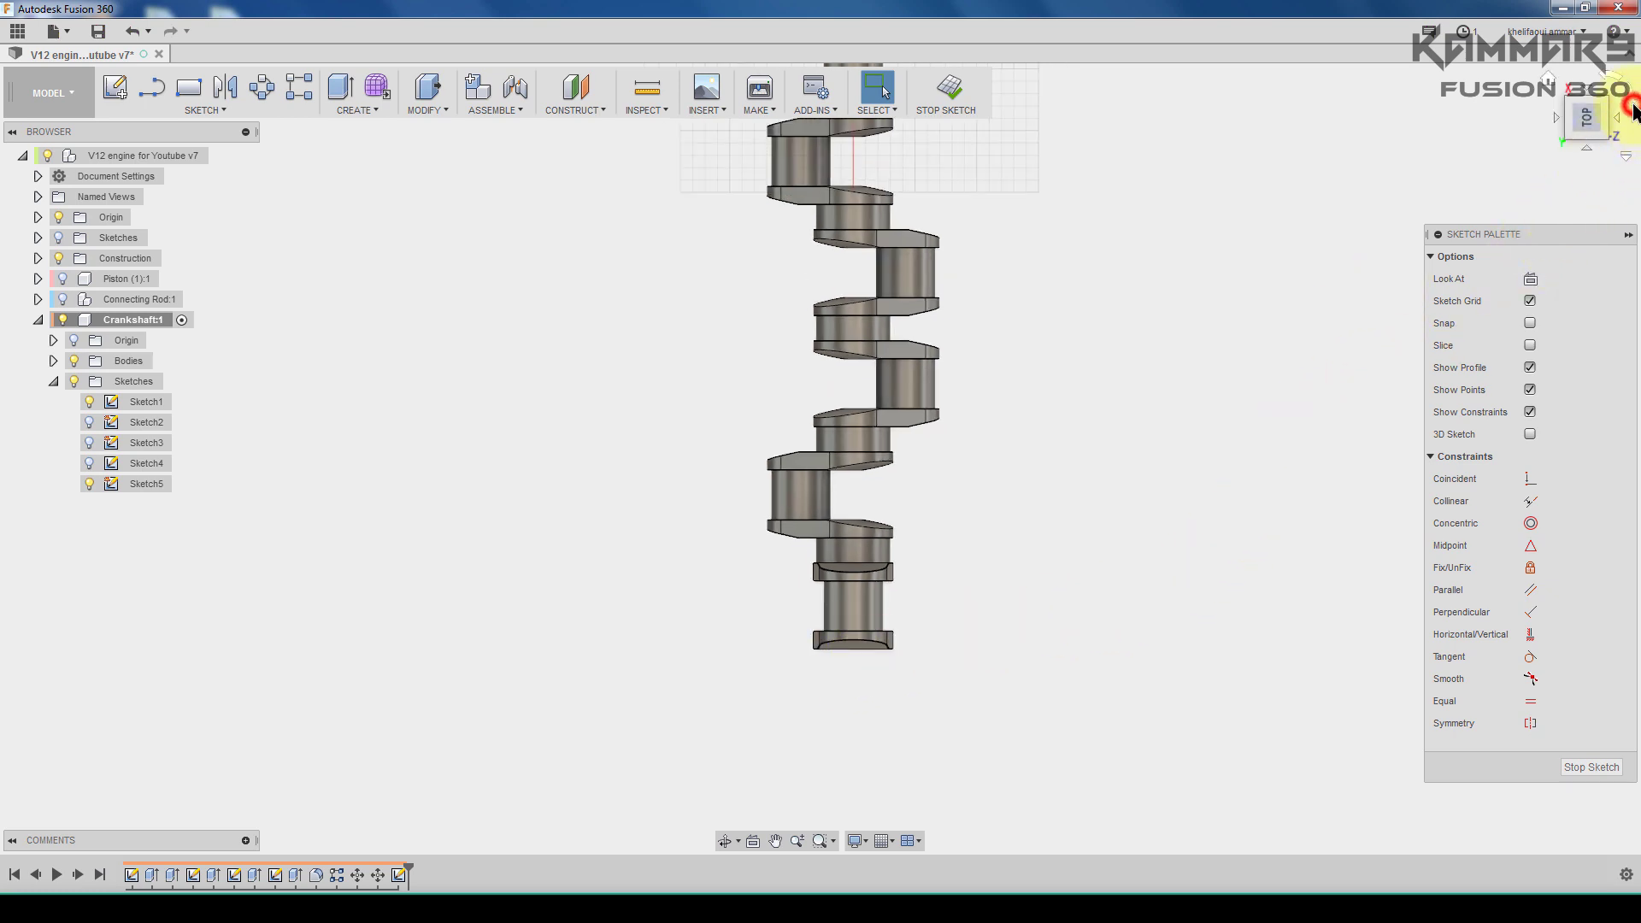
pyautogui.click(1632, 109)
pyautogui.click(1632, 109)
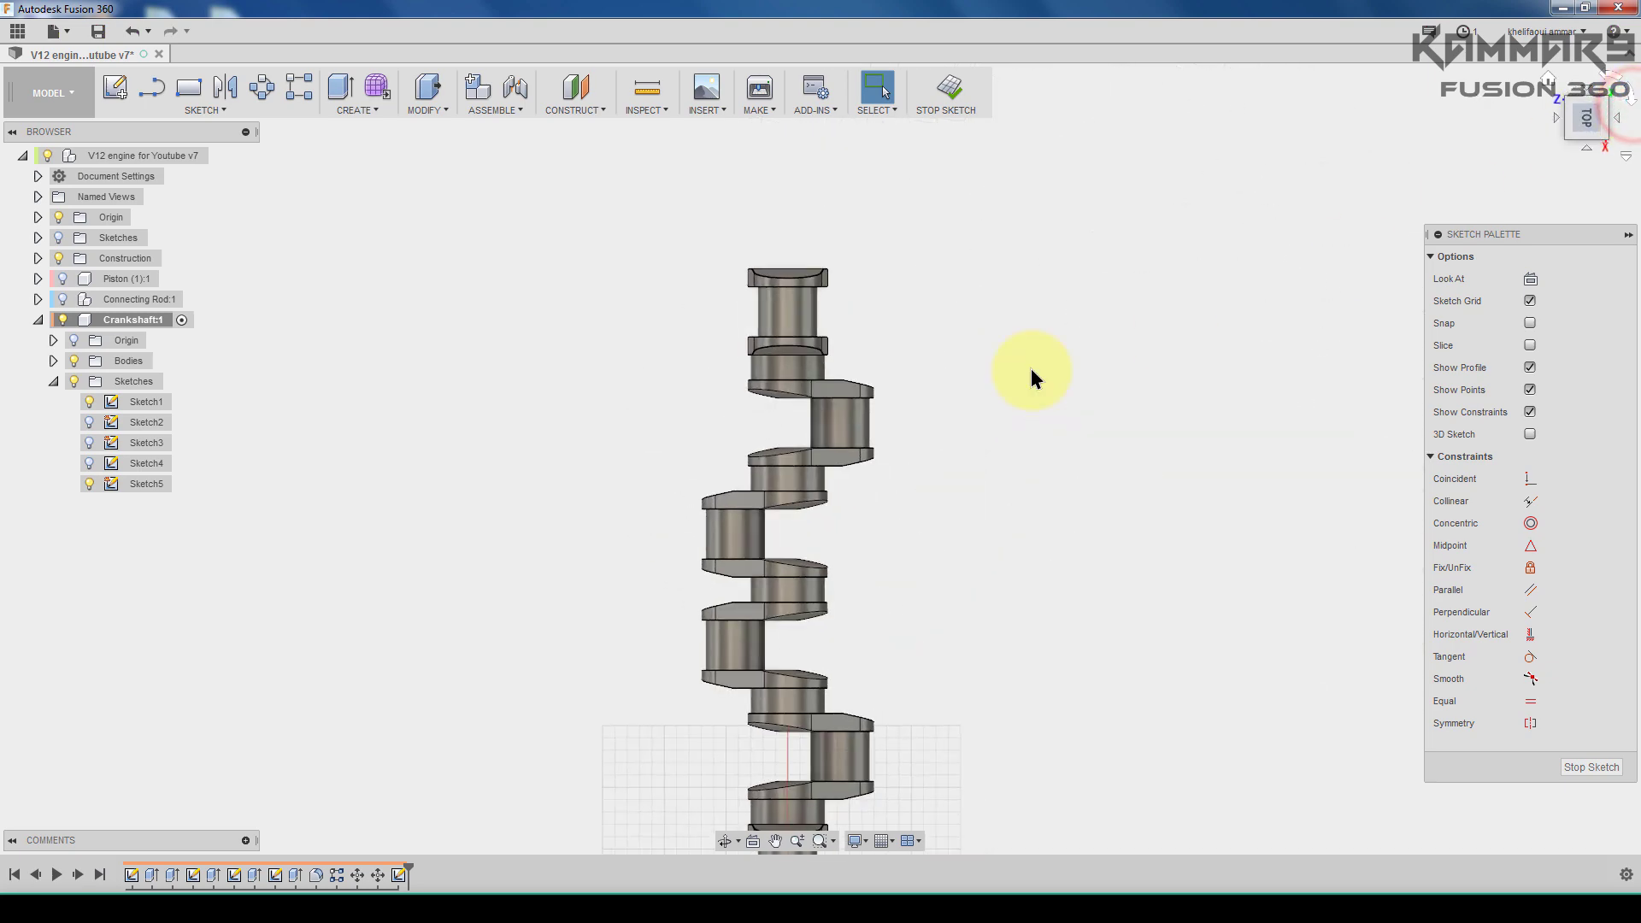
pyautogui.scroll(10, 915, 658)
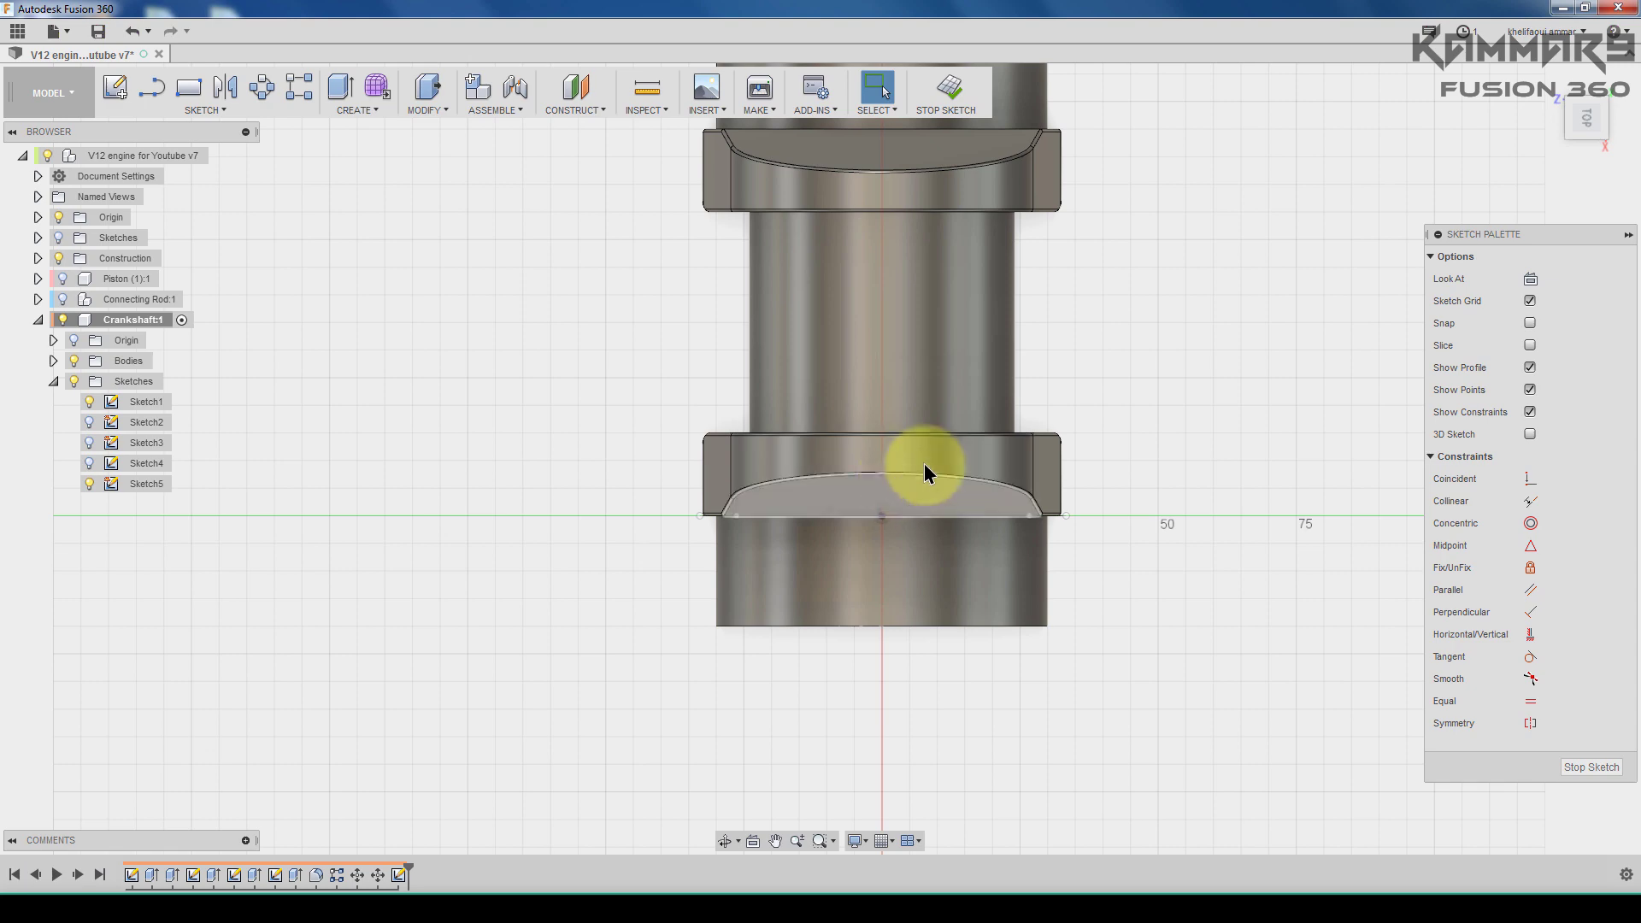
pyautogui.scroll(-6, 1049, 592)
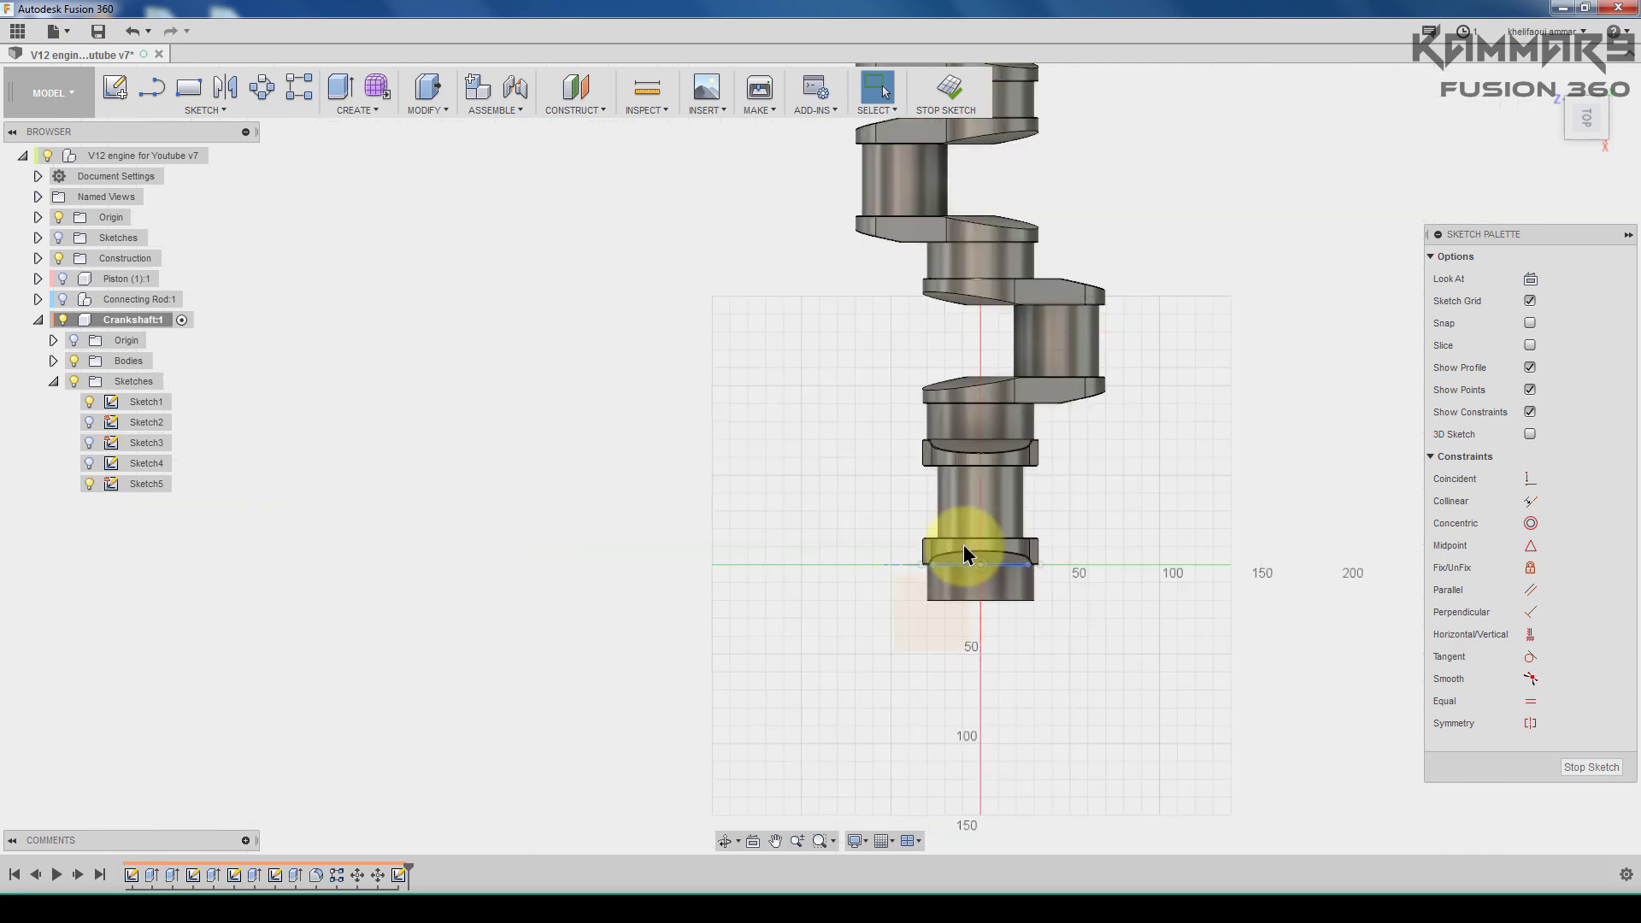
pyautogui.scroll(3, 963, 546)
pyautogui.press('l')
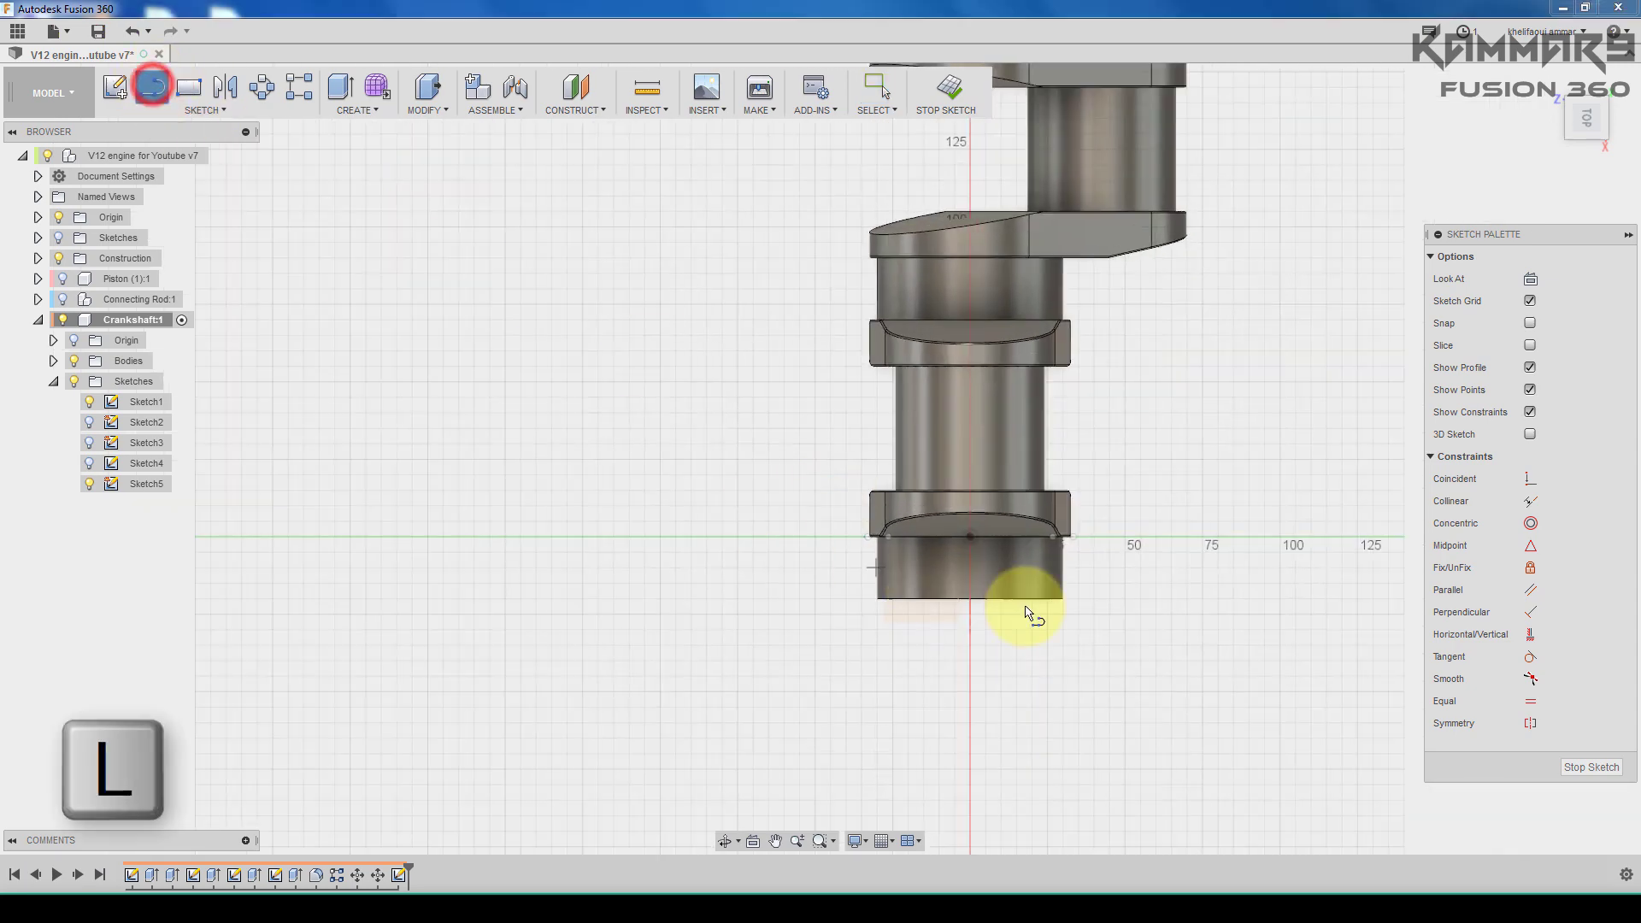
pyautogui.scroll(-3, 1034, 616)
pyautogui.scroll(4, 1026, 615)
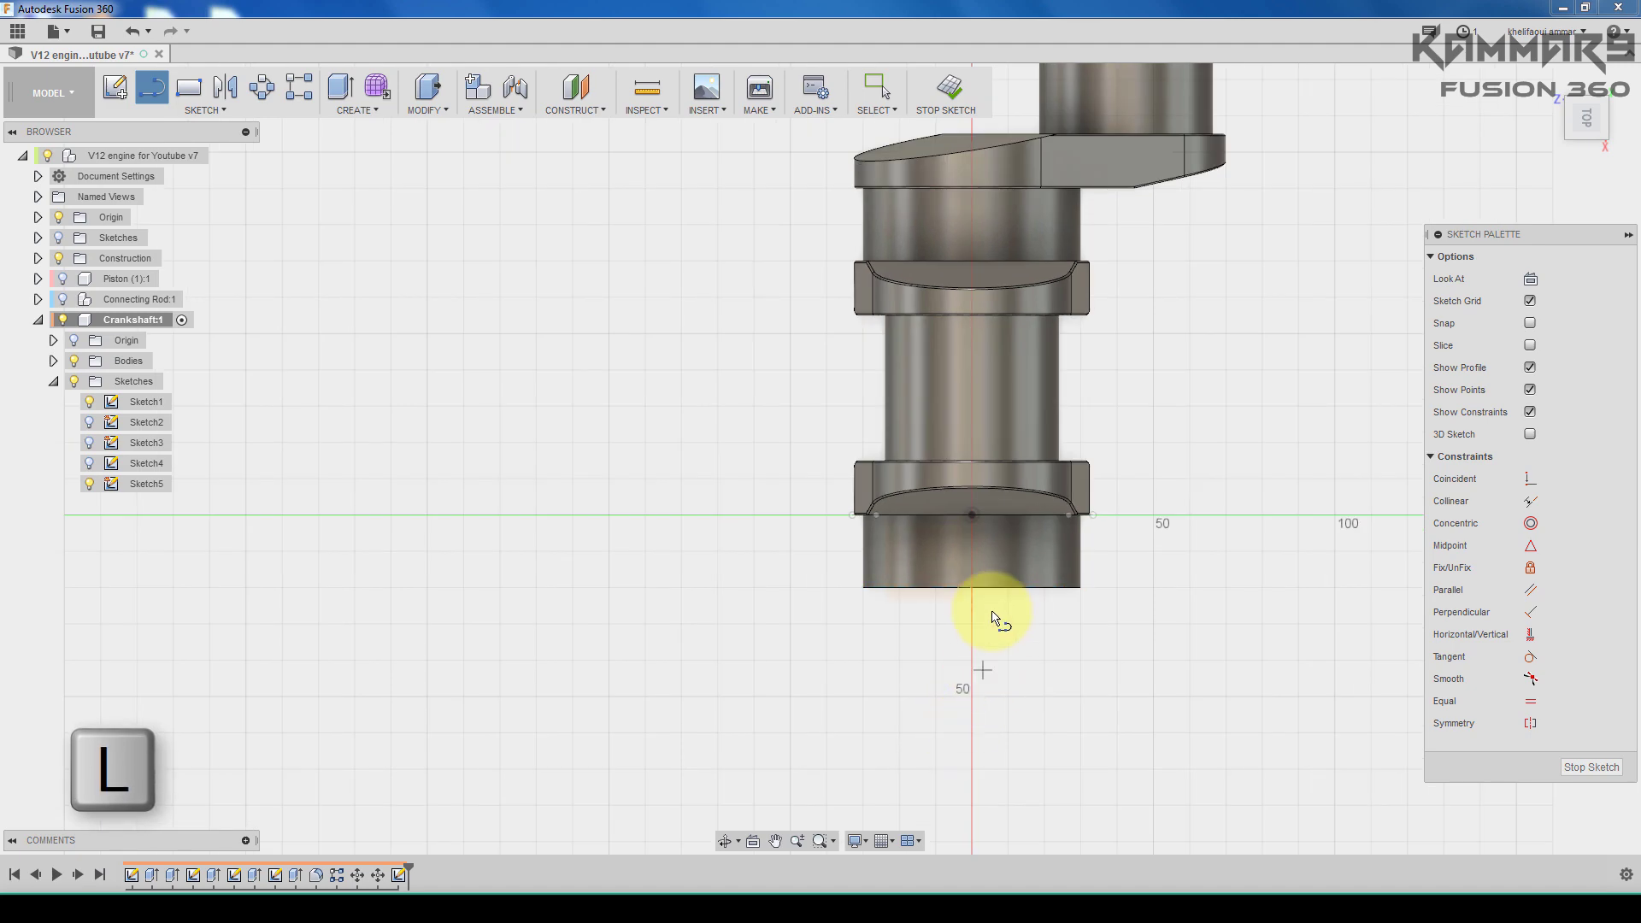
pyautogui.click(969, 587)
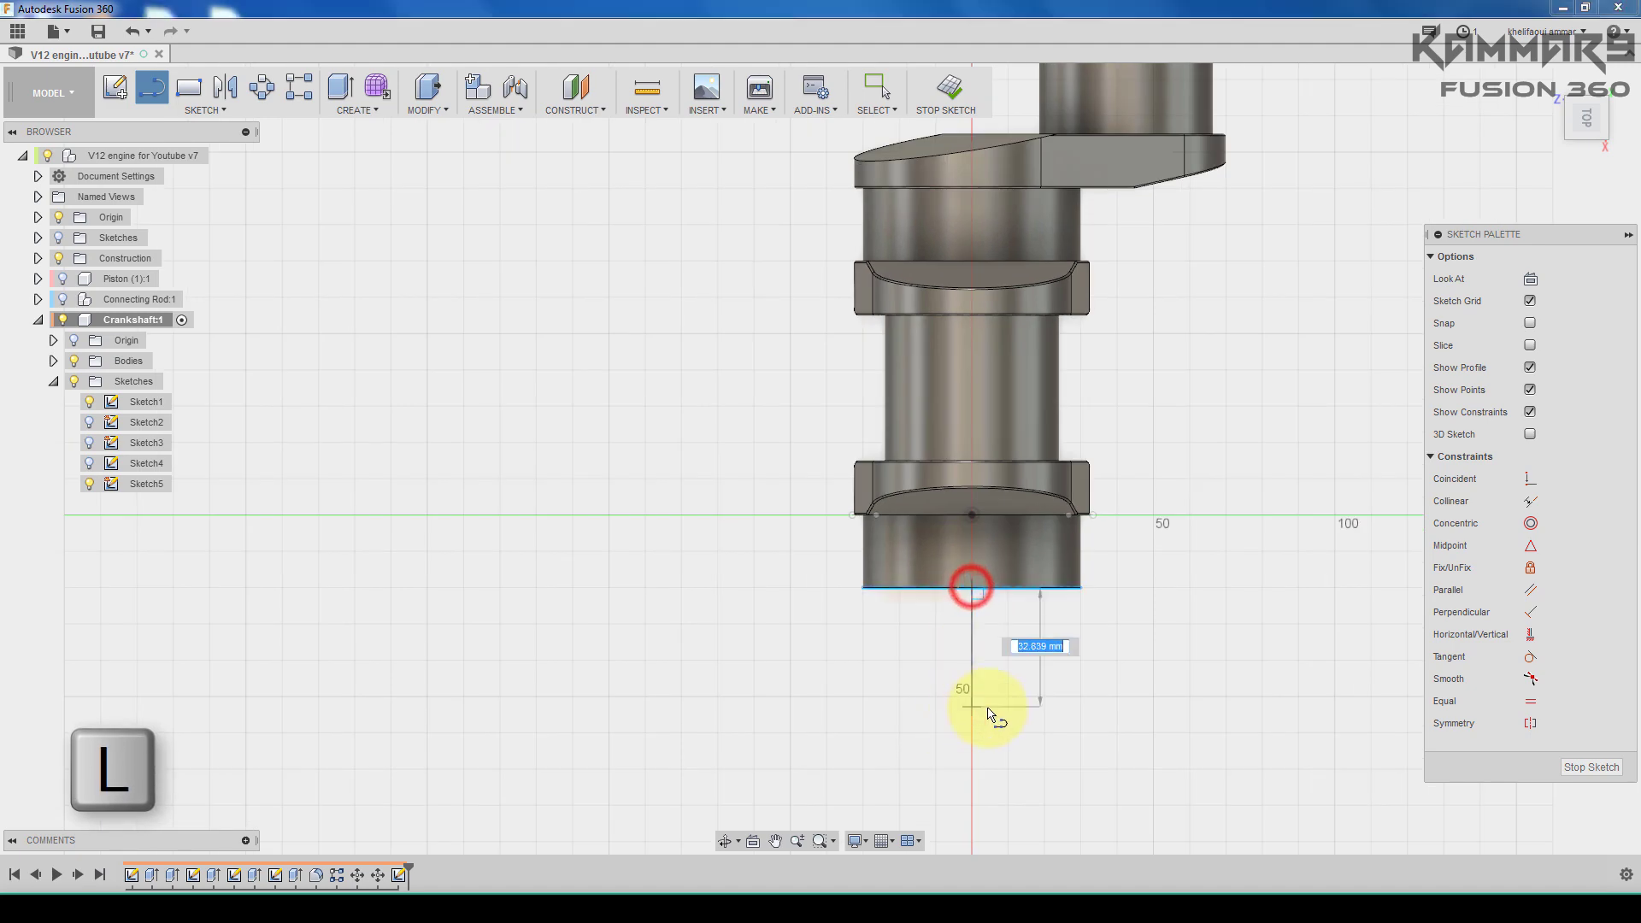
pyautogui.scroll(-3, 997, 714)
pyautogui.scroll(2, 1030, 778)
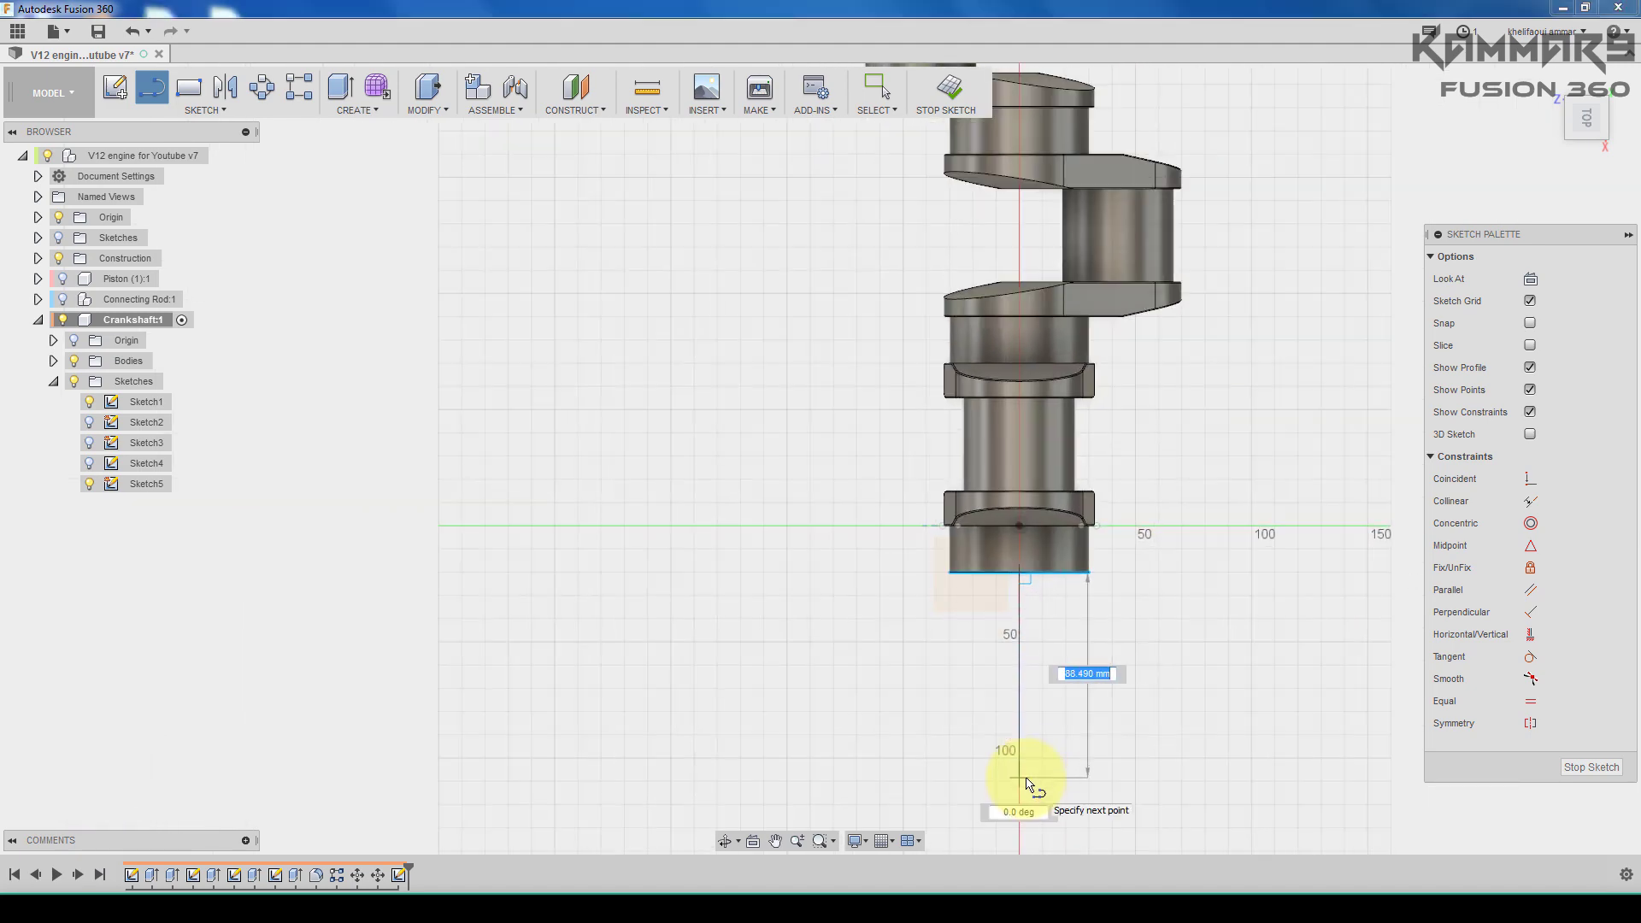
pyautogui.click(1027, 779)
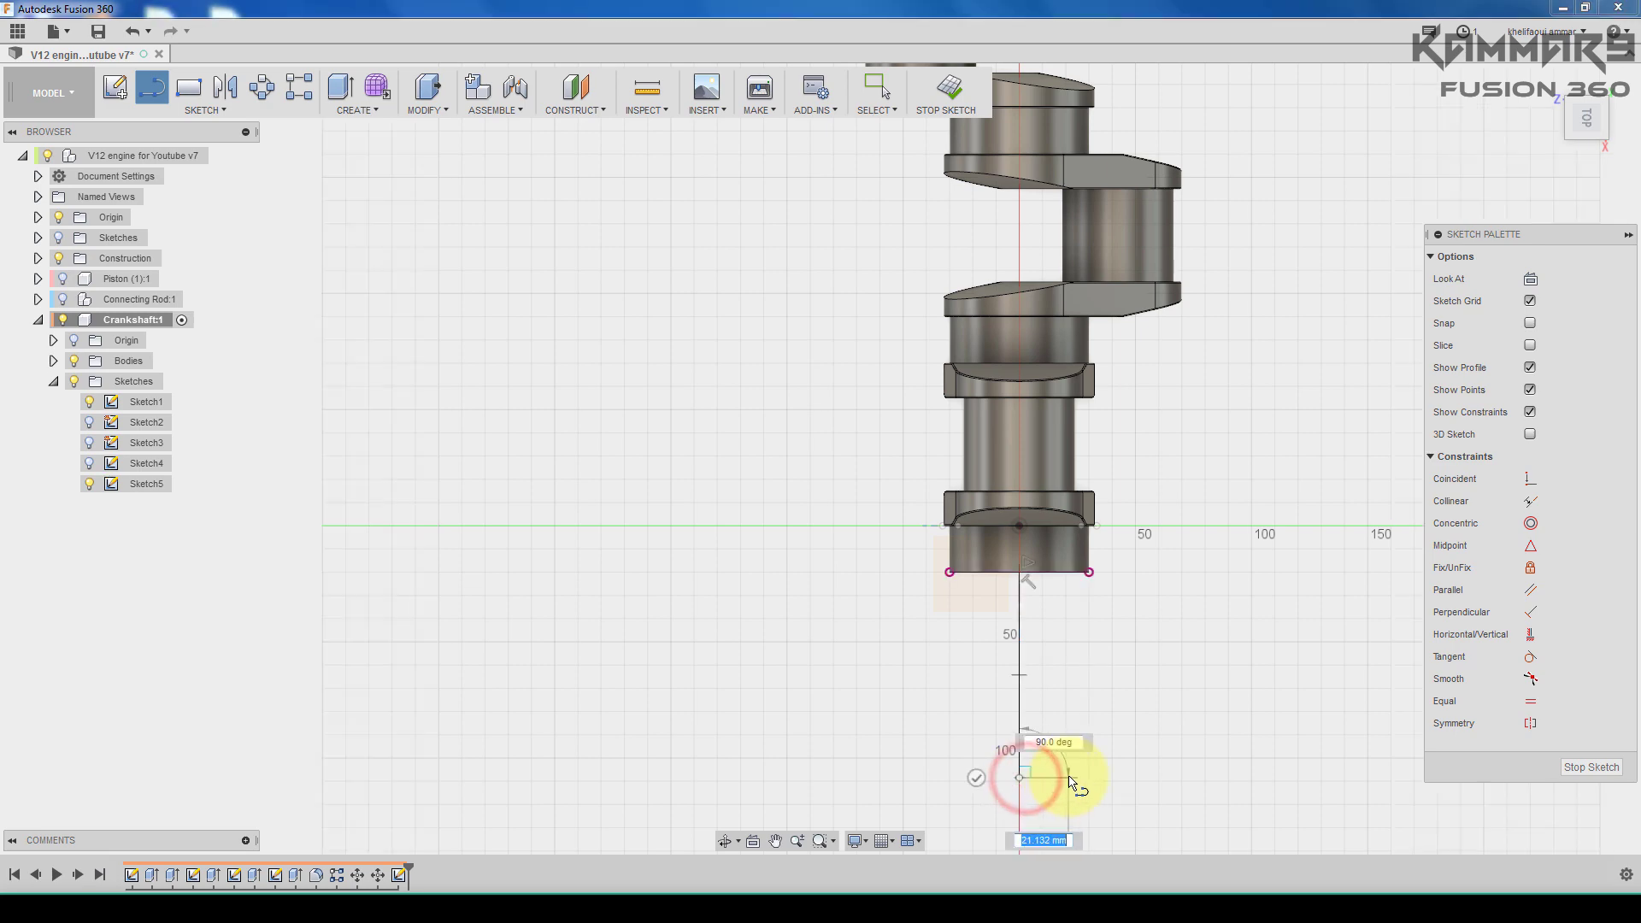
# Step: Complete the closed stepped half-profile back to the journal's end face, with an outer section about 21 mm wide and 49 mm long
pyautogui.click(1069, 778)
pyautogui.click(1068, 664)
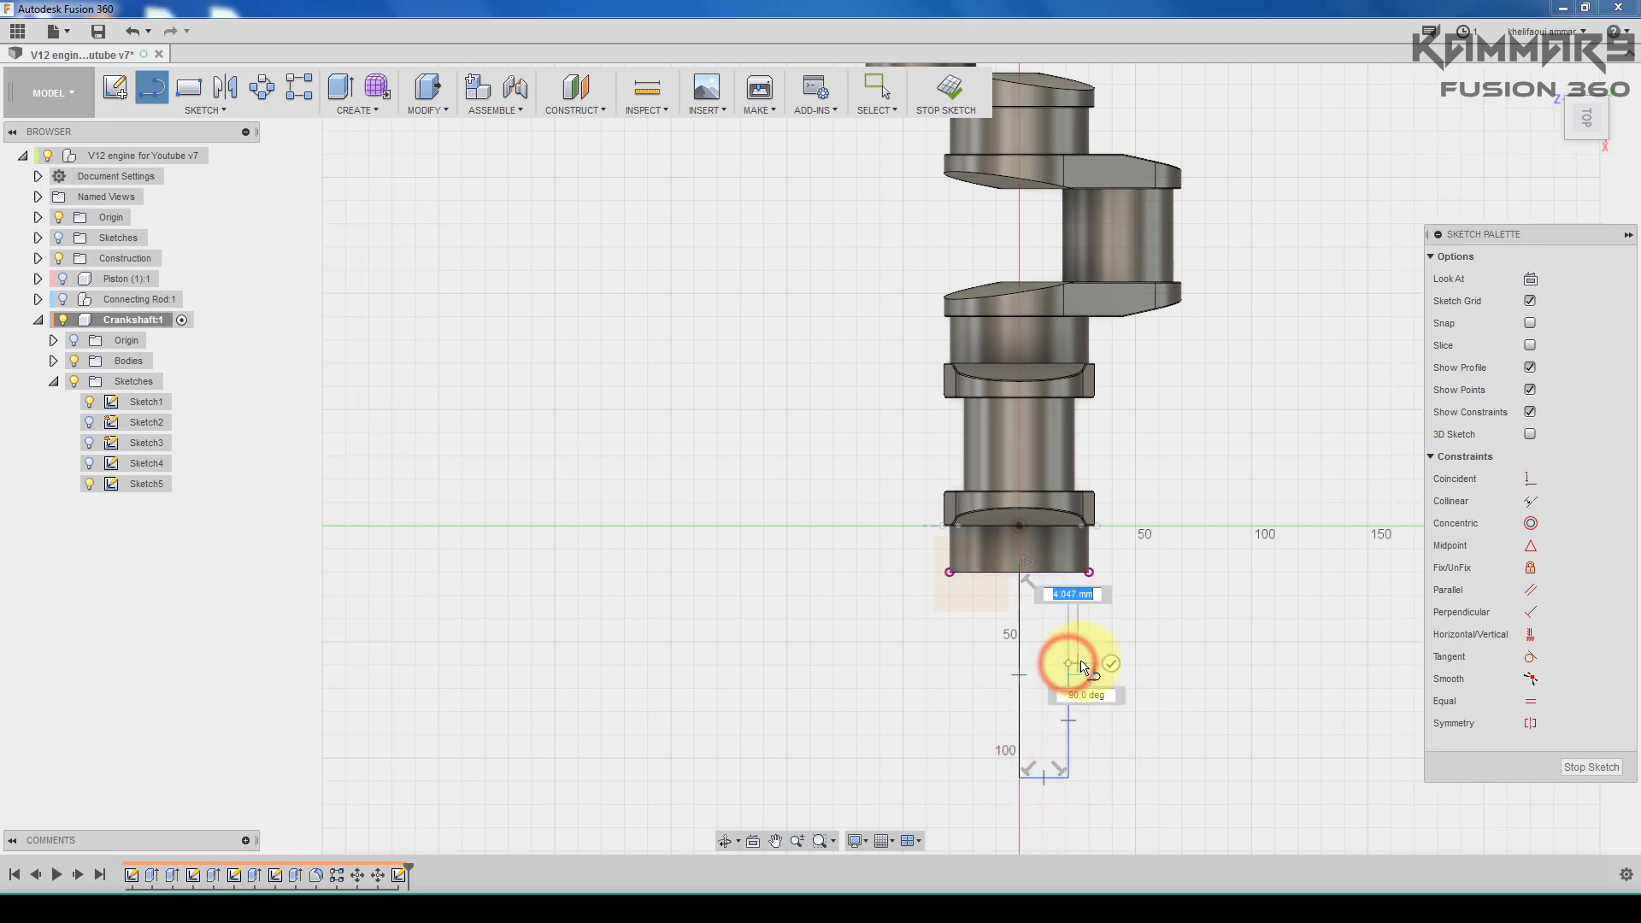
pyautogui.click(1085, 666)
pyautogui.scroll(5, 1068, 586)
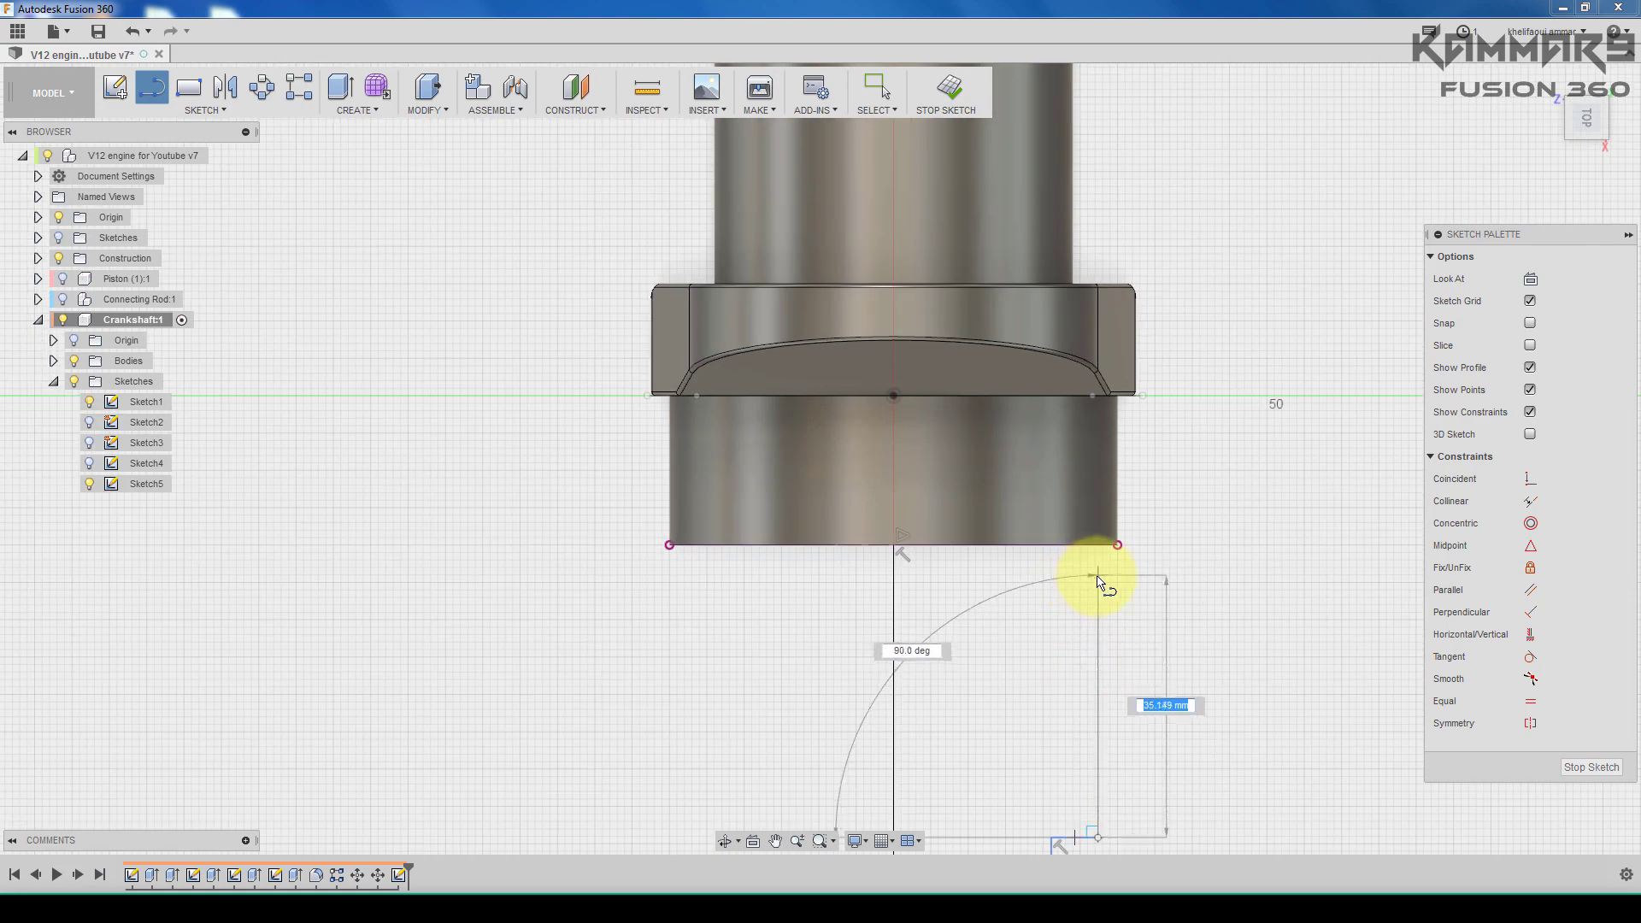
pyautogui.click(1099, 547)
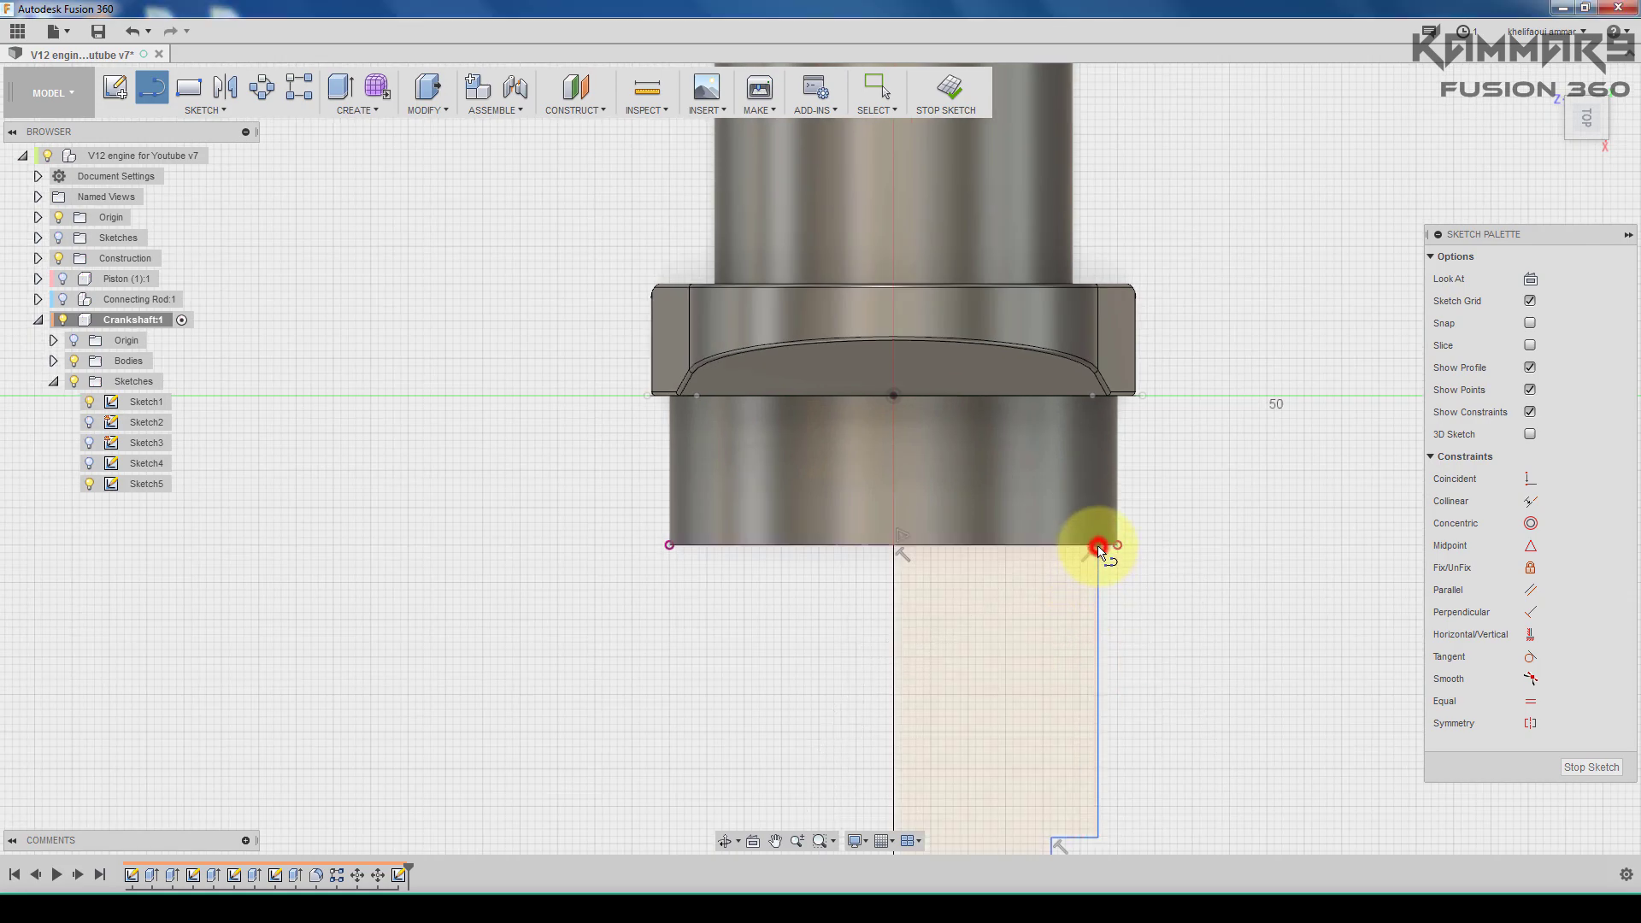
# Step: Dimension the profile's lengths as 59 mm for the narrow outer section and 23 mm for the wide section at the journal
pyautogui.scroll(-6, 1060, 568)
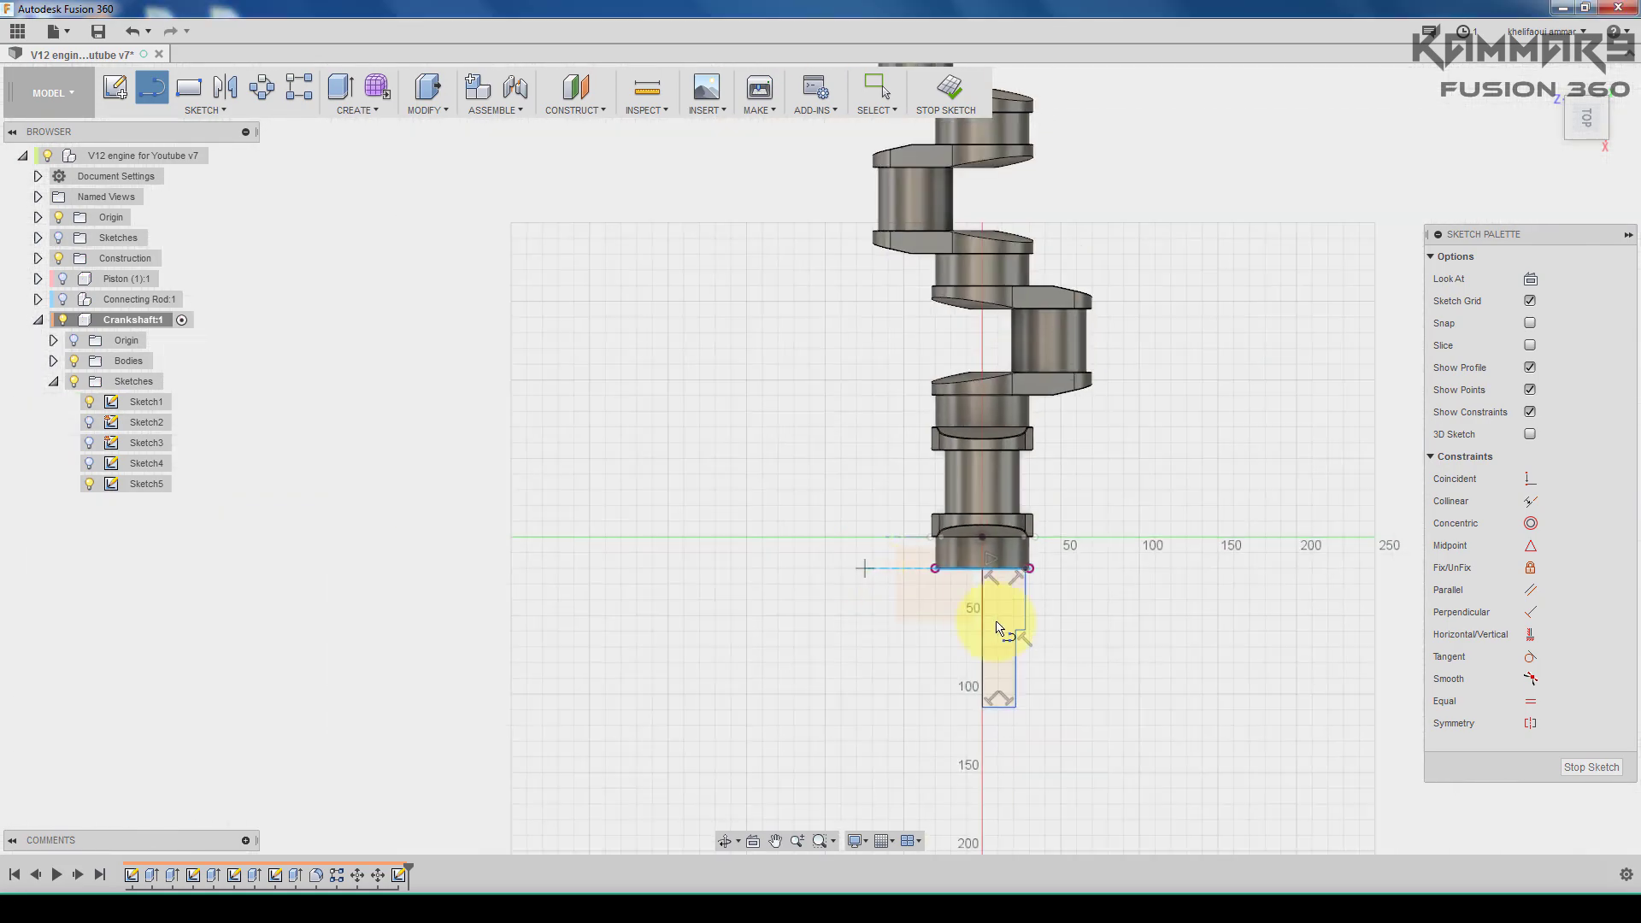
pyautogui.scroll(1, 1002, 657)
pyautogui.press('d')
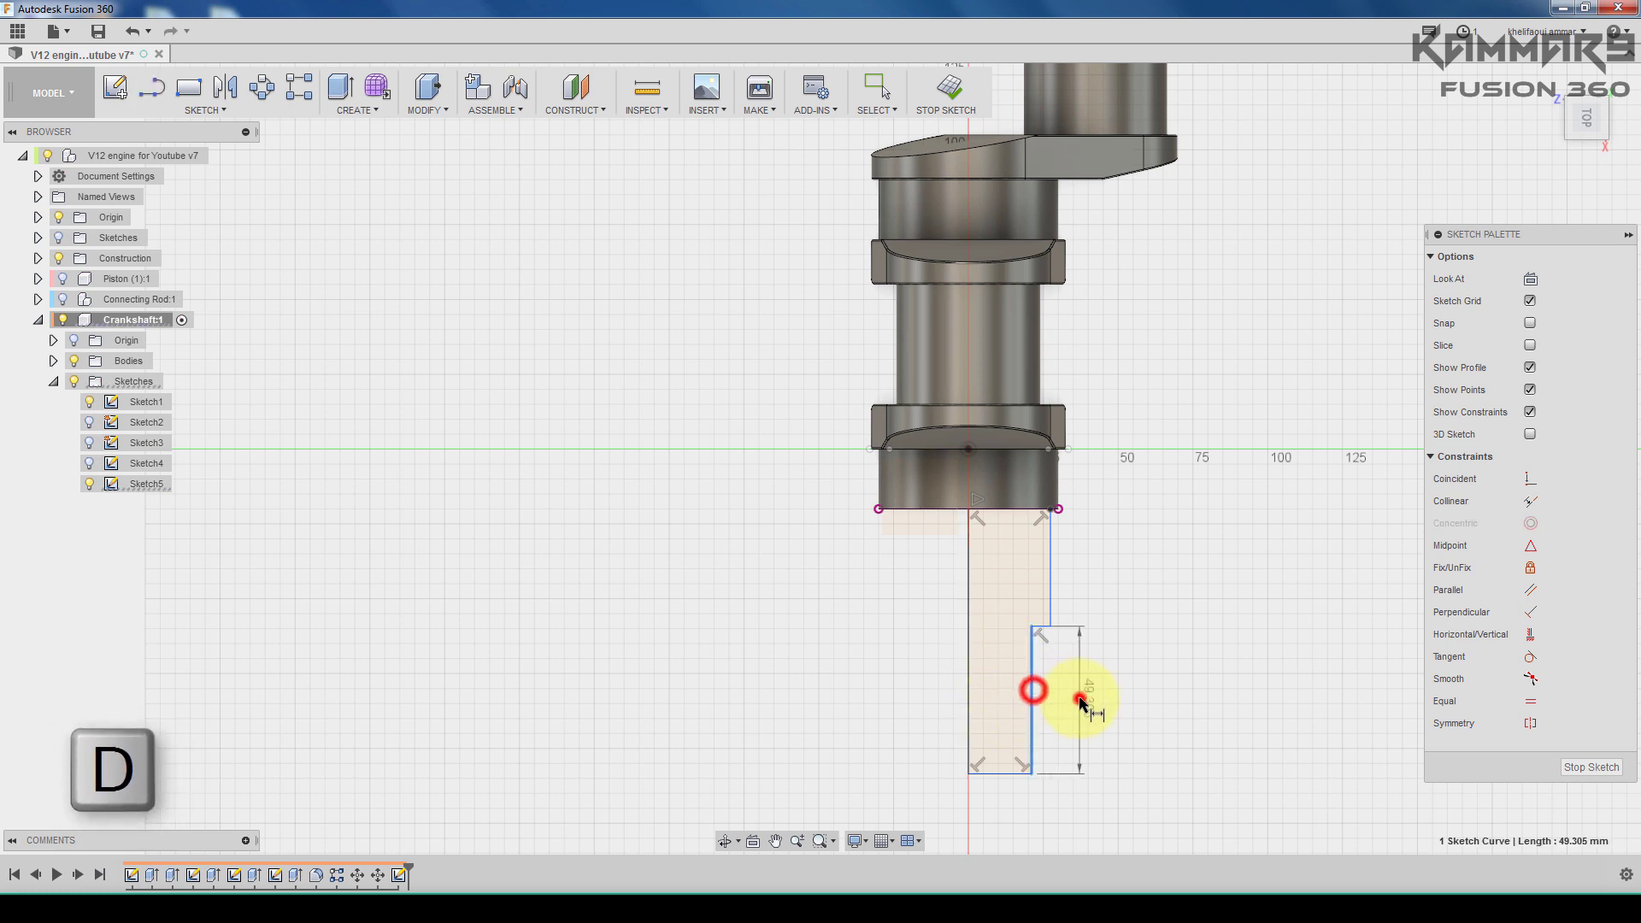
pyautogui.click(1081, 701)
pyautogui.press('Return')
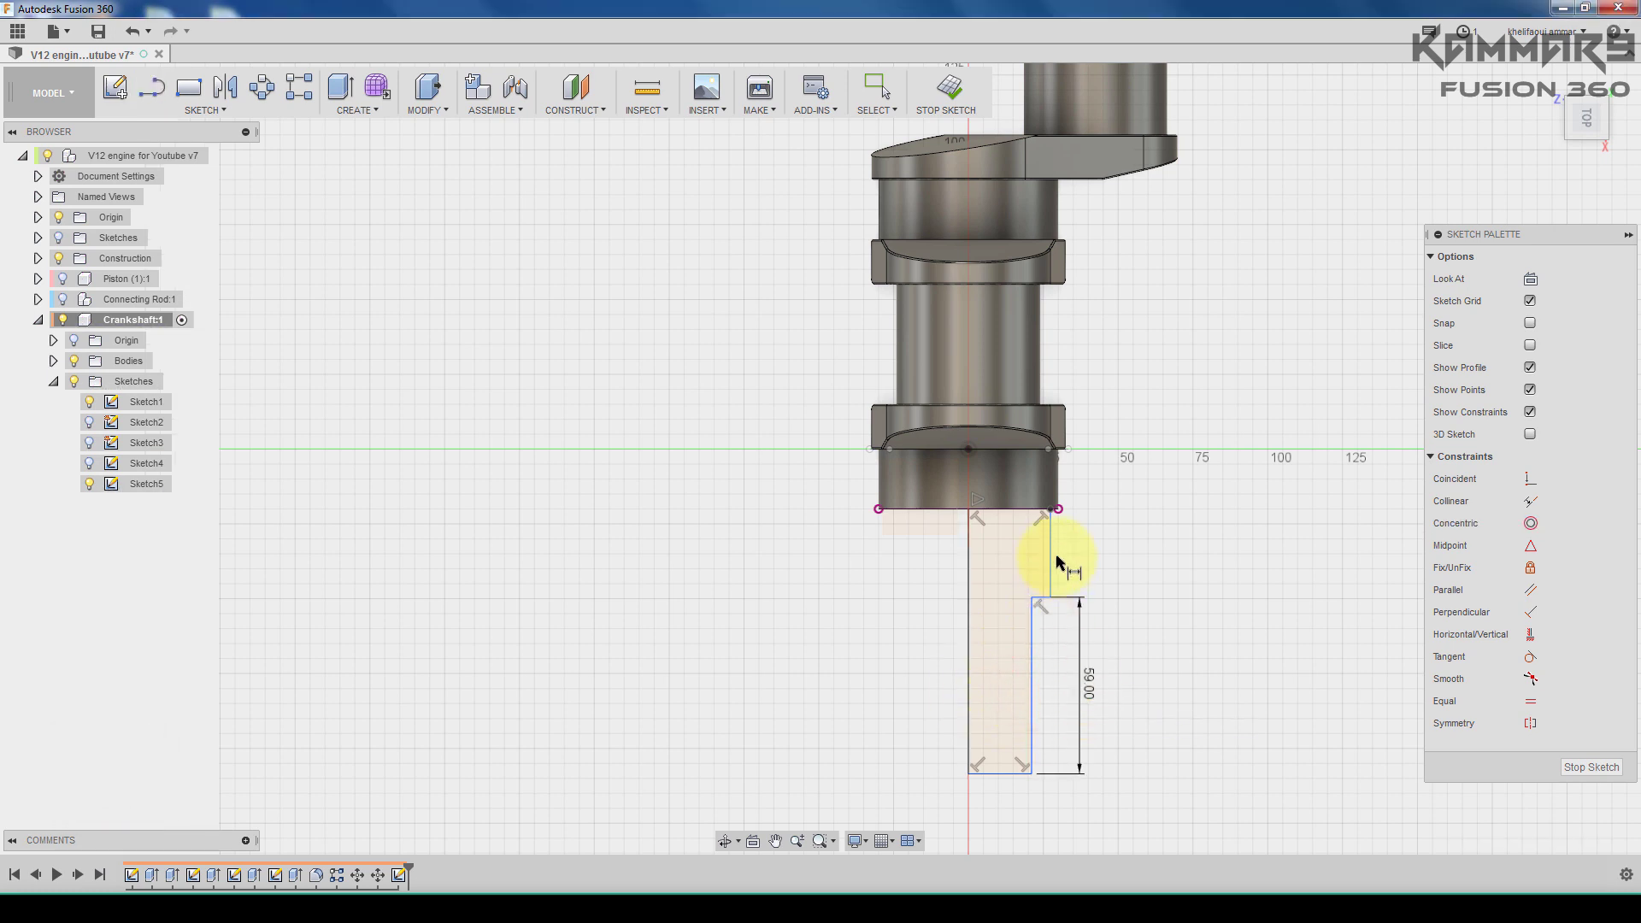
pyautogui.click(1081, 566)
pyautogui.write('23')
pyautogui.press('Return')
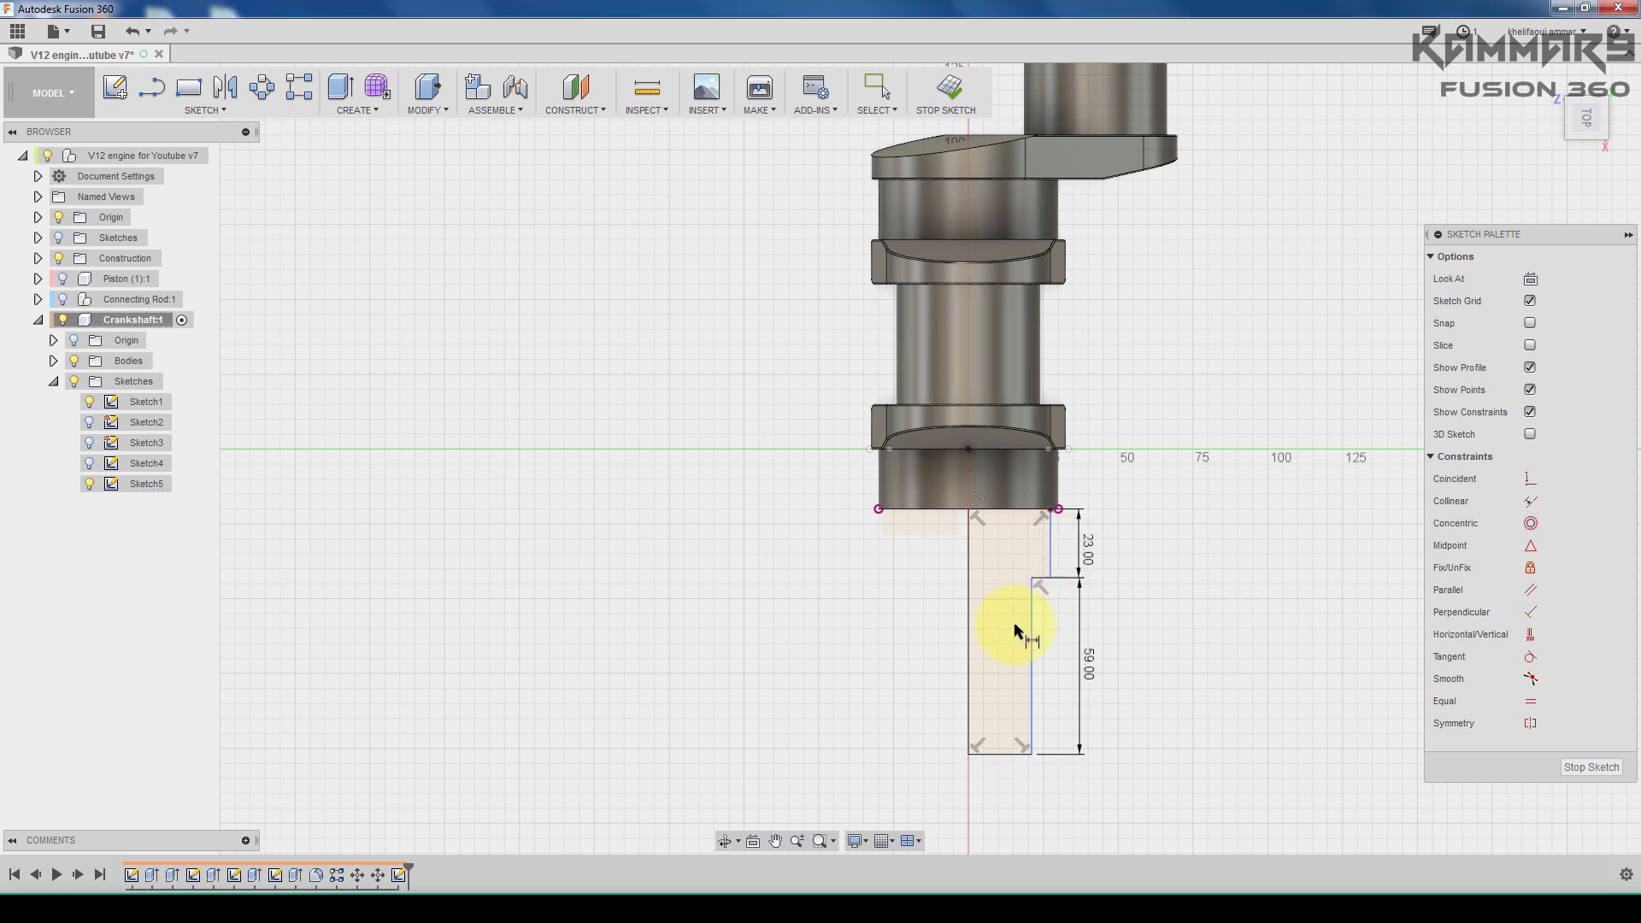
# Step: Dimension the profile's widths from the axis line as 10 mm for the narrow section and 20 mm for the wide section
pyautogui.click(968, 670)
pyautogui.click(915, 671)
pyautogui.write('10')
pyautogui.press('Return')
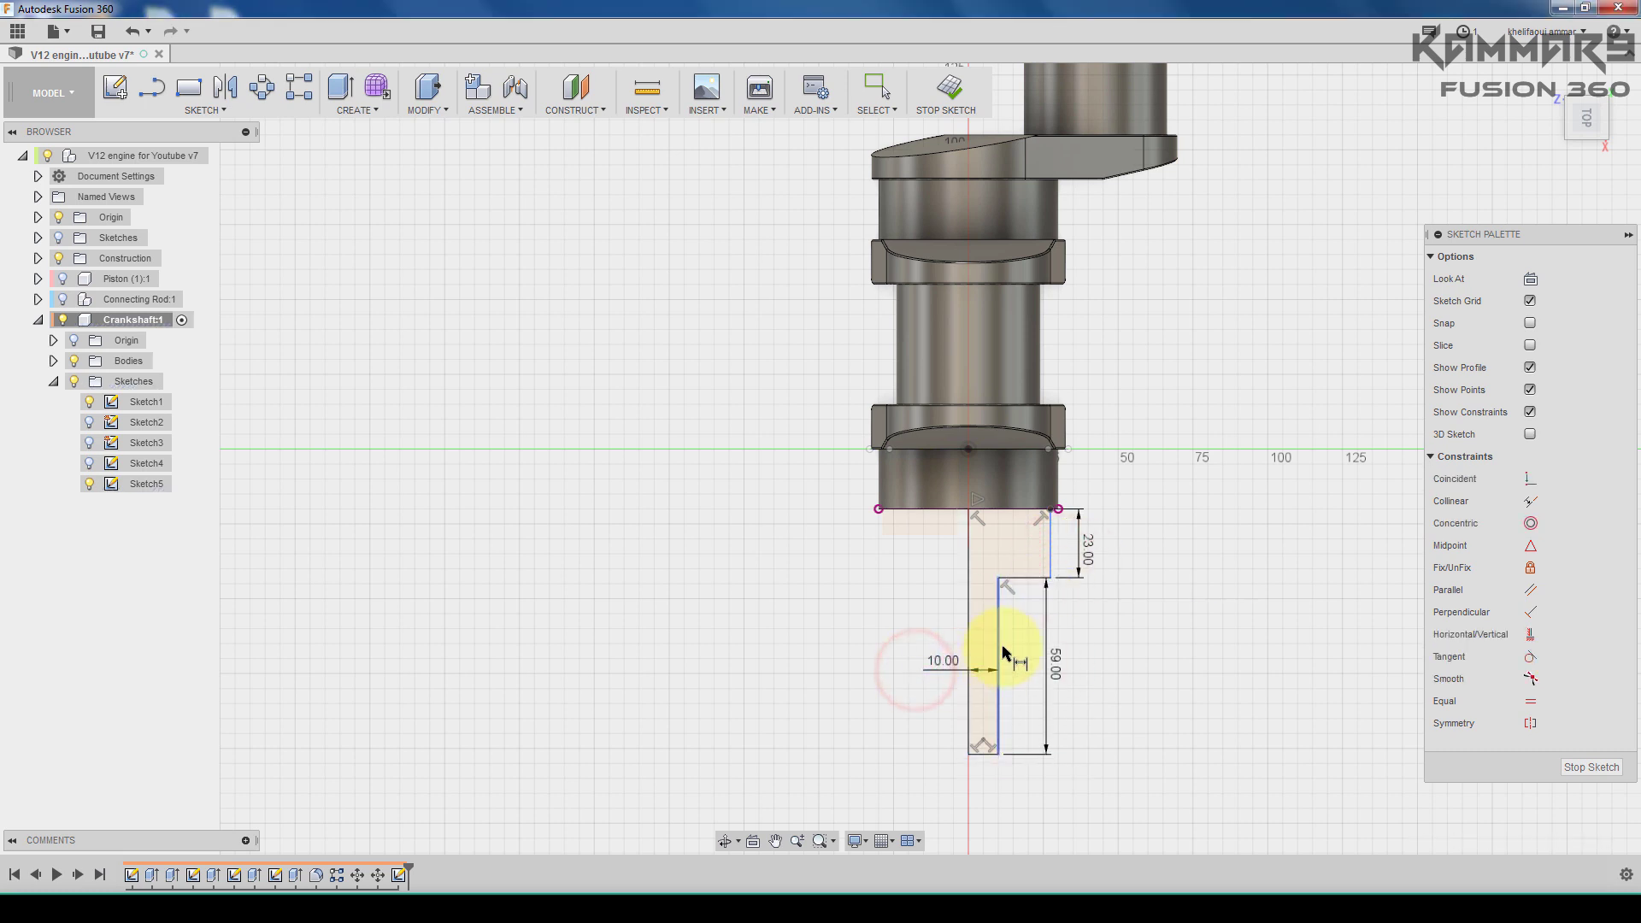
pyautogui.click(970, 559)
pyautogui.click(907, 579)
pyautogui.write('20')
pyautogui.press('Return')
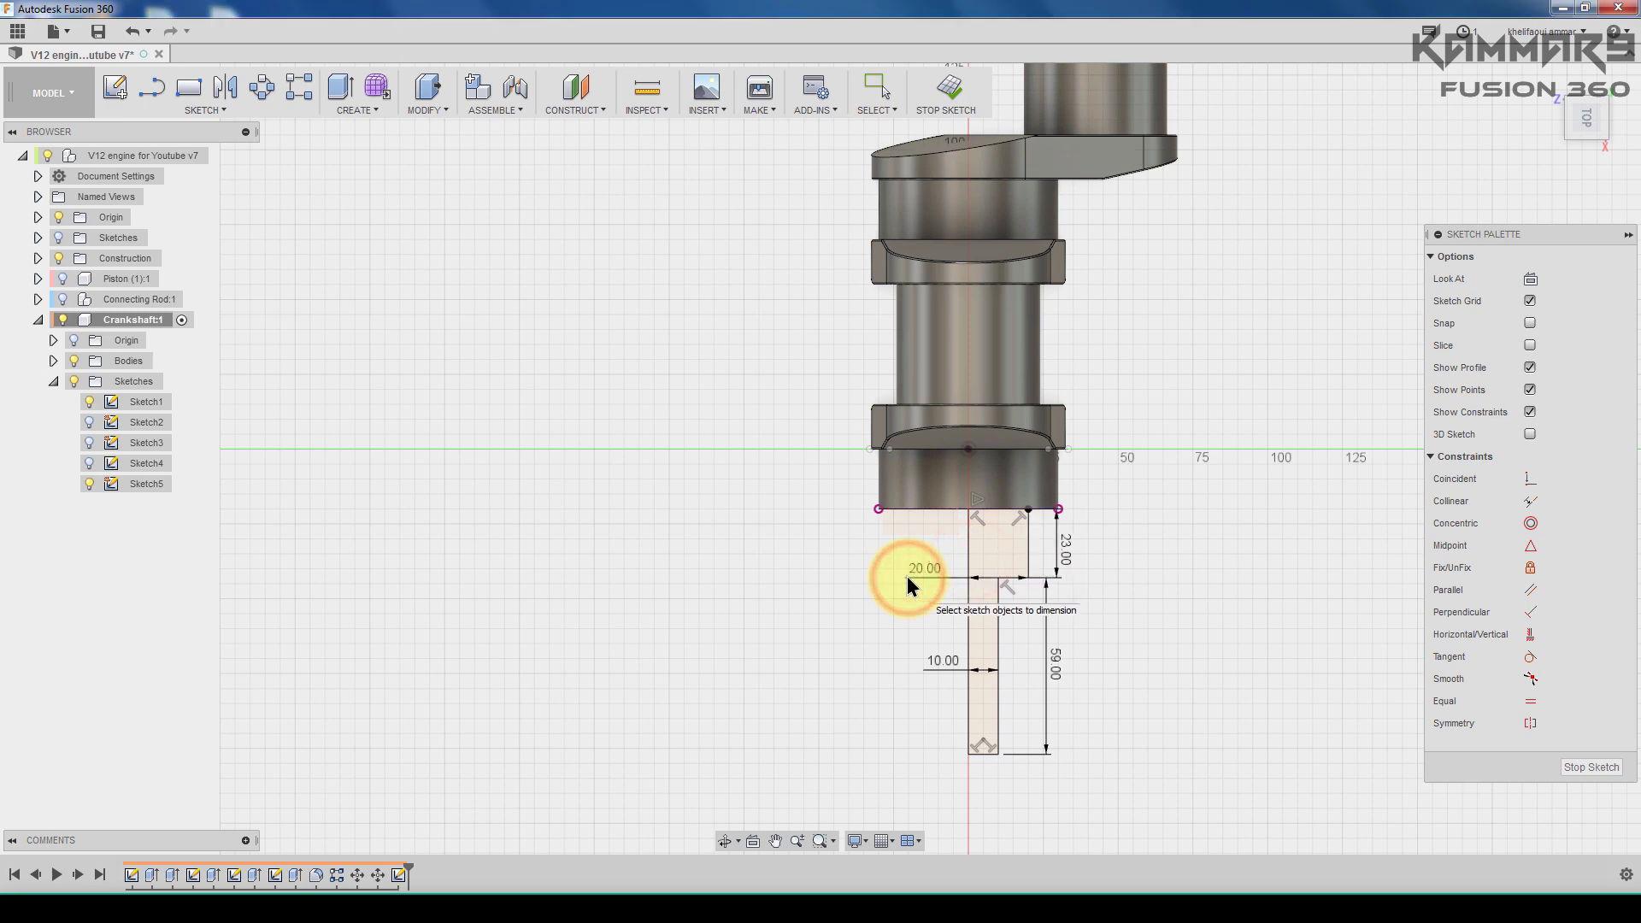
# Step: At the crankshaft's opposite end, draw an axis line about 118 mm long outward from the middle of the web's end edge
pyautogui.scroll(-2, 887, 659)
pyautogui.scroll(-5, 887, 663)
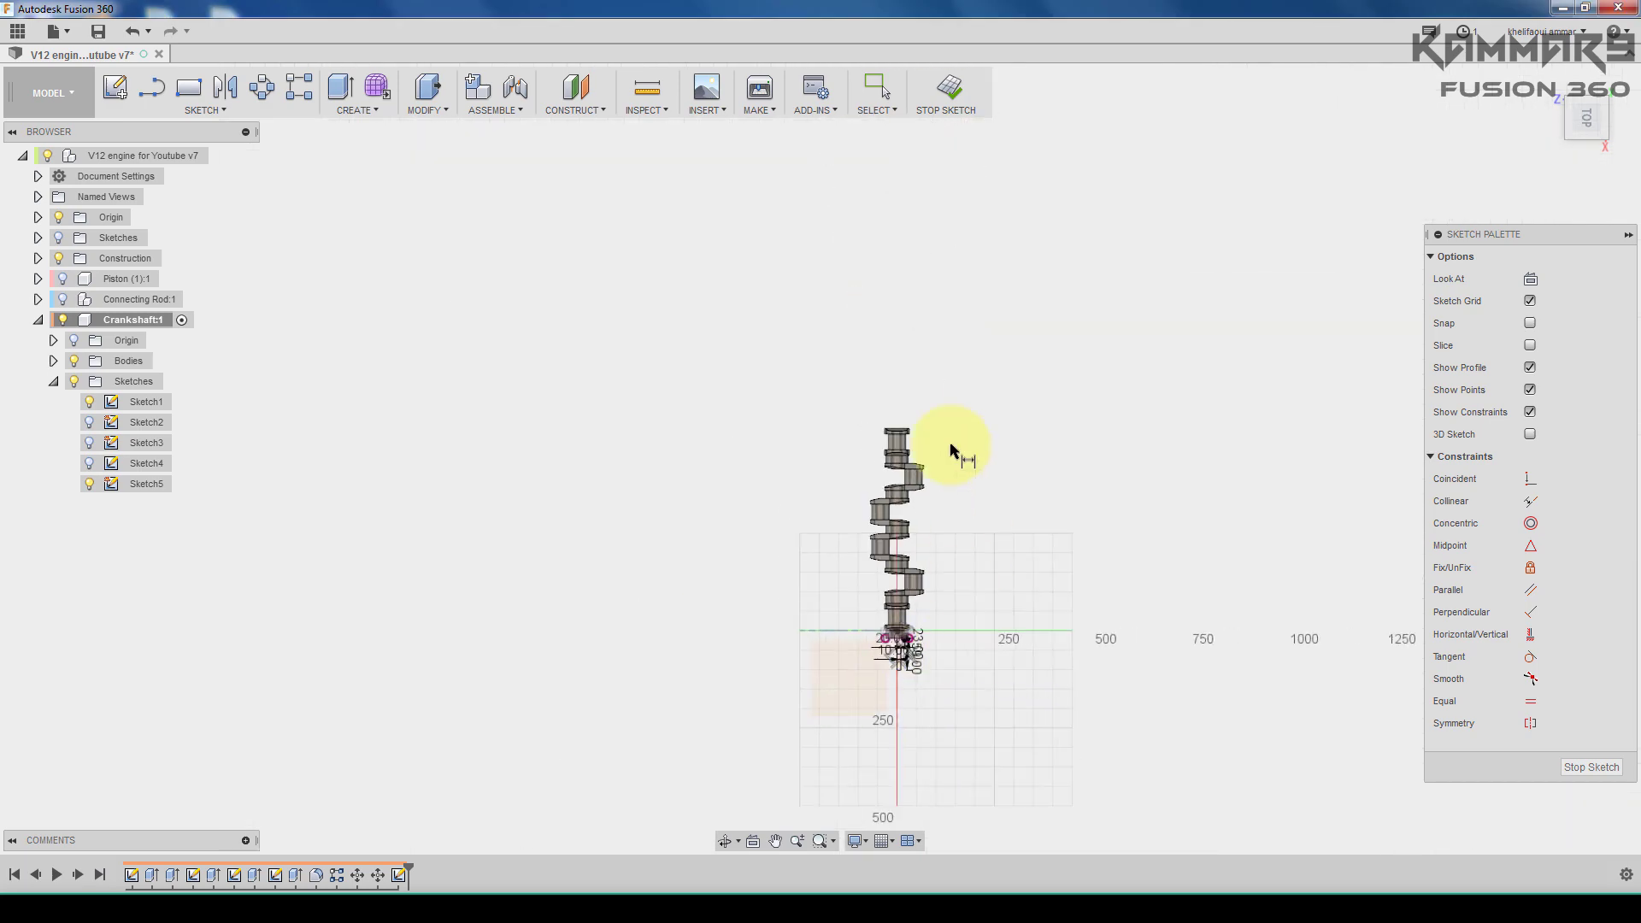
pyautogui.scroll(4, 950, 451)
pyautogui.scroll(-3, 946, 381)
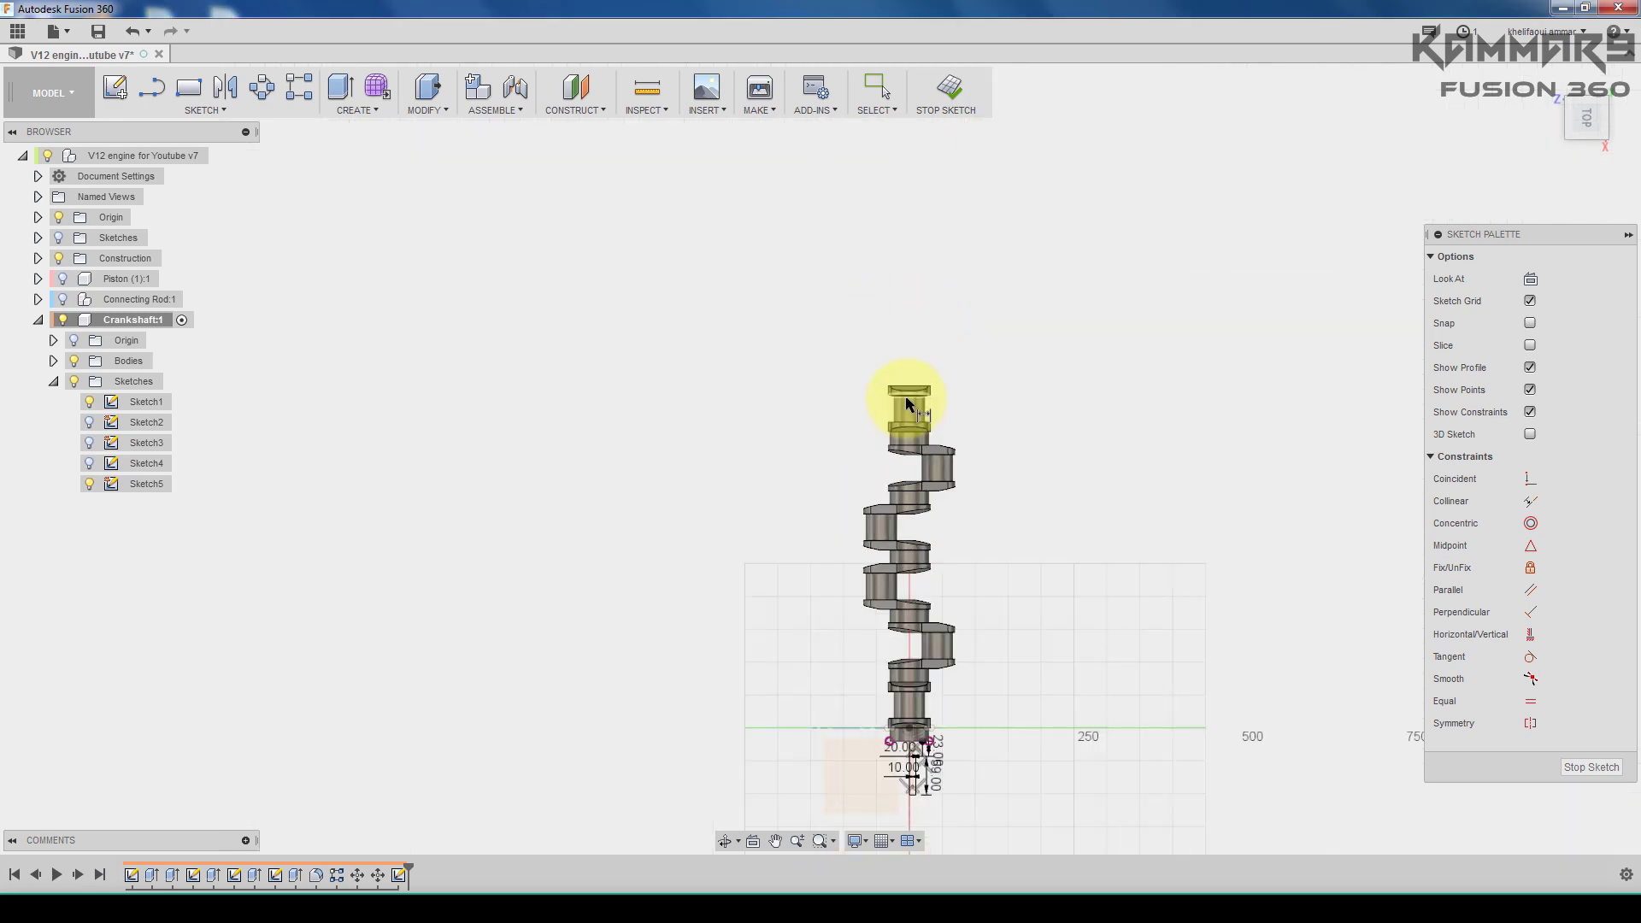
pyautogui.scroll(3, 927, 759)
pyautogui.scroll(-4, 901, 678)
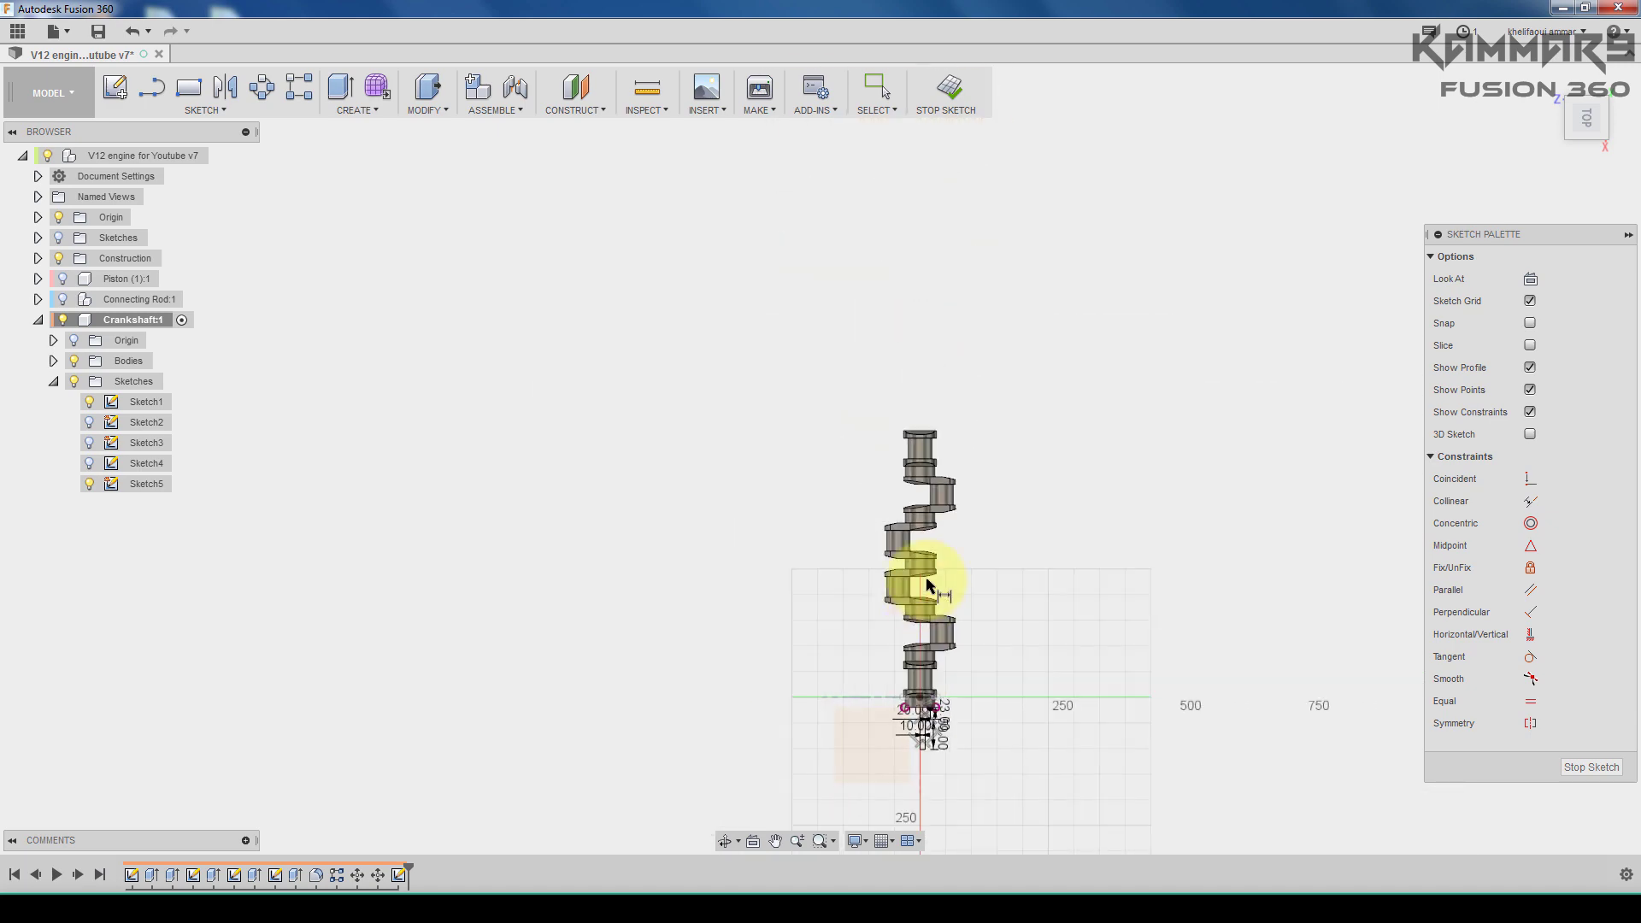
pyautogui.scroll(5, 931, 371)
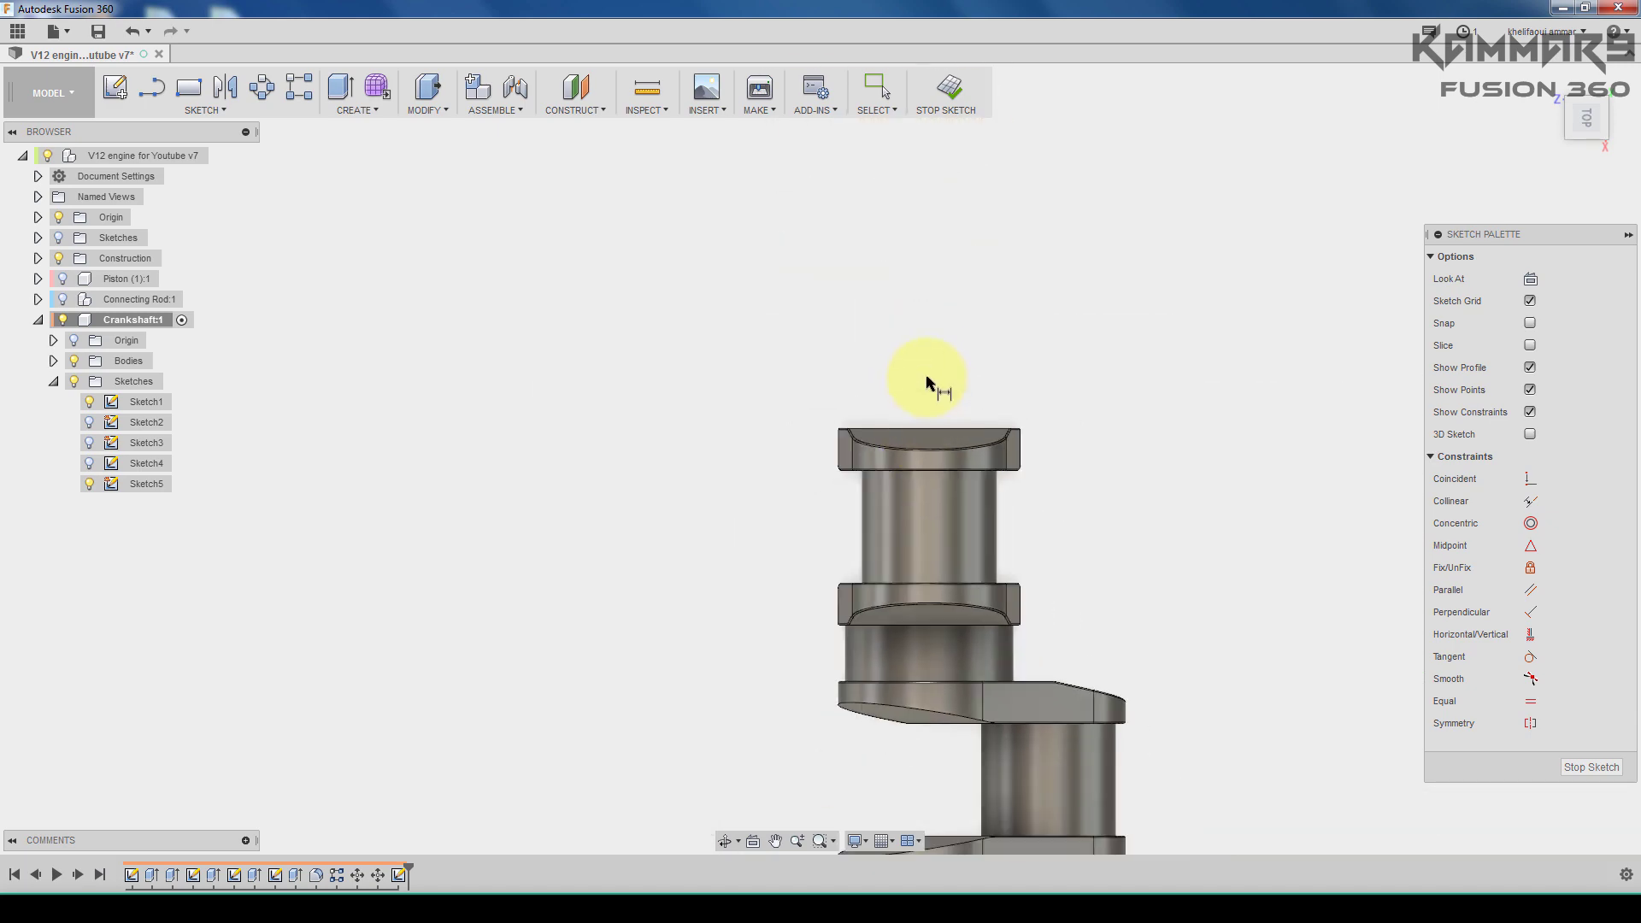
pyautogui.scroll(3, 928, 385)
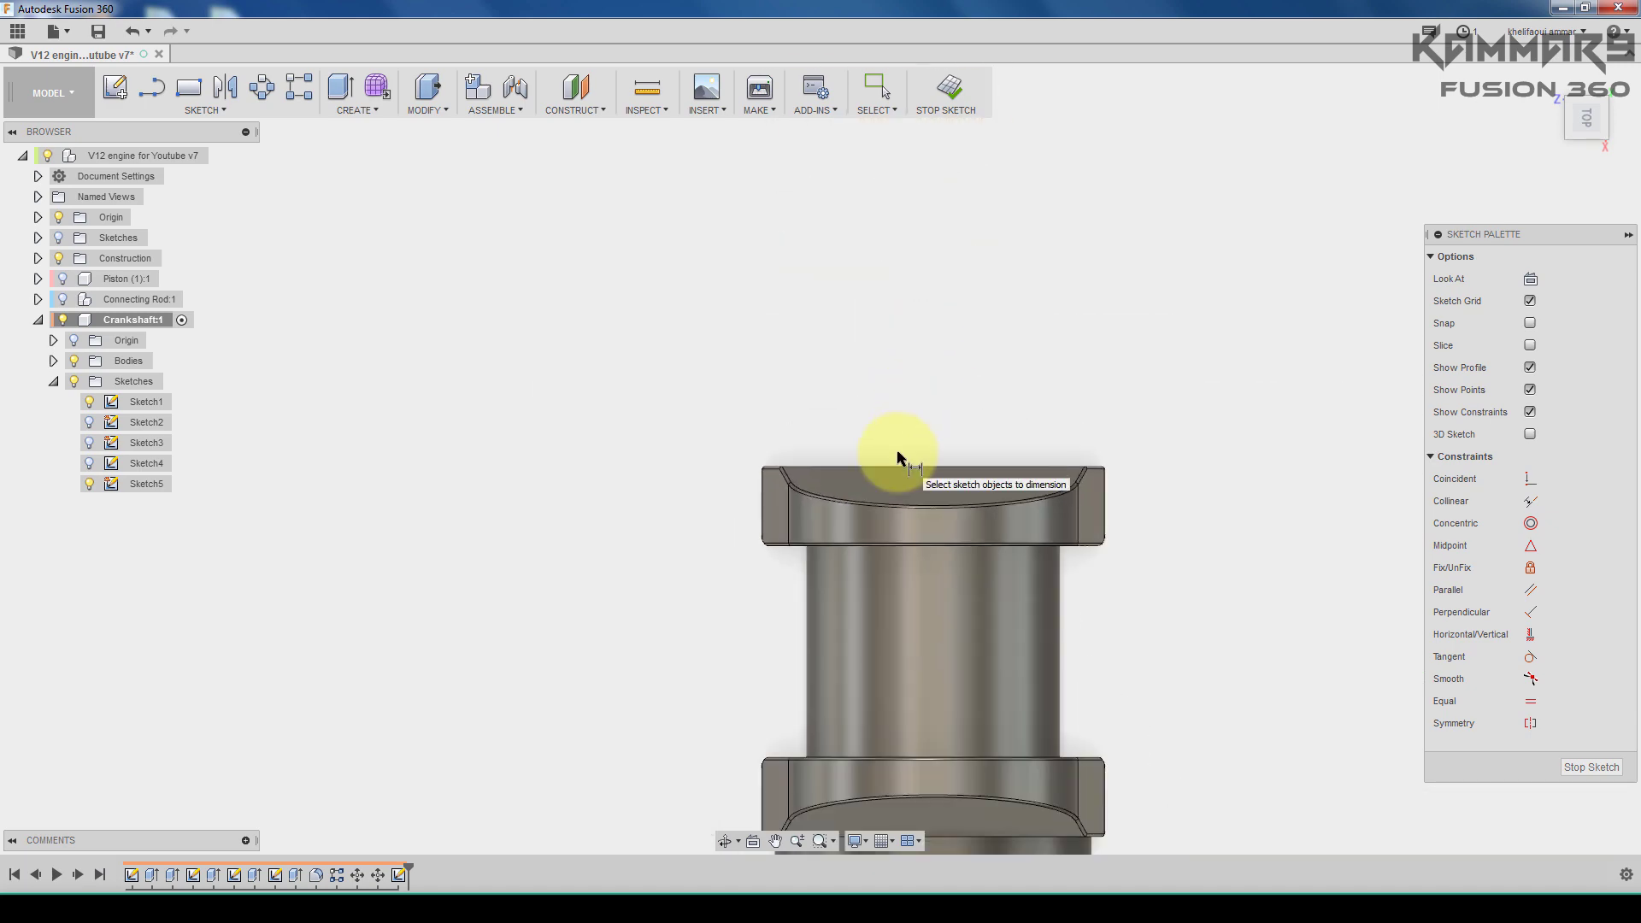
pyautogui.scroll(-2, 923, 377)
pyautogui.scroll(4, 923, 396)
pyautogui.press('l')
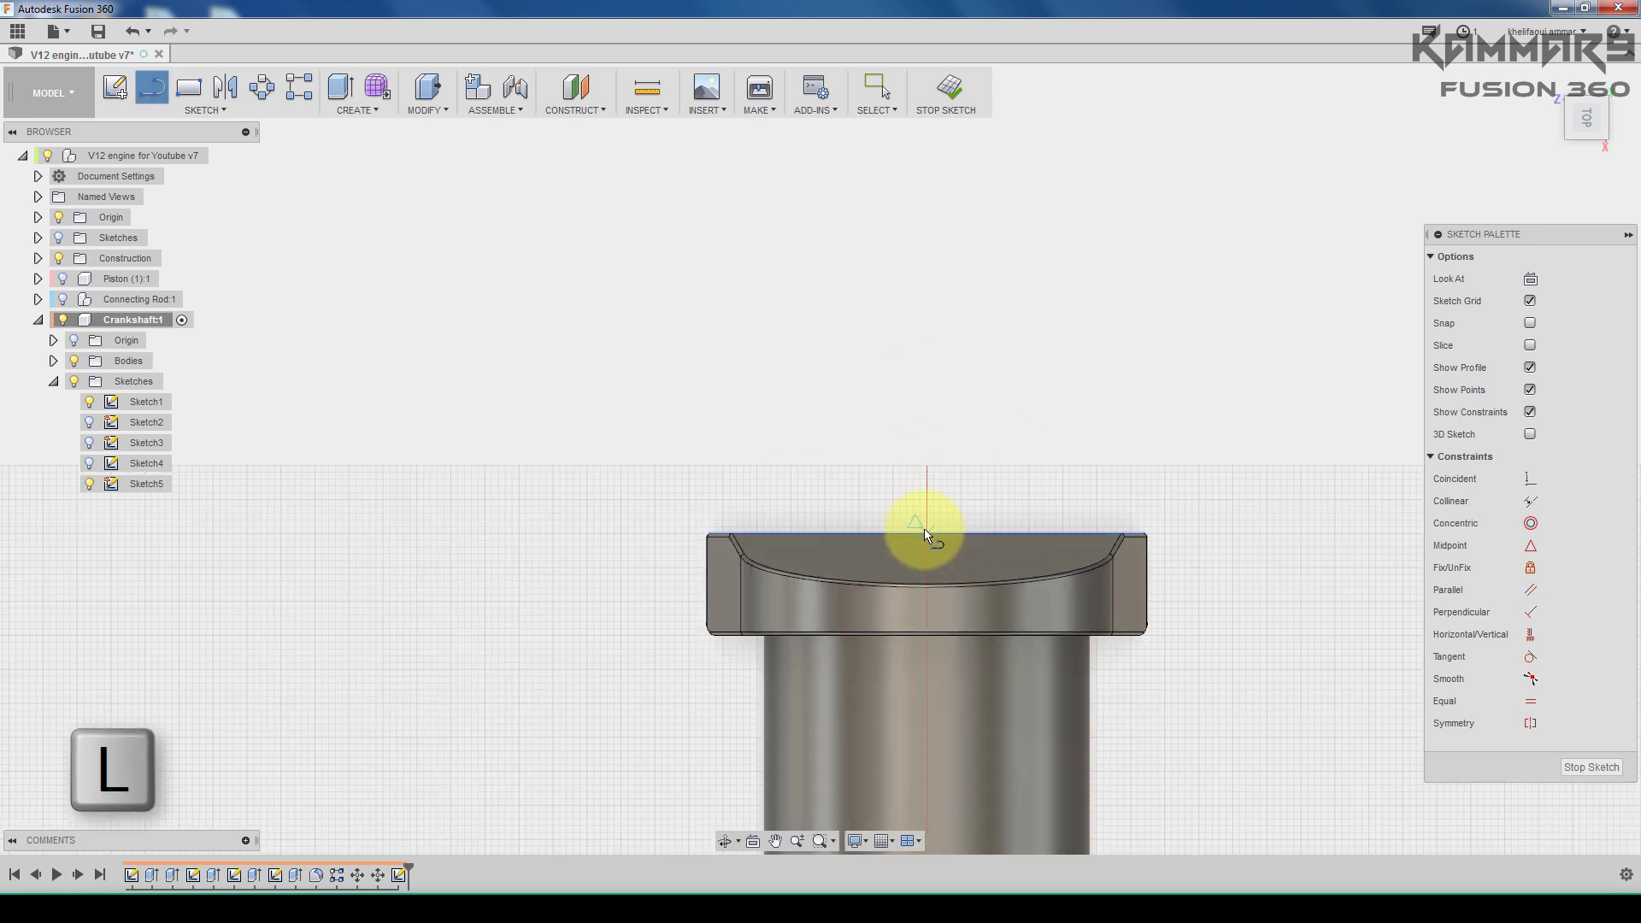
pyautogui.click(928, 533)
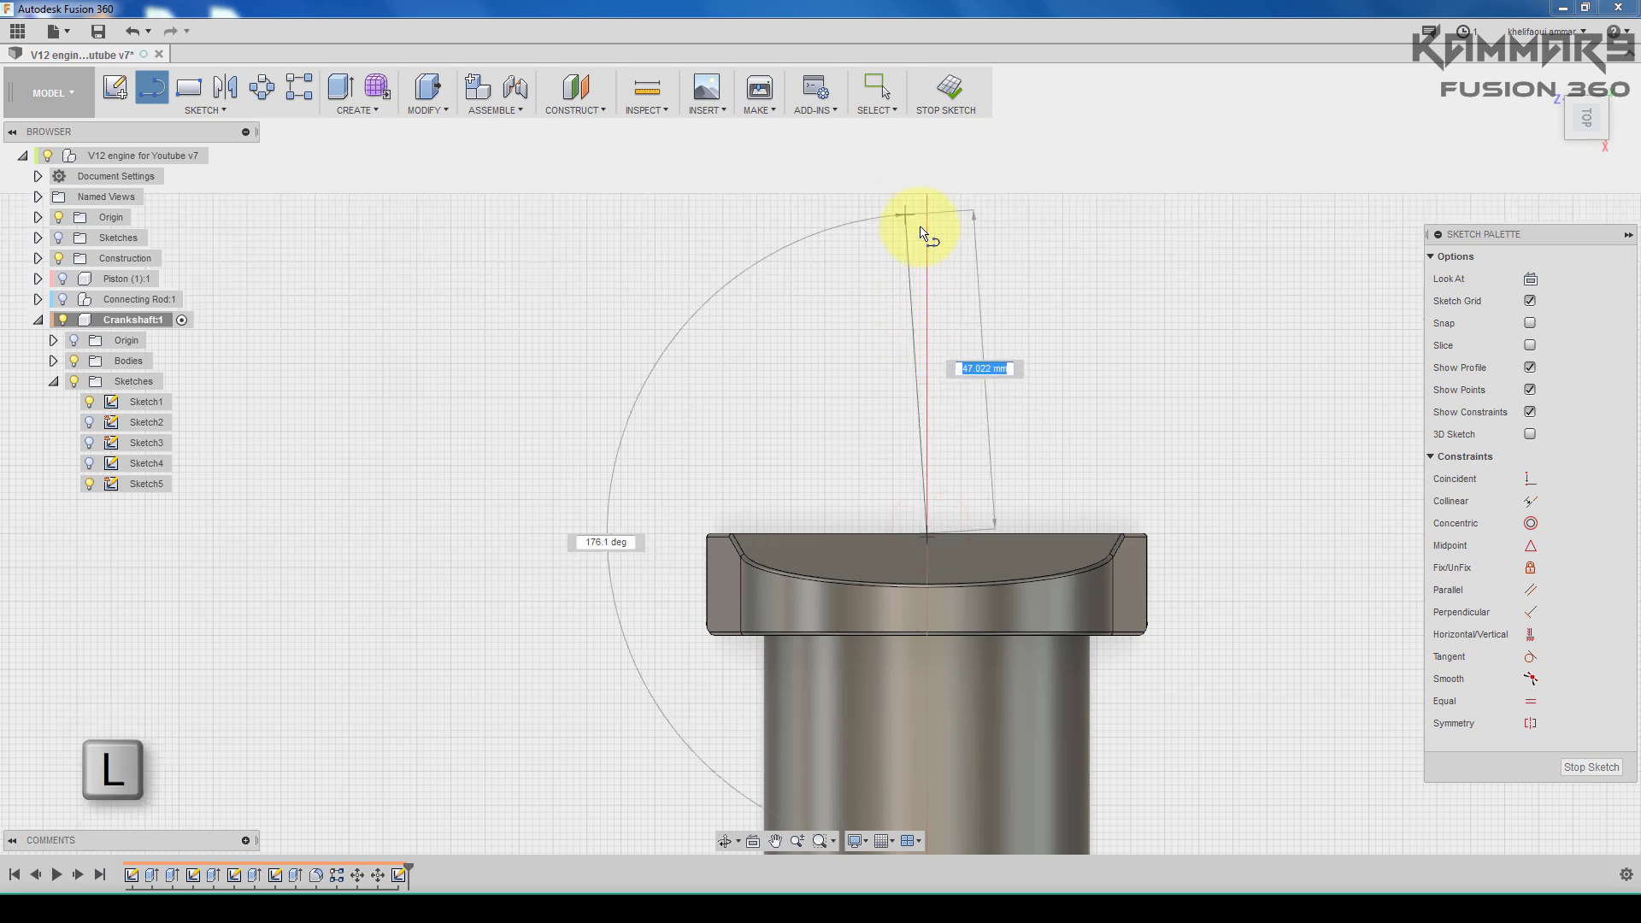
pyautogui.scroll(-4, 897, 447)
pyautogui.scroll(2, 928, 208)
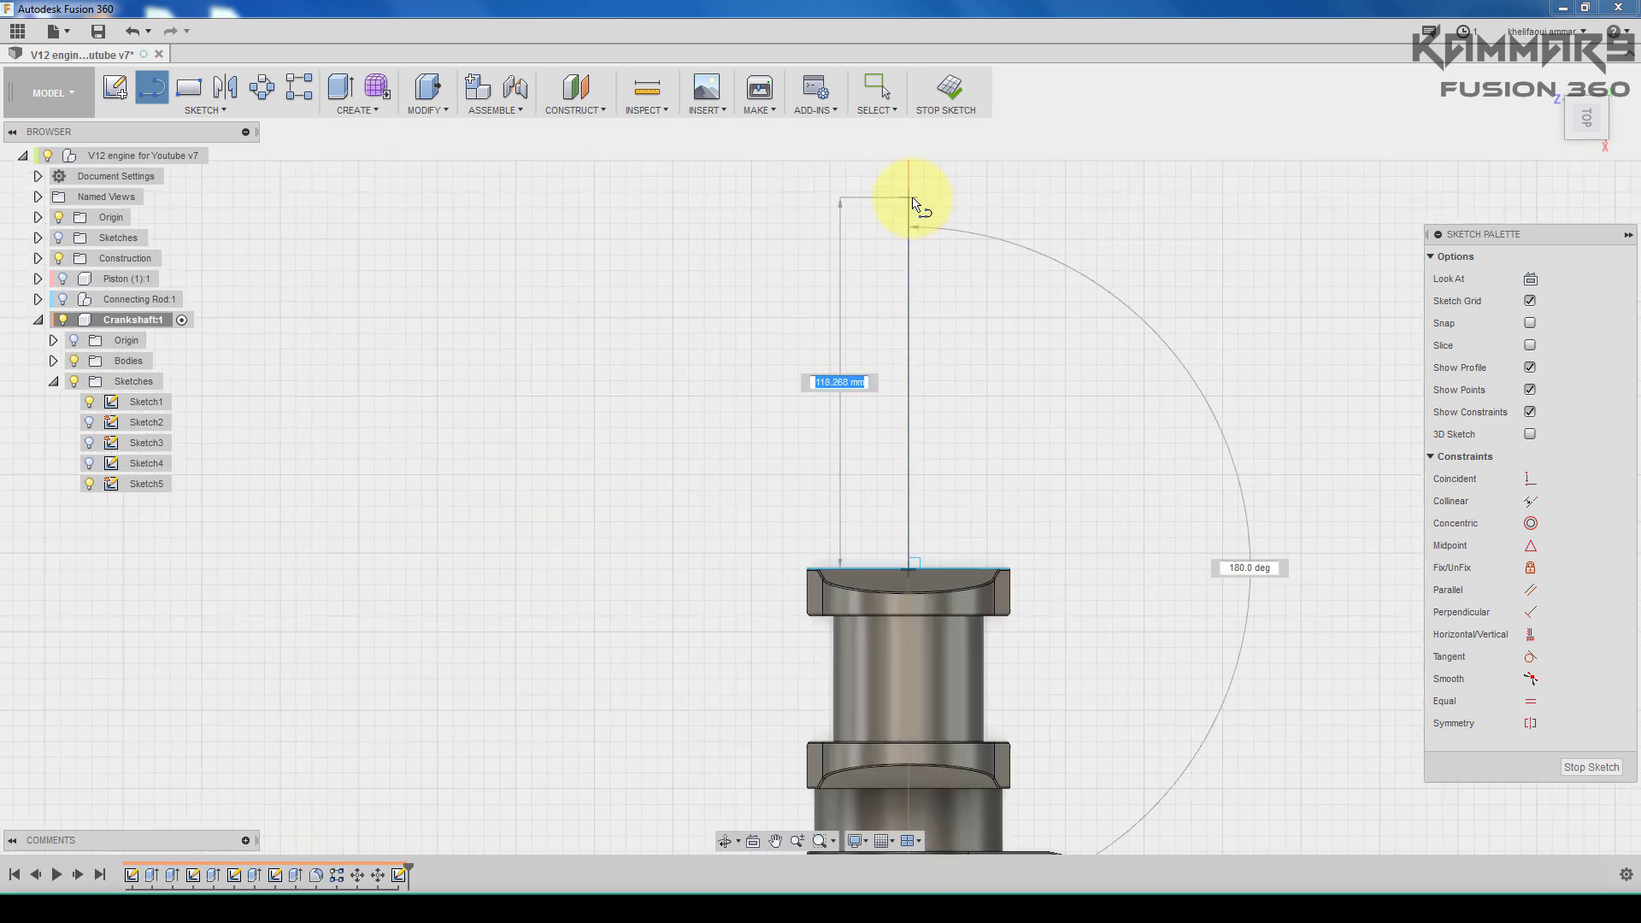
pyautogui.click(912, 199)
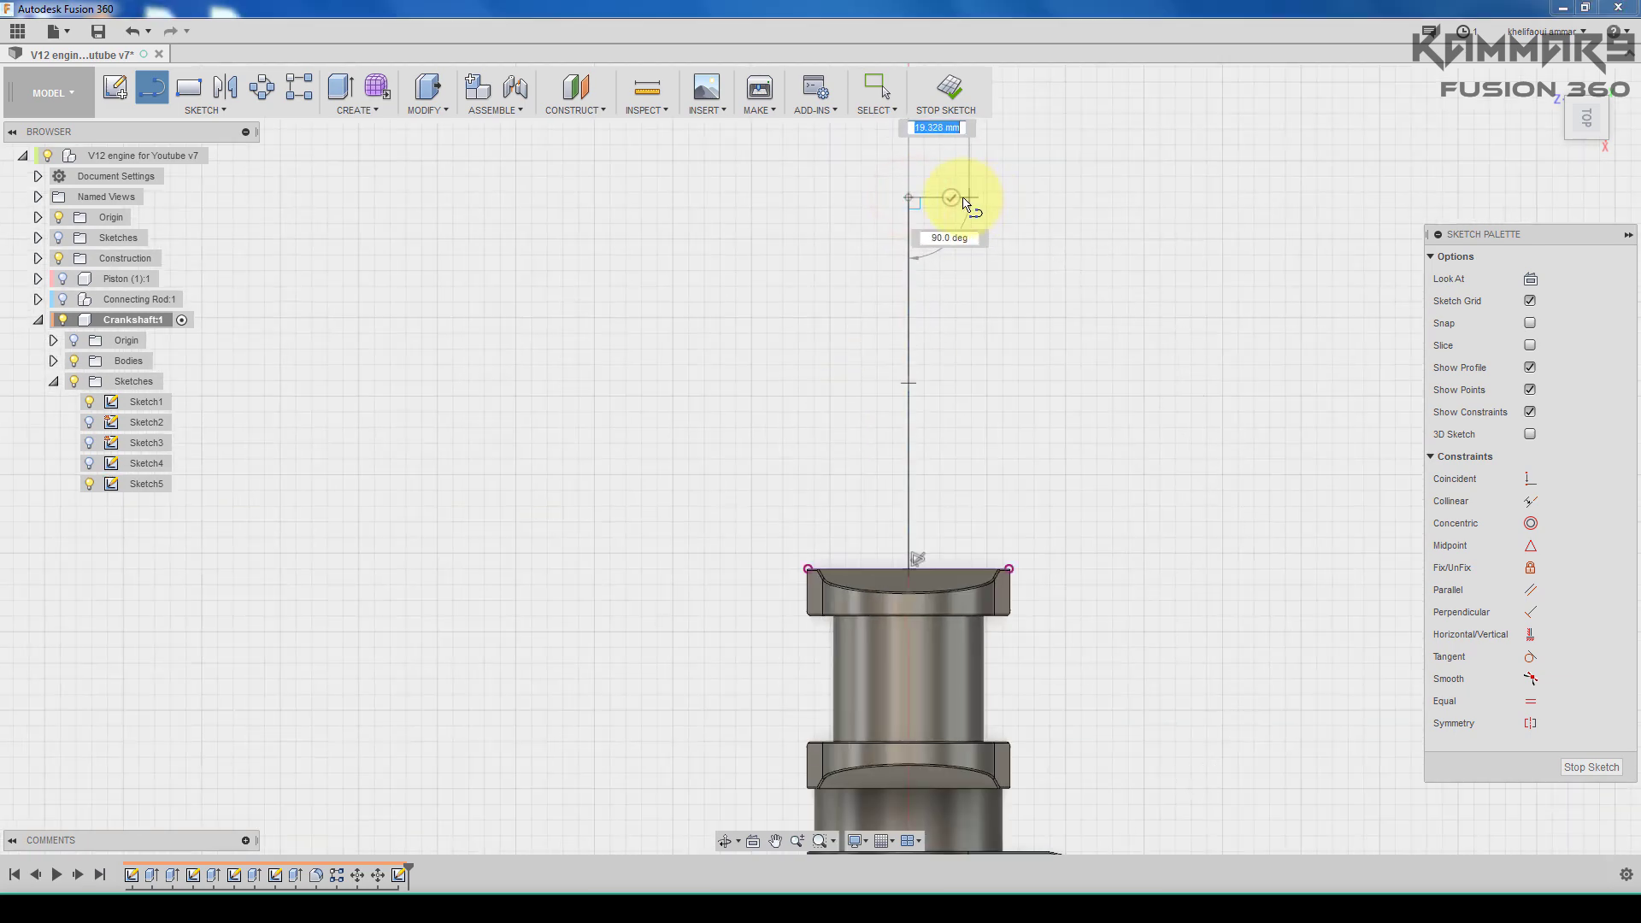
# Step: From the axis line's outer end, draw three connected sections widening stepwise toward the web, the outermost about 25 mm long, ending with another outward shoulder
pyautogui.scroll(2, 962, 201)
pyautogui.click(941, 198)
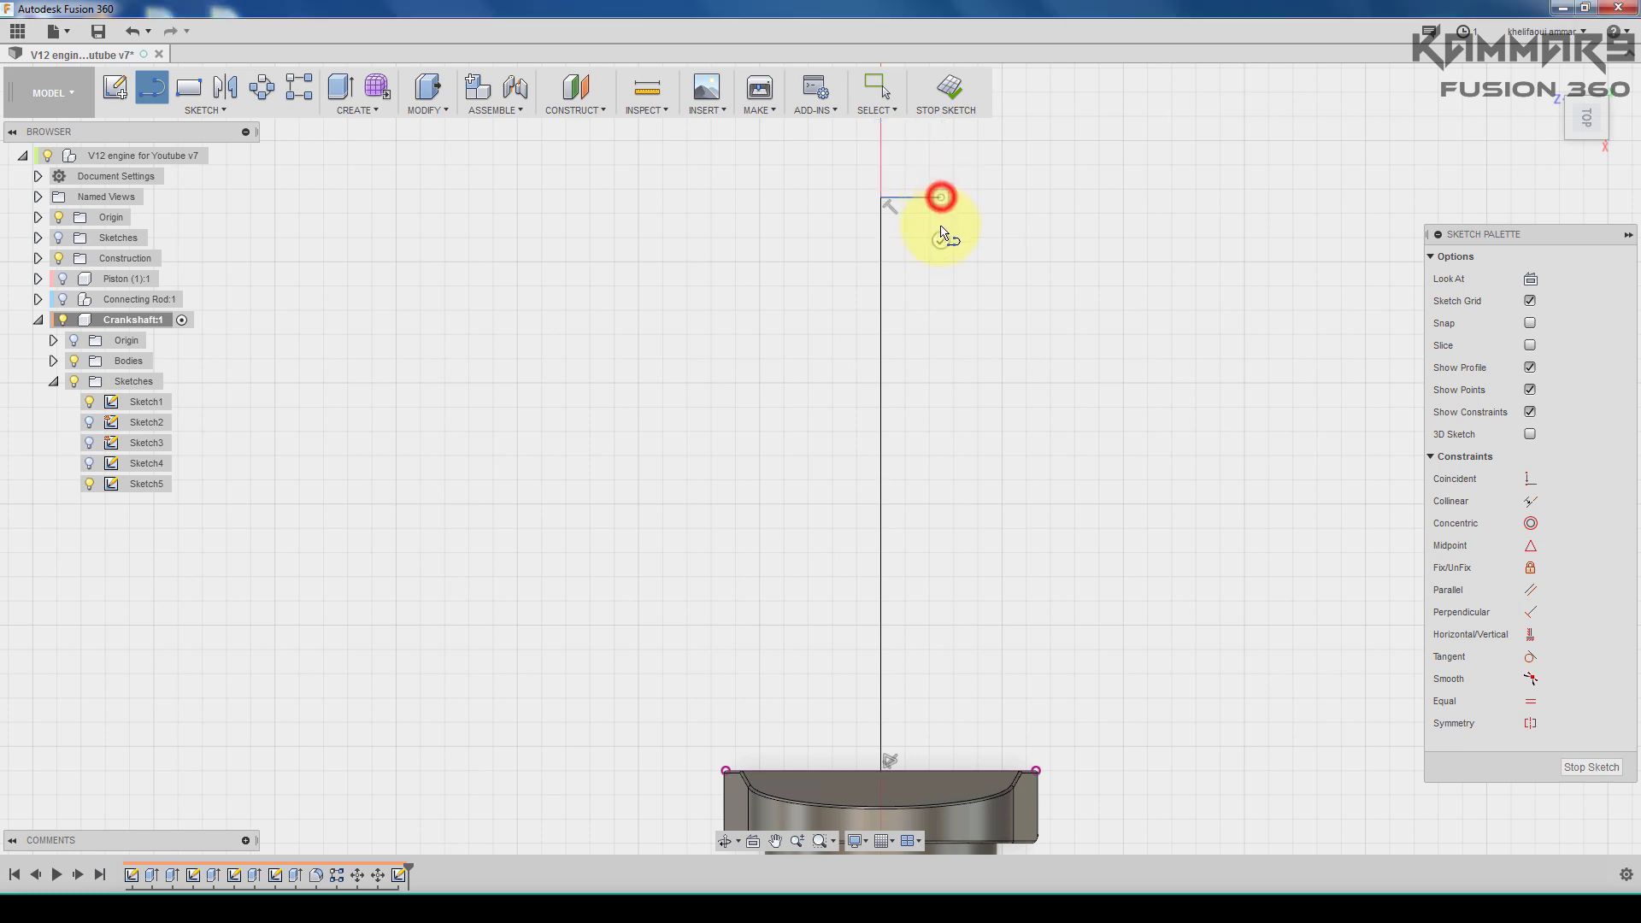
pyautogui.click(940, 319)
pyautogui.click(973, 319)
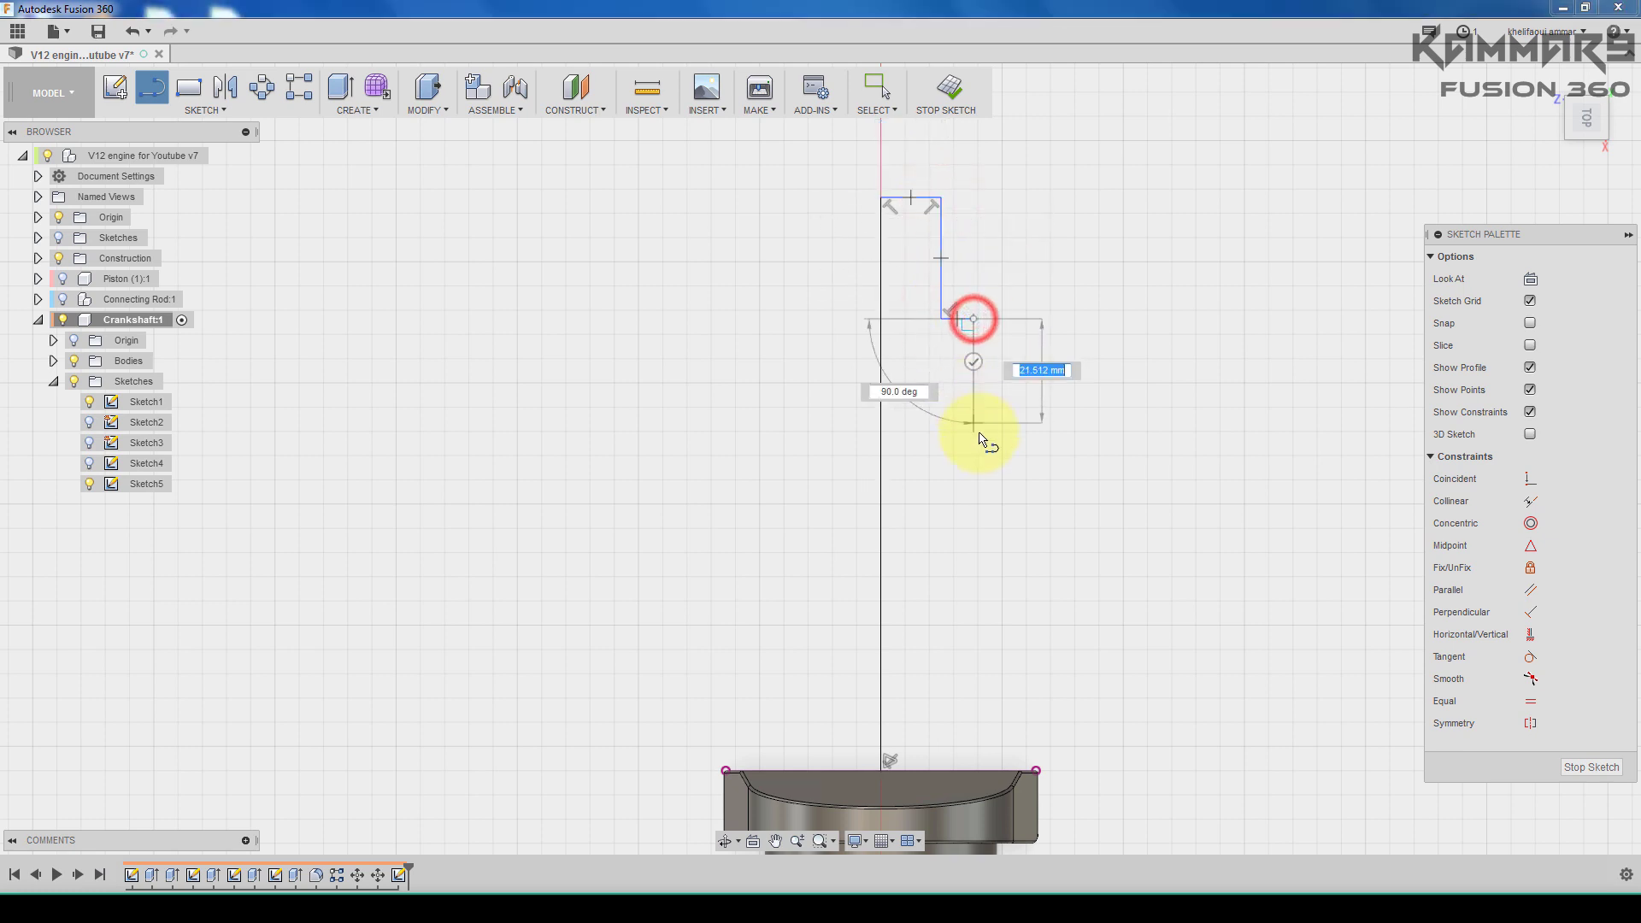
pyautogui.click(973, 462)
pyautogui.moveTo(992, 473); pyautogui.dragTo(991, 623)
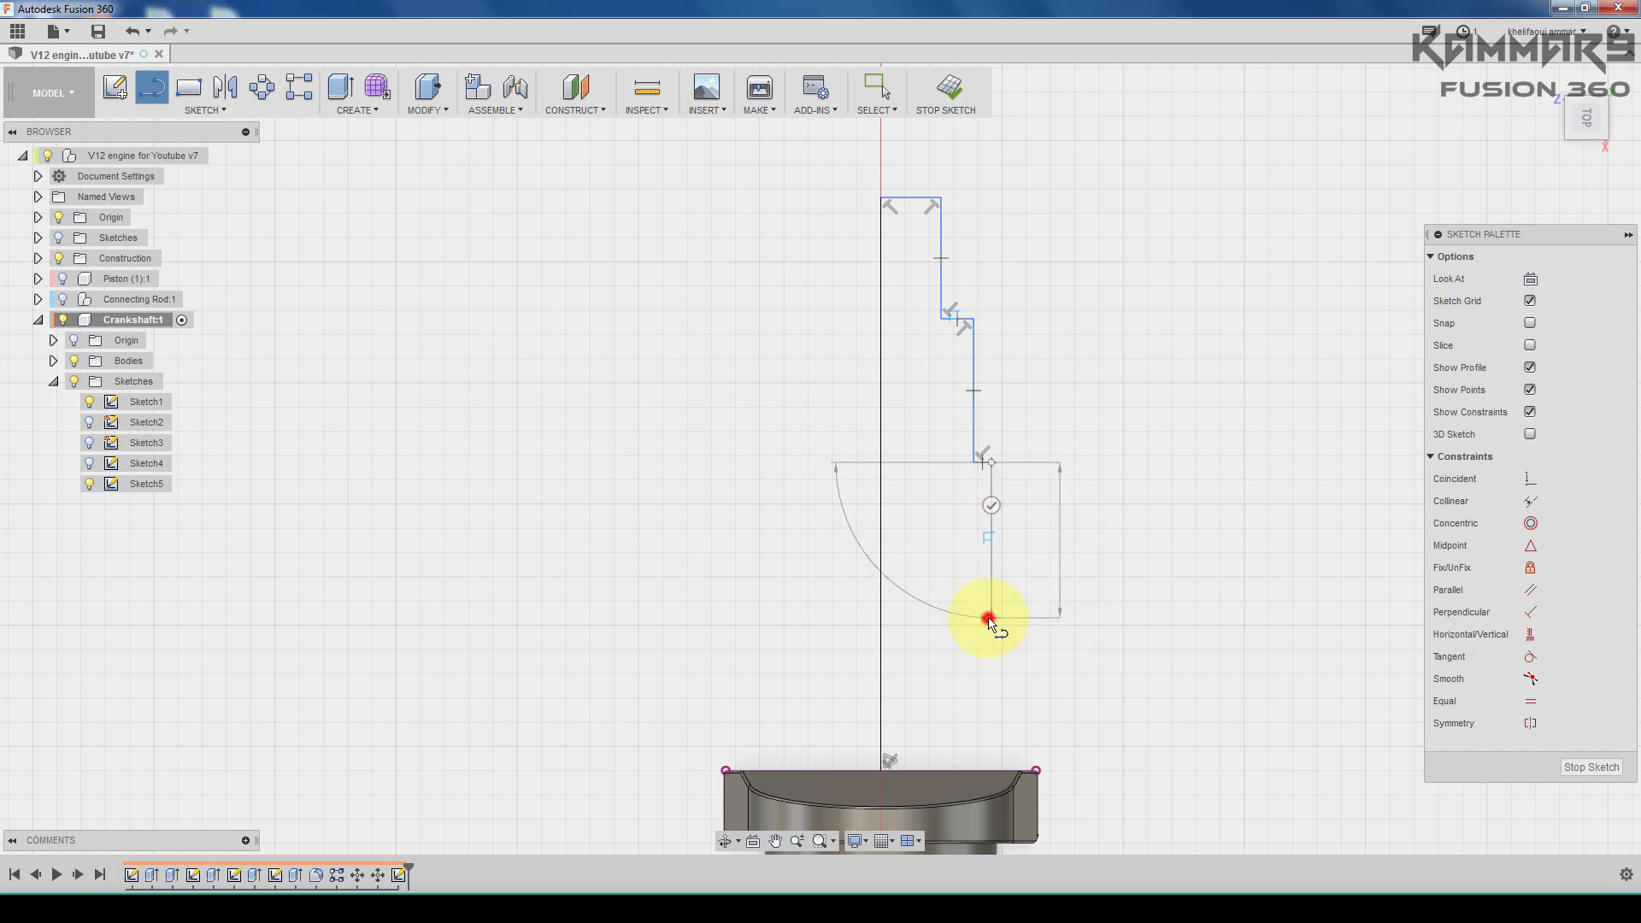
pyautogui.click(992, 617)
pyautogui.click(1015, 620)
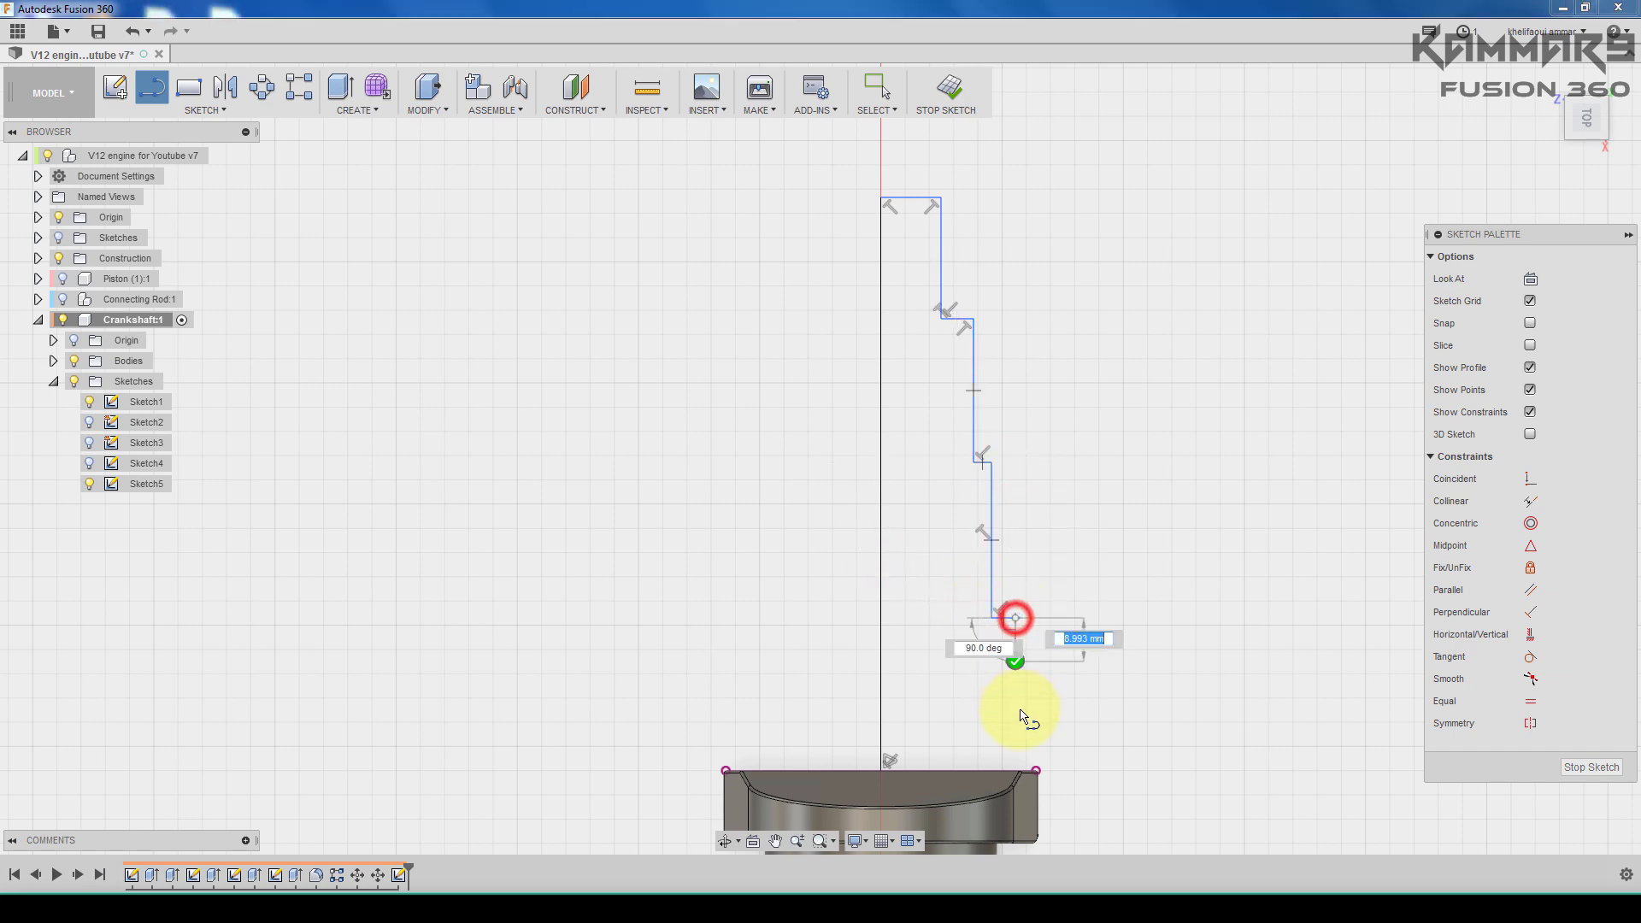
# Step: Continue the stepped half-profile from the last shoulder to the web's end edge with the widest section's side line
pyautogui.scroll(3, 1017, 765)
pyautogui.click(1012, 777)
pyautogui.scroll(-4, 1039, 684)
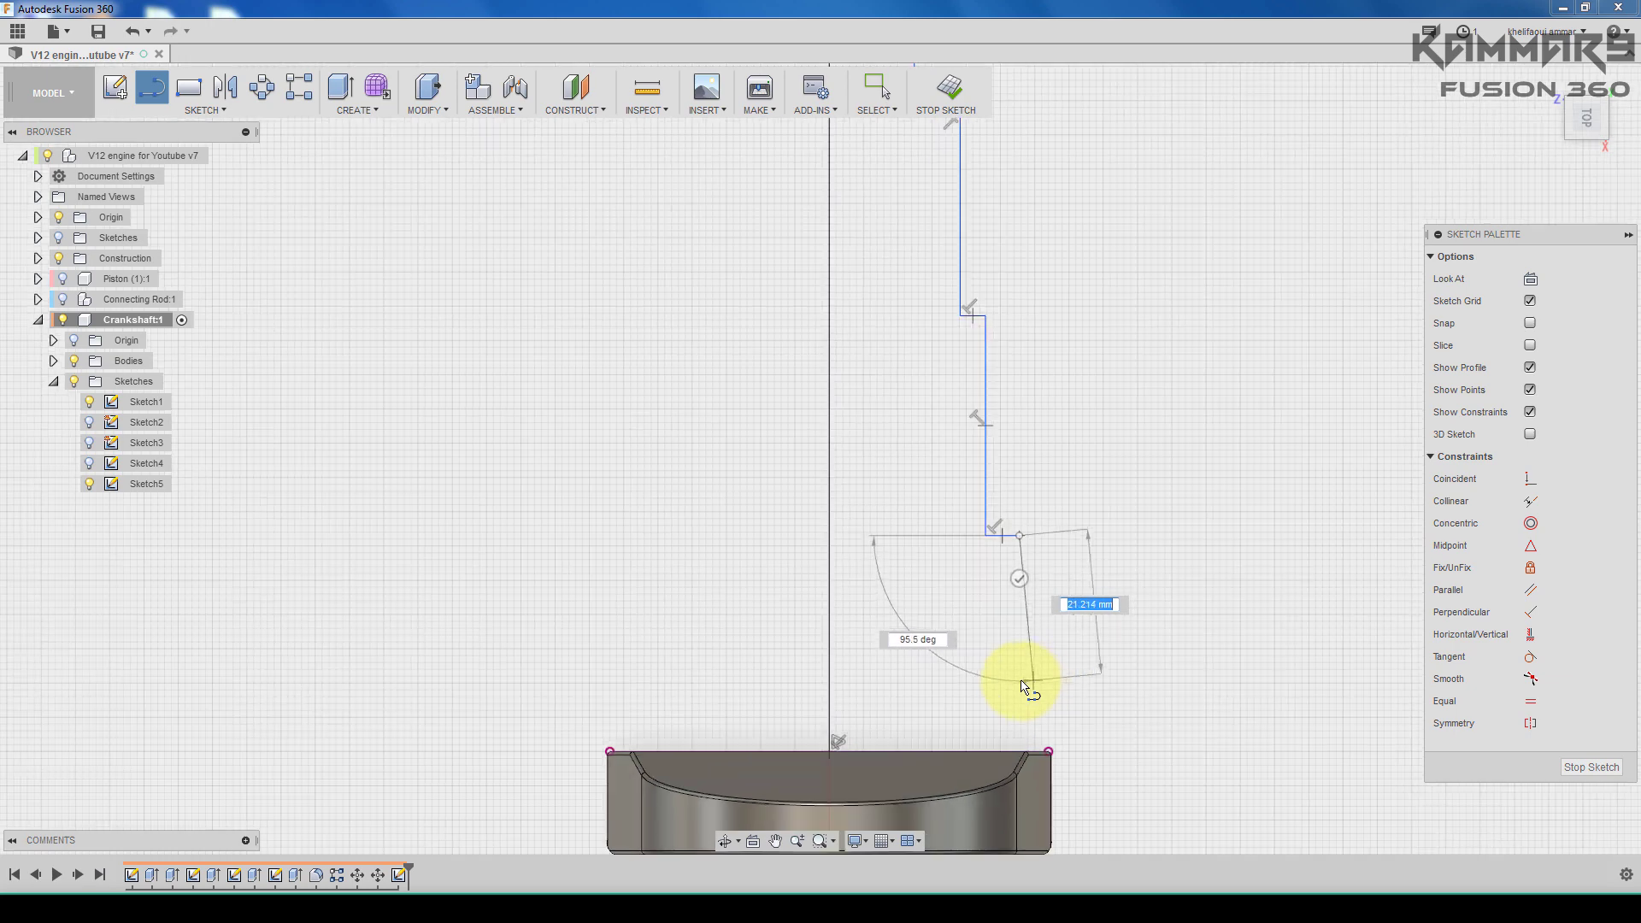
pyautogui.scroll(-1, 975, 524)
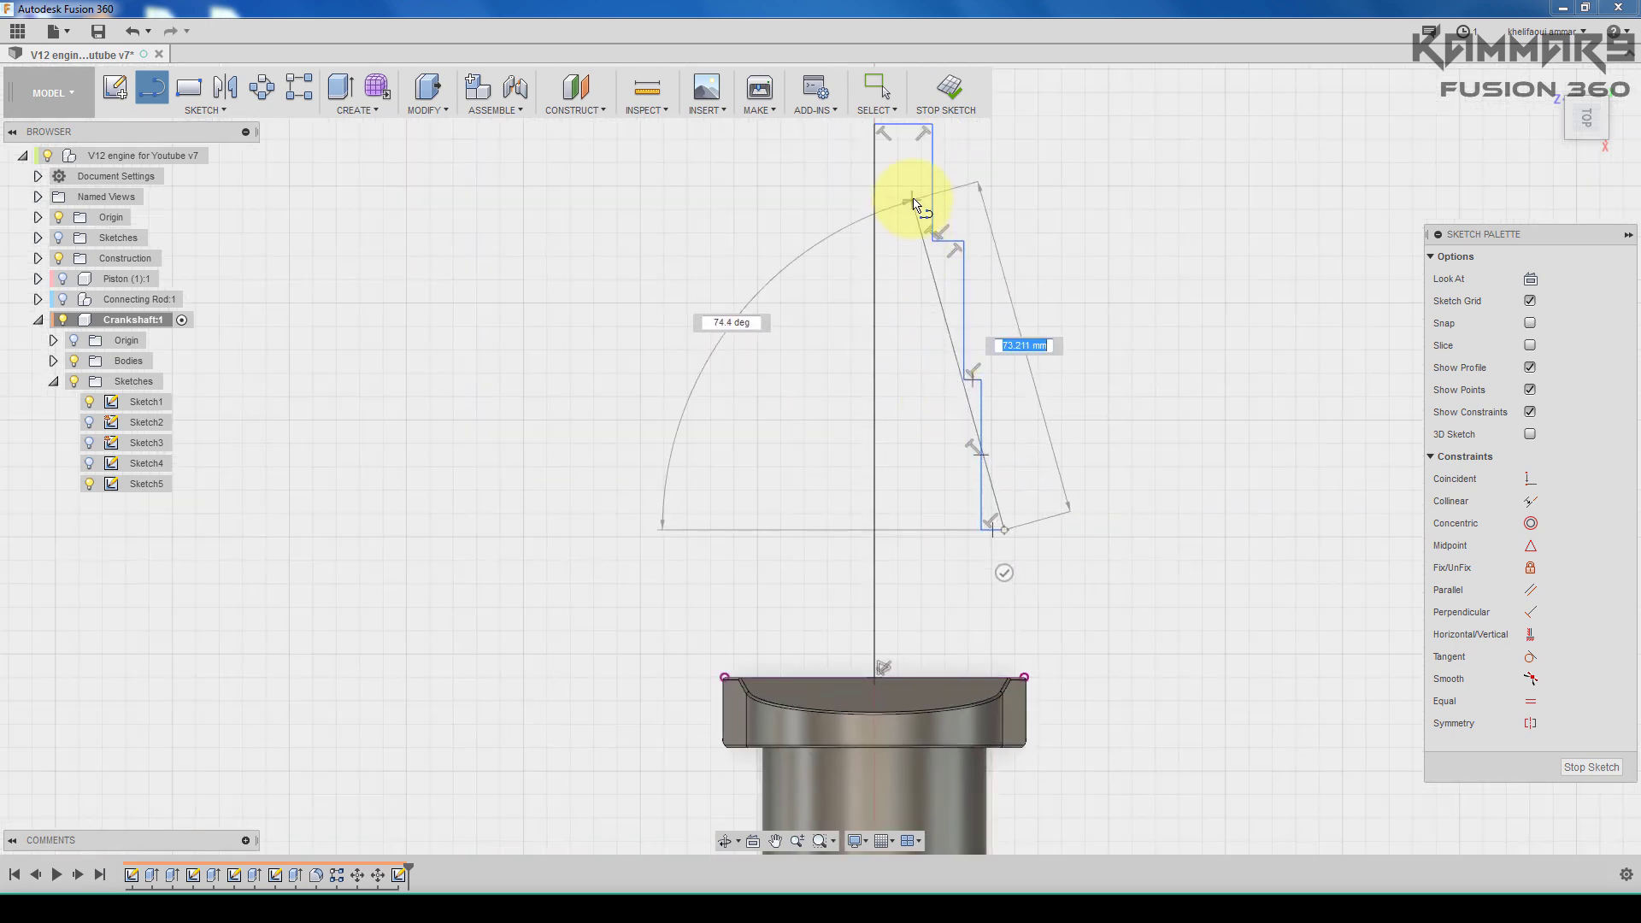
pyautogui.press('d')
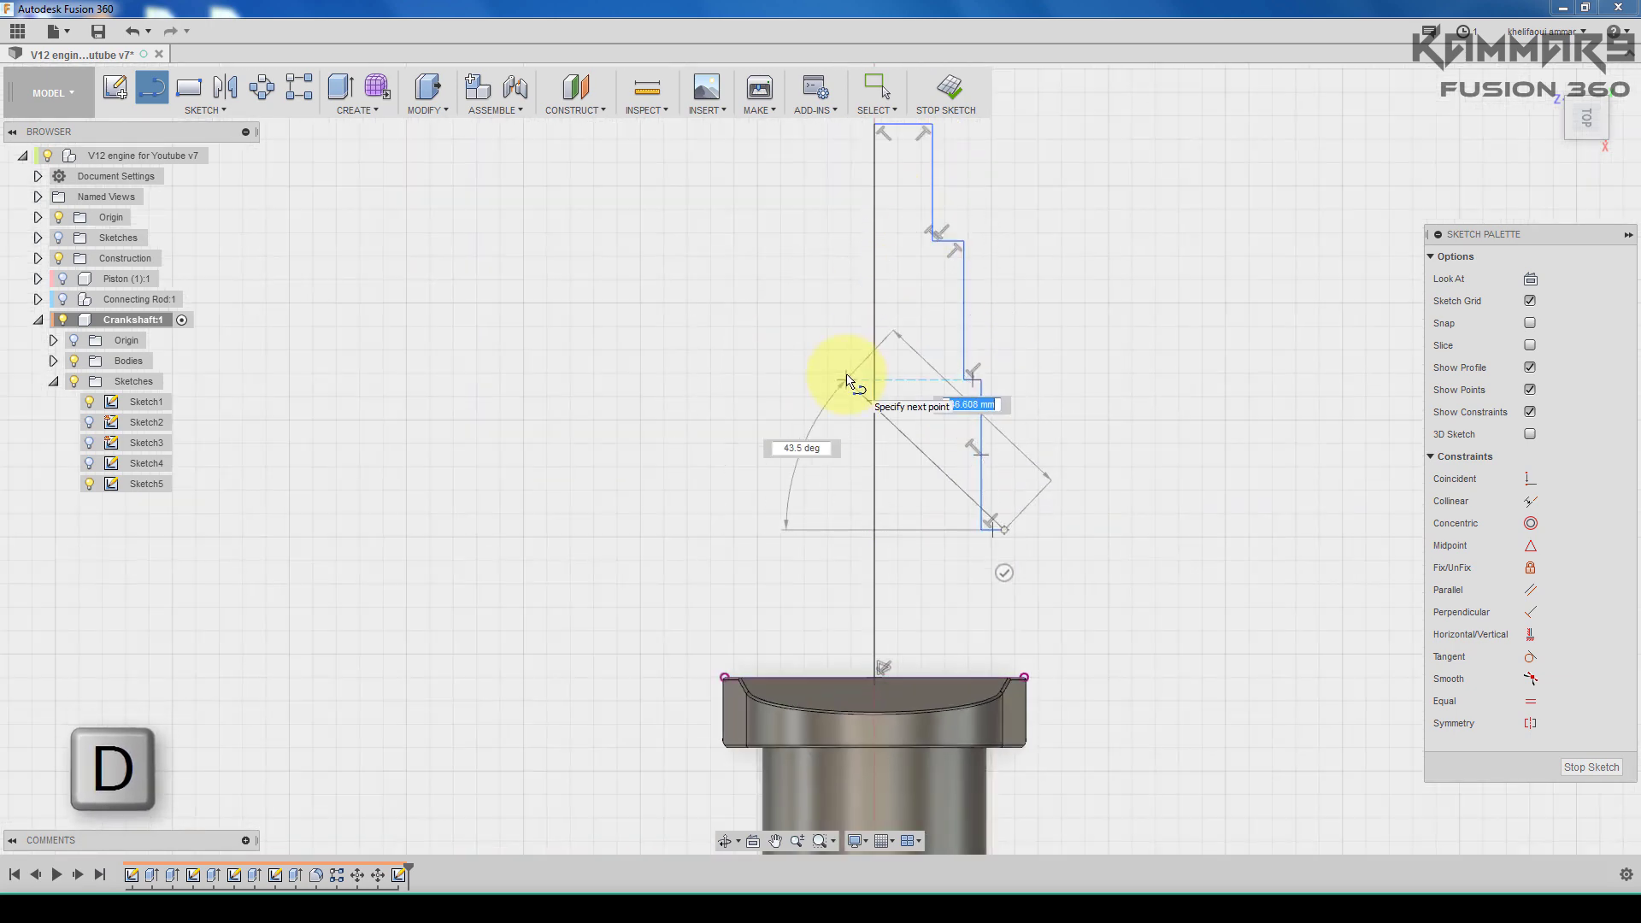
pyautogui.scroll(3, 940, 650)
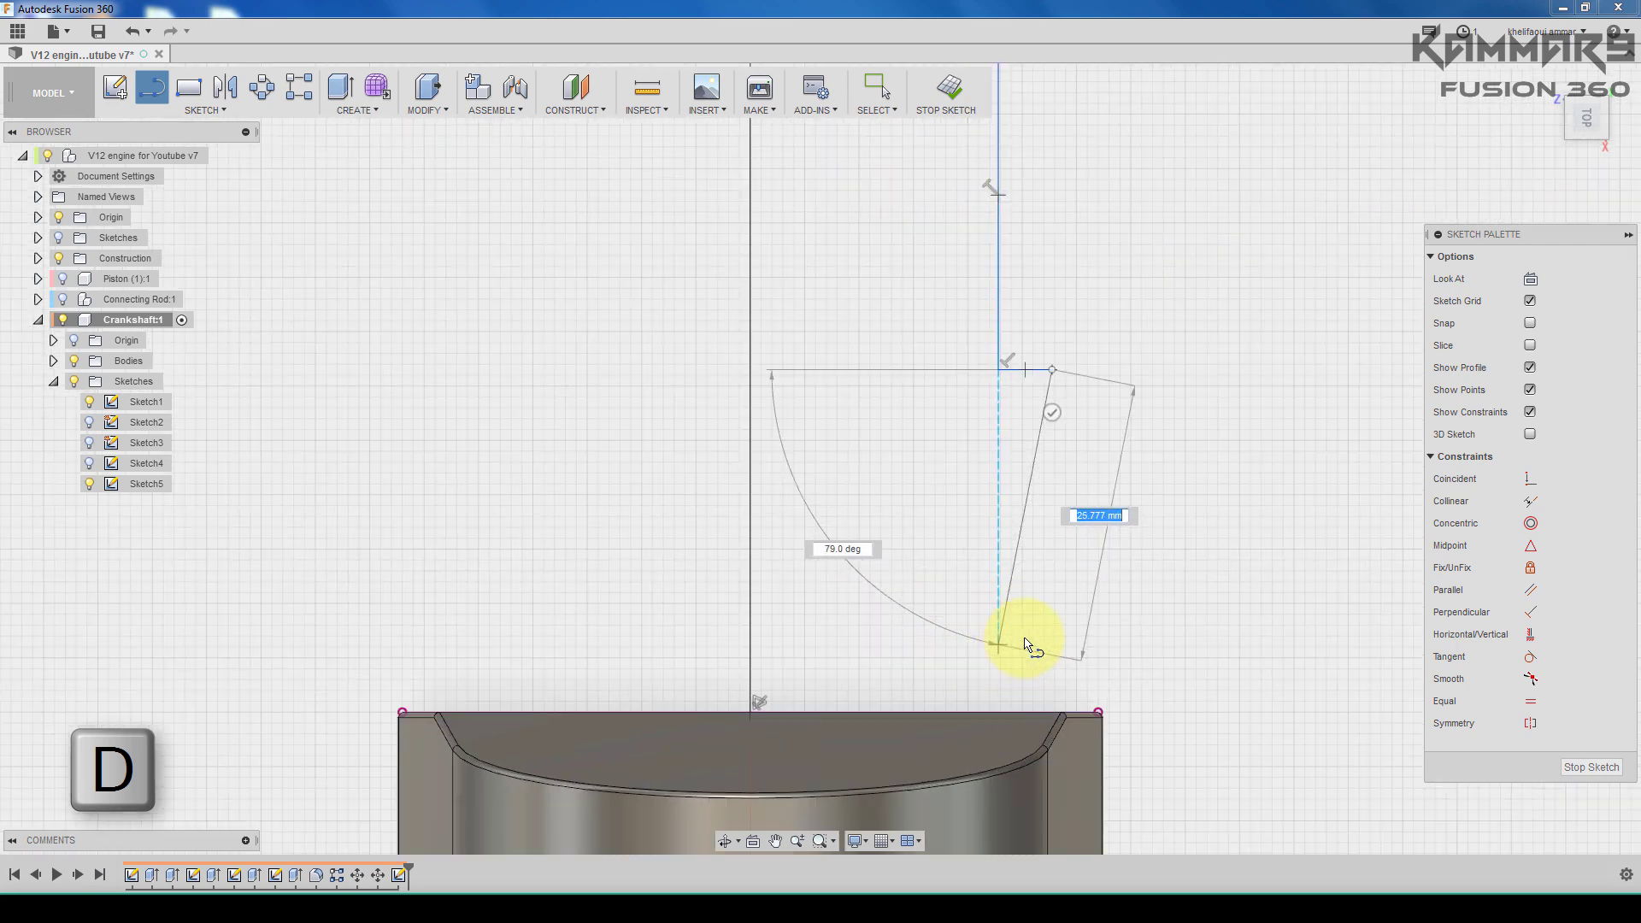
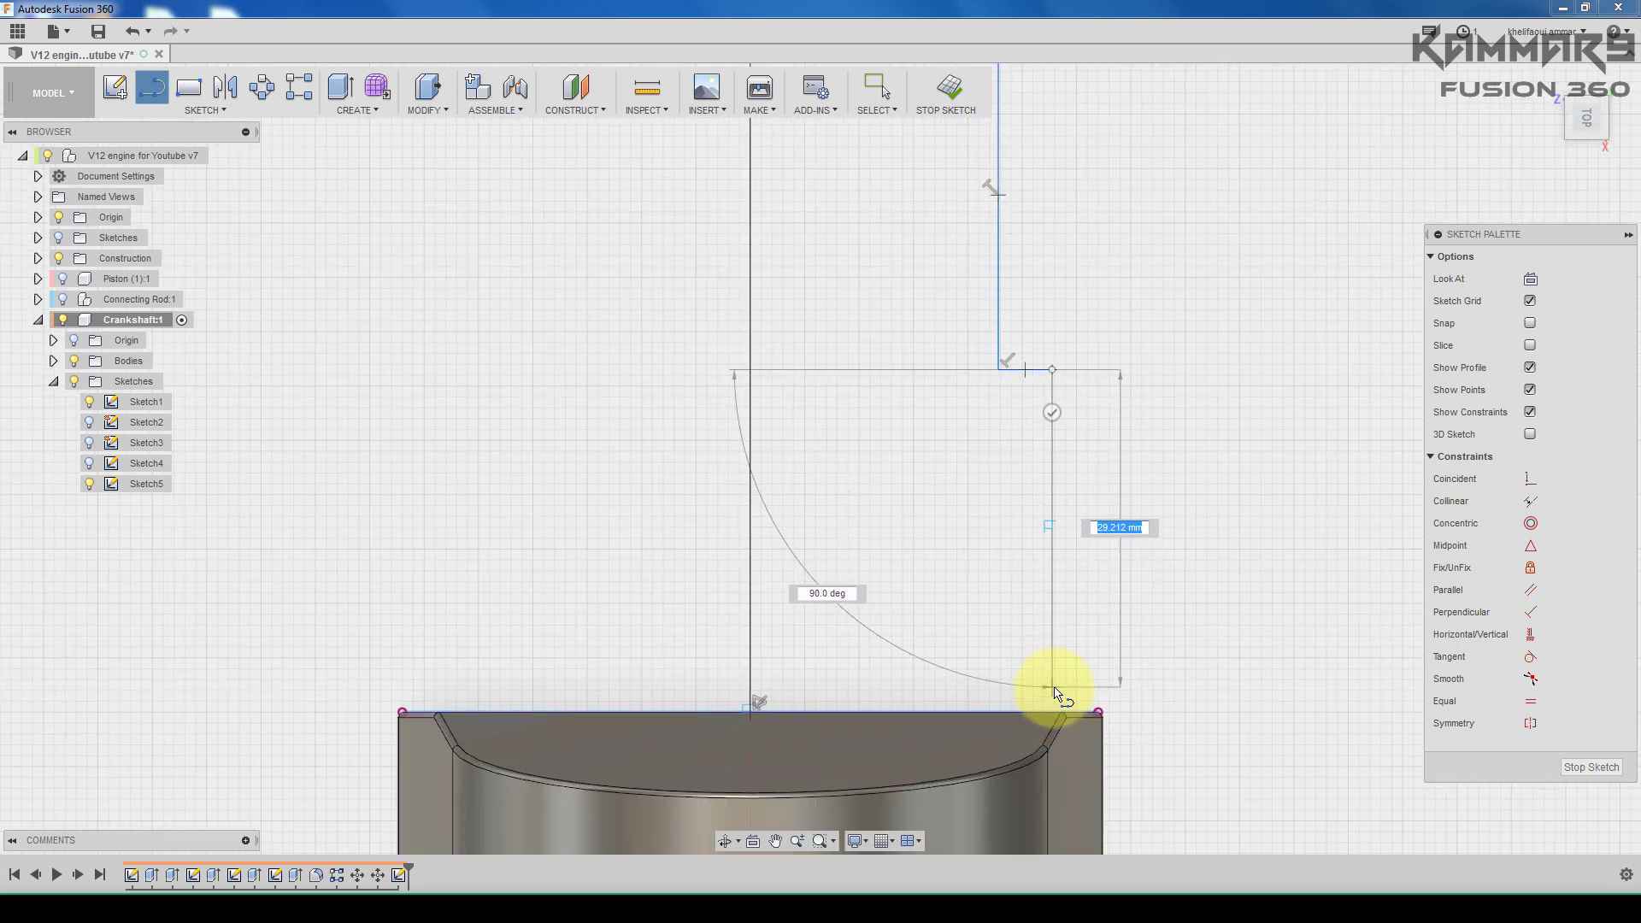
# Step: Close the half-profile by ending the widest section's side line, about 31.5 mm long, on the web's end edge
pyautogui.scroll(3, 1053, 709)
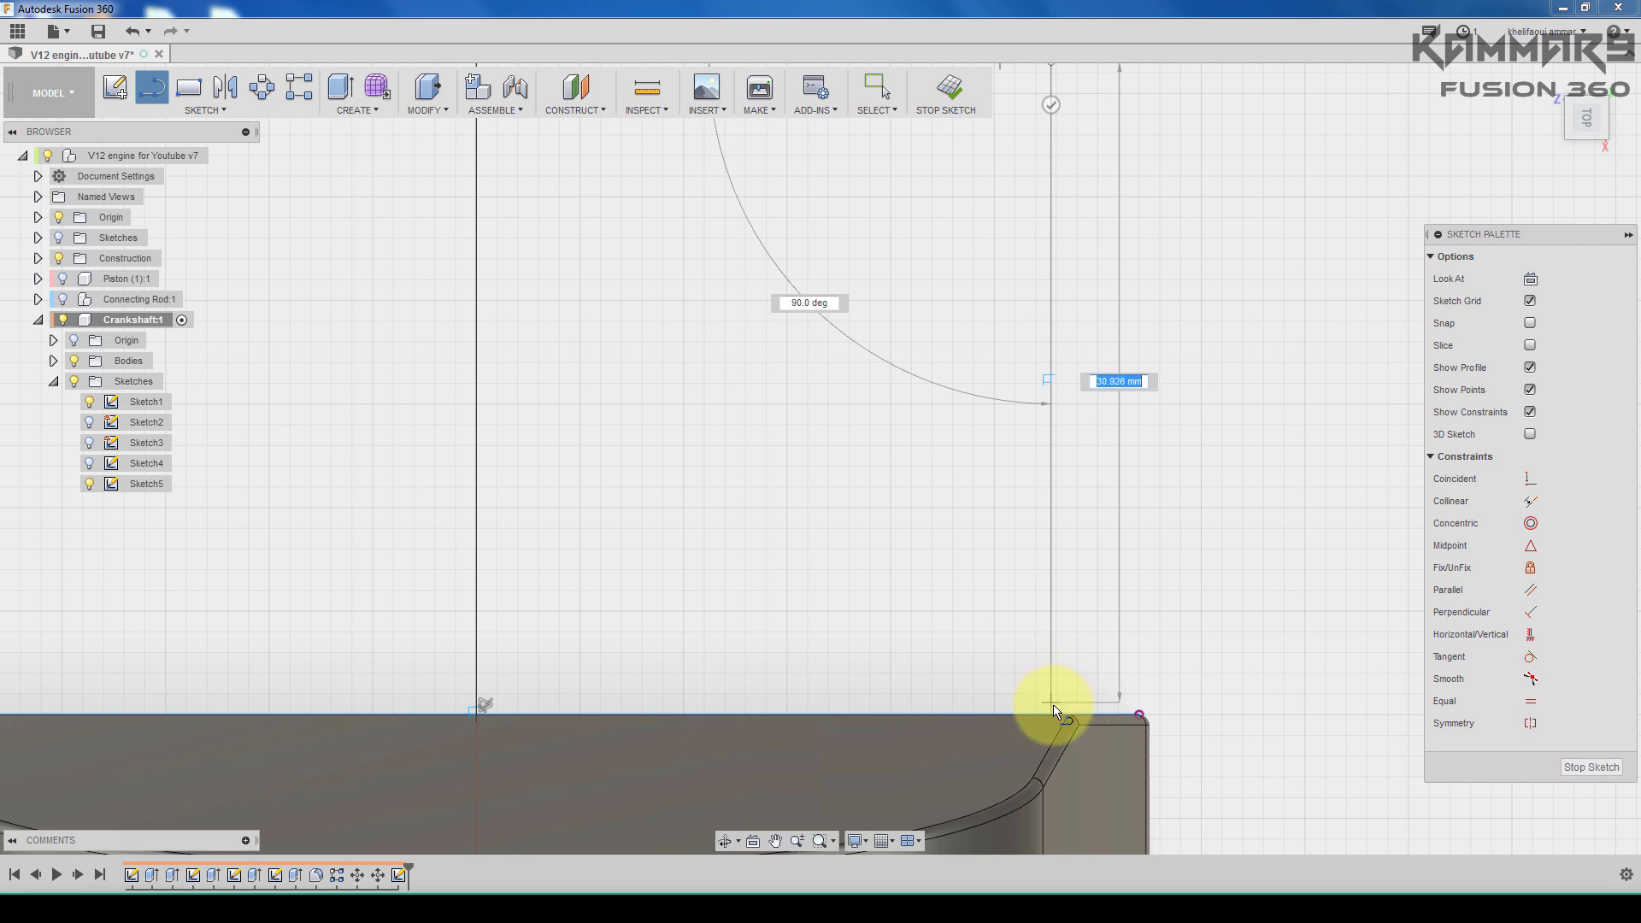
pyautogui.click(1053, 714)
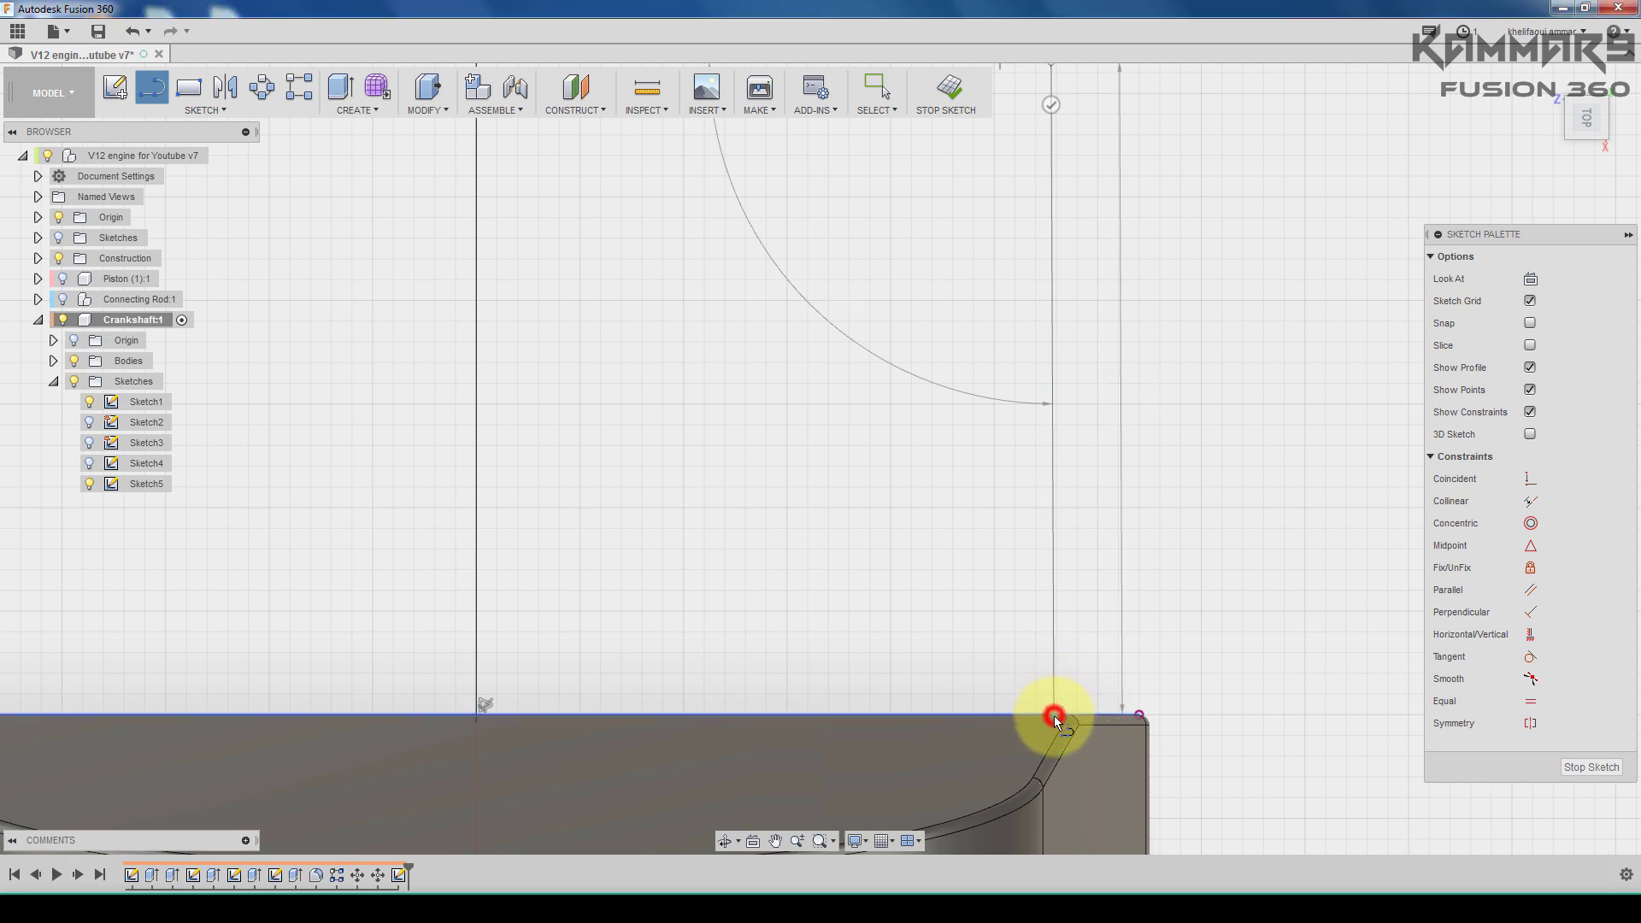
pyautogui.scroll(-3, 843, 597)
pyautogui.press('Escape')
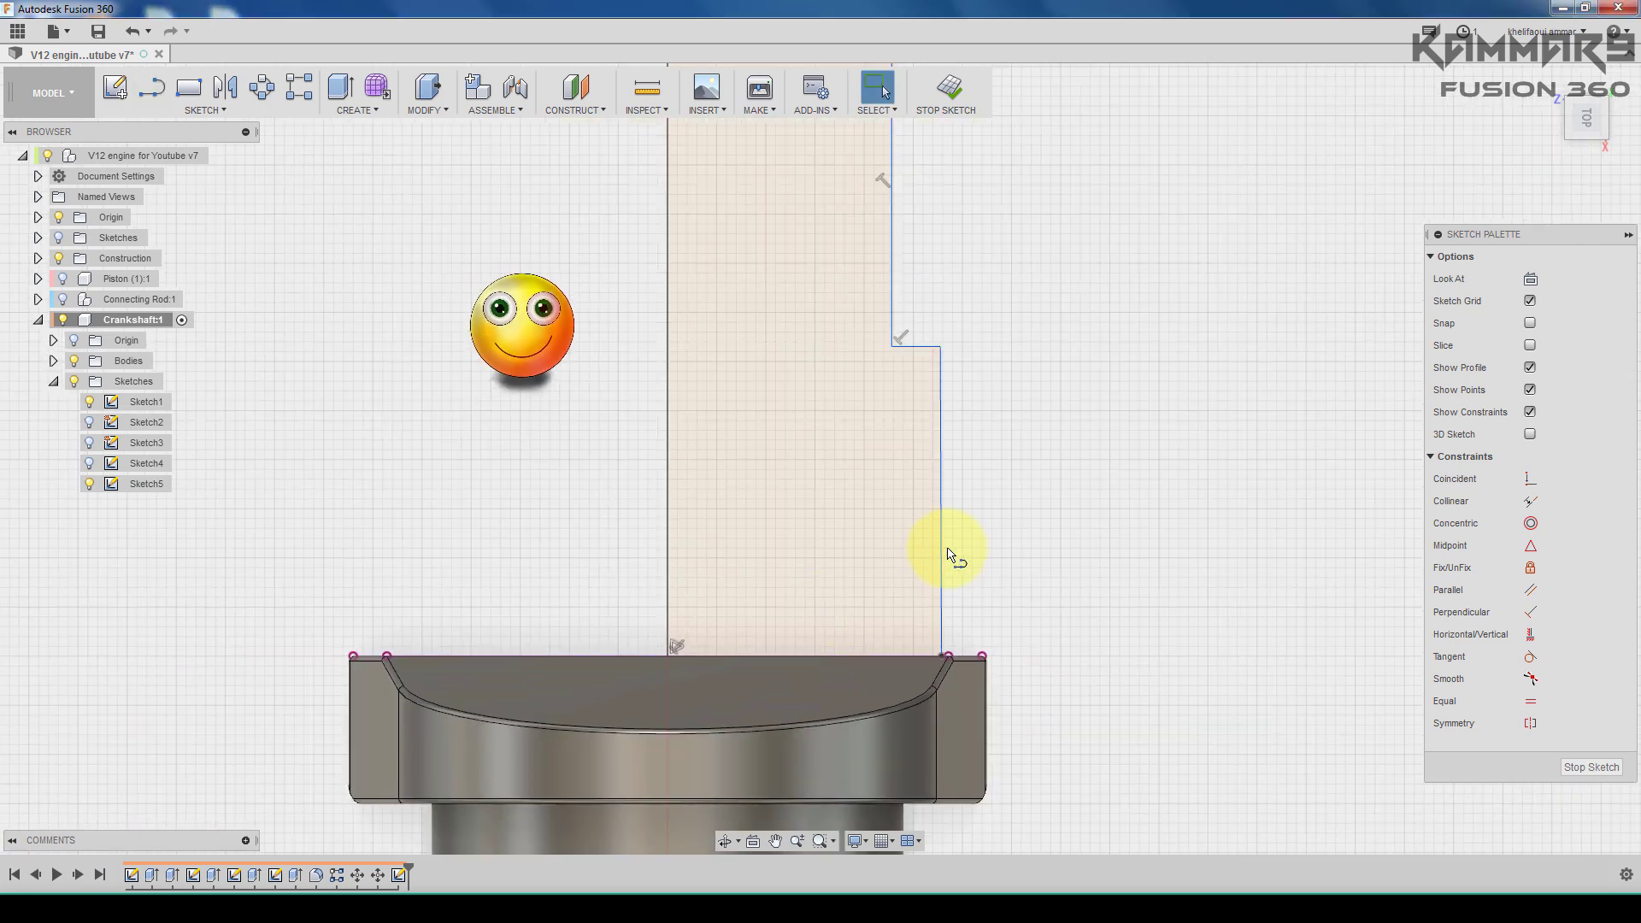
pyautogui.click(943, 468)
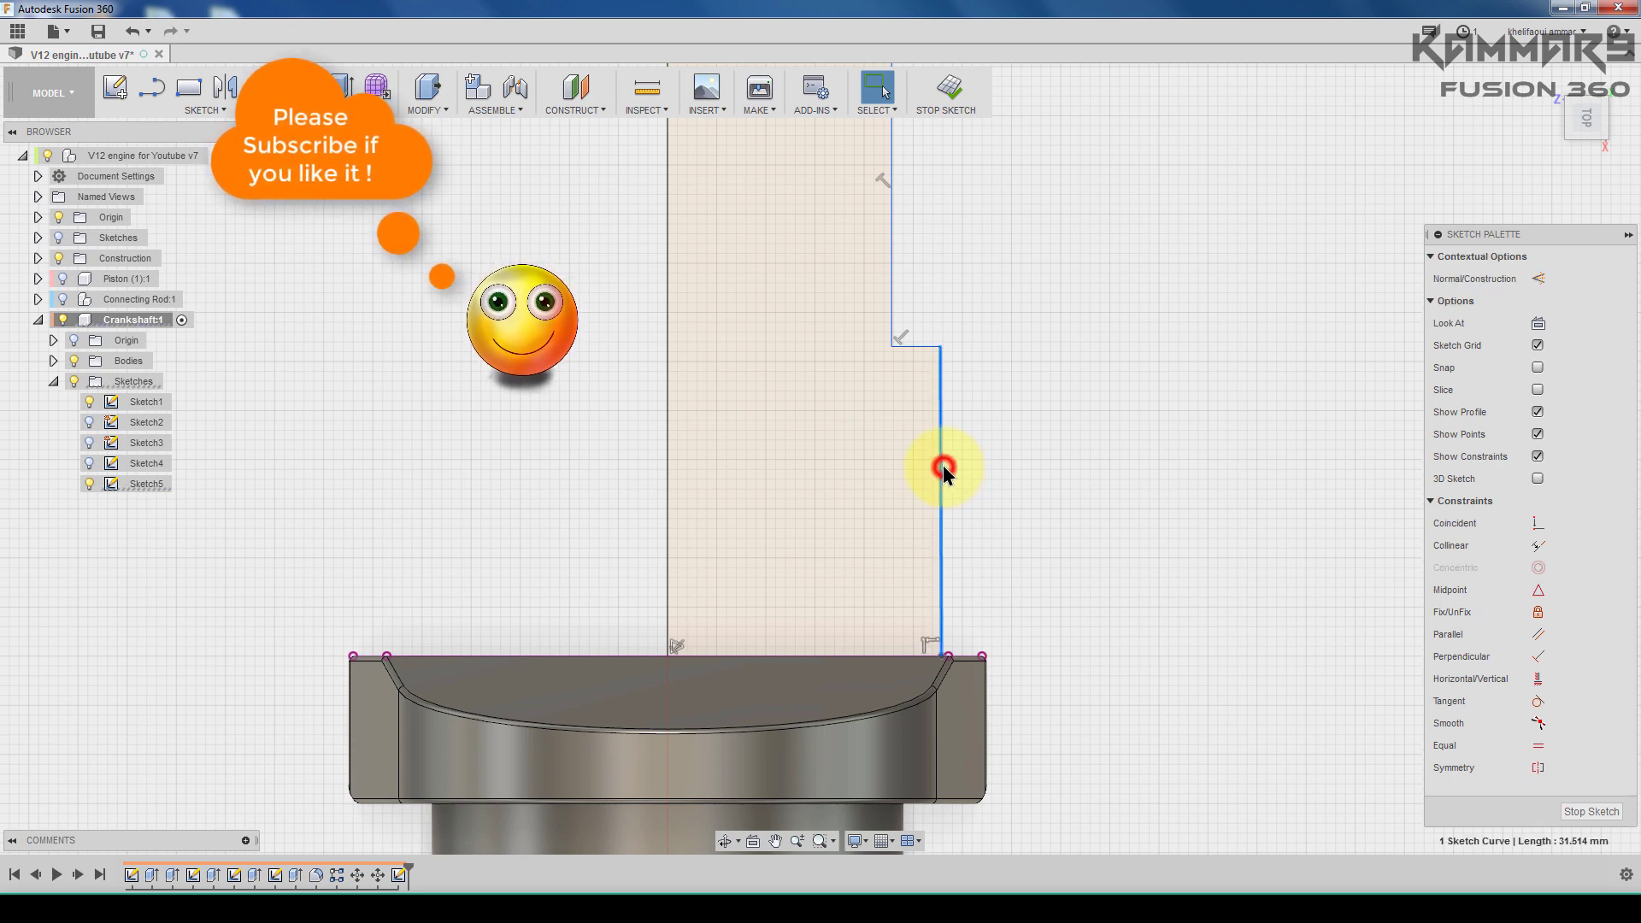
pyautogui.click(884, 512)
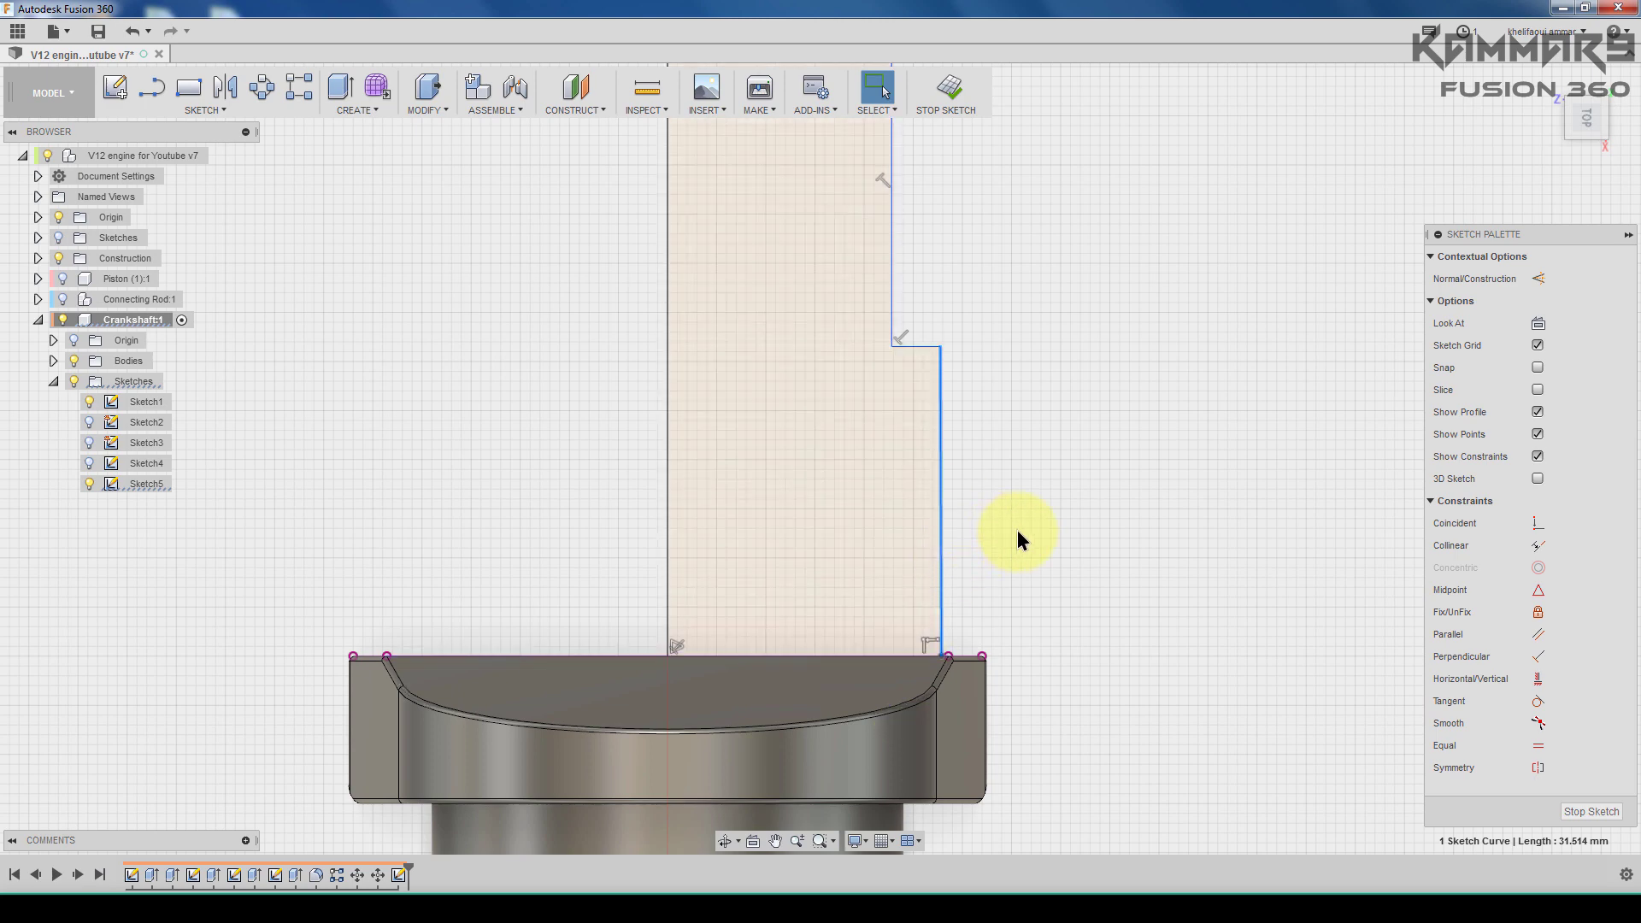
pyautogui.press('d')
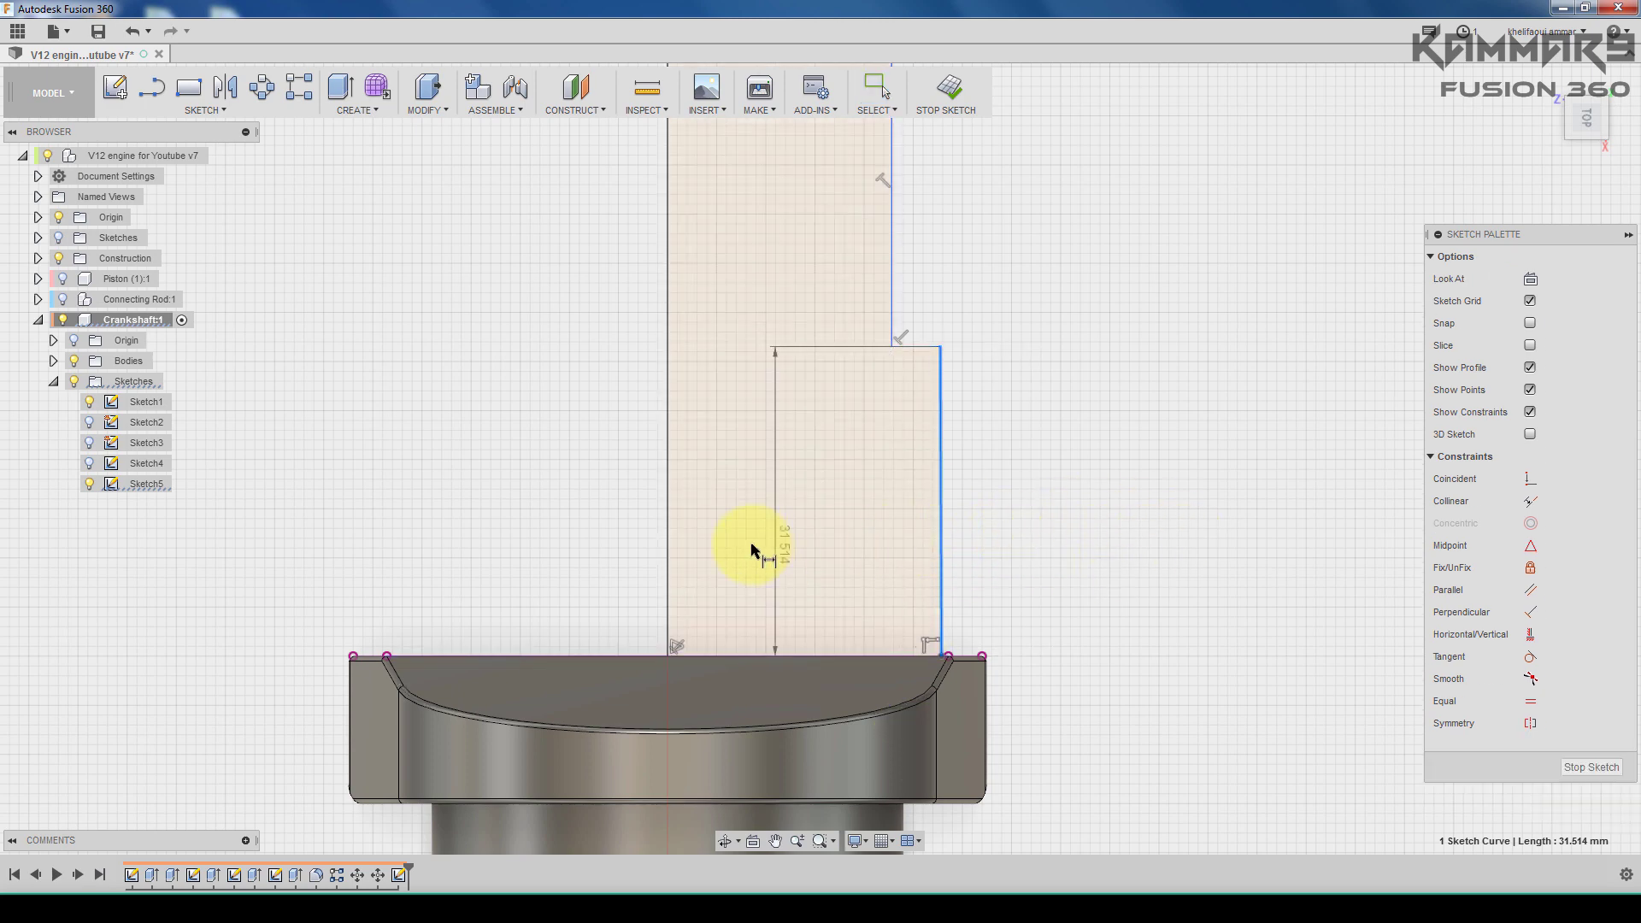
pyautogui.click(666, 549)
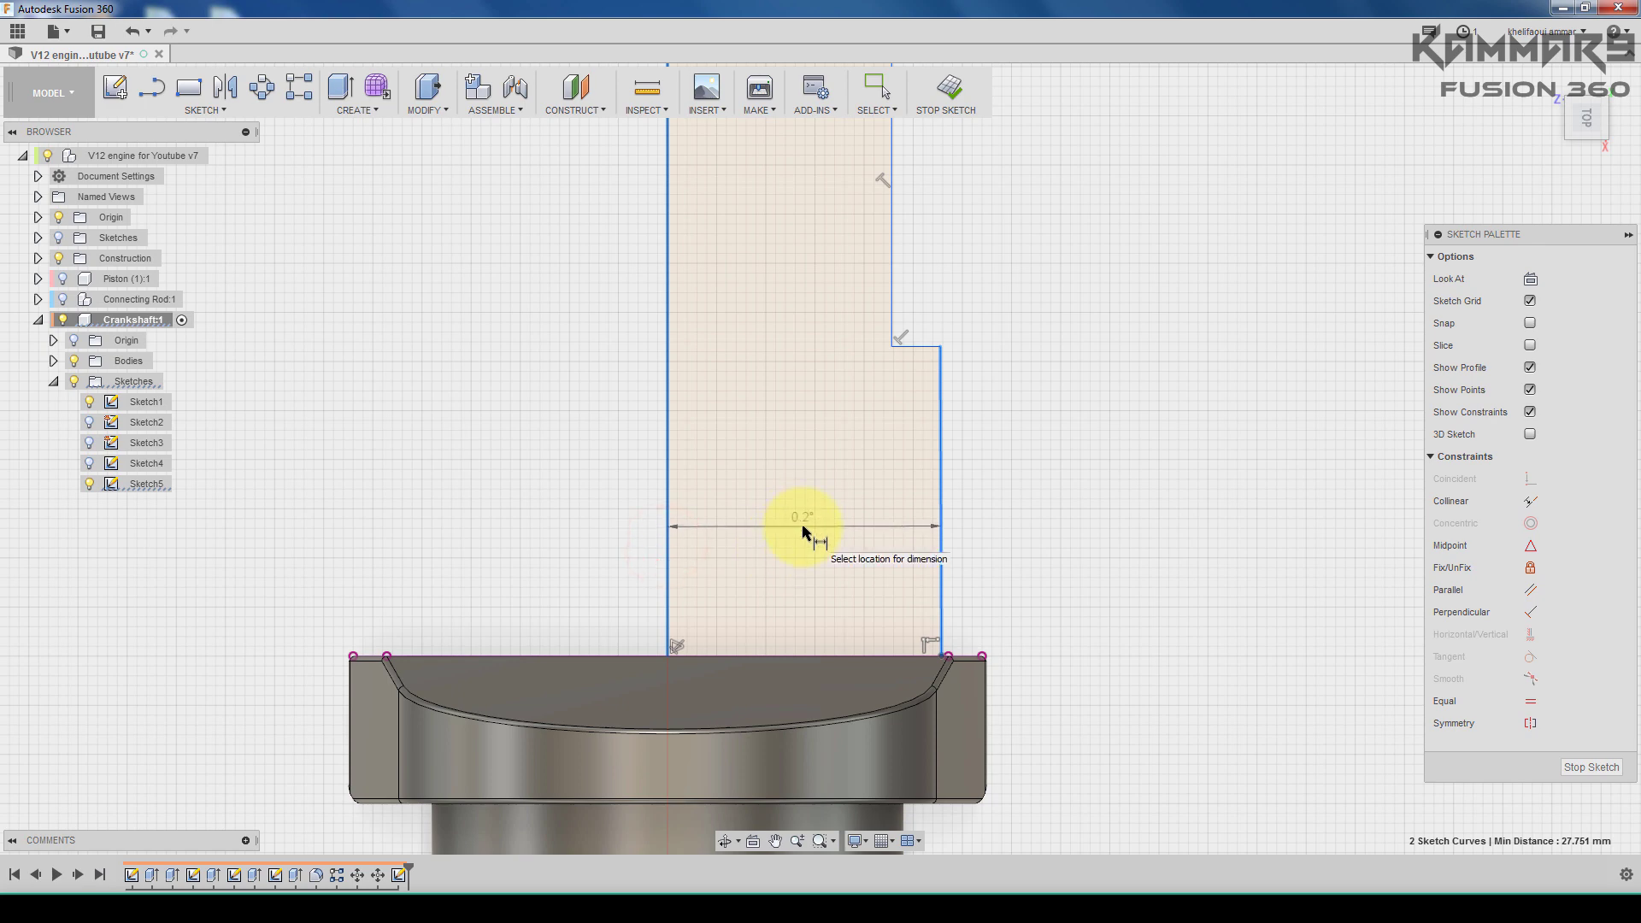
pyautogui.press('Escape')
pyautogui.press('Escape')
pyautogui.click(1009, 505)
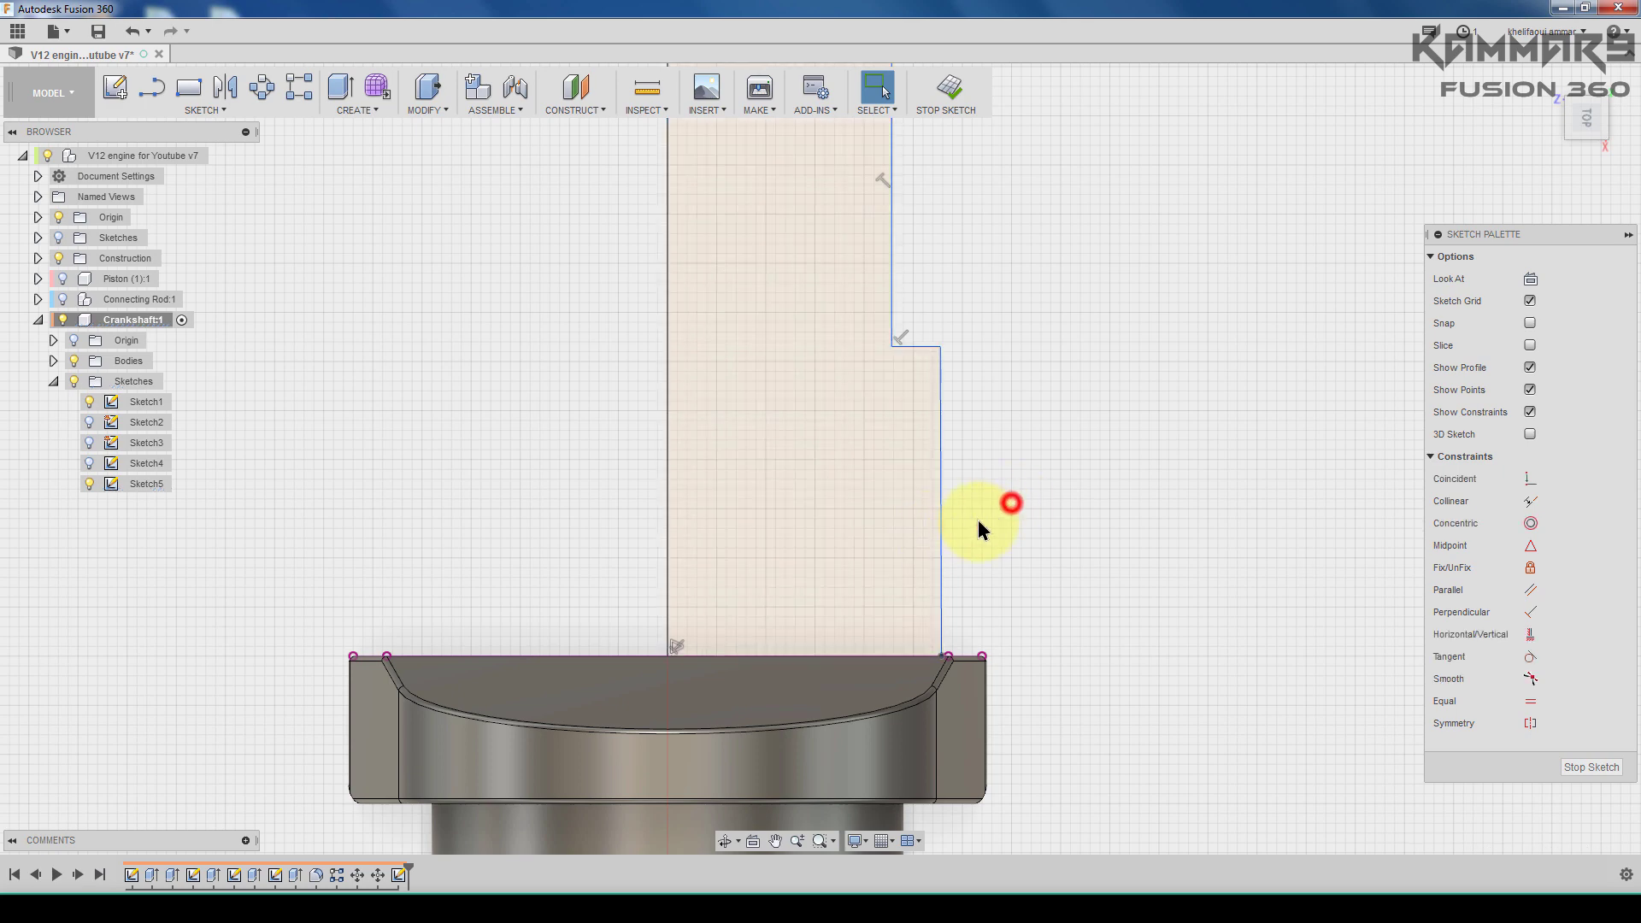
# Step: Apply a Horizontal/Vertical constraint to the widest section's side line next to the web
pyautogui.click(939, 502)
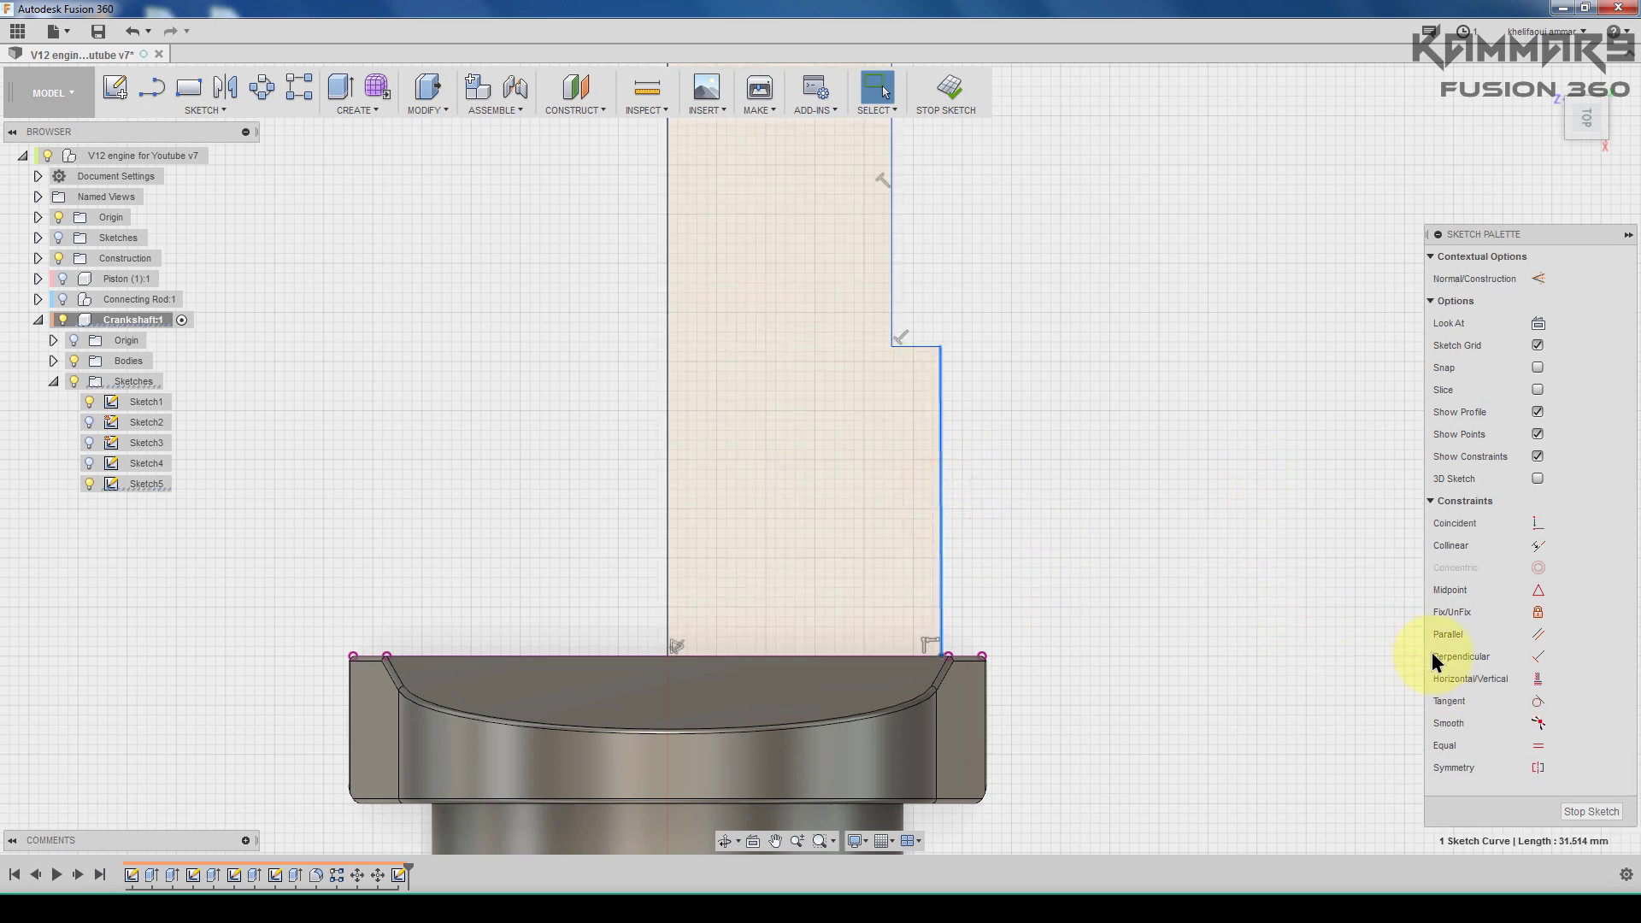
pyautogui.click(1544, 681)
pyautogui.click(1201, 641)
# Step: Dimension the widest section's width from the axis line as 30 mm
pyautogui.moveTo(947, 600); pyautogui.dragTo(993, 616, button='middle')
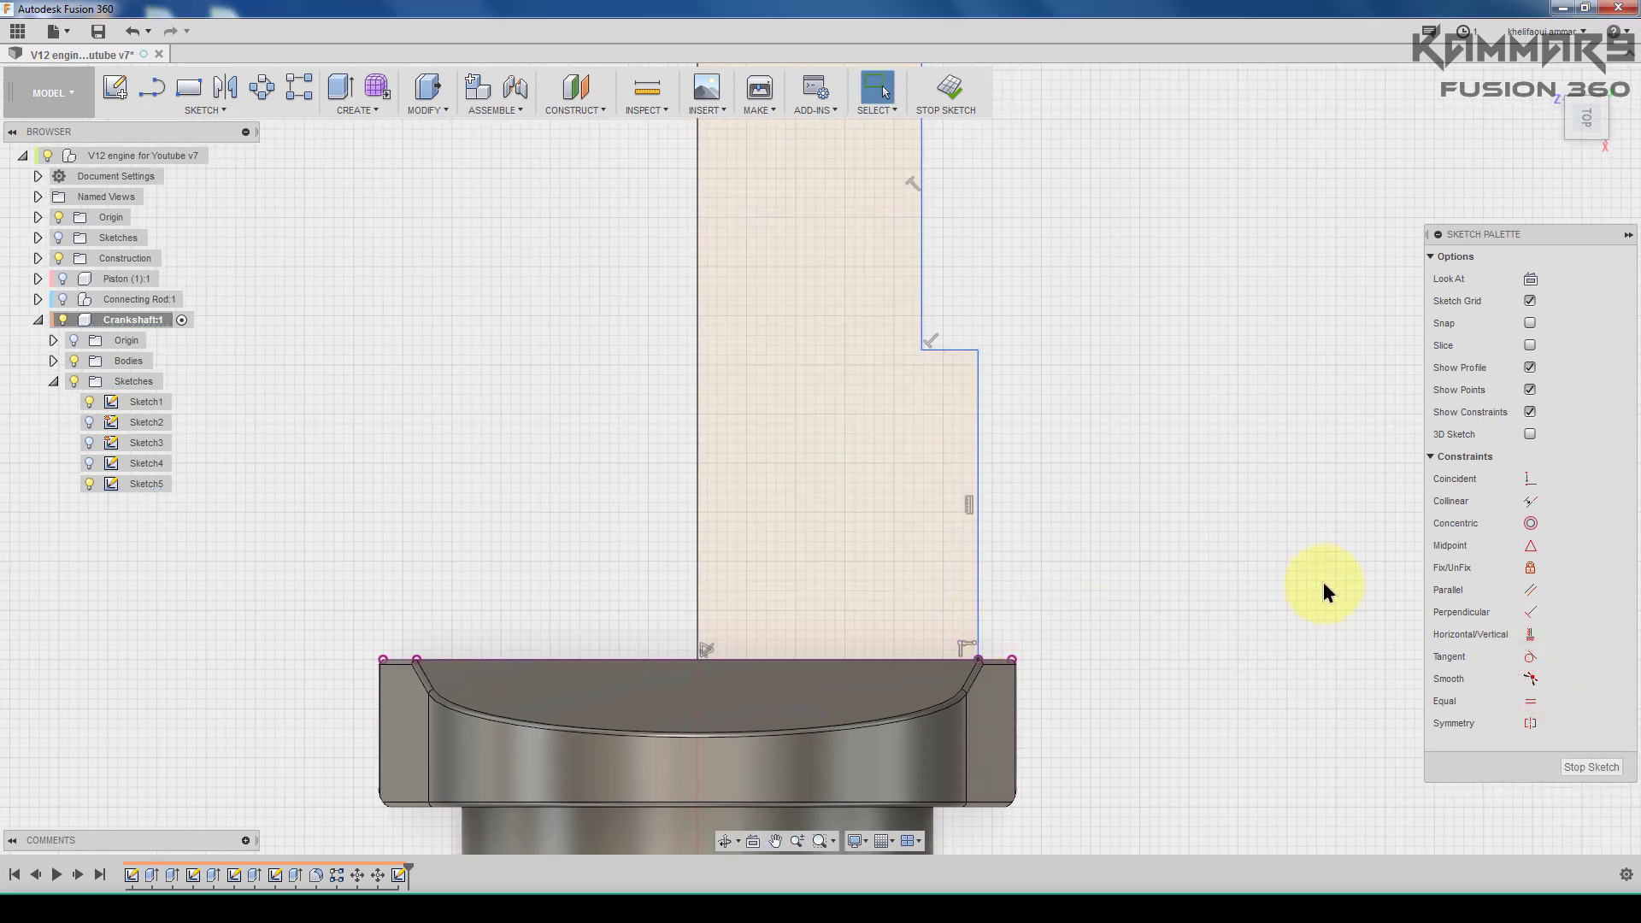
pyautogui.moveTo(980, 560); pyautogui.dragTo(691, 549)
pyautogui.click(696, 543)
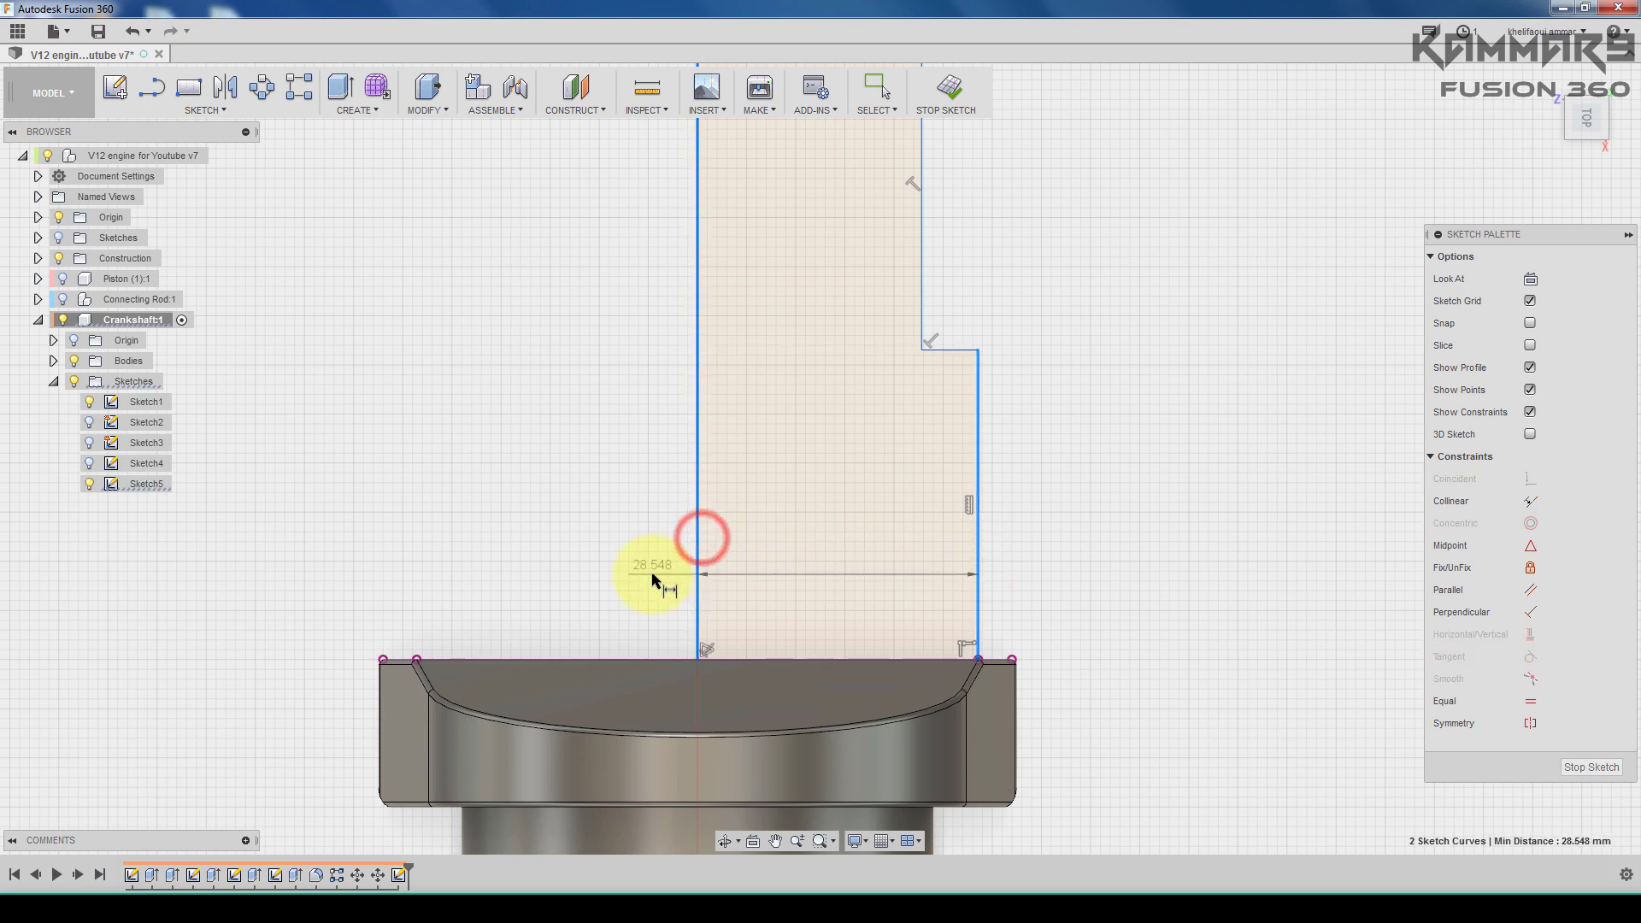
pyautogui.click(652, 576)
pyautogui.write('30')
pyautogui.press('Return')
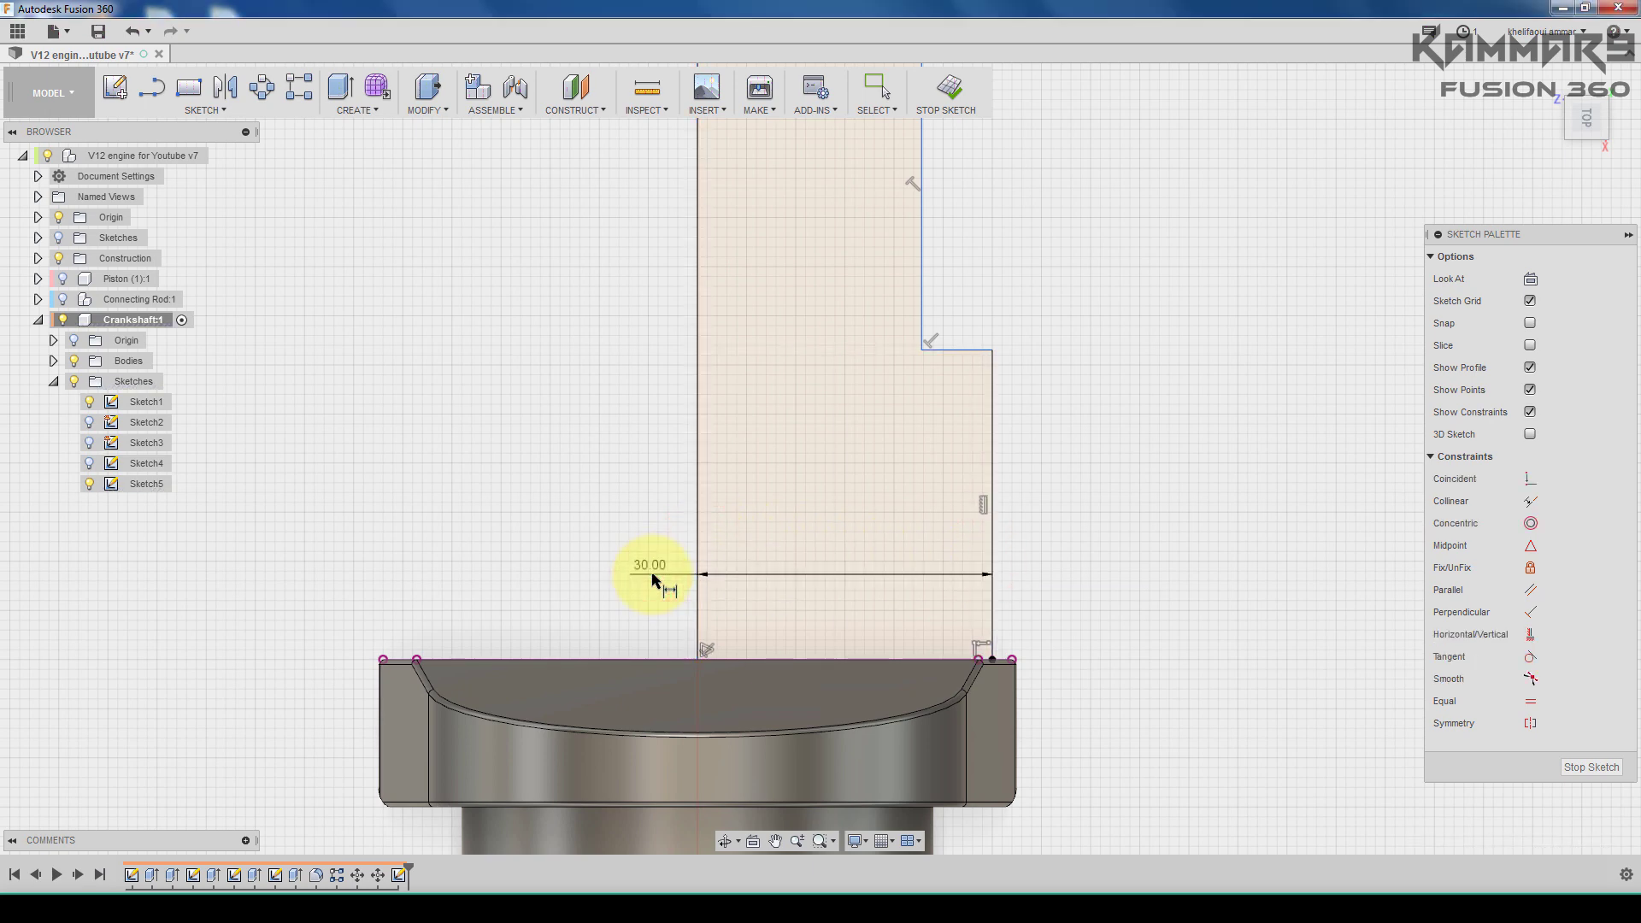
# Step: Dimension the width of the section above the widest one from the axis line as 22.5 mm
pyautogui.moveTo(787, 348); pyautogui.dragTo(851, 508, button='middle')
pyautogui.click(983, 450)
pyautogui.keyDown('shift'); pyautogui.click(760, 435); pyautogui.keyUp('shift')
pyautogui.press('Escape')
pyautogui.click(985, 439)
pyautogui.click(759, 410)
pyautogui.click(705, 437)
pyautogui.write('22.5')
pyautogui.press('Return')
# Step: Dimension the width of the section just below the outermost one from the axis line as 20 mm
pyautogui.moveTo(753, 302); pyautogui.dragTo(768, 493, button='middle')
pyautogui.click(967, 293)
pyautogui.click(781, 297)
pyautogui.click(659, 296)
pyautogui.write('20')
pyautogui.press('Return')
# Step: Dimension the outermost section's width from the axis line as 10 mm
pyautogui.moveTo(845, 242); pyautogui.dragTo(841, 560, button='middle')
pyautogui.click(894, 360)
pyautogui.click(774, 347)
pyautogui.click(704, 361)
pyautogui.click(698, 359)
pyautogui.write('10')
pyautogui.press('Return')
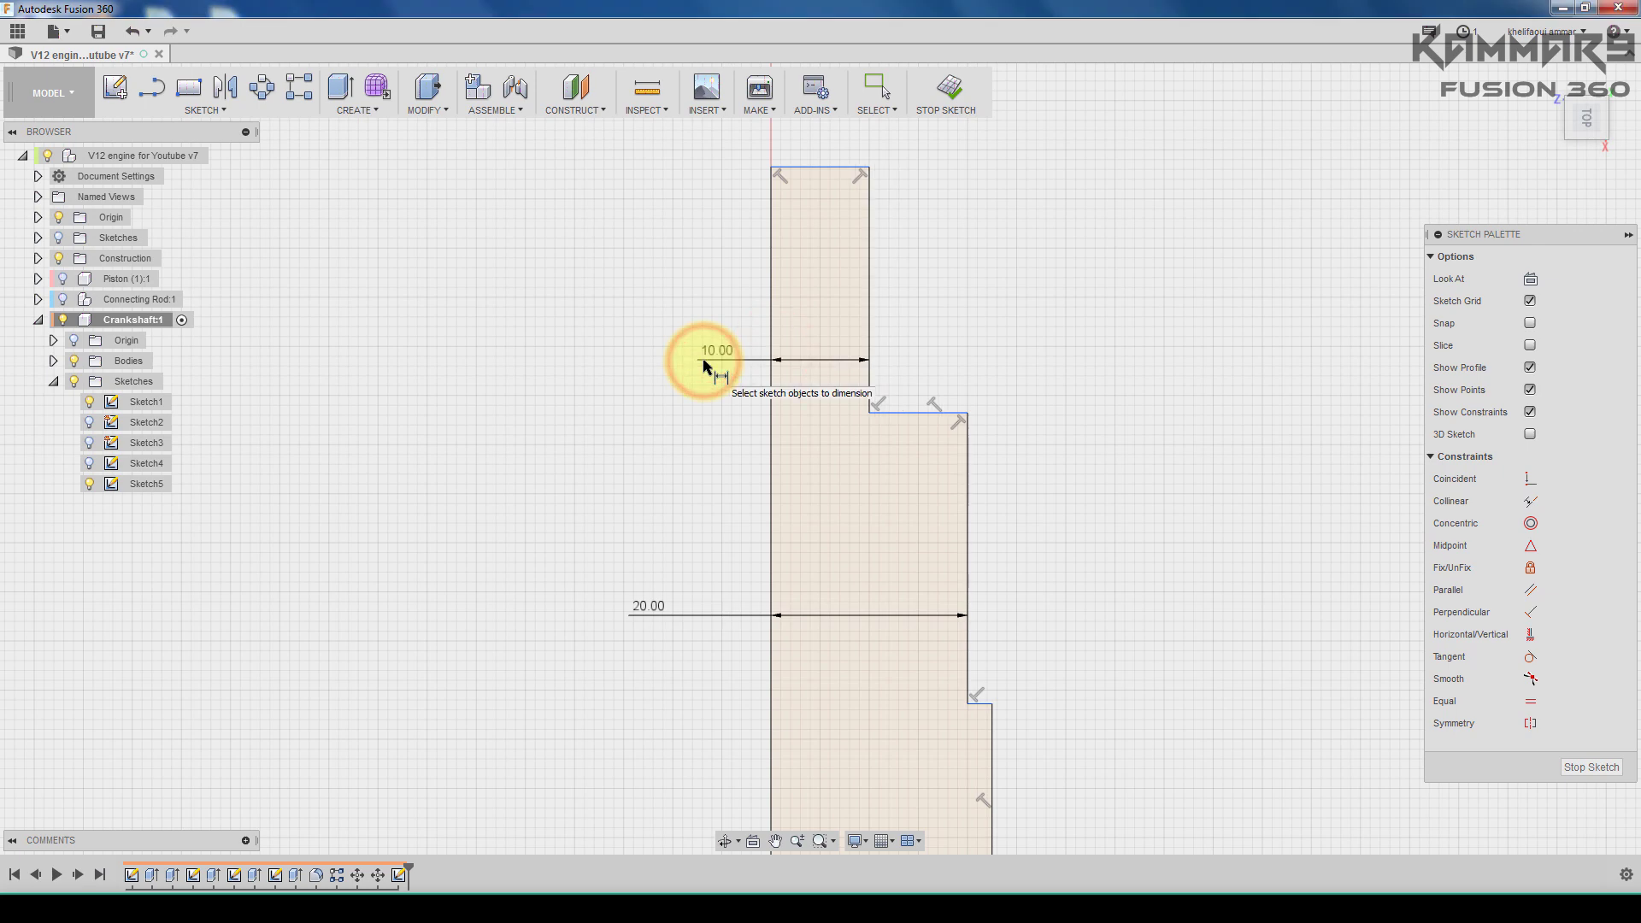
# Step: Set the length of the outermost section to 10 mm and of the 20 mm wide section to 8 mm
pyautogui.click(869, 317)
pyautogui.click(919, 318)
pyautogui.write('10')
pyautogui.press('Return')
pyautogui.click(966, 386)
pyautogui.click(1005, 430)
pyautogui.write('8')
pyautogui.press('Return')
# Step: Set the length of the 22.5 mm wide section to 32 mm and of the 30 mm wide section to 5 mm
pyautogui.click(994, 458)
pyautogui.click(1069, 569)
pyautogui.write('32')
pyautogui.press('Return')
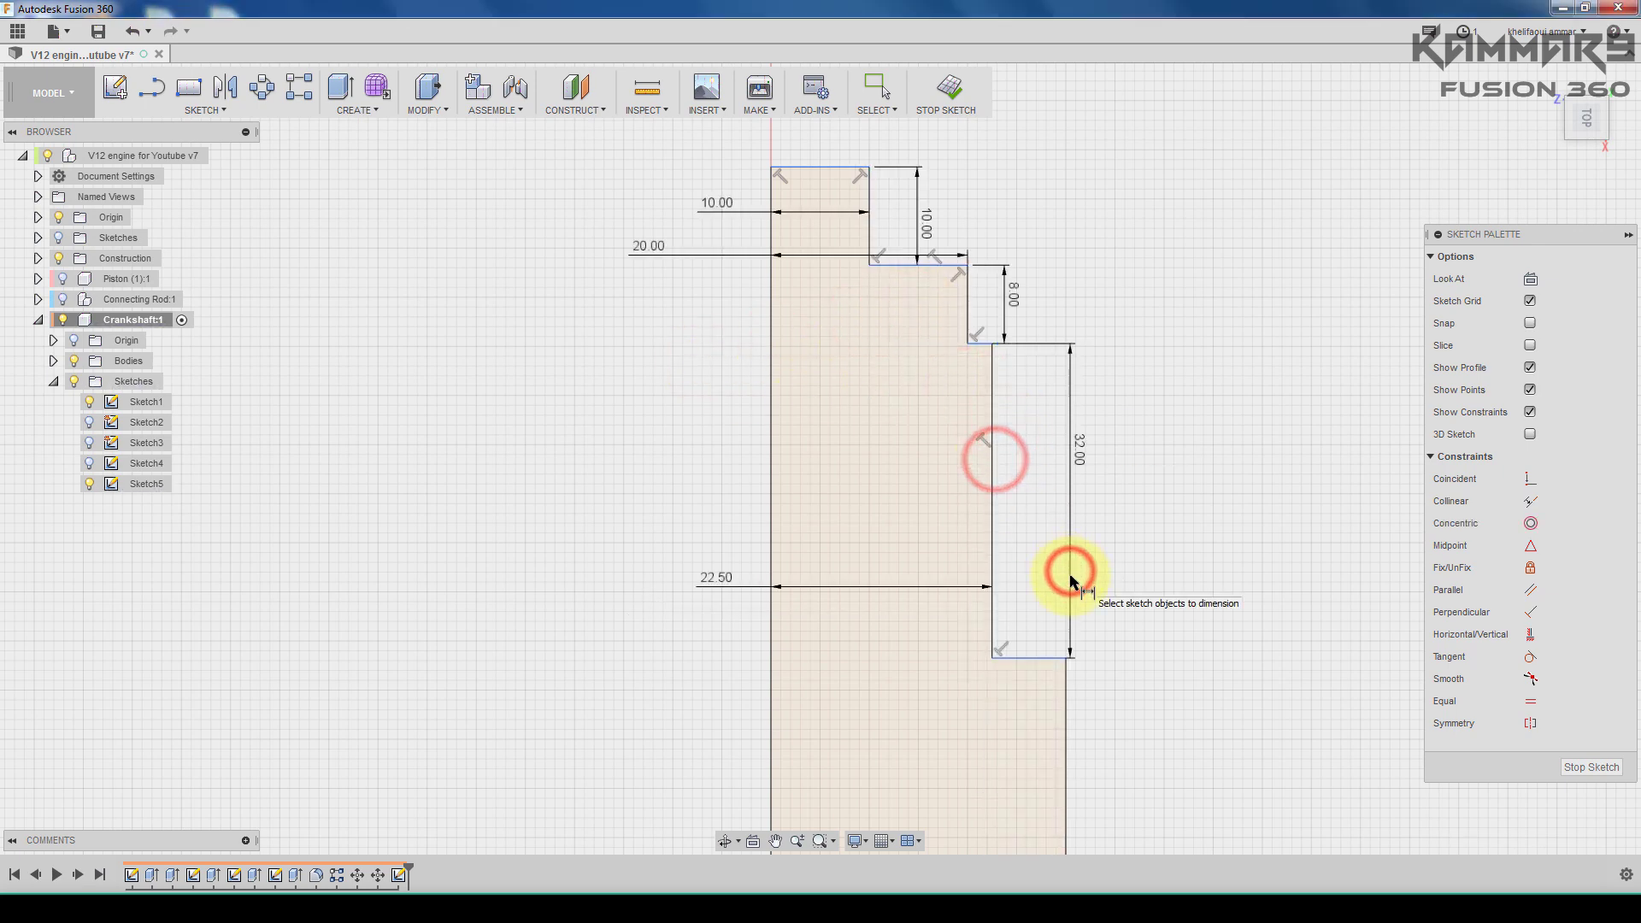
pyautogui.scroll(-3, 1184, 323)
pyautogui.click(1135, 627)
pyautogui.click(1193, 630)
pyautogui.write('5')
pyautogui.press('Return')
pyautogui.moveTo(1107, 733); pyautogui.dragTo(1079, 671, button='middle')
pyautogui.scroll(3, 1068, 599)
pyautogui.moveTo(965, 677)
pyautogui.mouseDown(button='middle')
pyautogui.moveTo(917, 613)
pyautogui.moveTo(979, 599)
pyautogui.moveTo(893, 502)
pyautogui.mouseUp(button='middle')
pyautogui.scroll(-2, 1077, 514)
pyautogui.scroll(3, 978, 522)
pyautogui.scroll(-4, 975, 536)
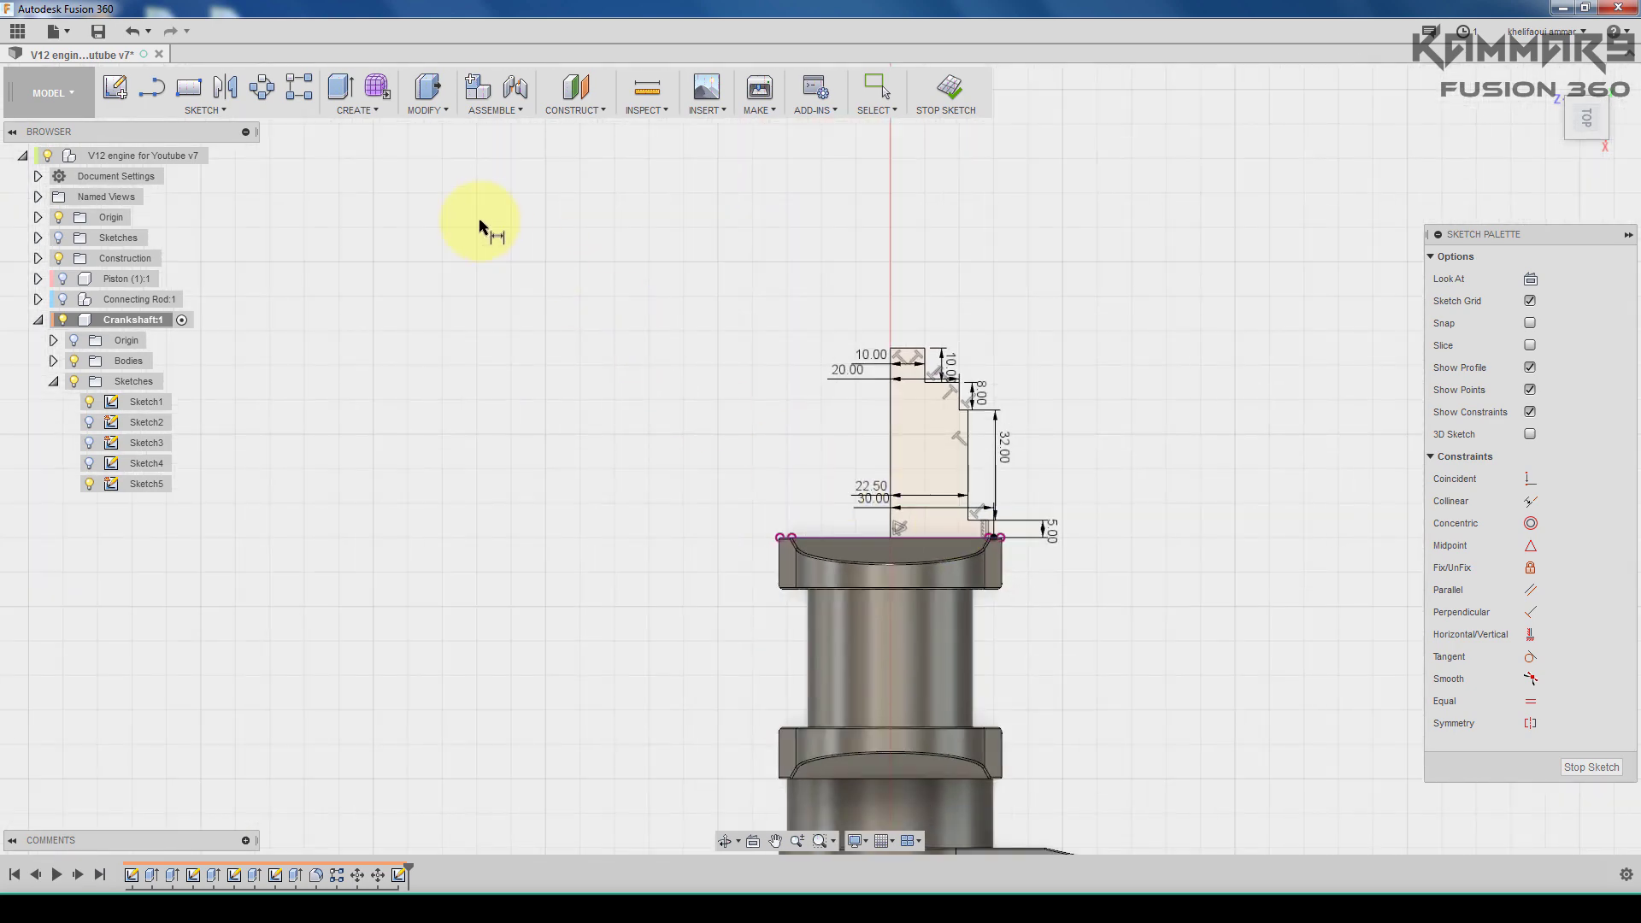
# Step: Revolve the stepped profiles at both crankshaft ends 360 degrees about their axis line and join them to the crankshaft
pyautogui.click(362, 111)
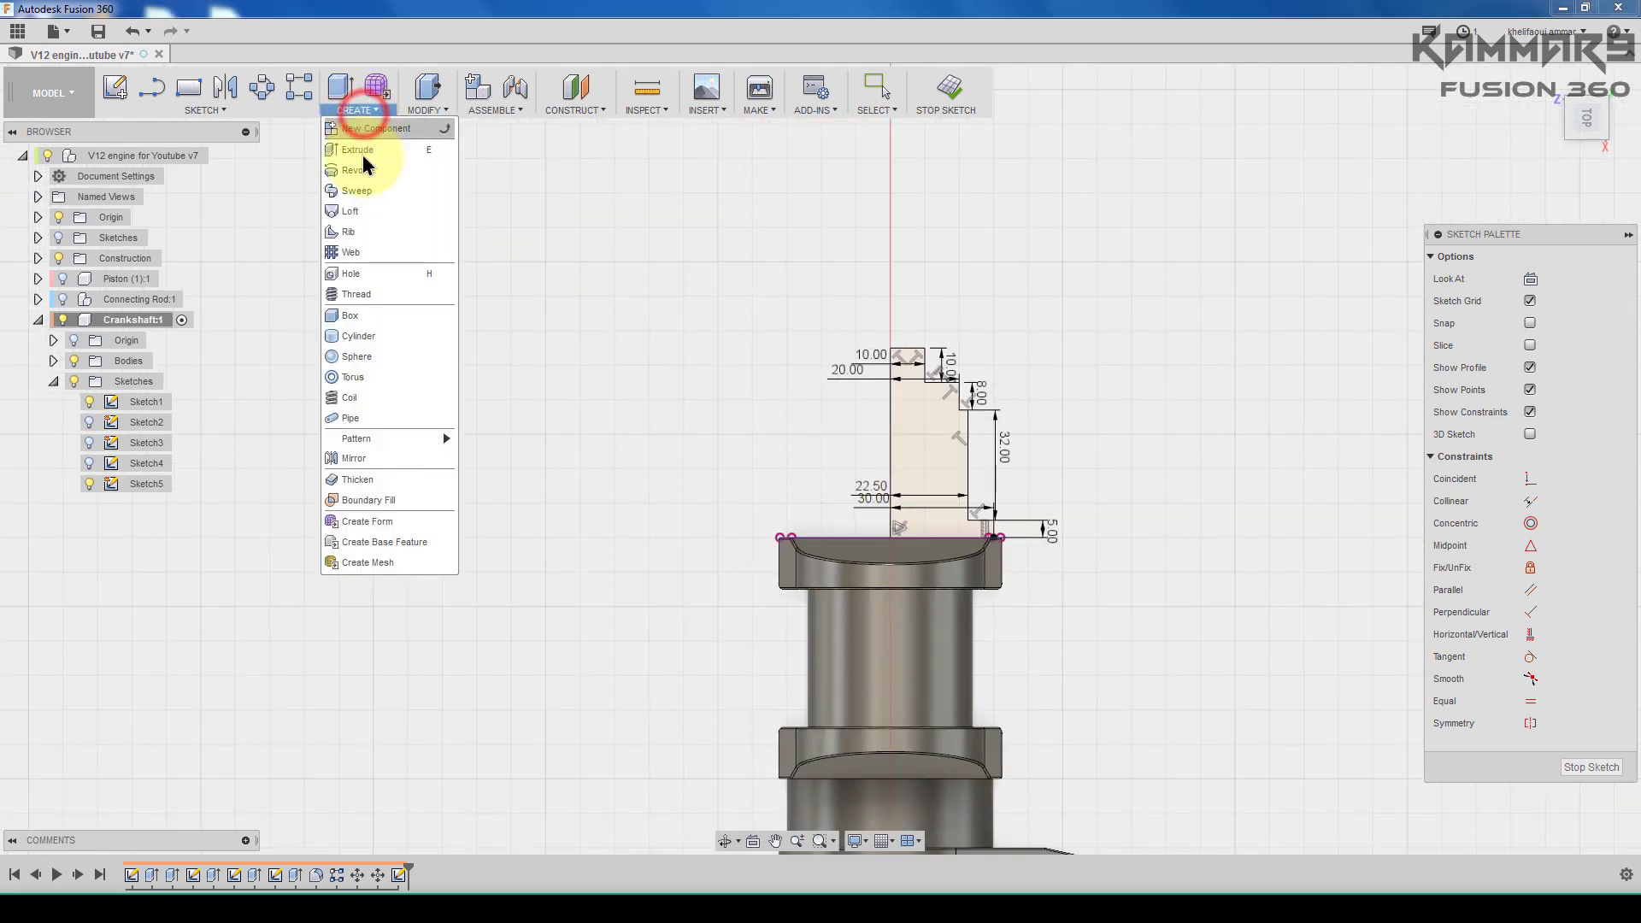
pyautogui.click(379, 177)
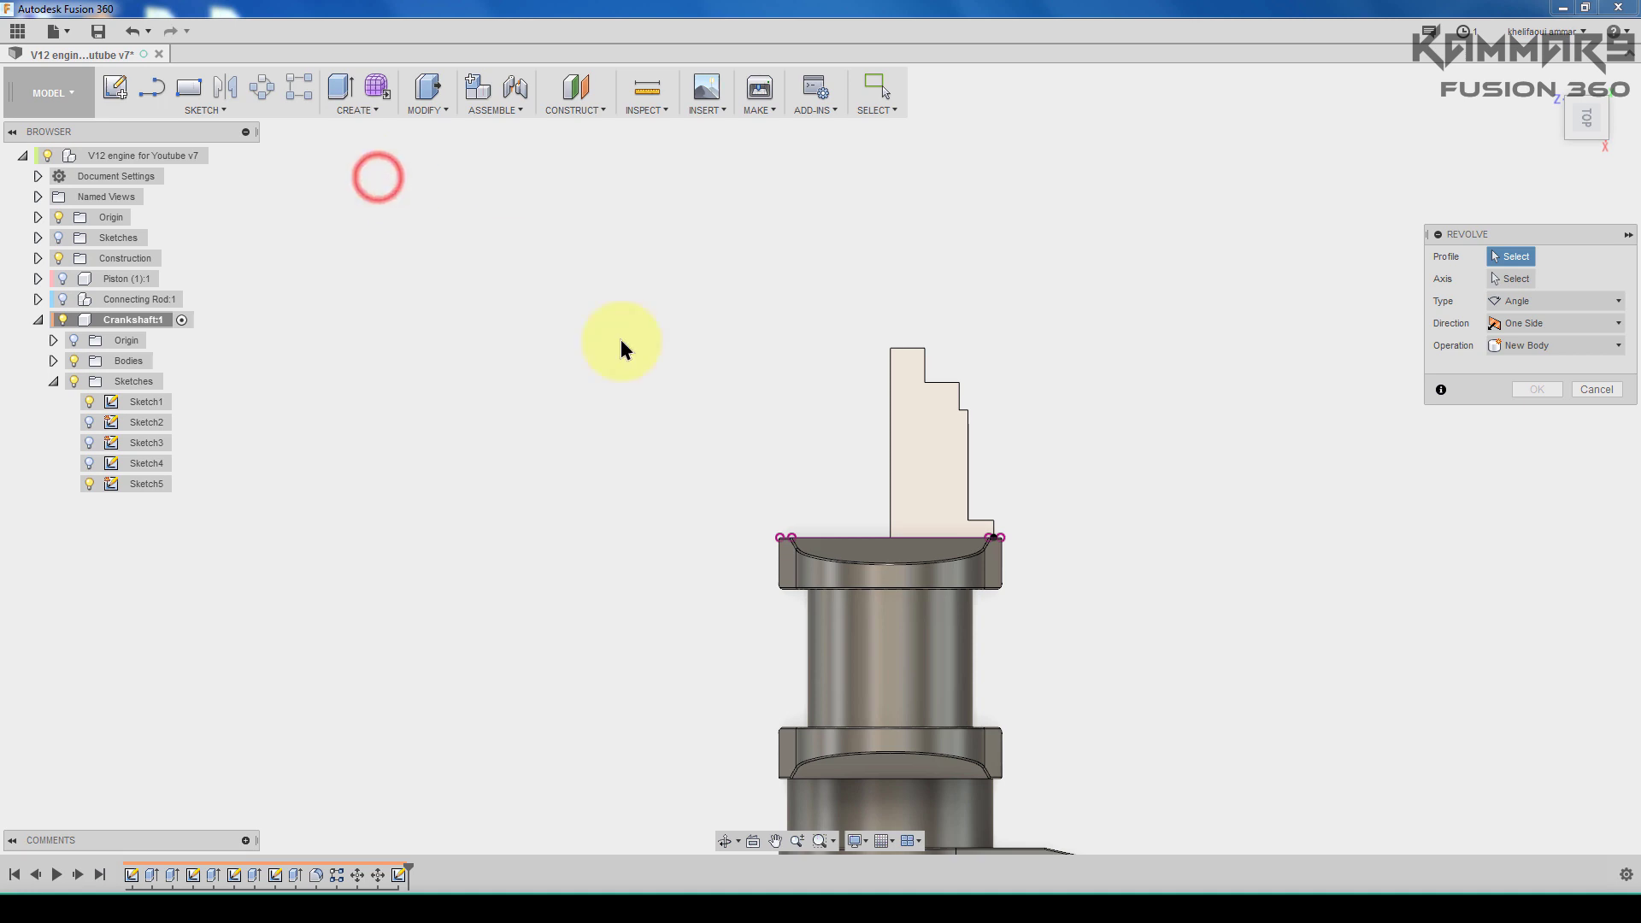
pyautogui.click(940, 490)
pyautogui.scroll(-5, 1060, 357)
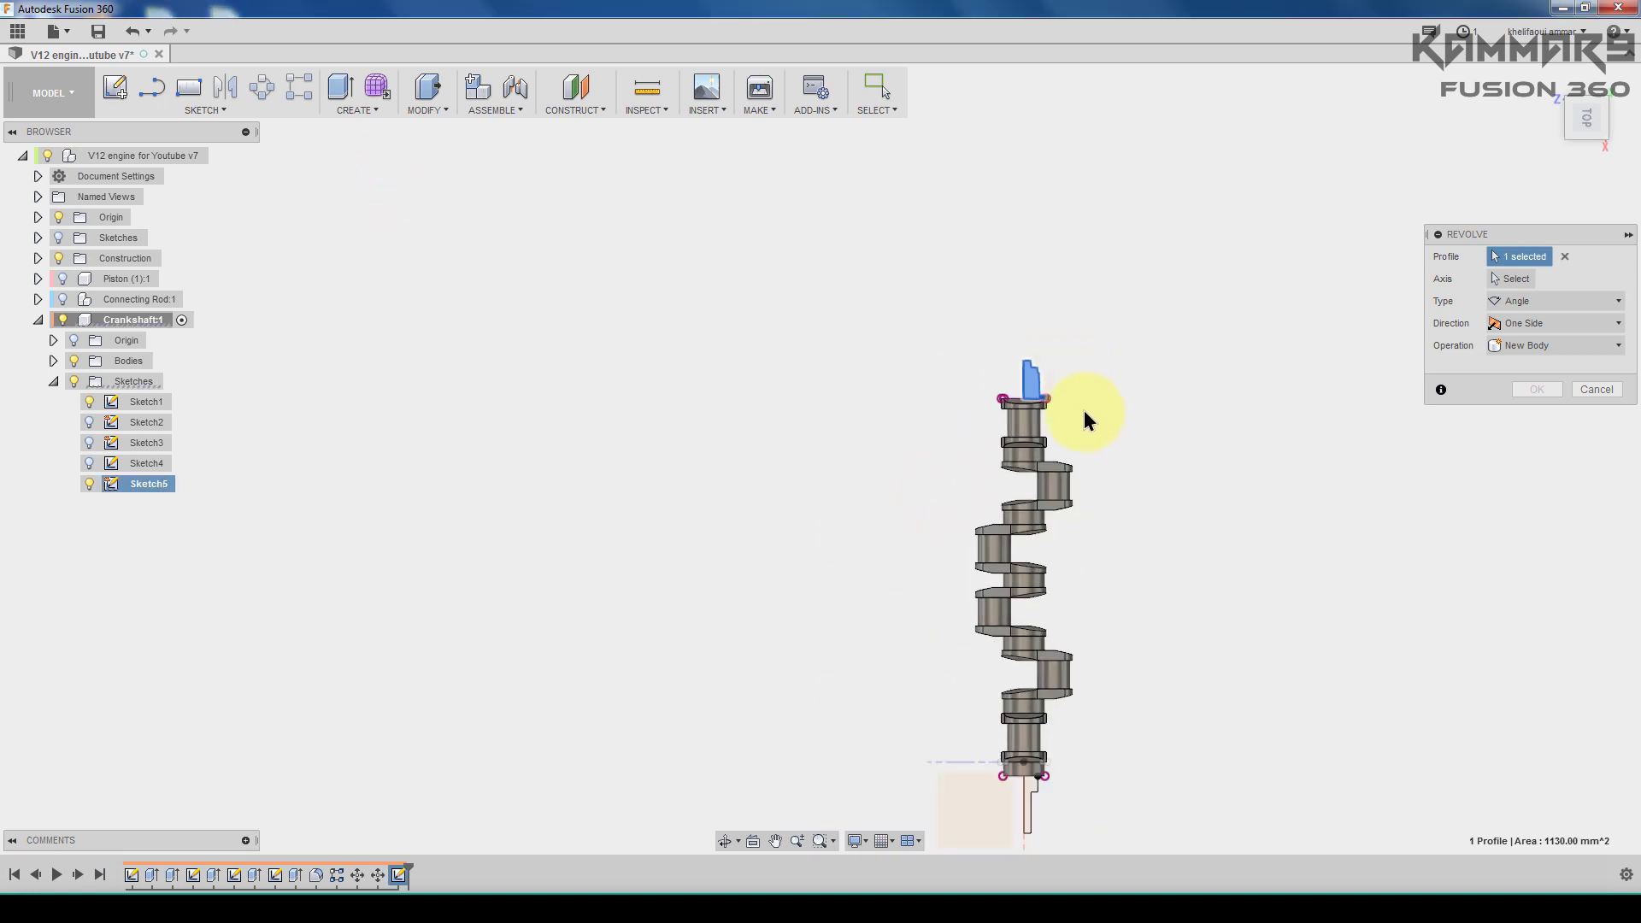
pyautogui.scroll(3, 1073, 774)
pyautogui.click(1051, 739)
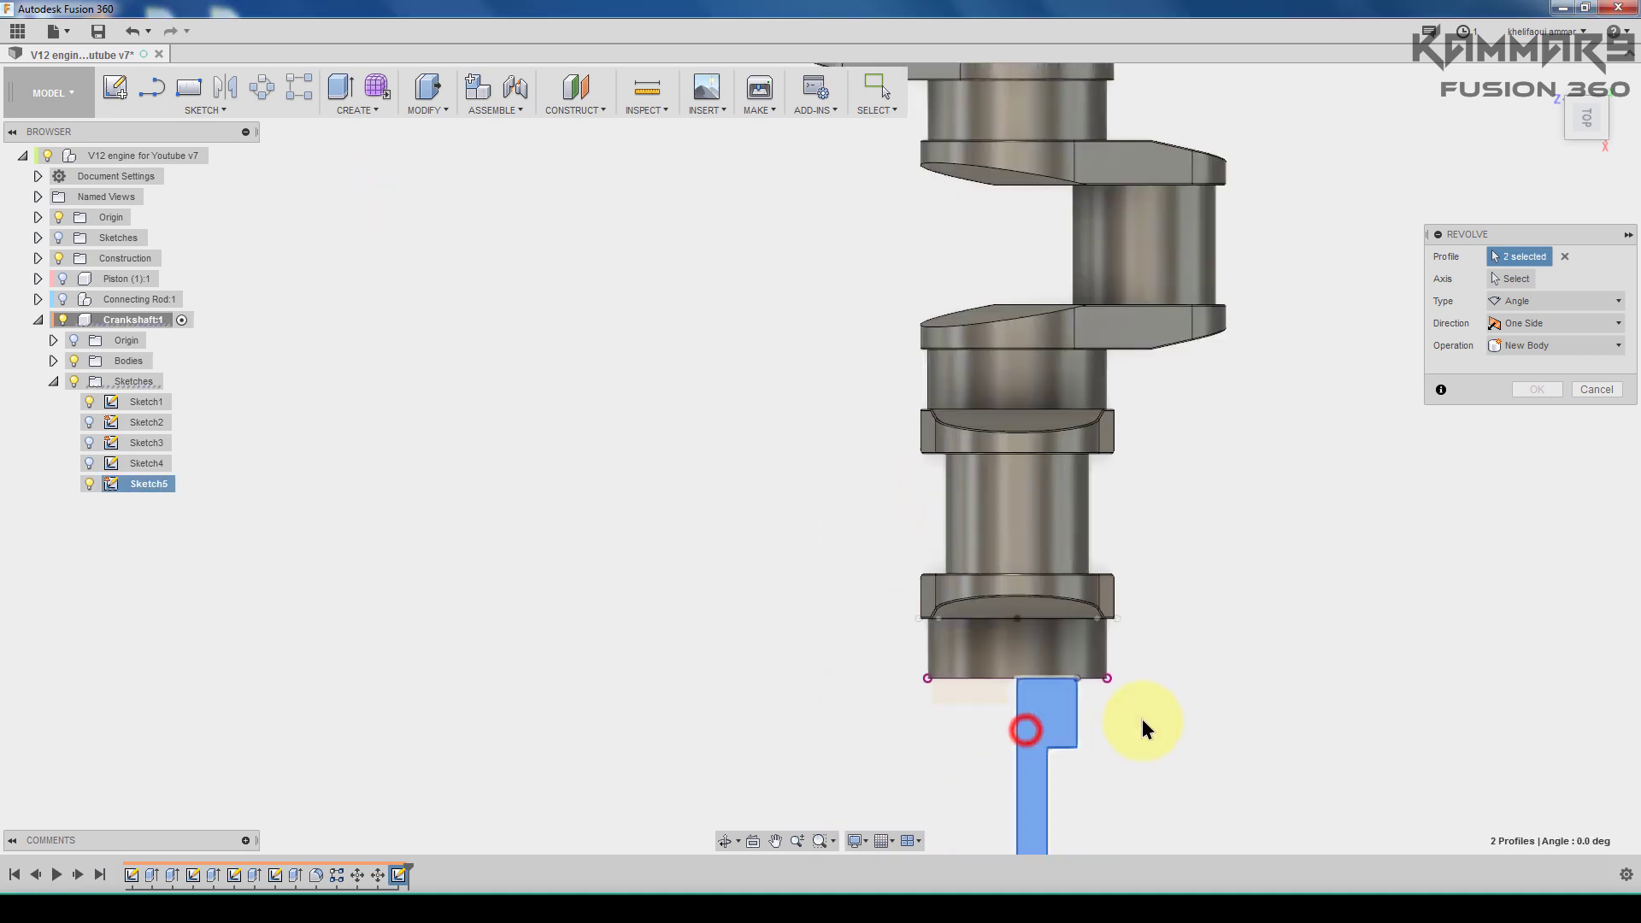
pyautogui.scroll(3, 1094, 444)
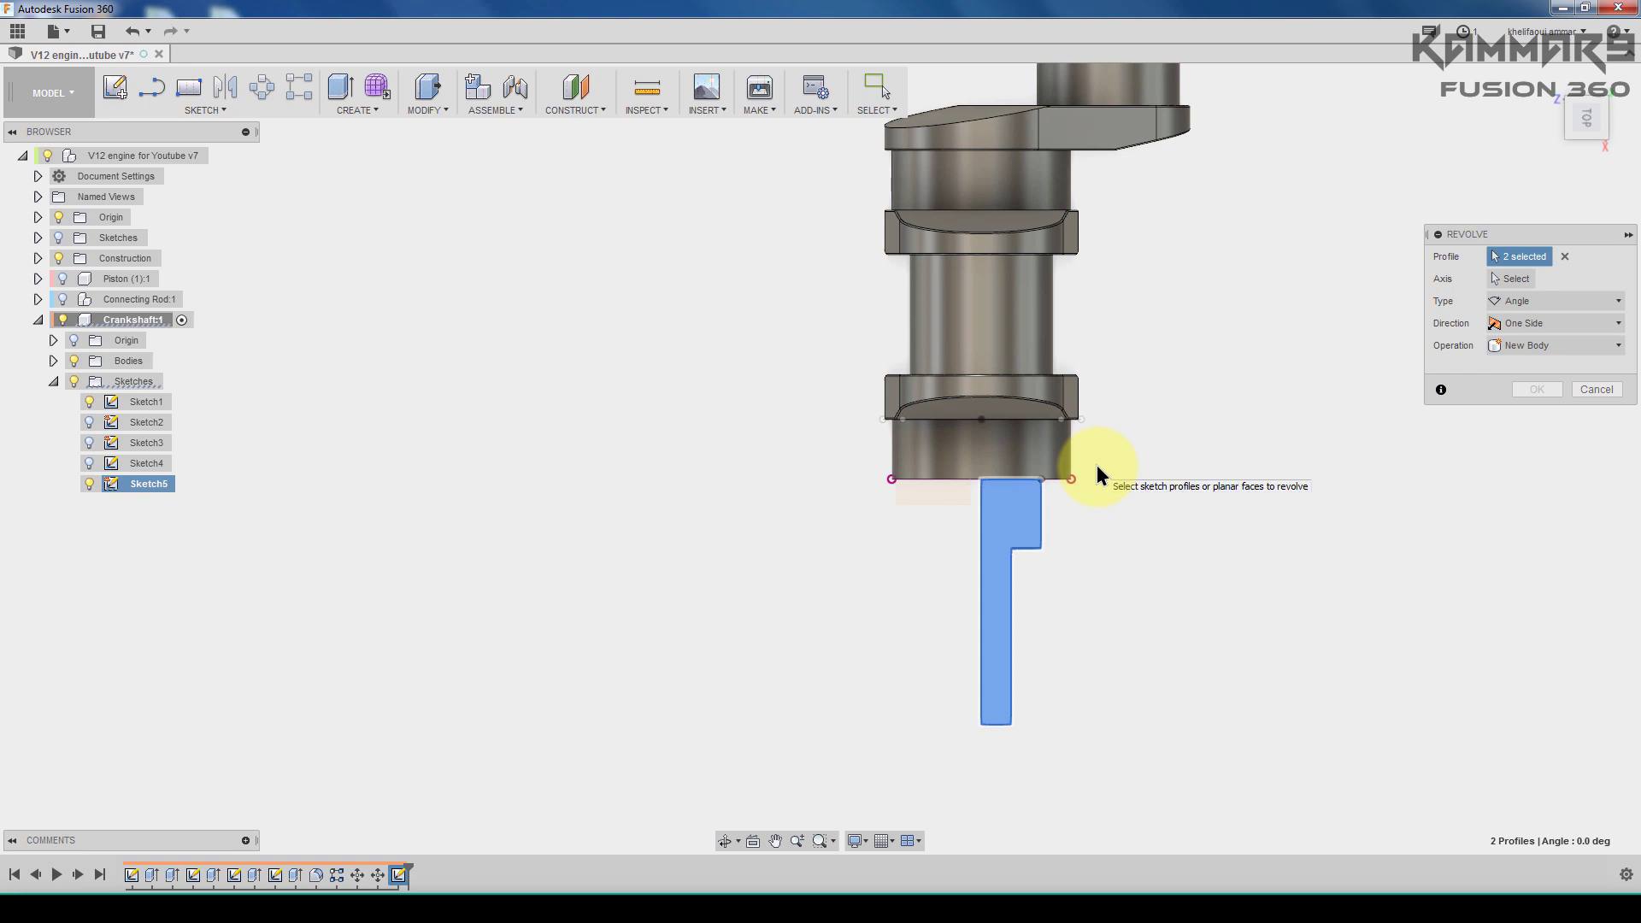
pyautogui.keyDown('shift'); pyautogui.moveTo(986, 579); pyautogui.dragTo(953, 506, button='middle'); pyautogui.keyUp('shift')
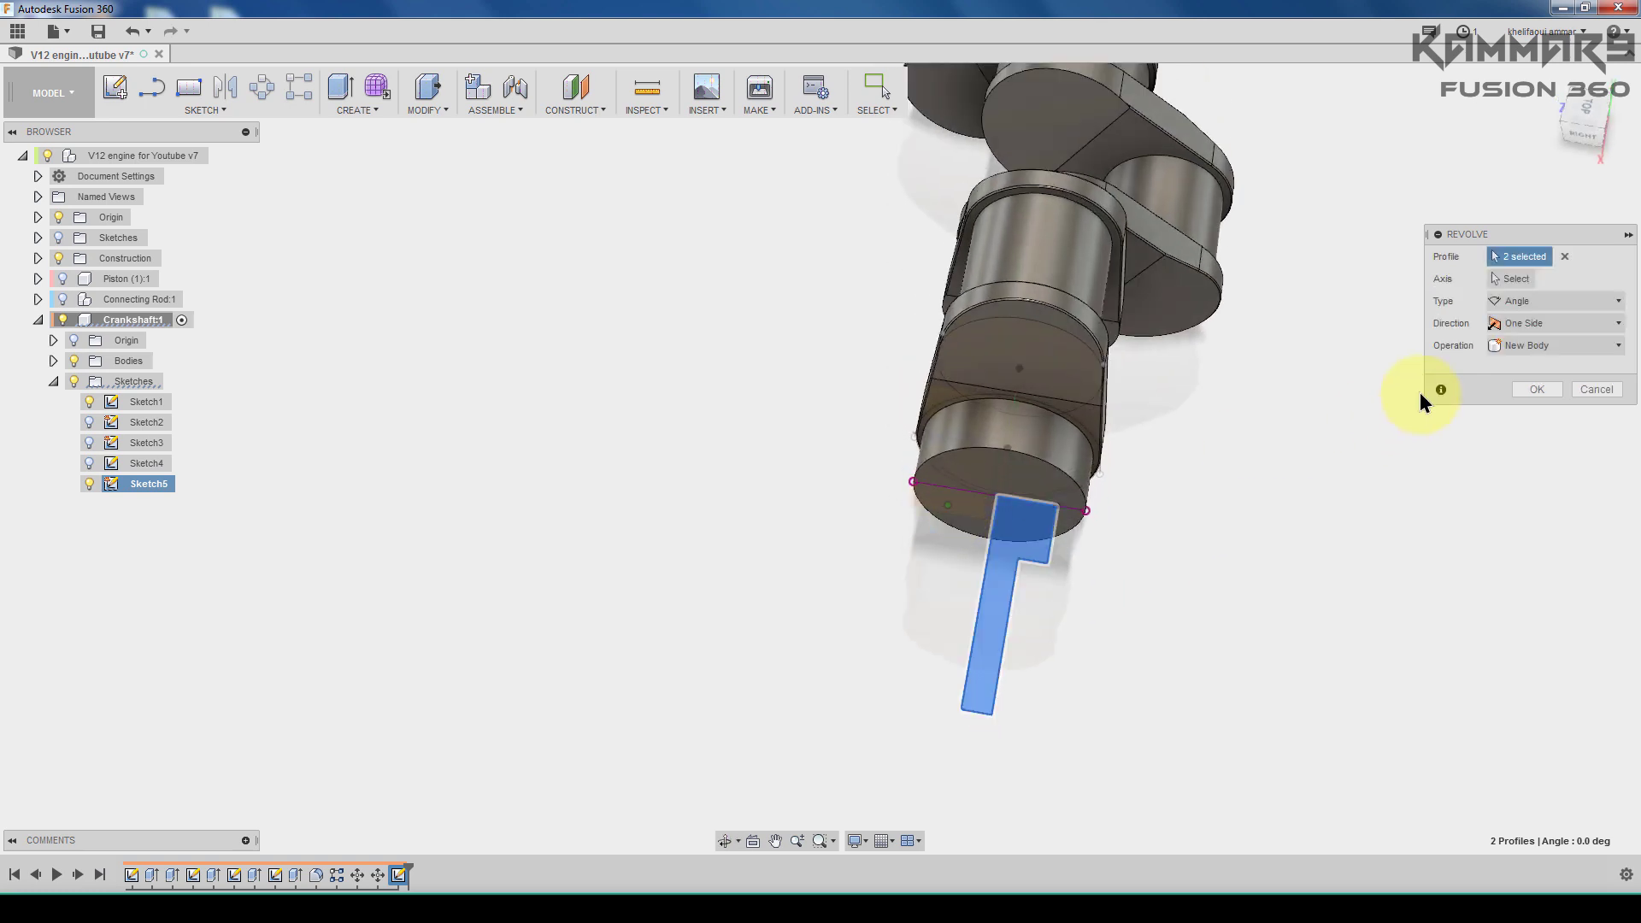
pyautogui.click(1521, 281)
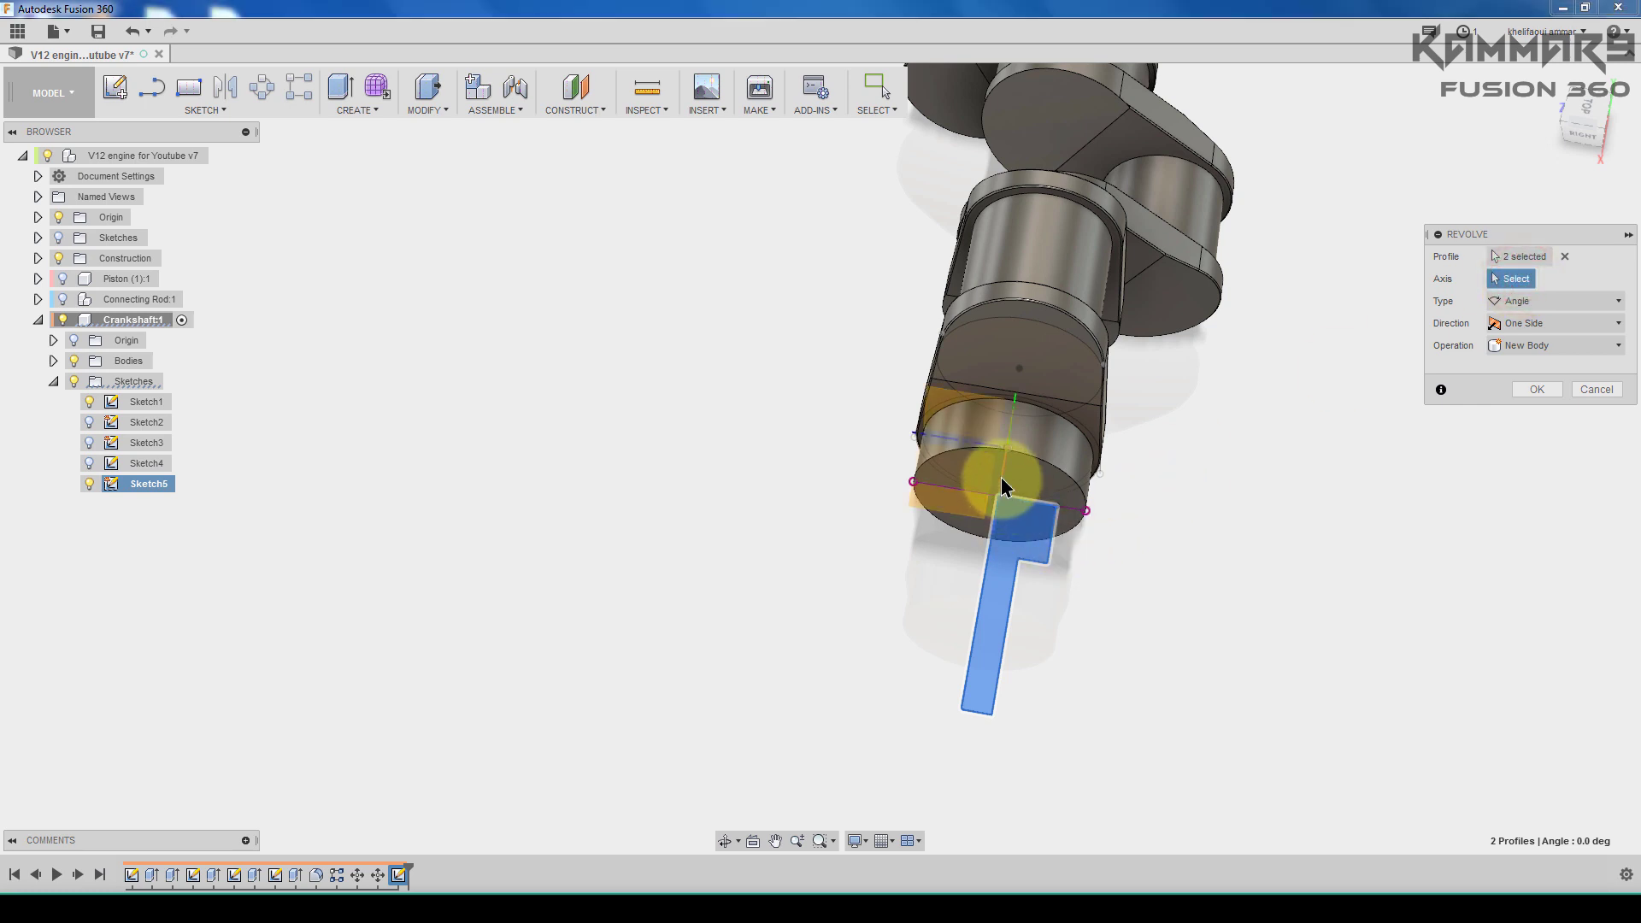
pyautogui.click(994, 530)
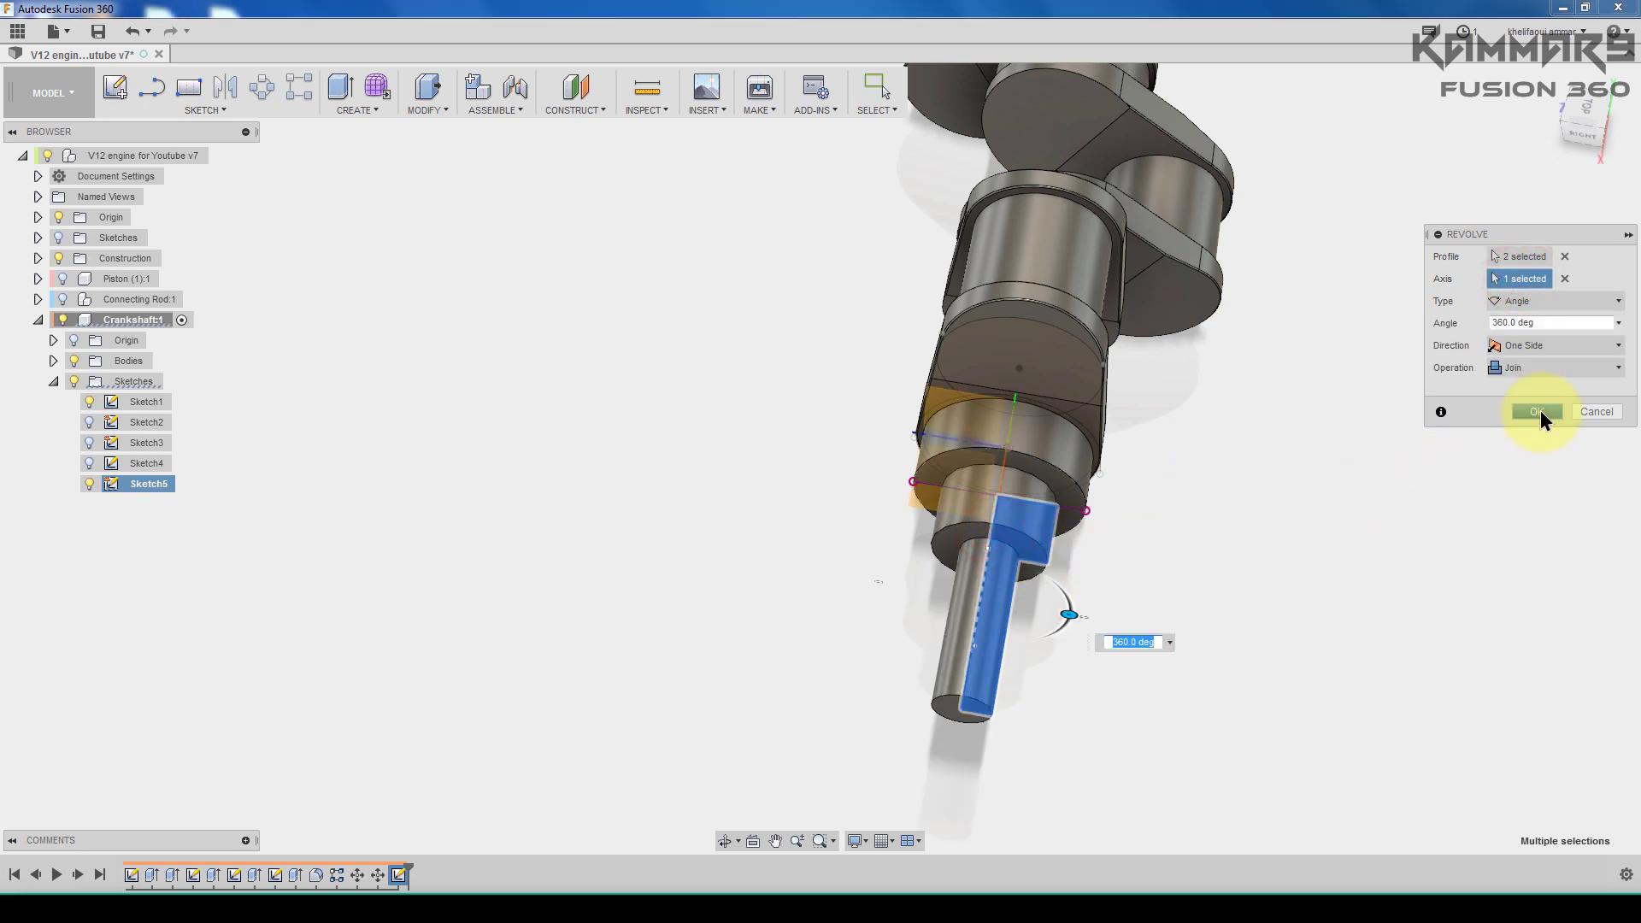
pyautogui.click(1539, 412)
# Step: Place a simple hole at the centre of the narrow shaft's circular end face
pyautogui.keyDown('shift'); pyautogui.moveTo(1073, 623); pyautogui.dragTo(1044, 537, button='middle'); pyautogui.keyUp('shift')
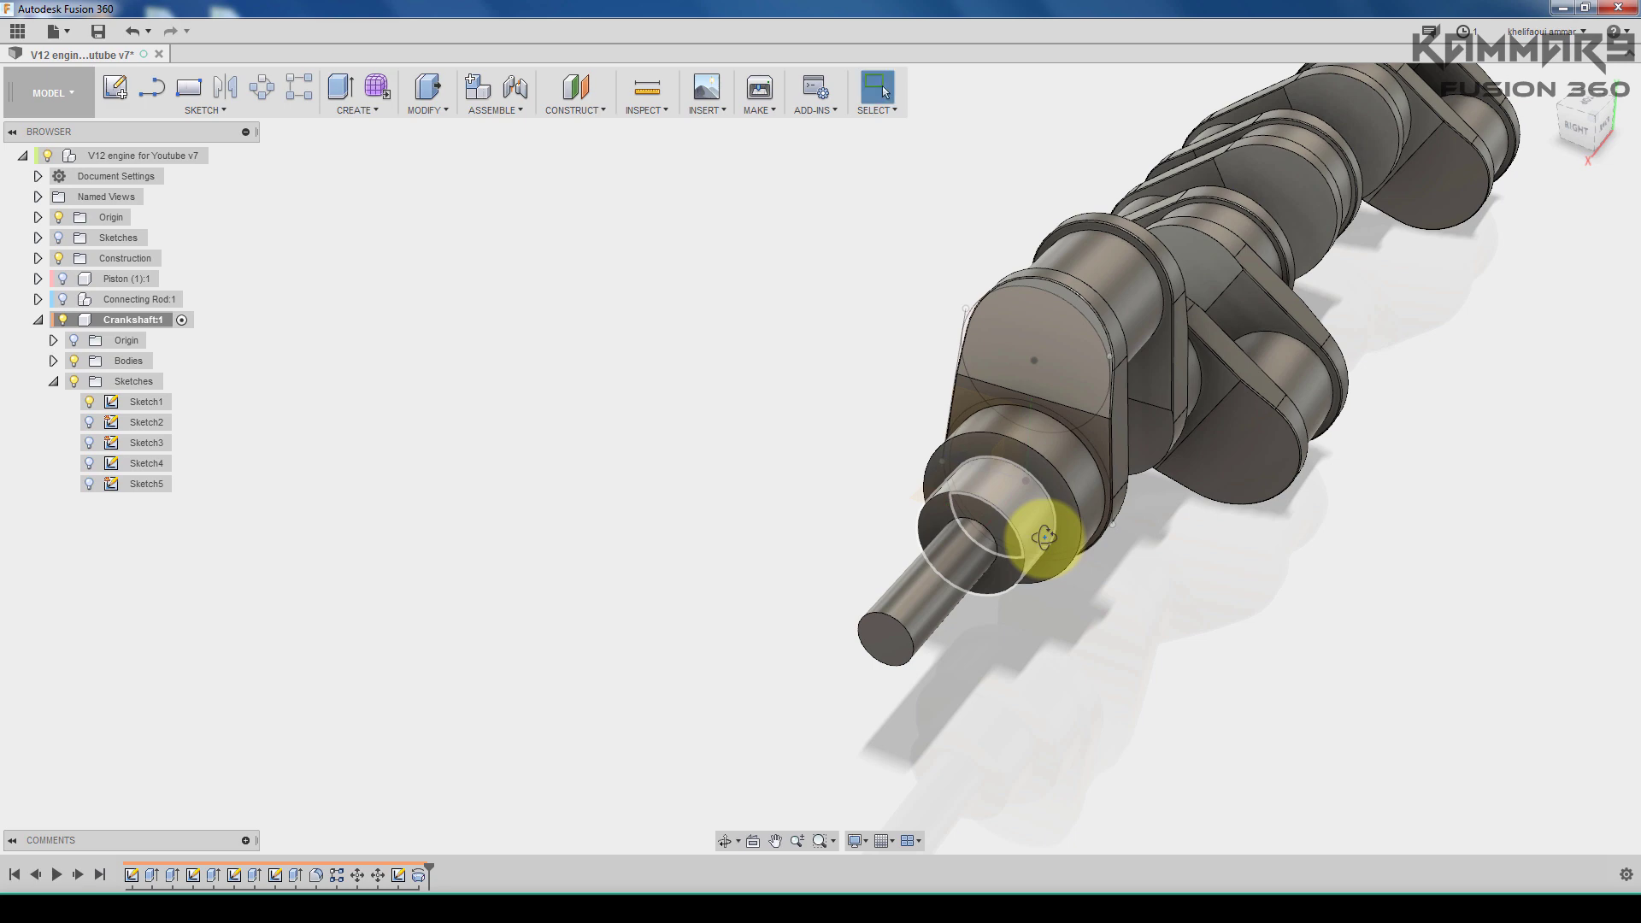
pyautogui.press('h')
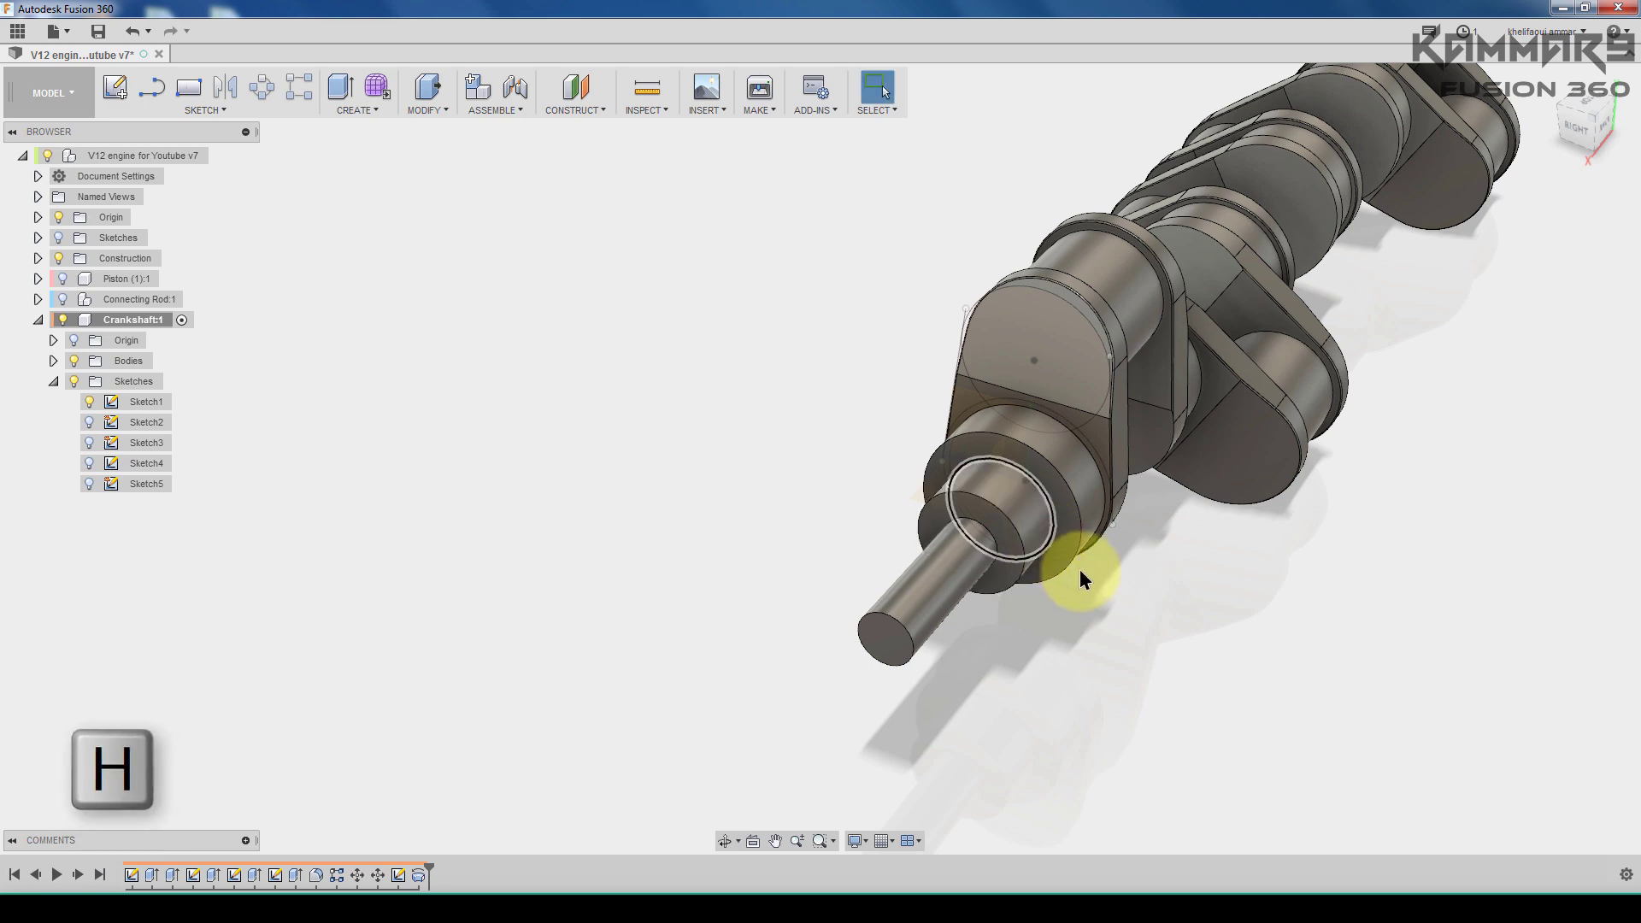
pyautogui.scroll(3, 884, 651)
pyautogui.scroll(2, 884, 609)
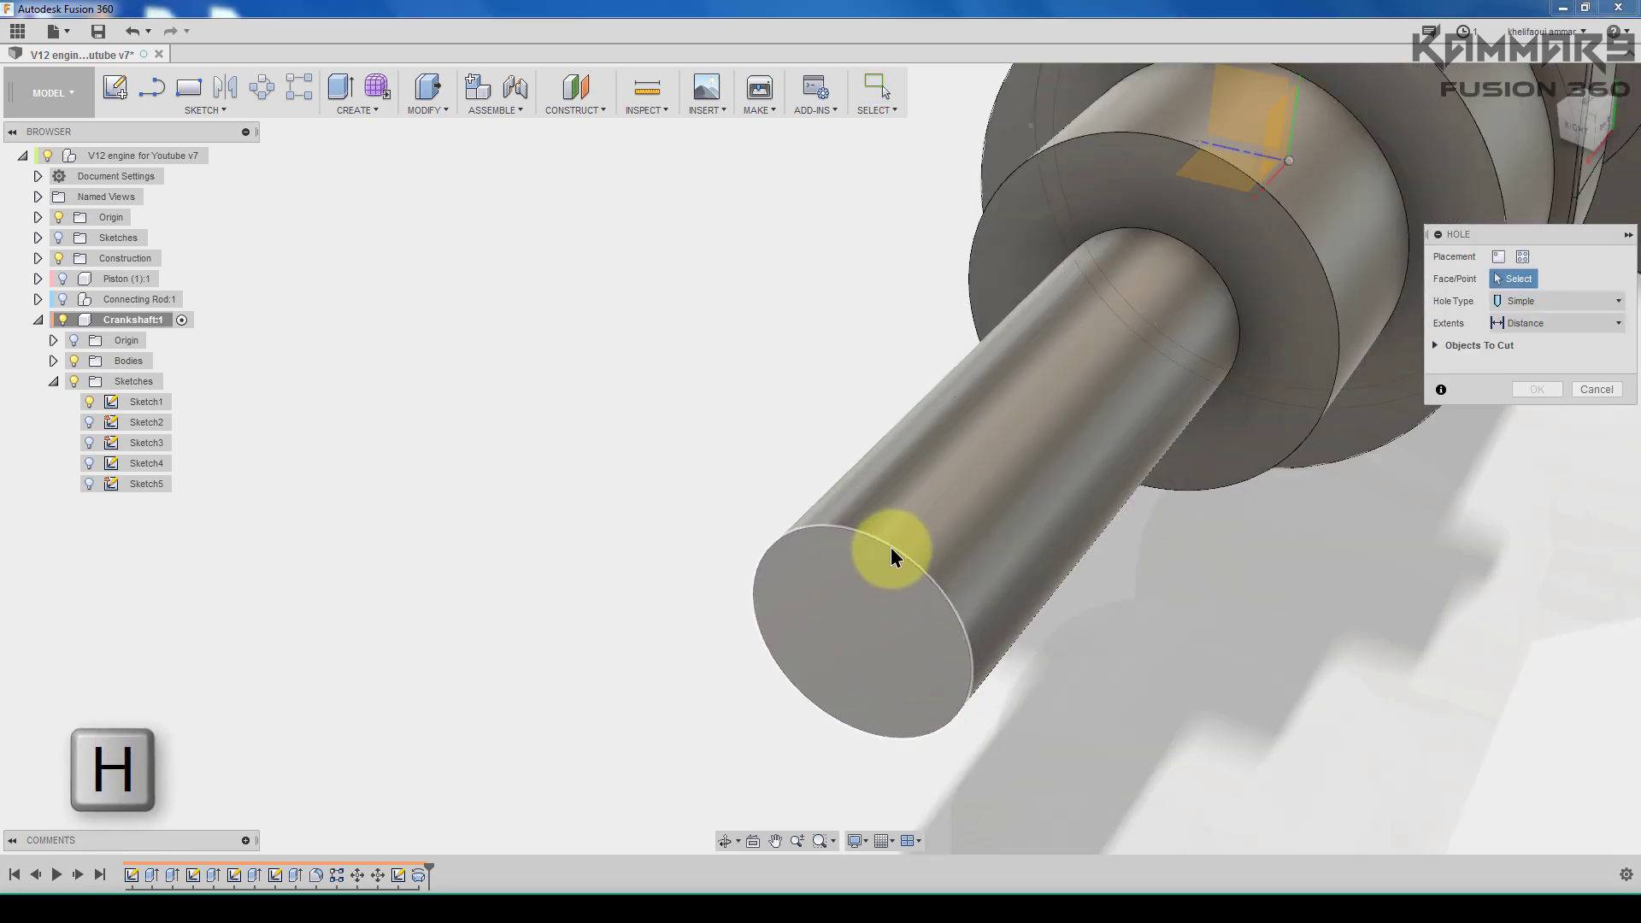
pyautogui.click(874, 592)
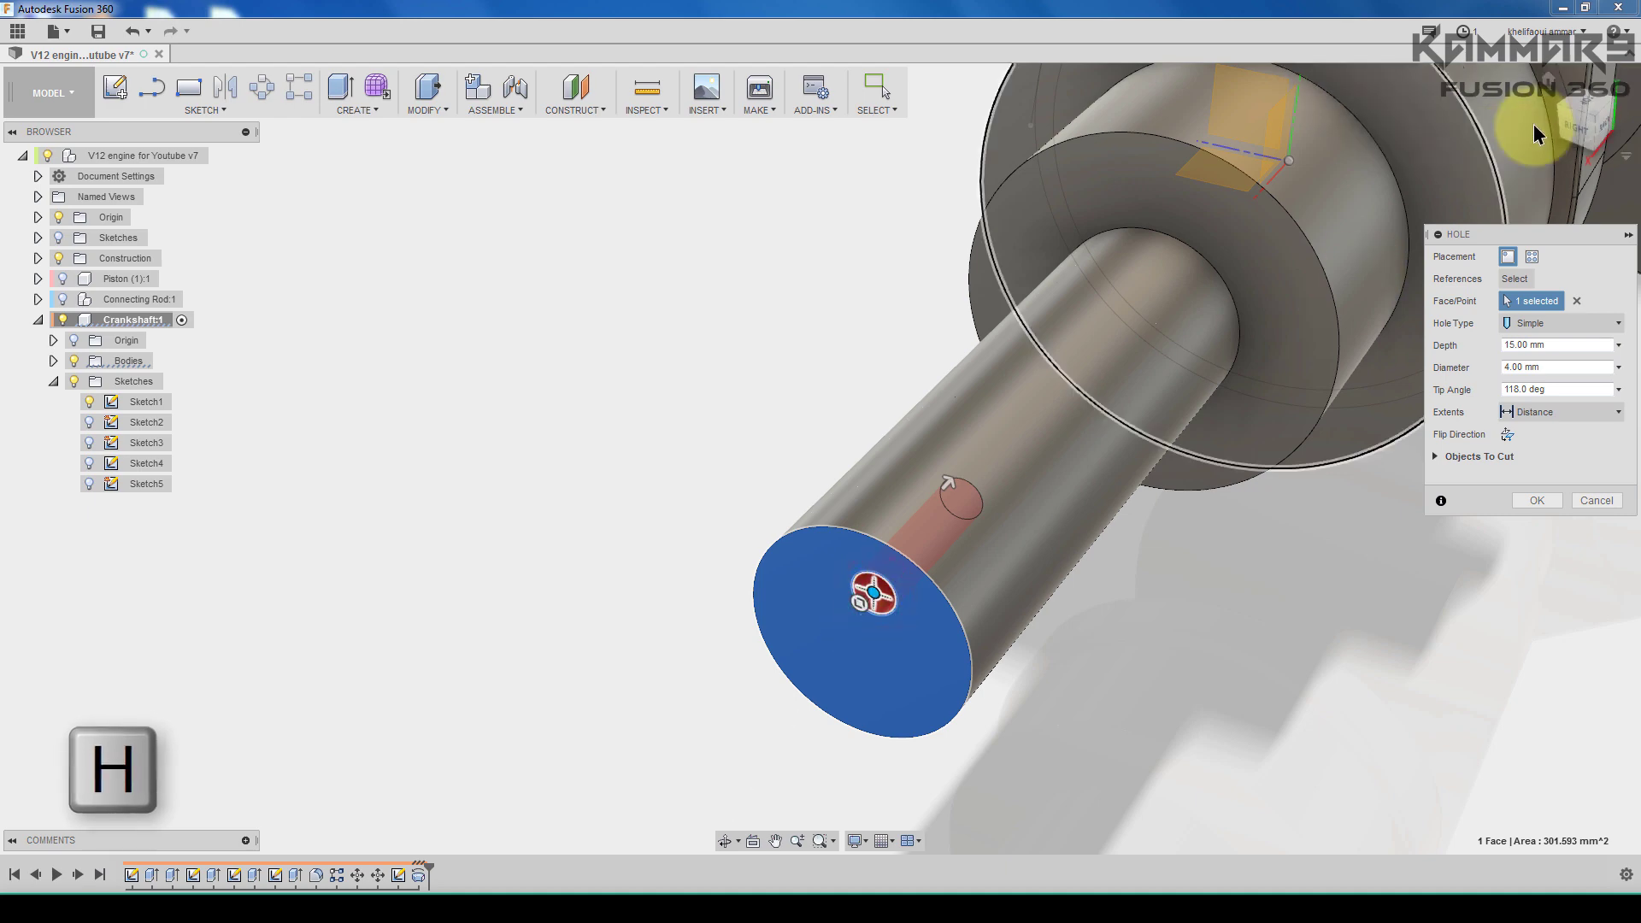
pyautogui.click(1583, 126)
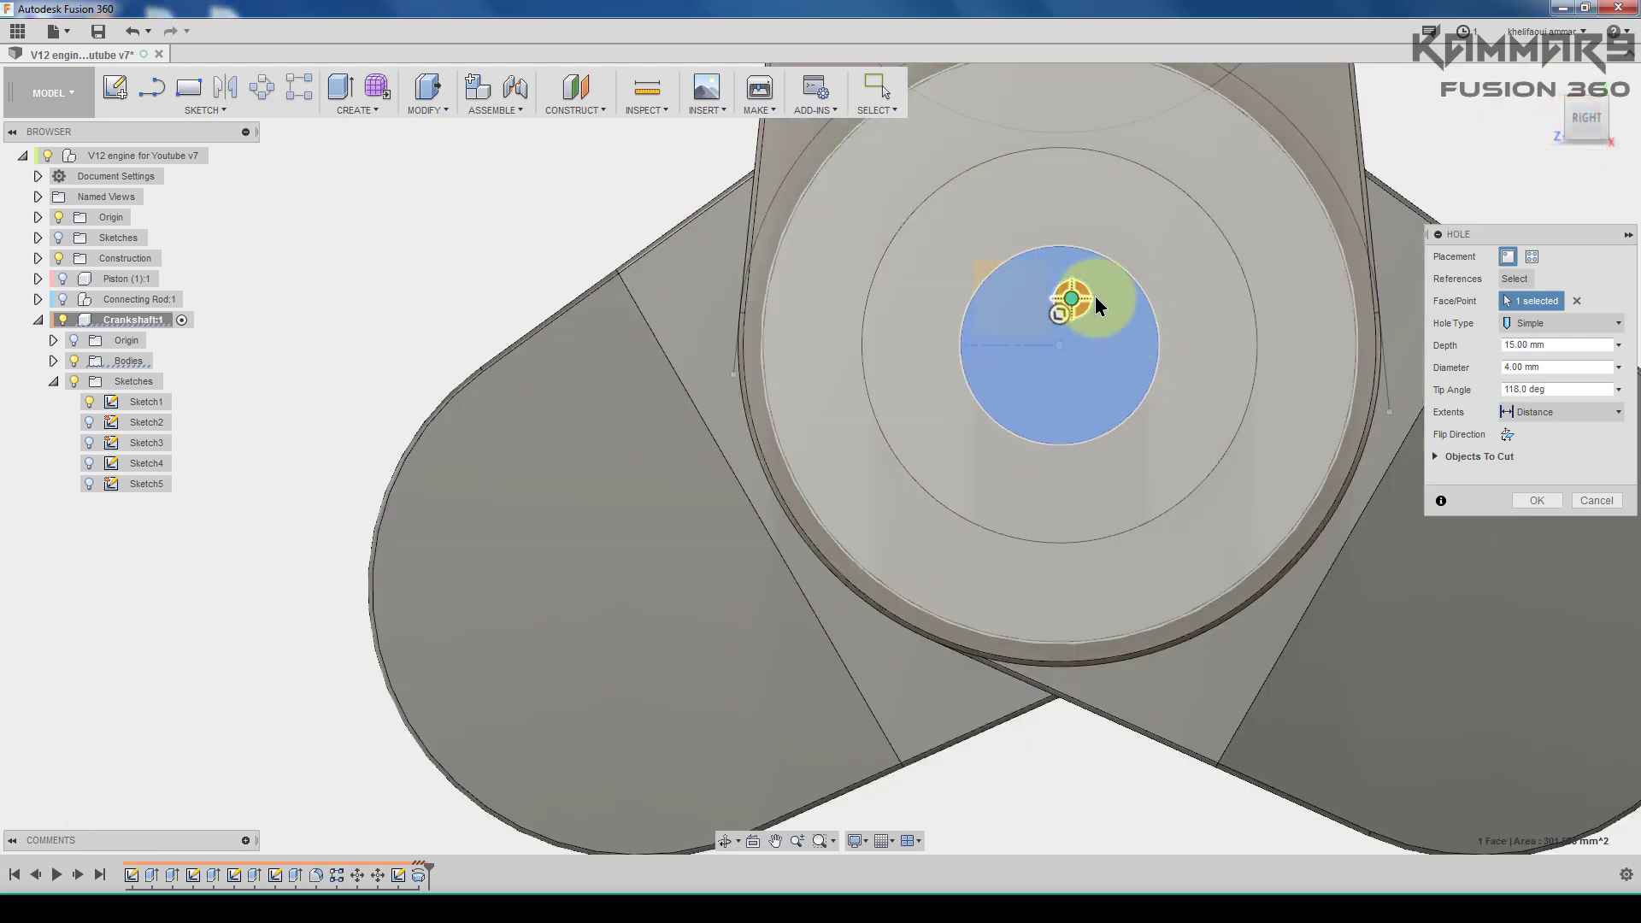
pyautogui.moveTo(1073, 297); pyautogui.dragTo(1059, 346)
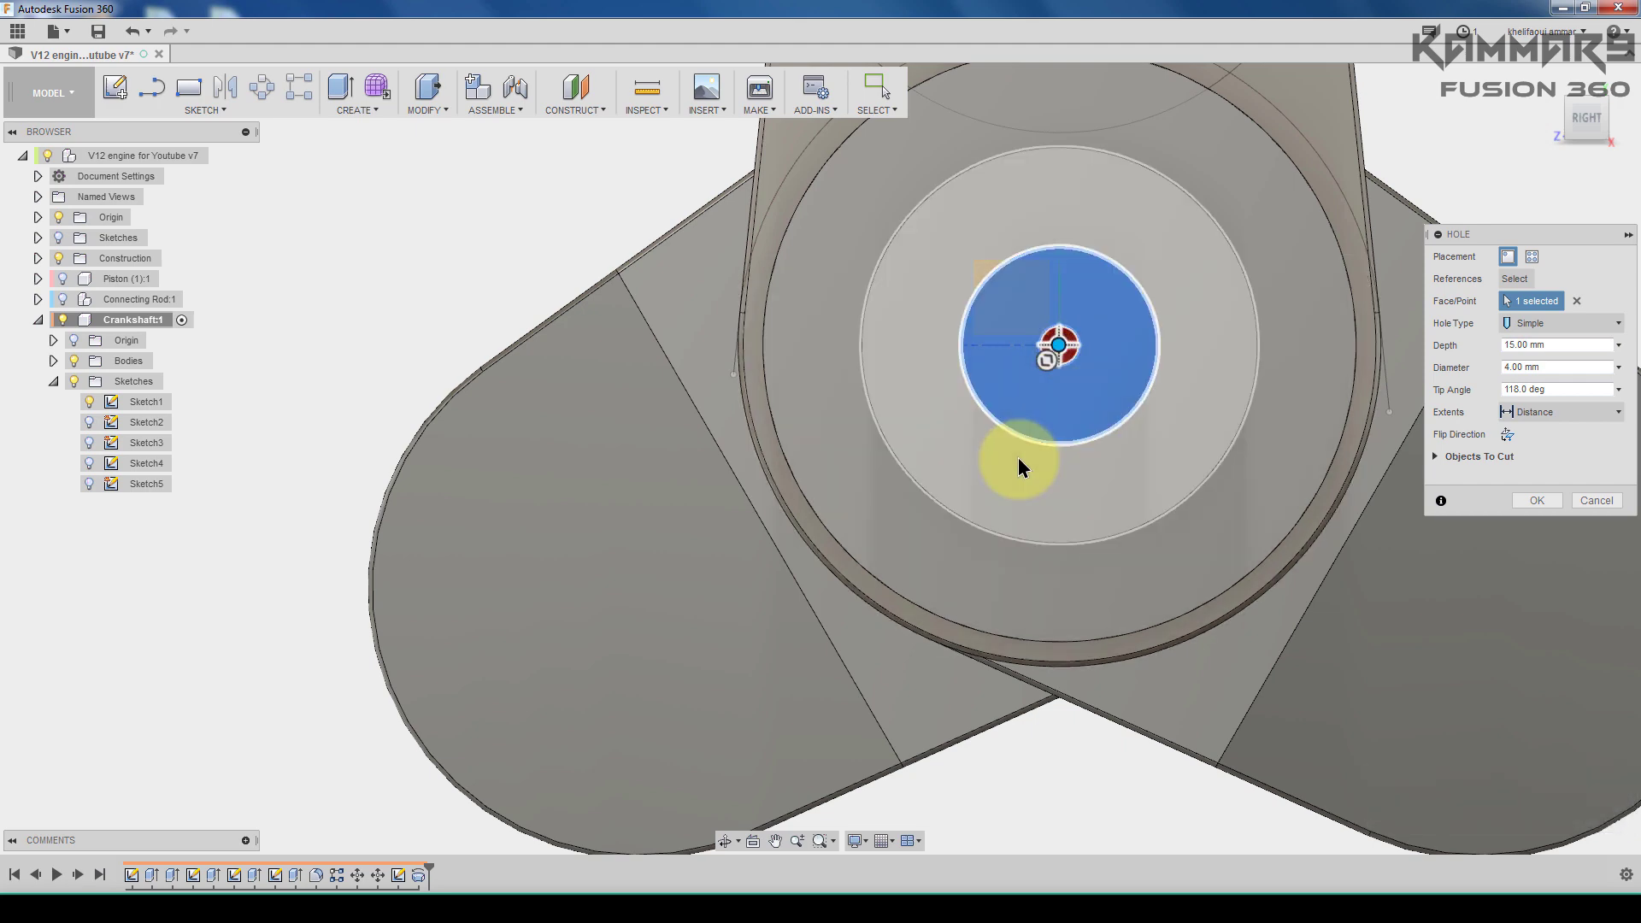
# Step: Set the hole's depth to 42 mm and its diameter to 8 mm, and create it
pyautogui.scroll(-5, 1018, 458)
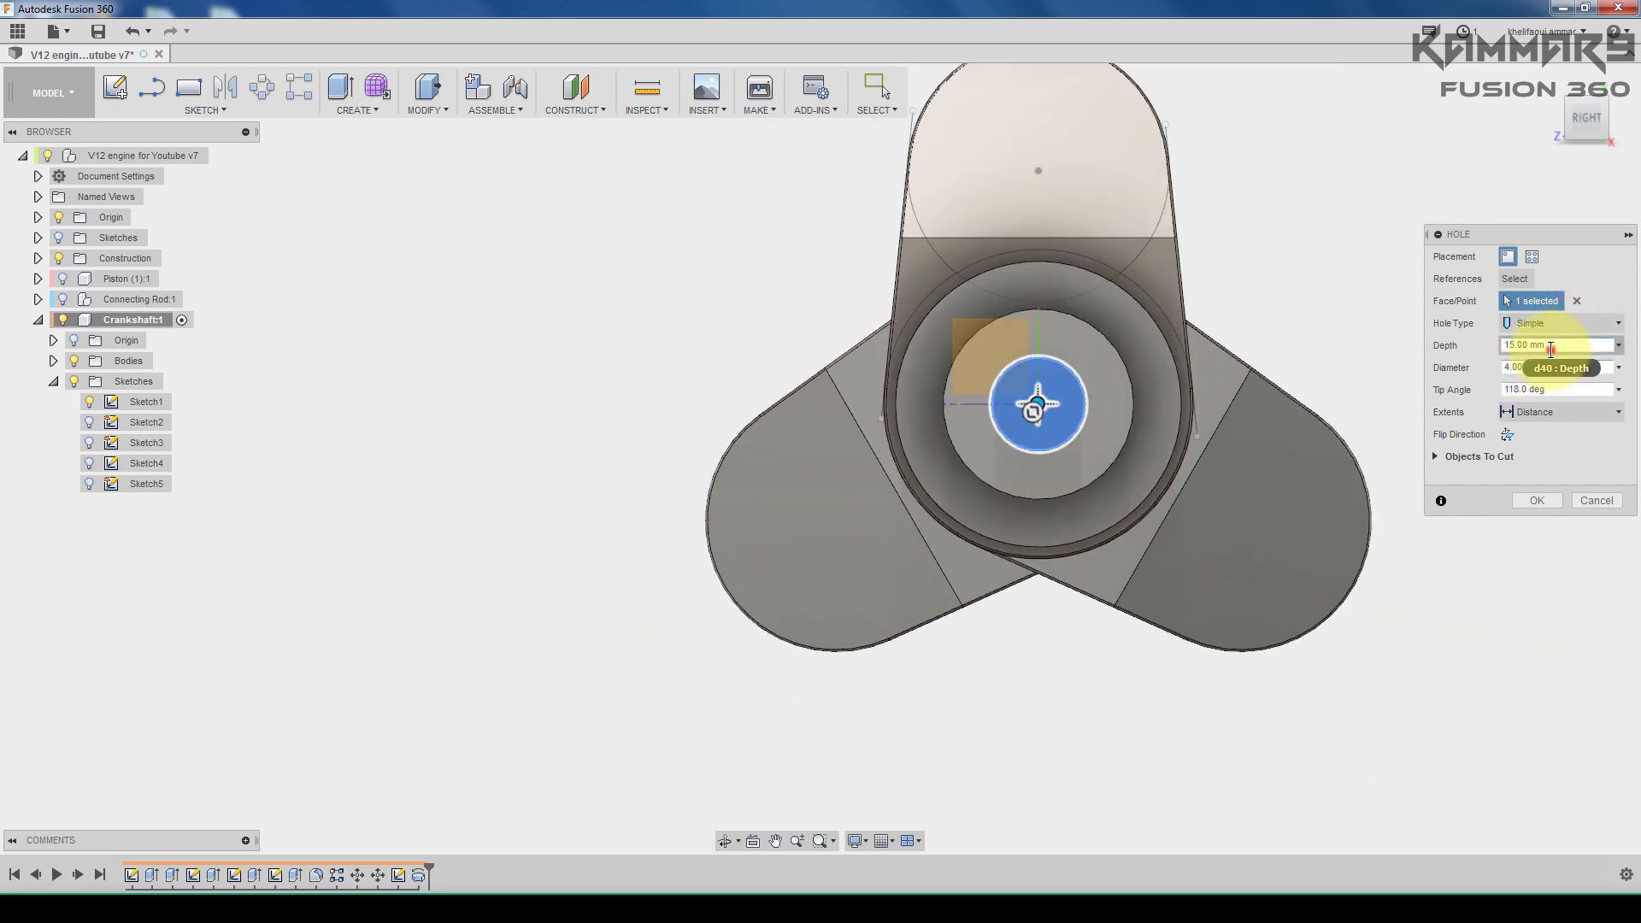
pyautogui.moveTo(1551, 348); pyautogui.dragTo(1497, 347)
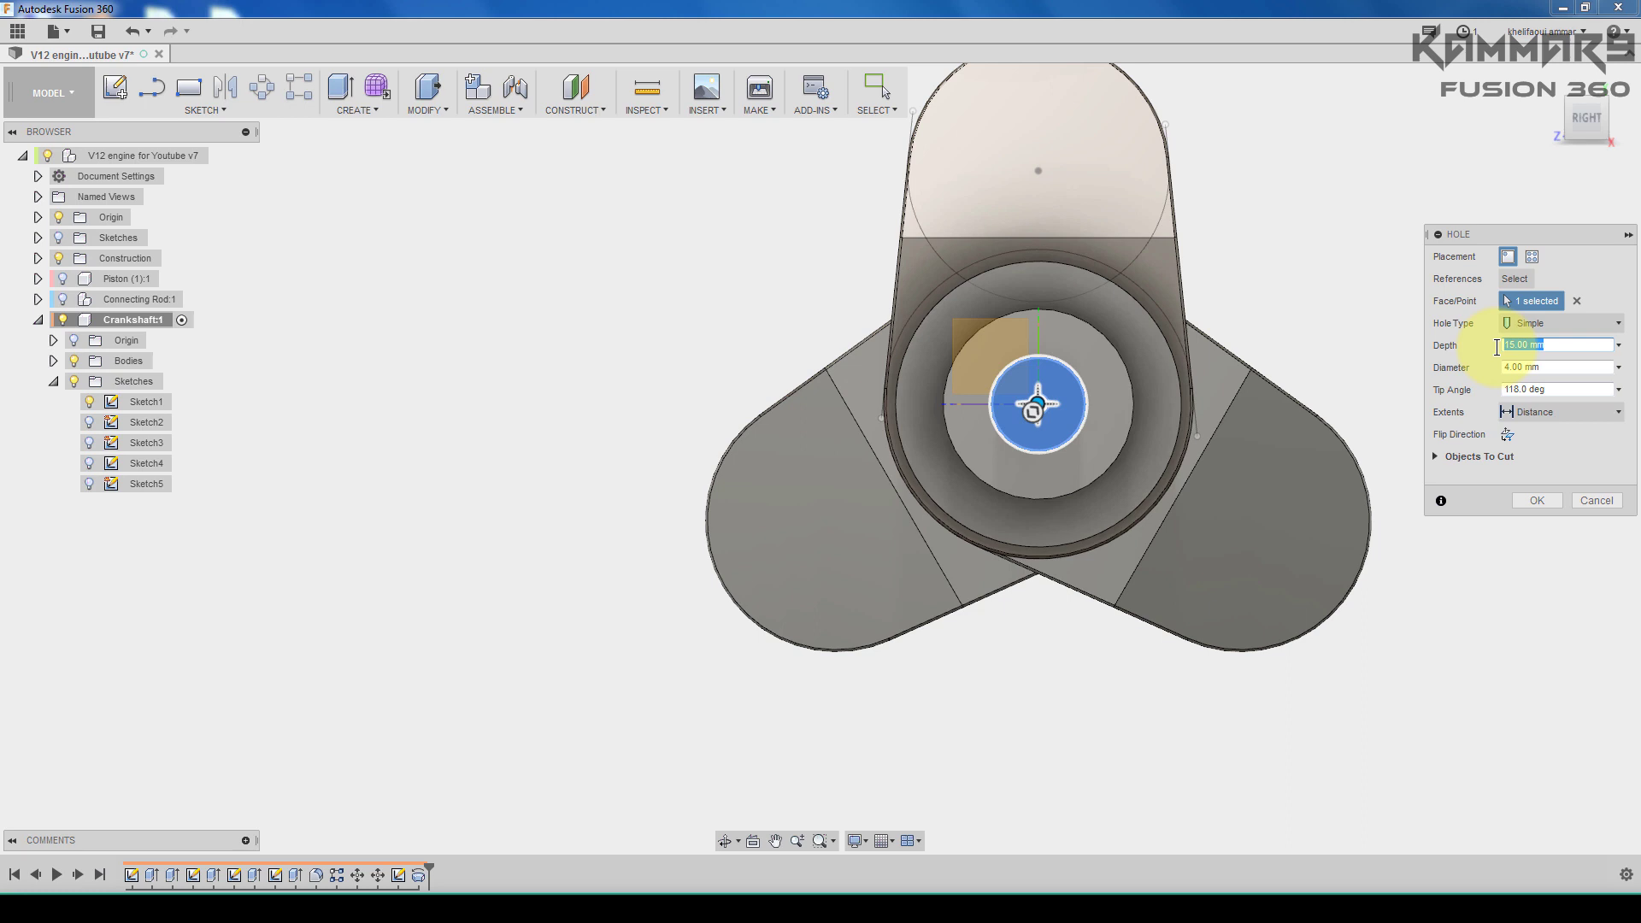
pyautogui.write('42')
pyautogui.click(1560, 372)
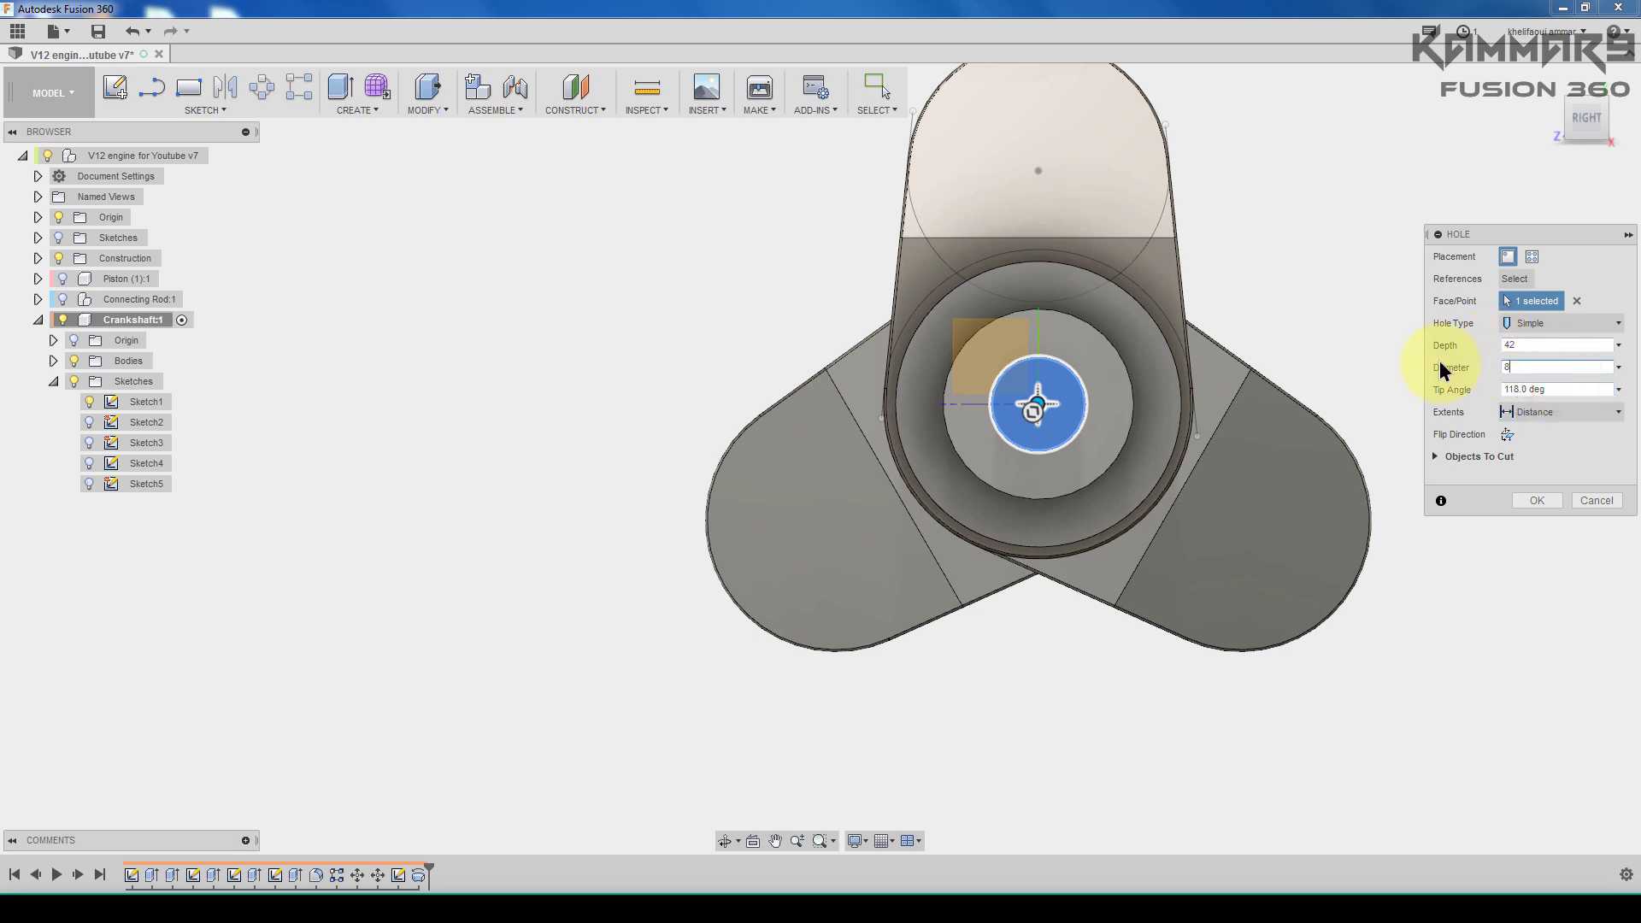
pyautogui.click(1537, 501)
# Step: Save the design as a new version with the description "User Saved"
pyautogui.keyDown('shift'); pyautogui.moveTo(1484, 571); pyautogui.dragTo(1144, 602, button='middle'); pyautogui.keyUp('shift')
pyautogui.scroll(2, 1217, 443)
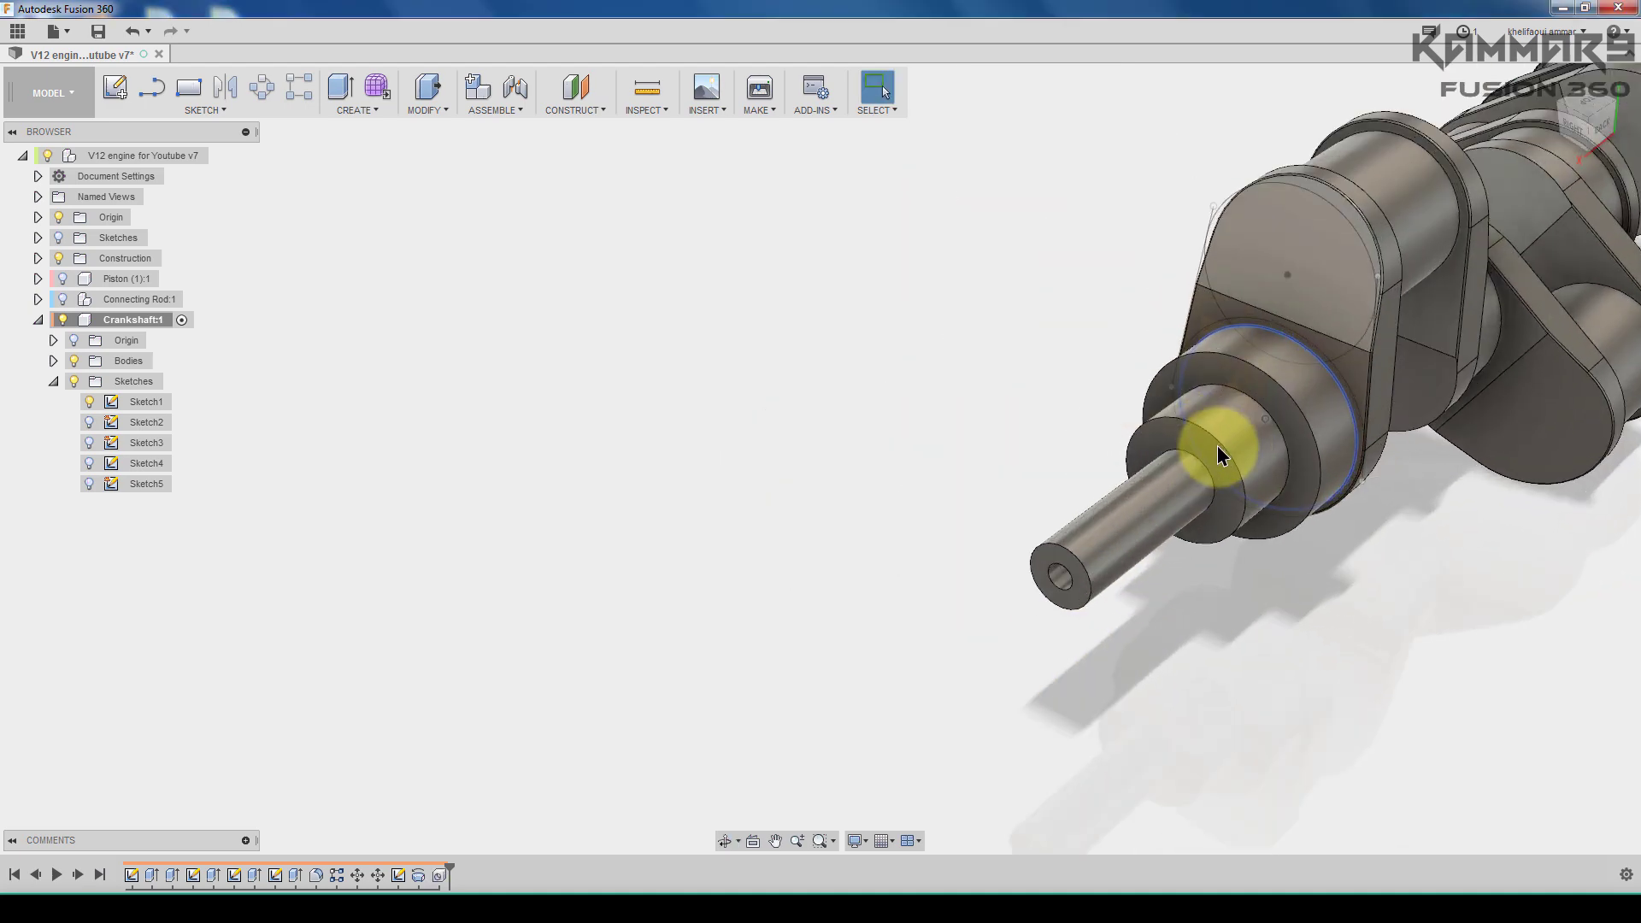
pyautogui.hotkey('ctrl', 's')
pyautogui.click(823, 475)
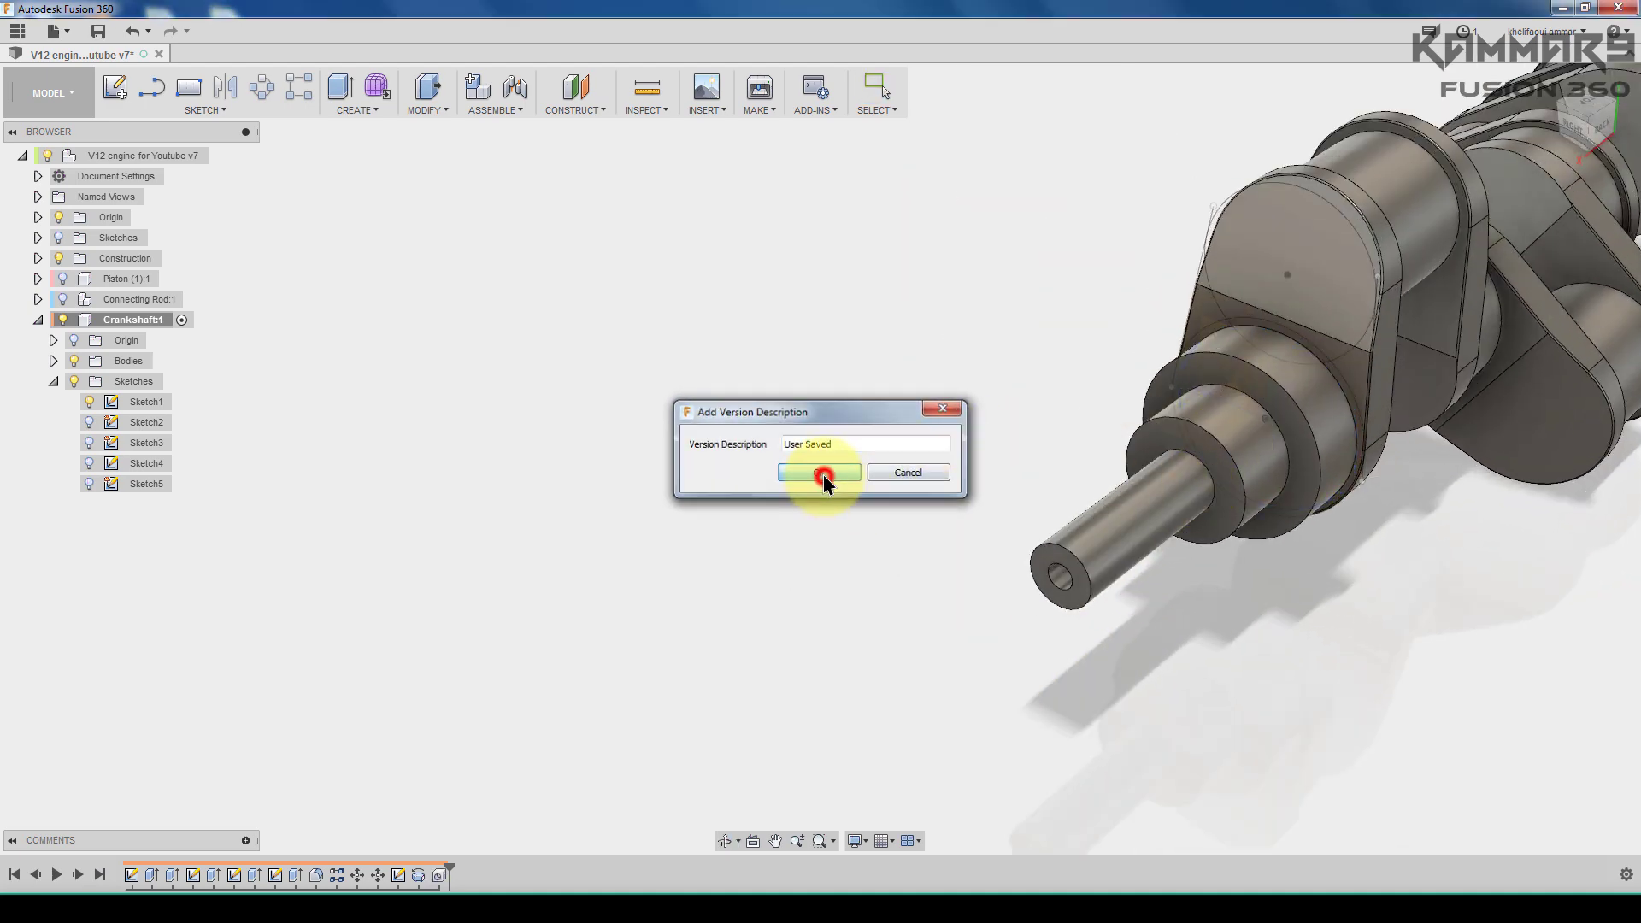
pyautogui.scroll(-2, 744, 515)
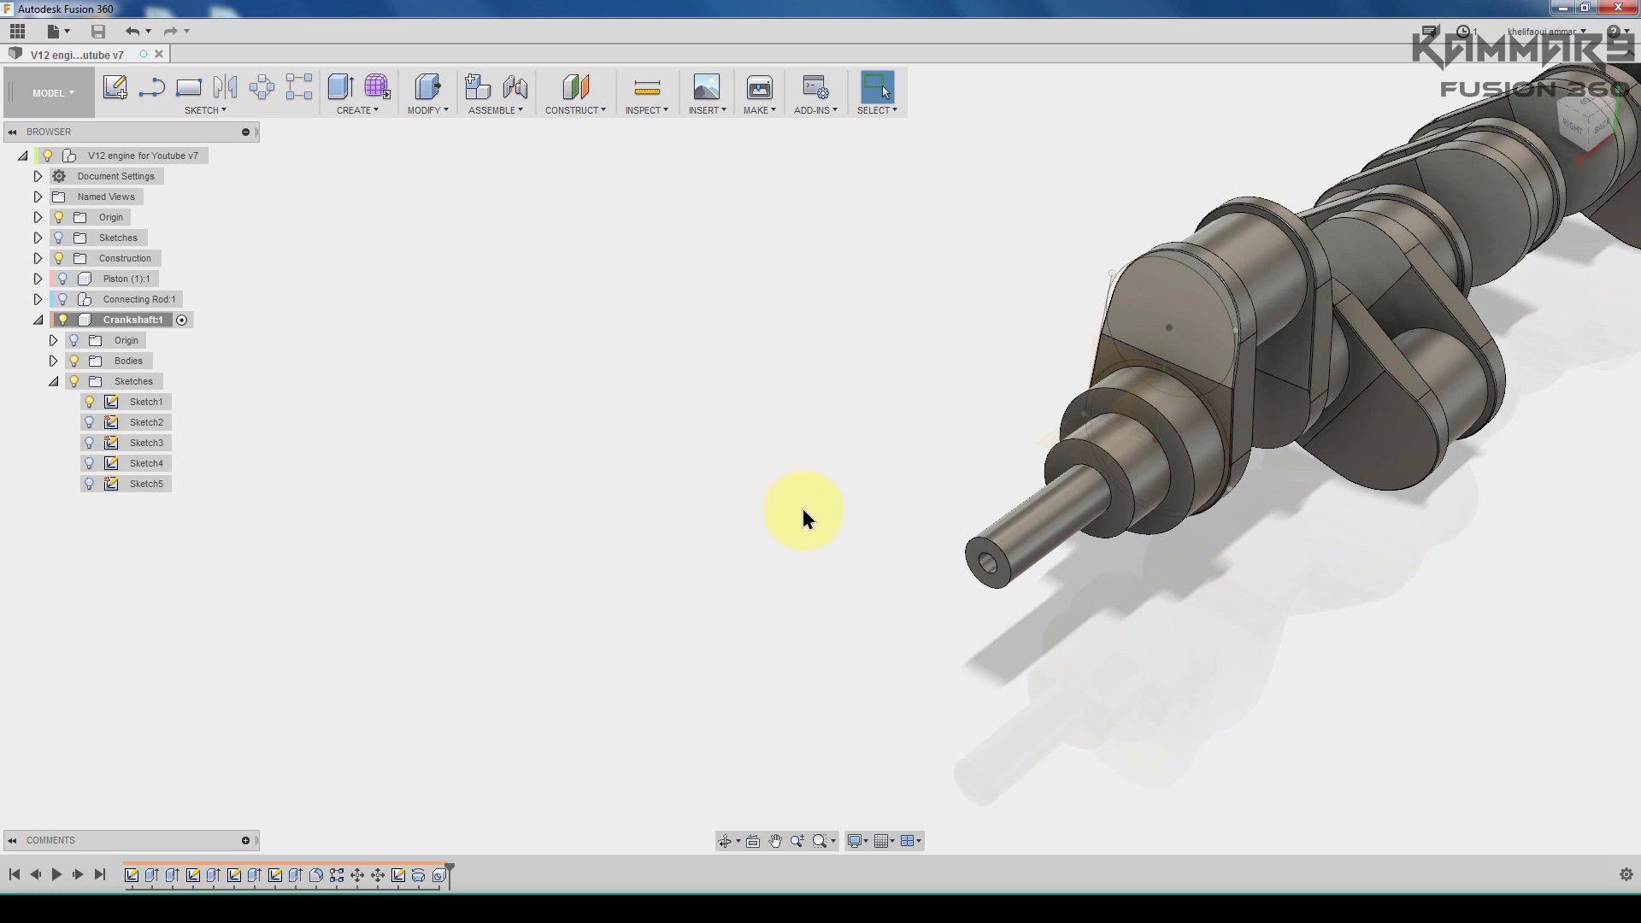
# Step: Start a sketch on the ring face around the narrow shaft and place a point about 15.6 mm above the shaft centre
pyautogui.scroll(3, 1111, 496)
pyautogui.click(1140, 563)
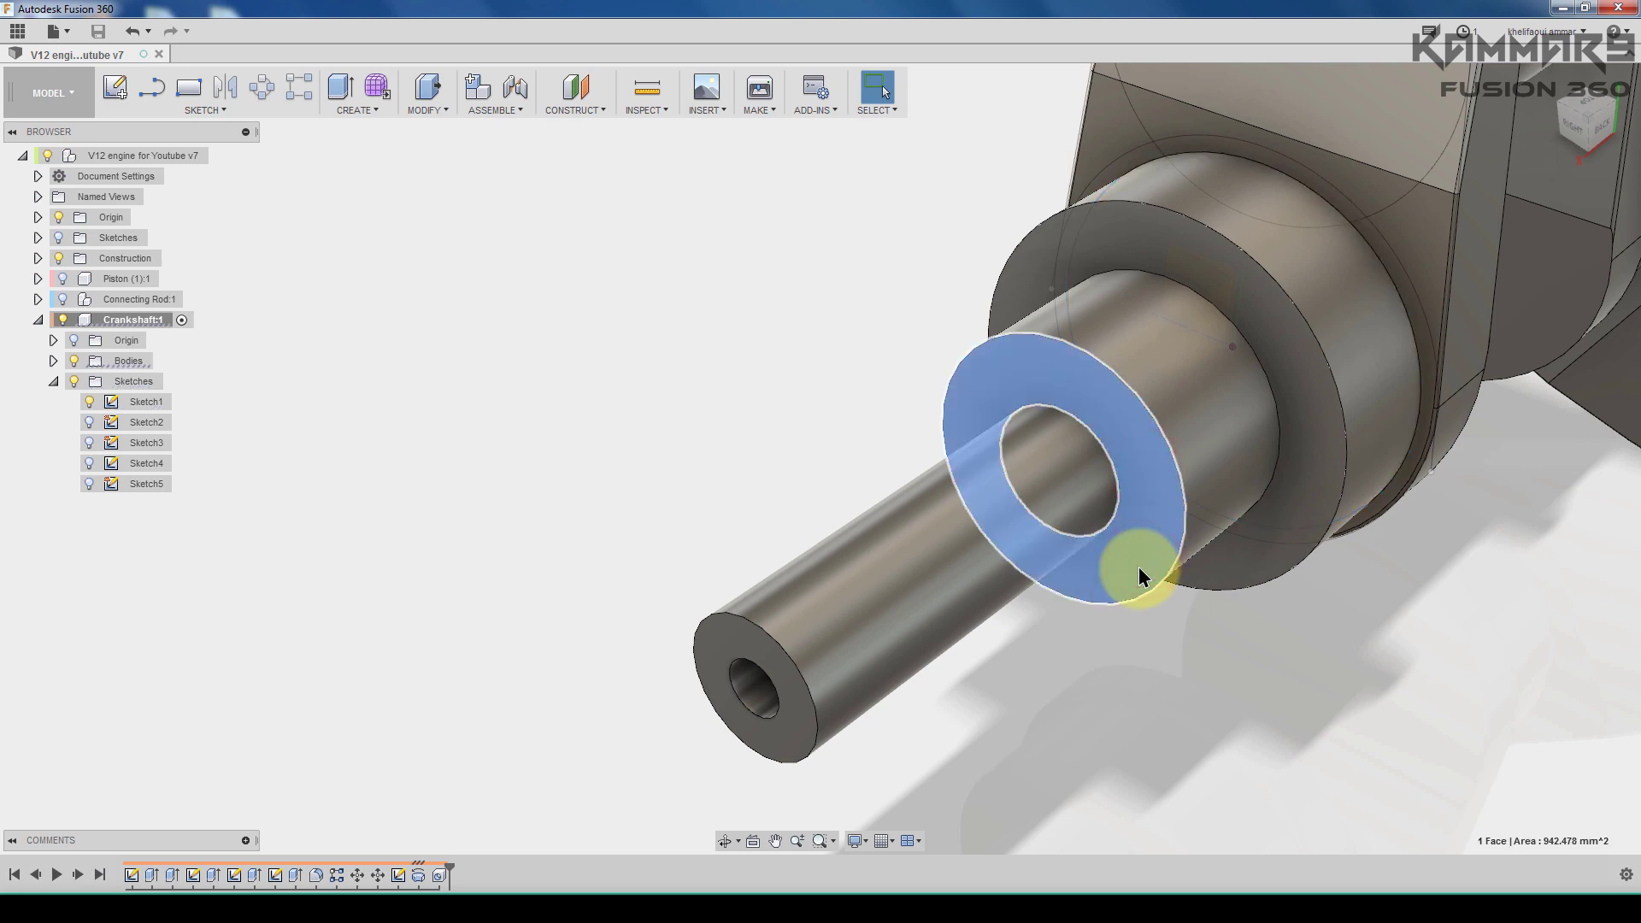
pyautogui.click(111, 88)
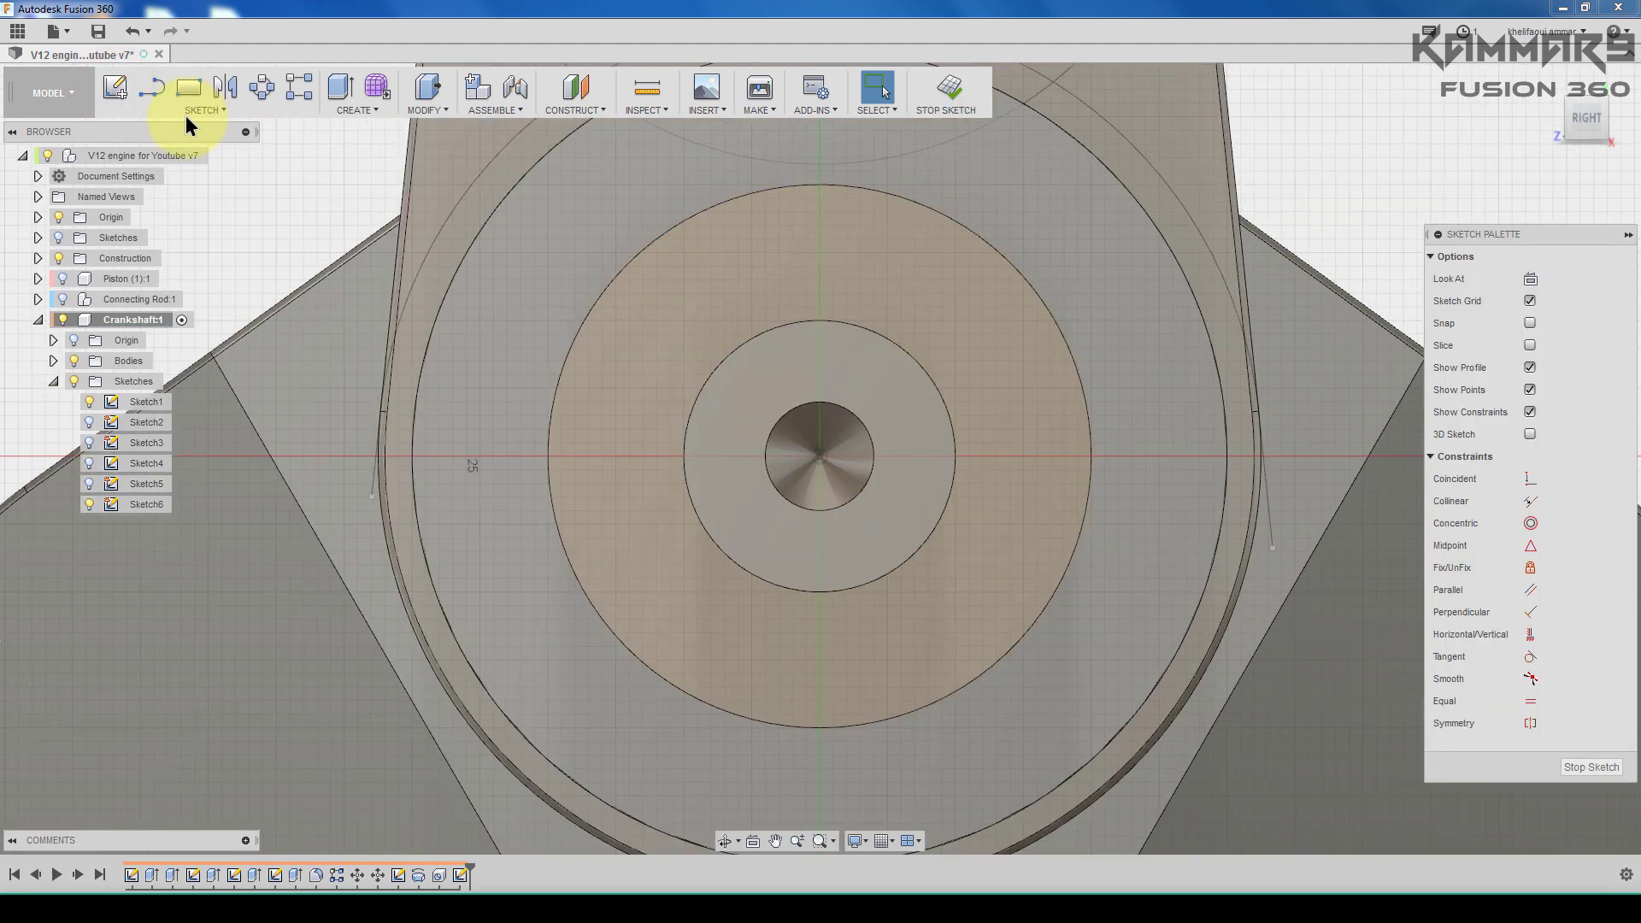
pyautogui.click(179, 112)
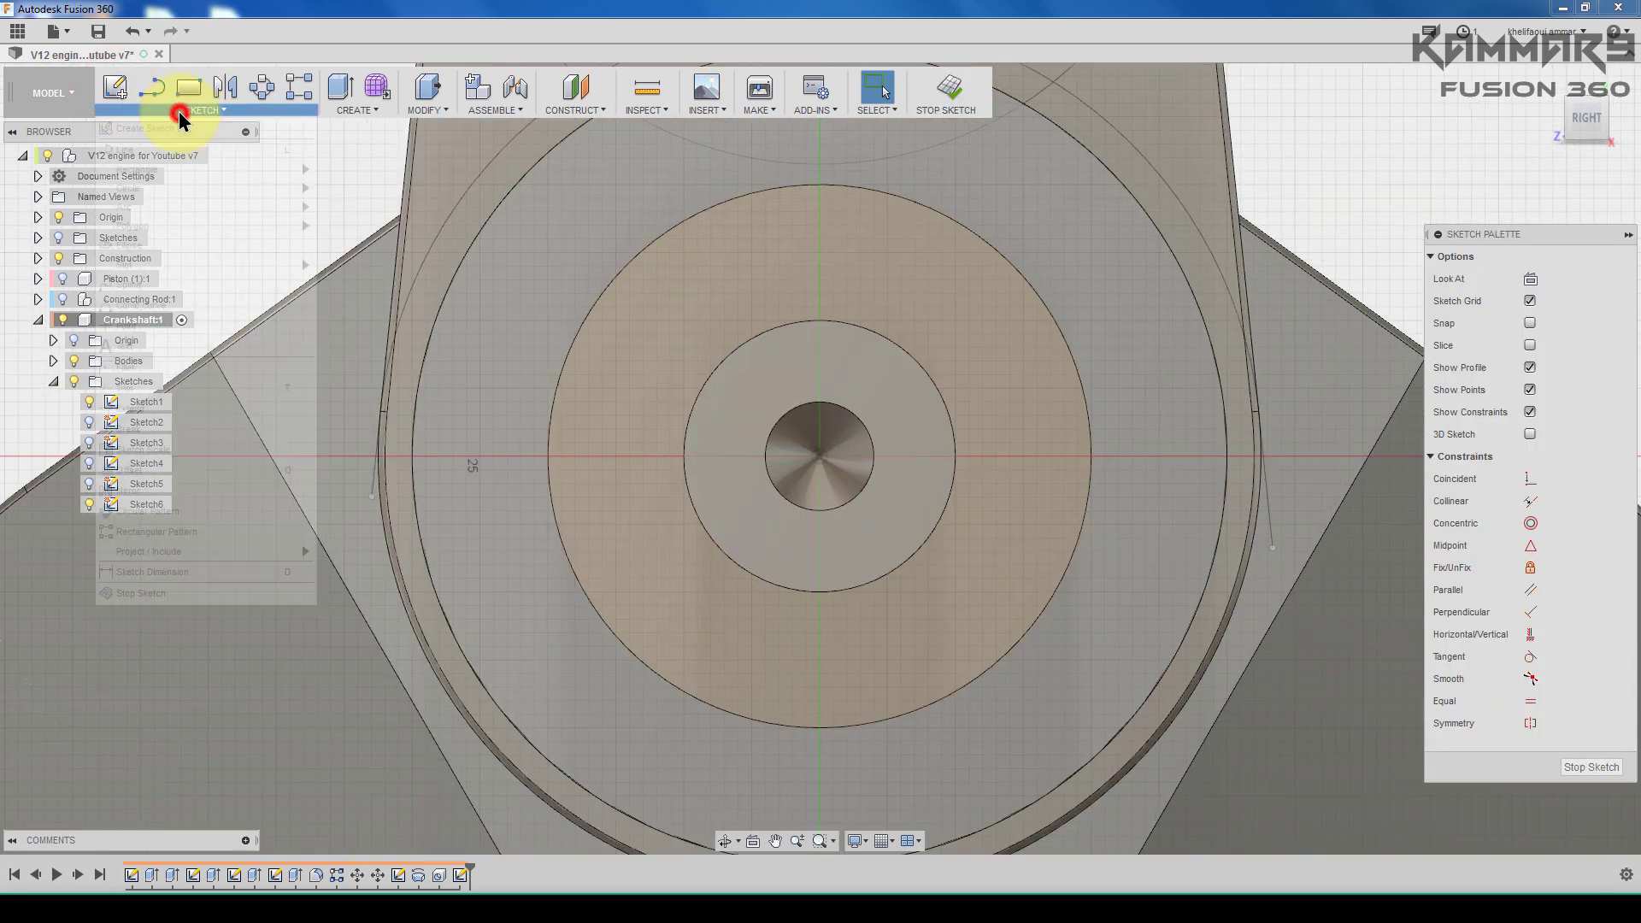
pyautogui.click(135, 326)
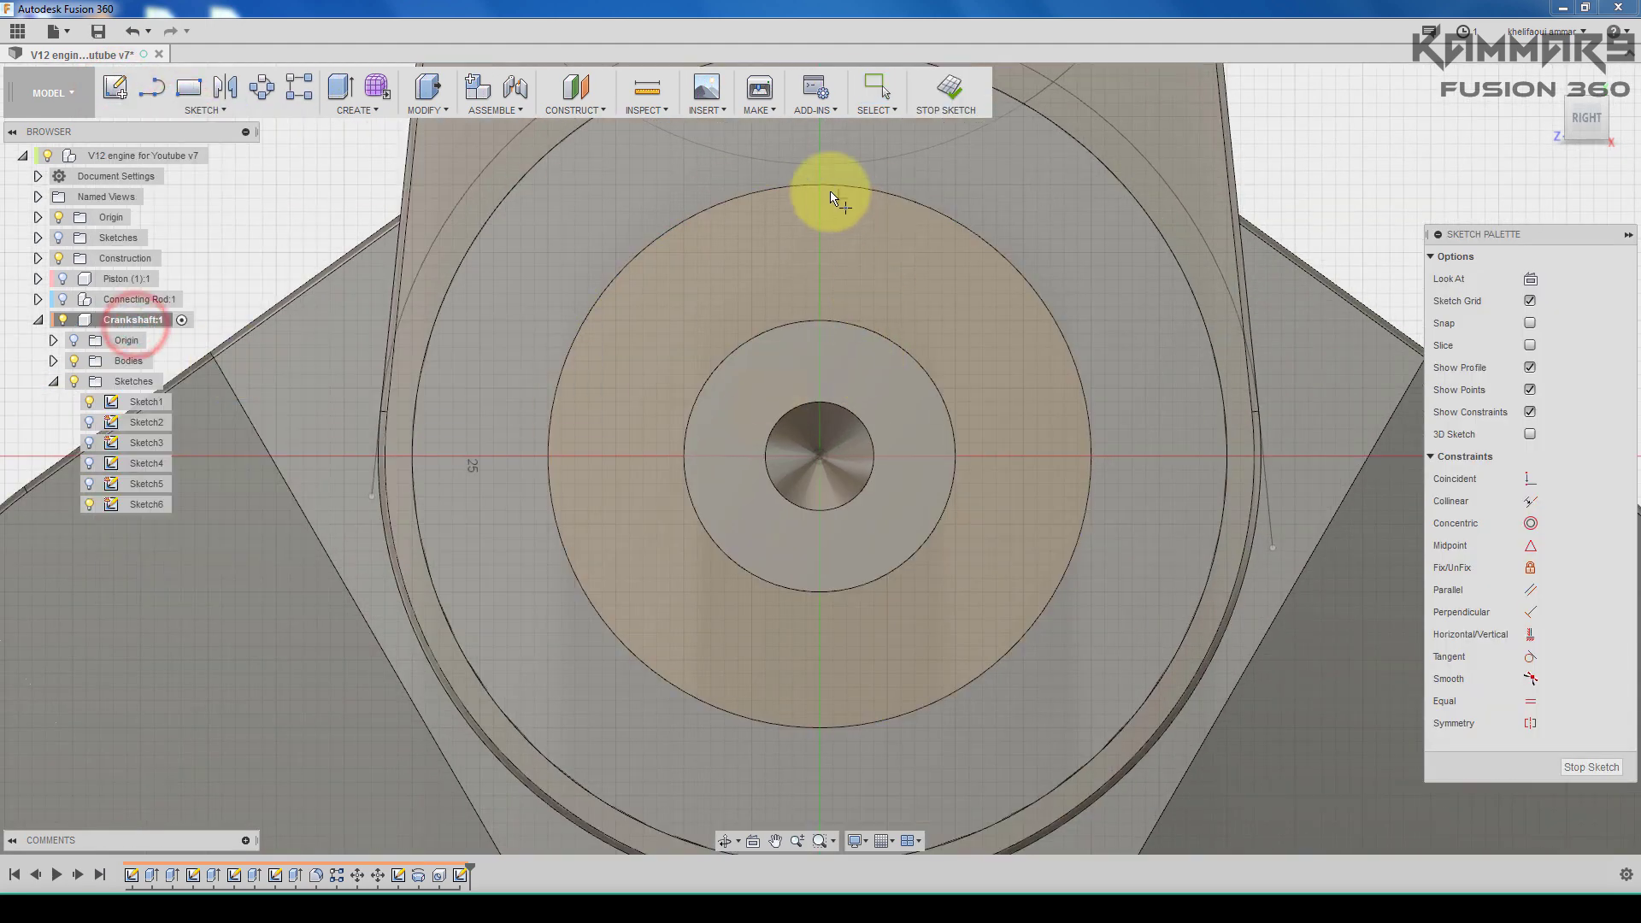
pyautogui.click(821, 246)
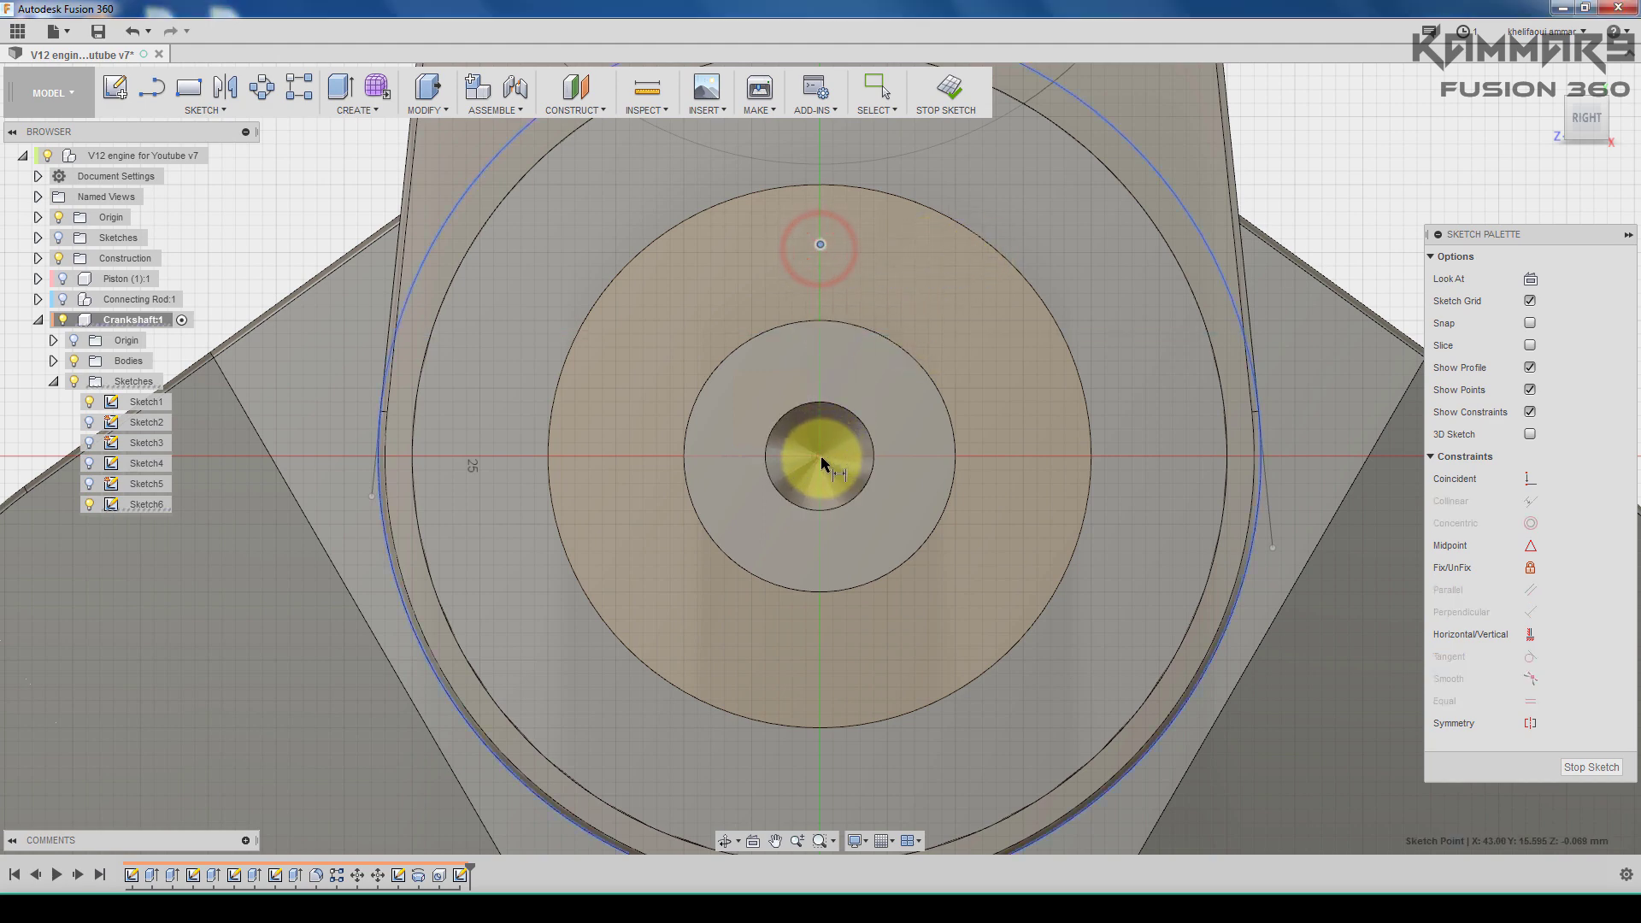
# Step: Dimension the sketch point's vertical distance from the centre of the shaft hole as 14 mm
pyautogui.click(859, 423)
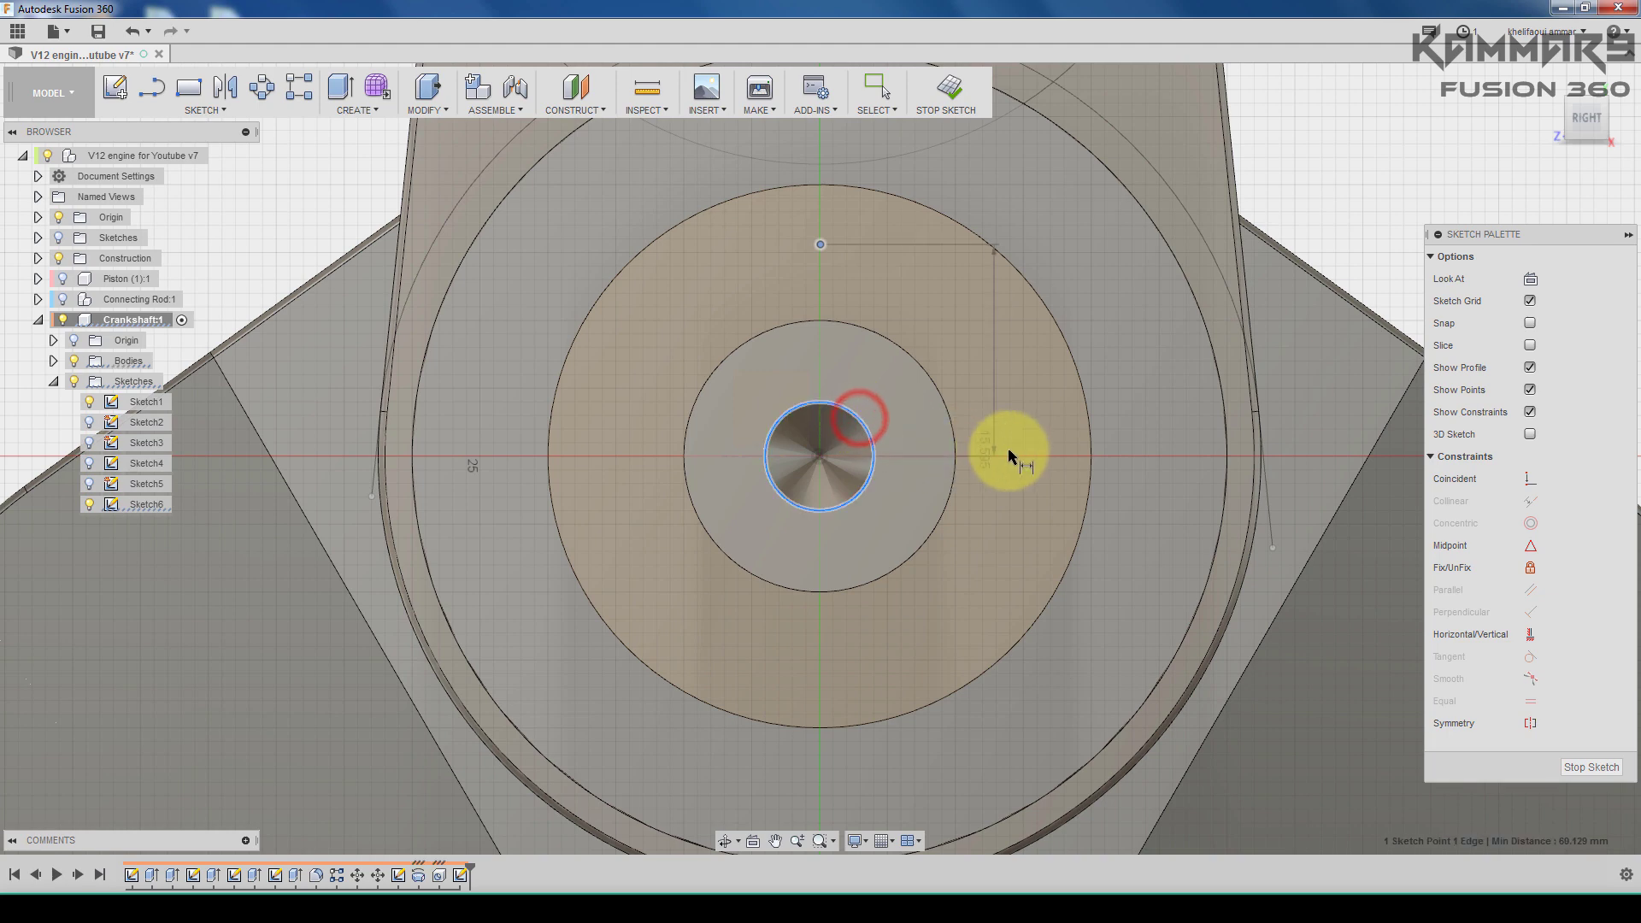
pyautogui.click(1023, 410)
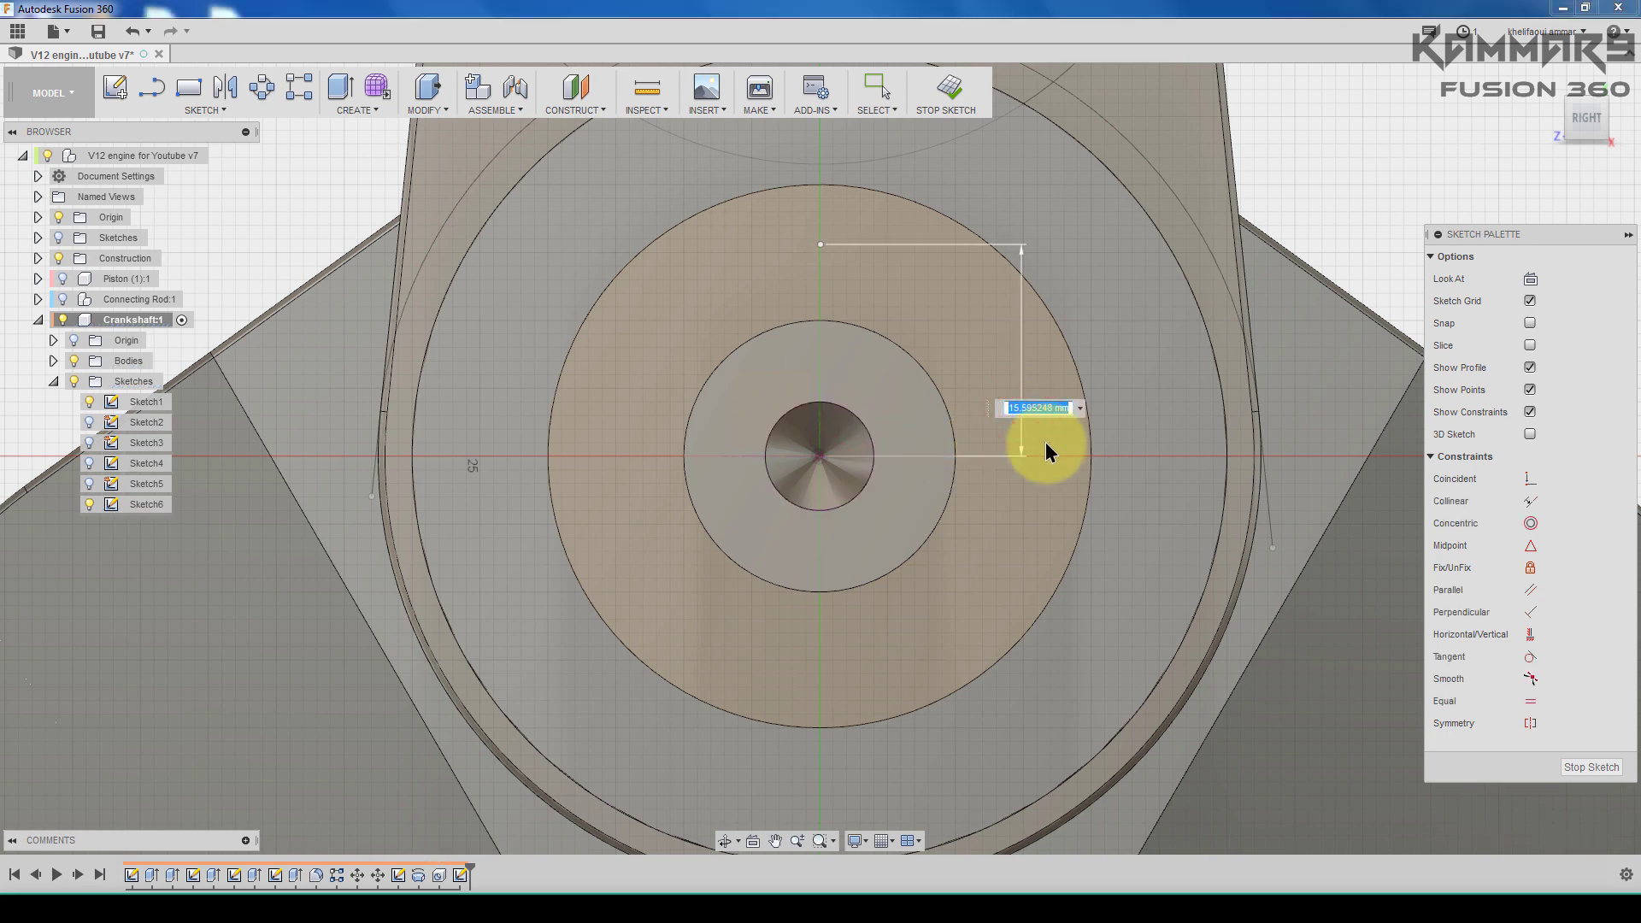
pyautogui.press('Return')
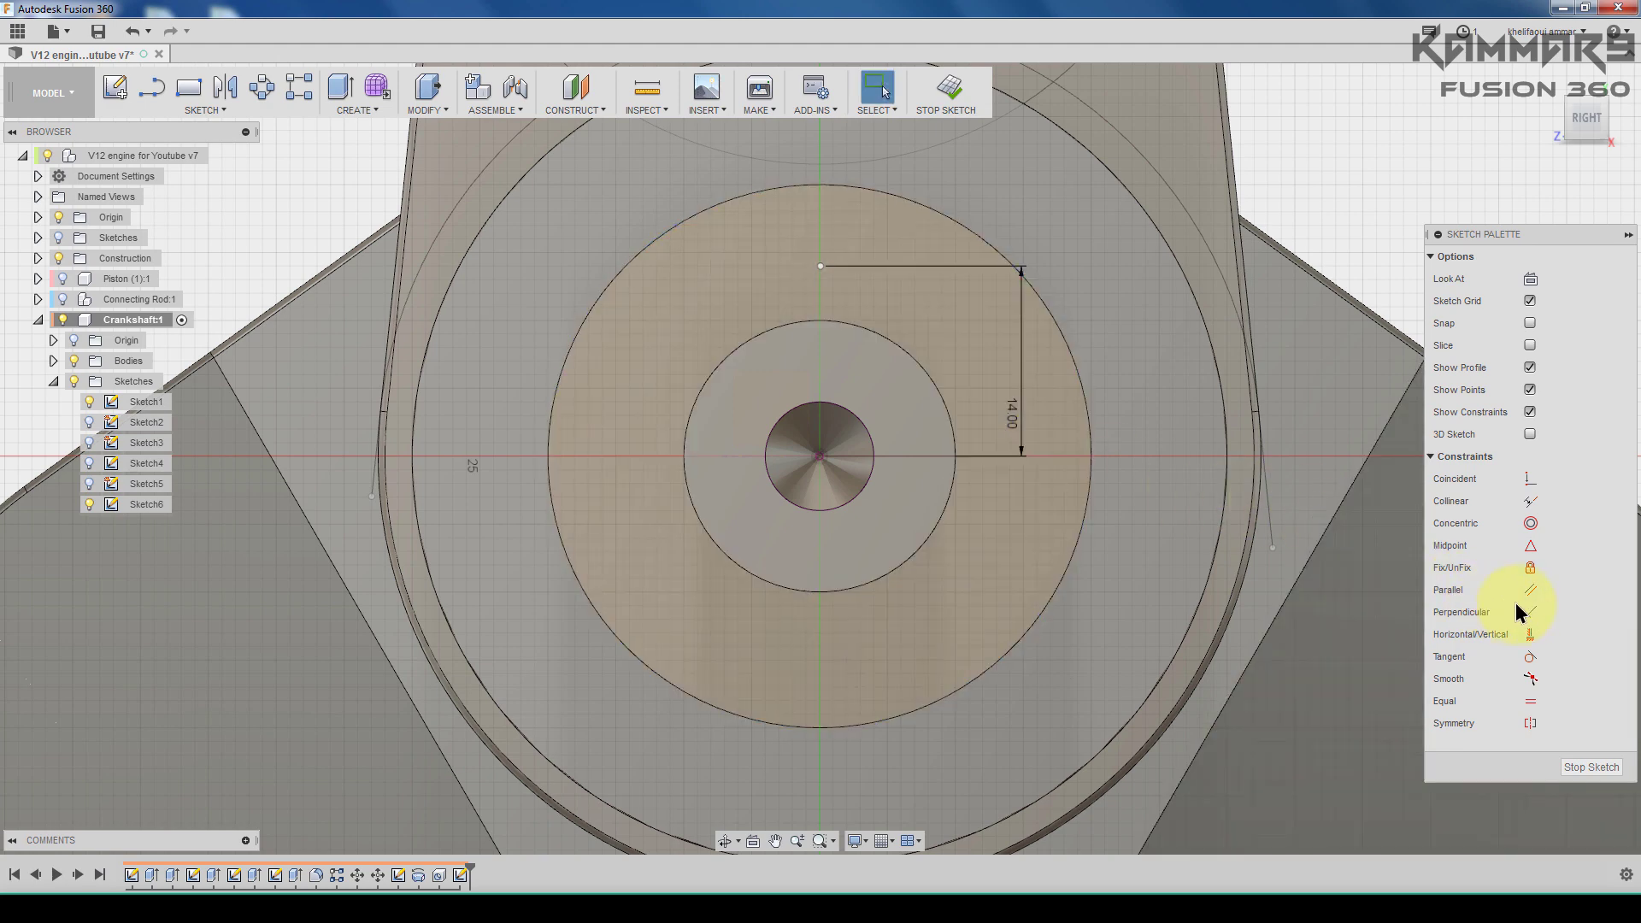
# Step: Align the sketch point vertically with the shaft centre using a Horizontal/Vertical constraint
pyautogui.click(1531, 634)
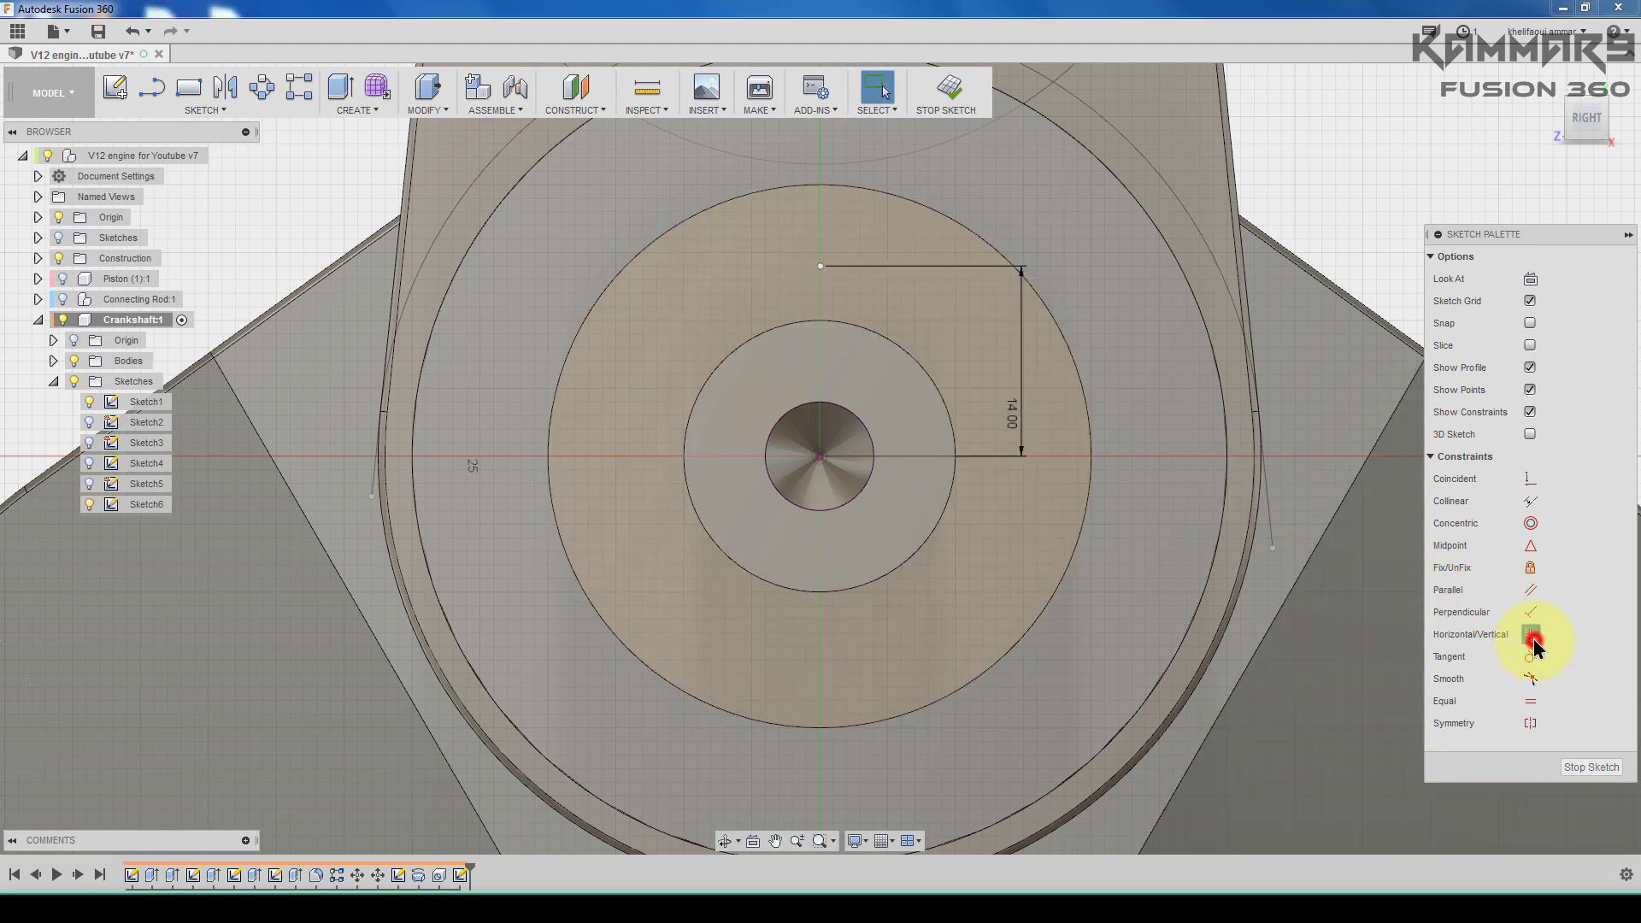
pyautogui.click(821, 268)
pyautogui.click(820, 457)
pyautogui.scroll(-3, 883, 532)
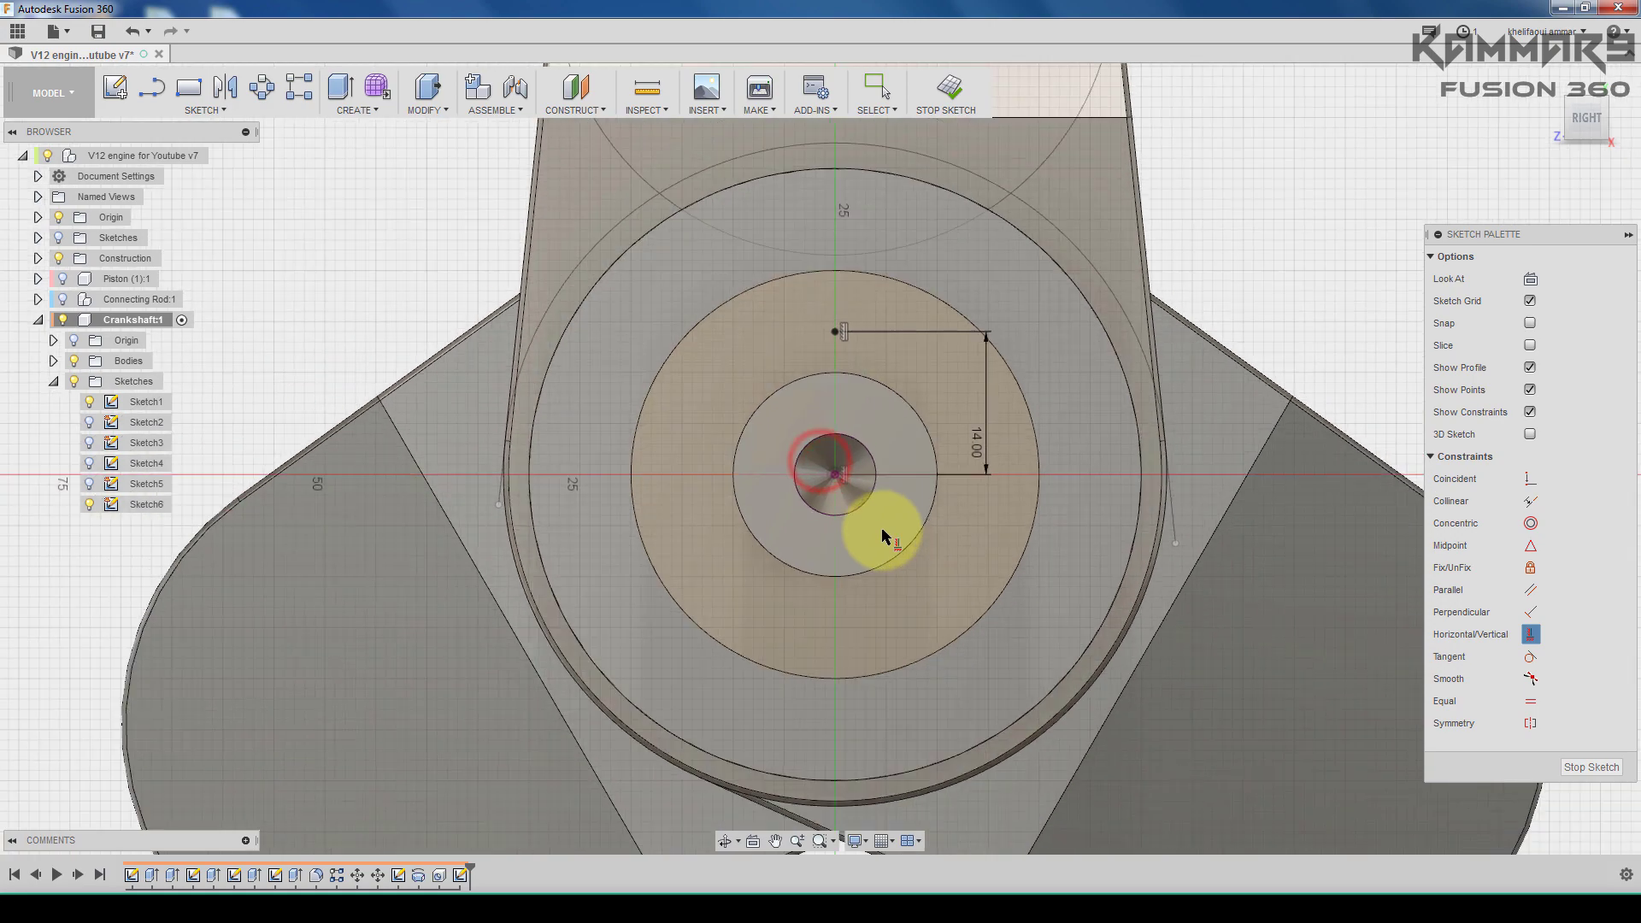
pyautogui.press('Escape')
pyautogui.scroll(-2, 1029, 482)
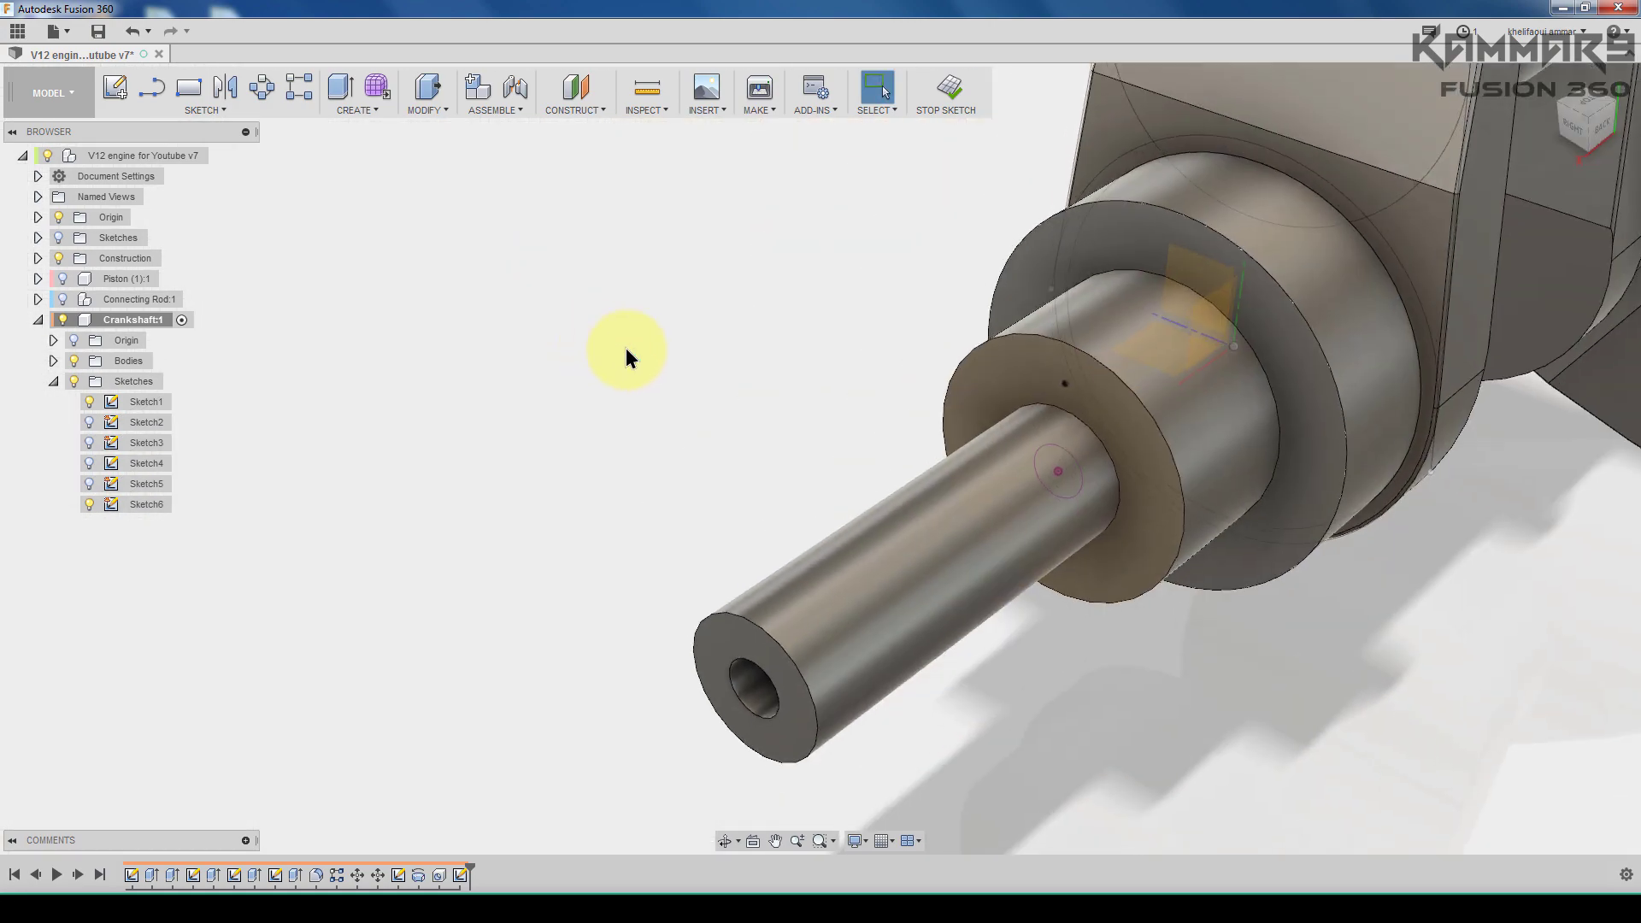
# Step: Create a simple hole at the sketch point on the ring face with a diameter of 4 mm and a depth of 15 mm
pyautogui.press('h')
pyautogui.moveTo(861, 392); pyautogui.dragTo(542, 469, button='middle')
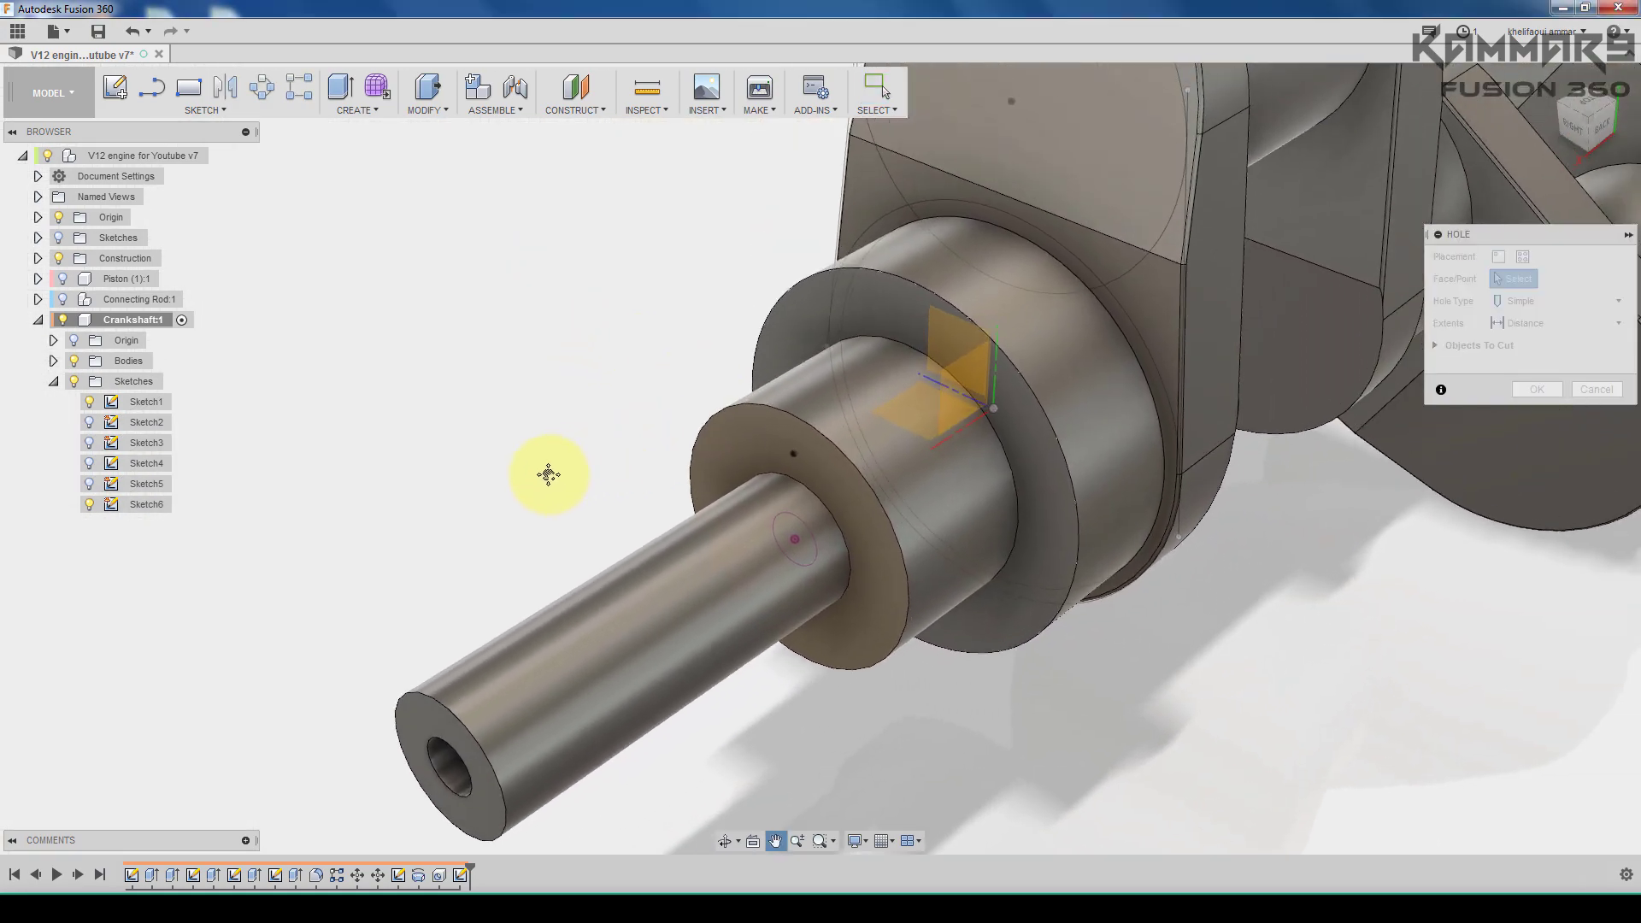
pyautogui.click(799, 454)
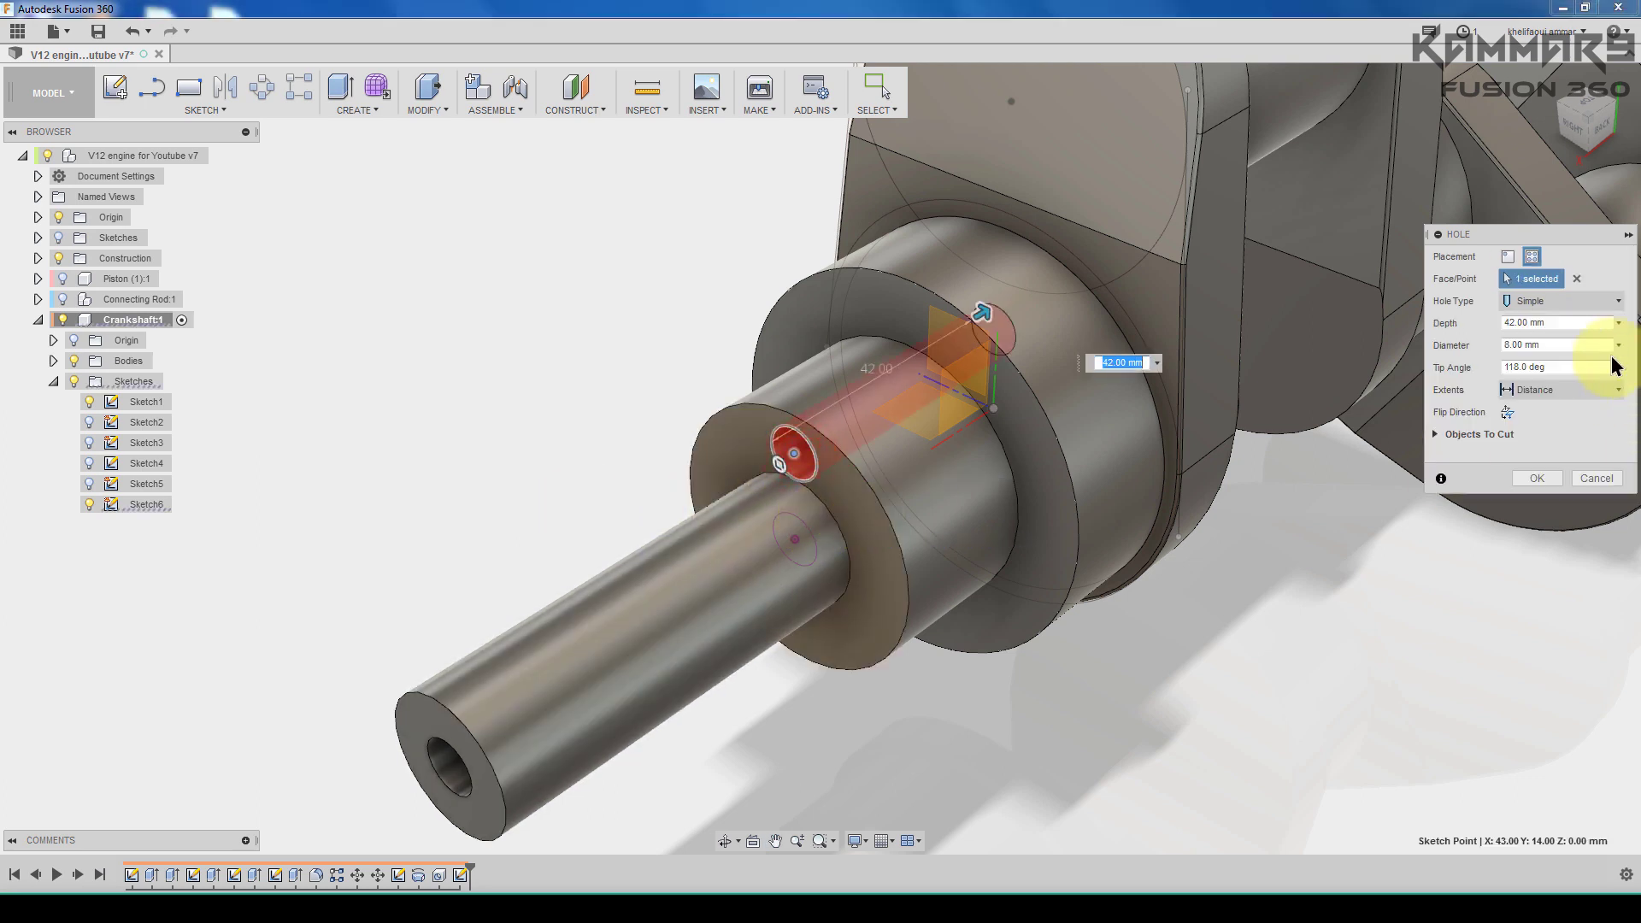
pyautogui.click(1549, 347)
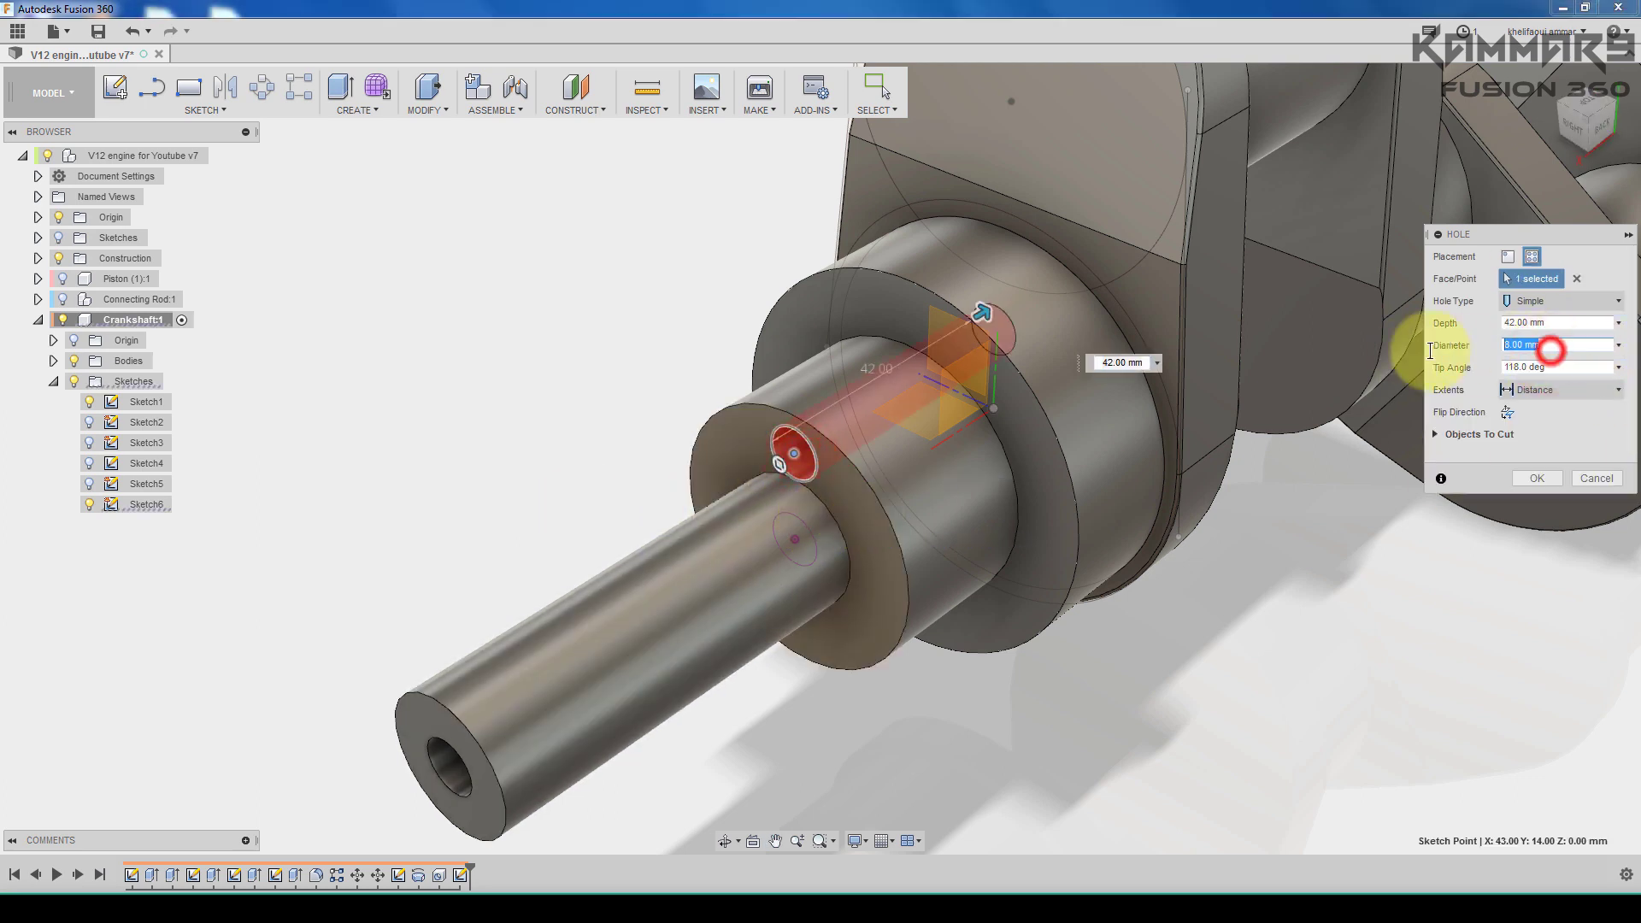
pyautogui.write('4')
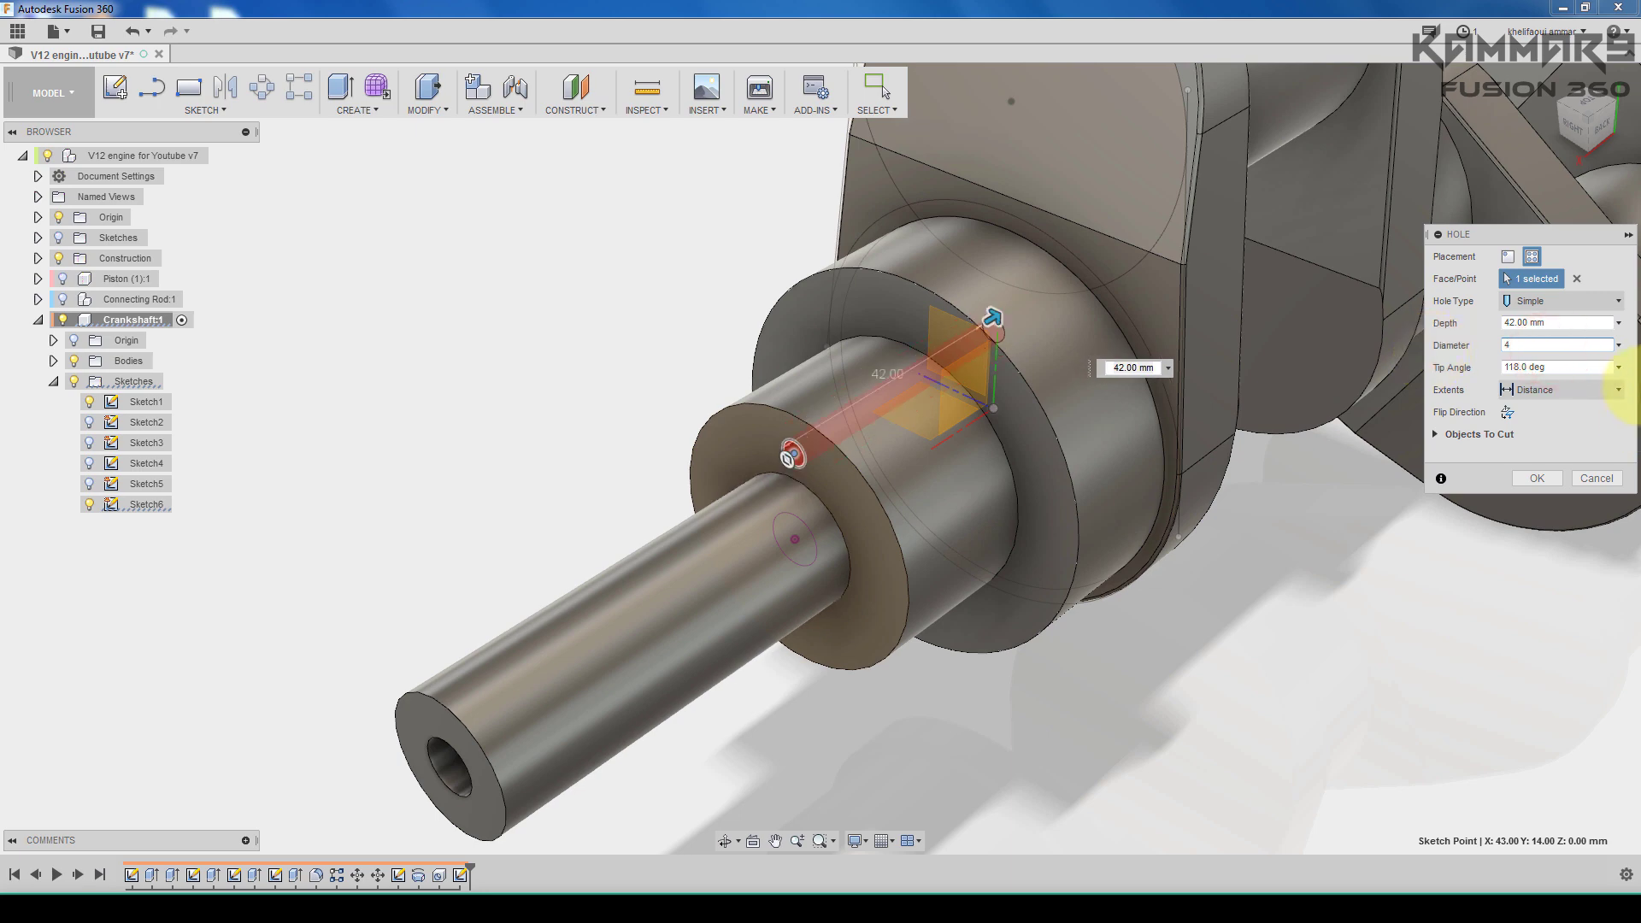
pyautogui.click(1557, 324)
pyautogui.write('15')
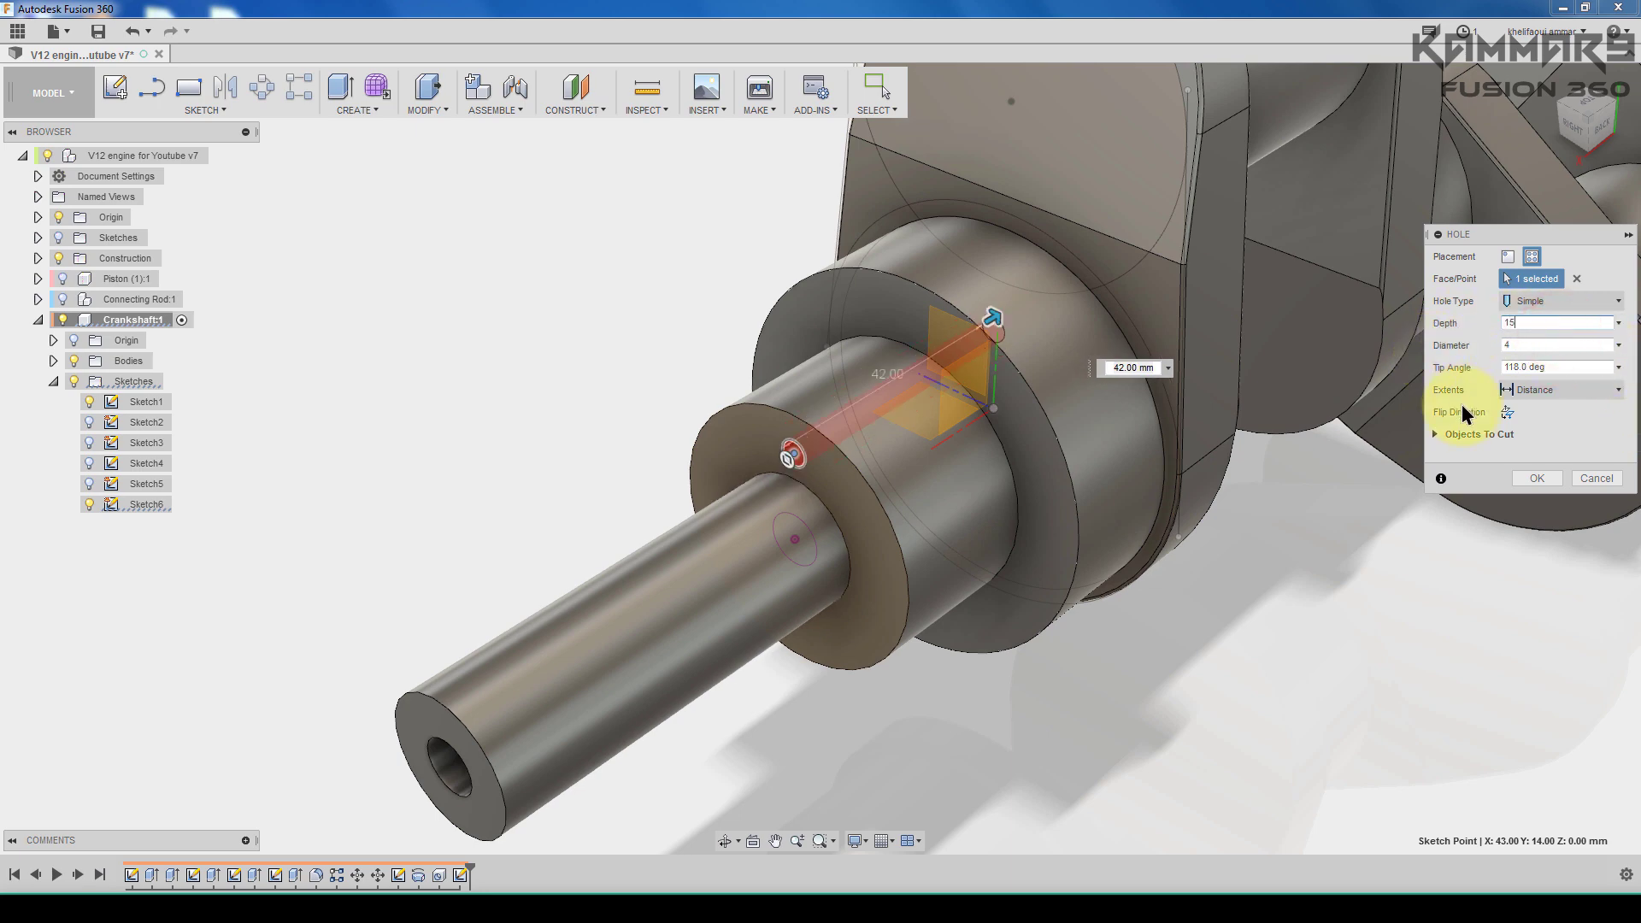
pyautogui.click(1534, 479)
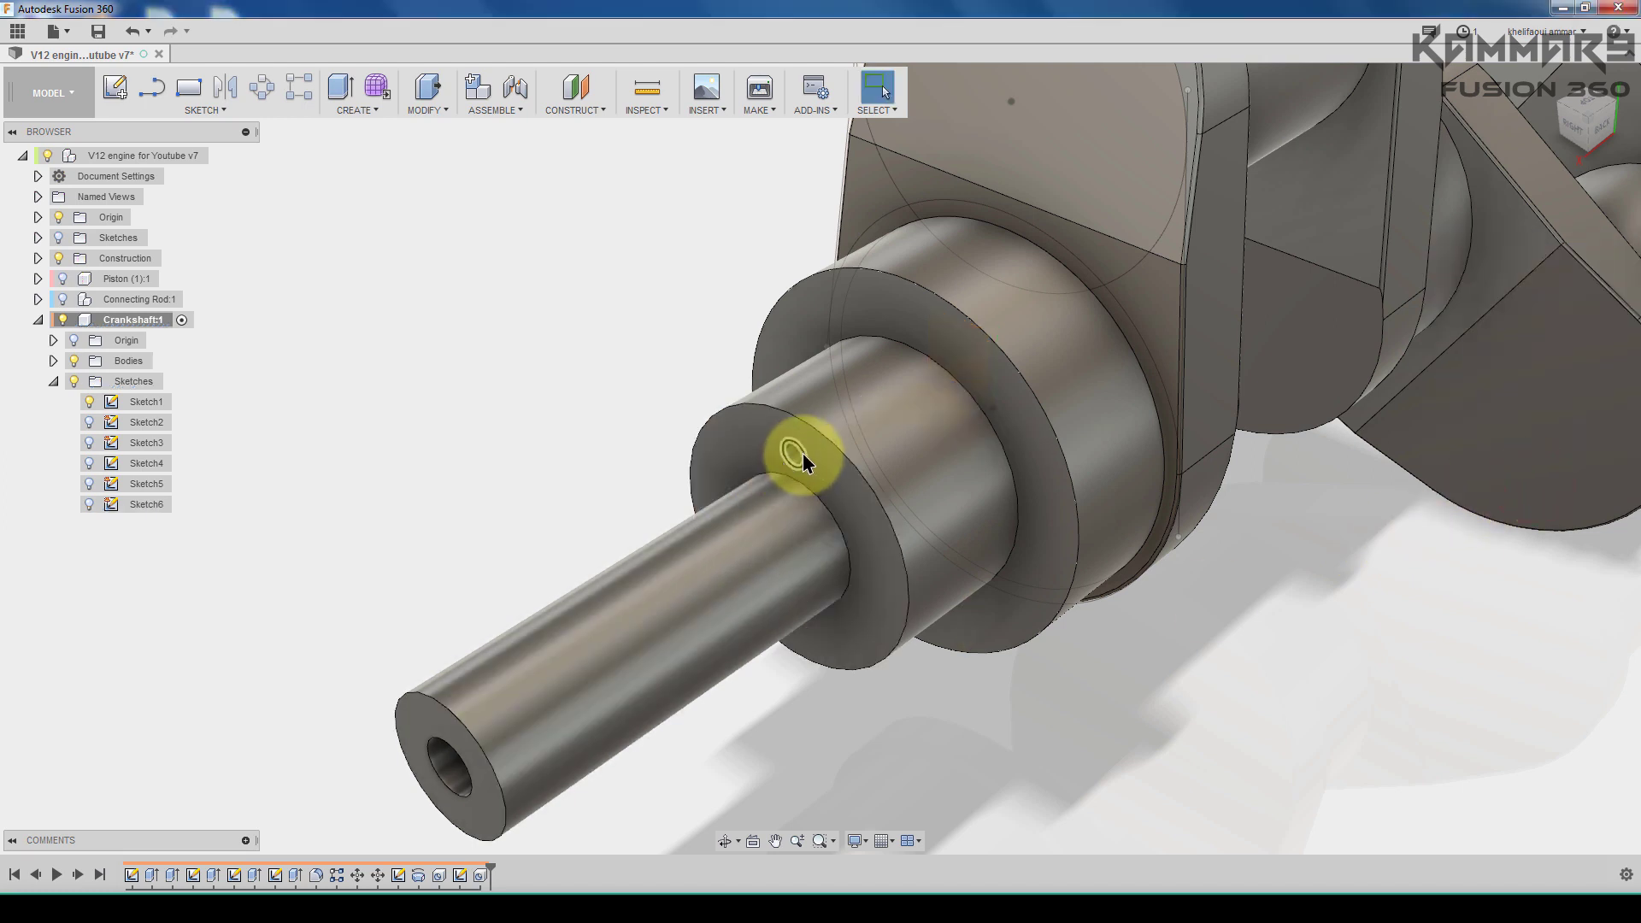
# Step: Create a full circular pattern of the small hole feature around the axis of the shaft's stepped cylinder with a quantity of 6
pyautogui.click(373, 113)
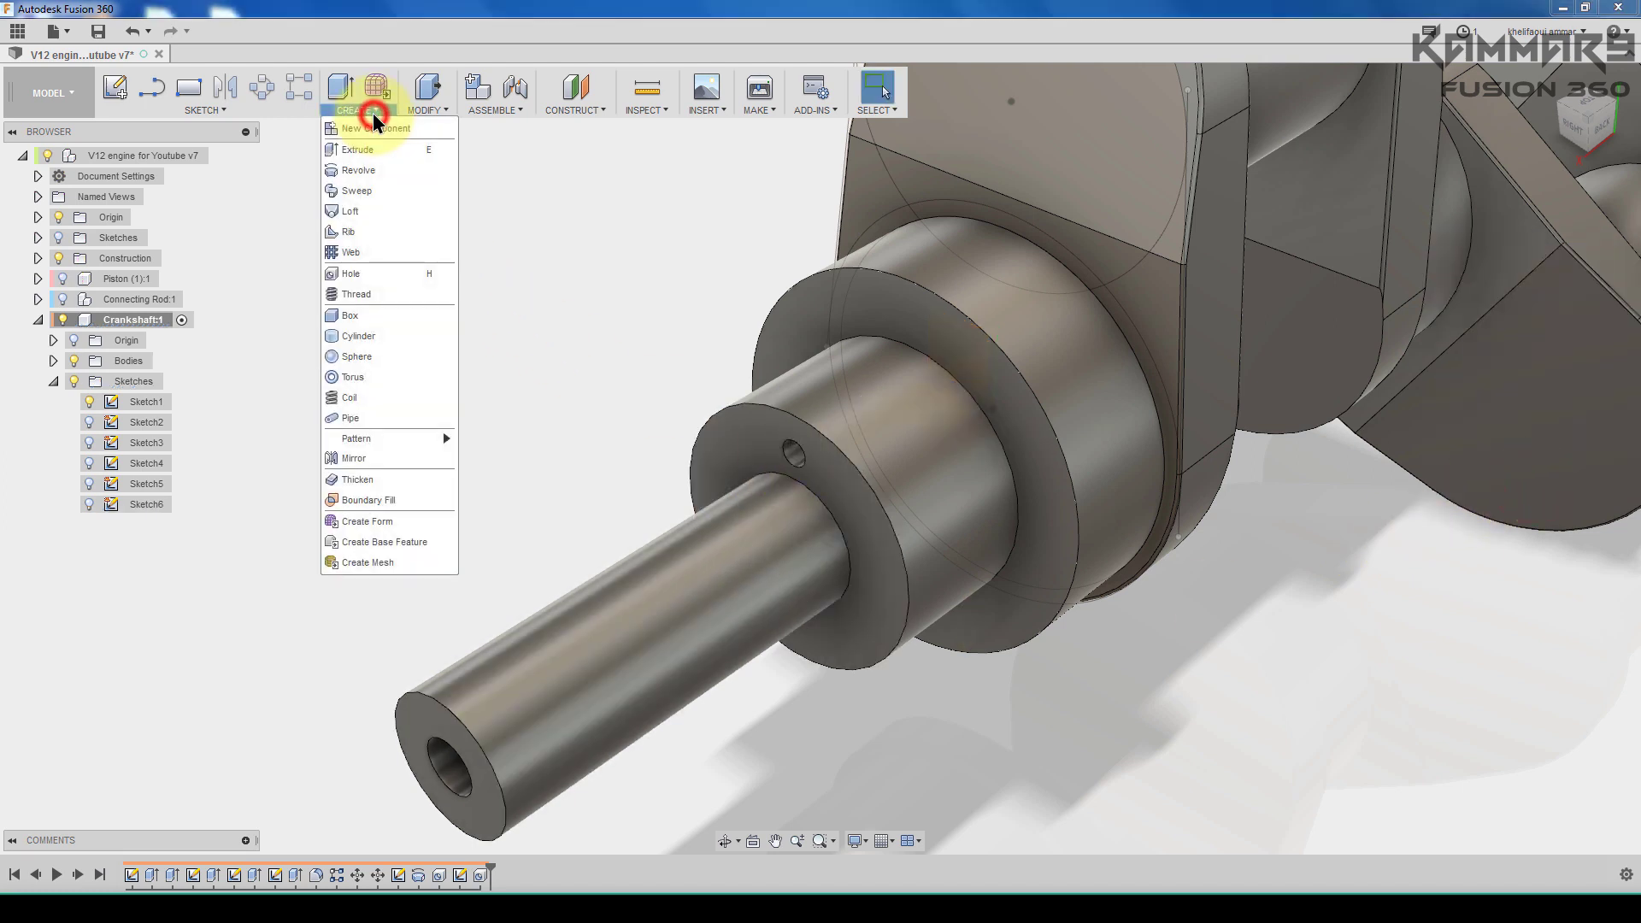
pyautogui.click(419, 111)
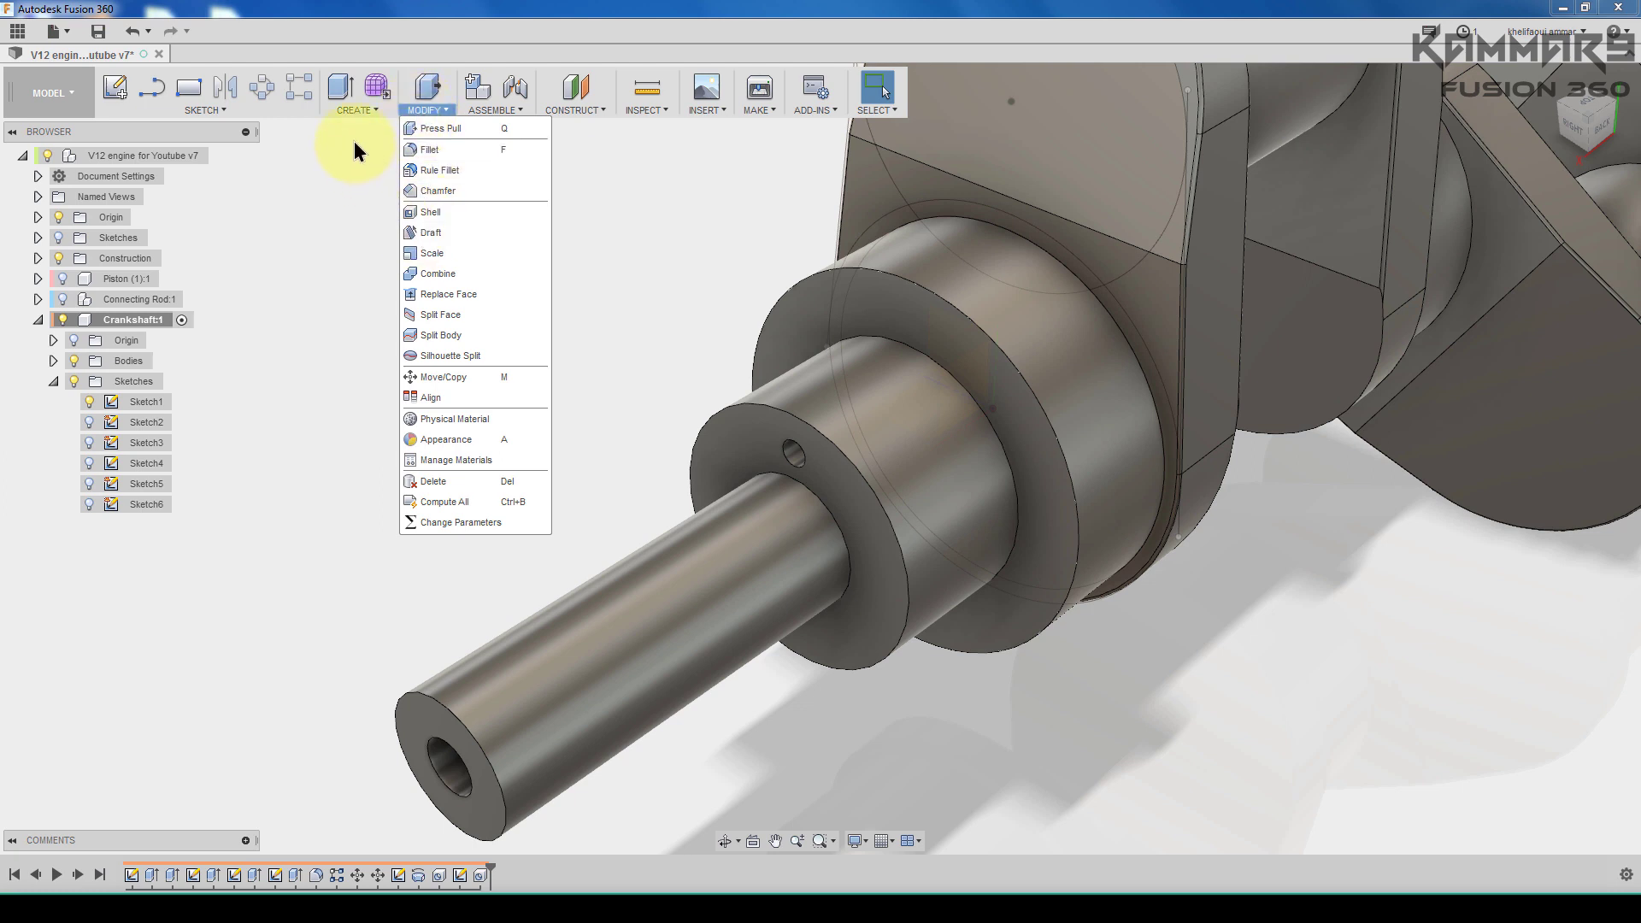
pyautogui.click(357, 110)
pyautogui.moveTo(376, 439)
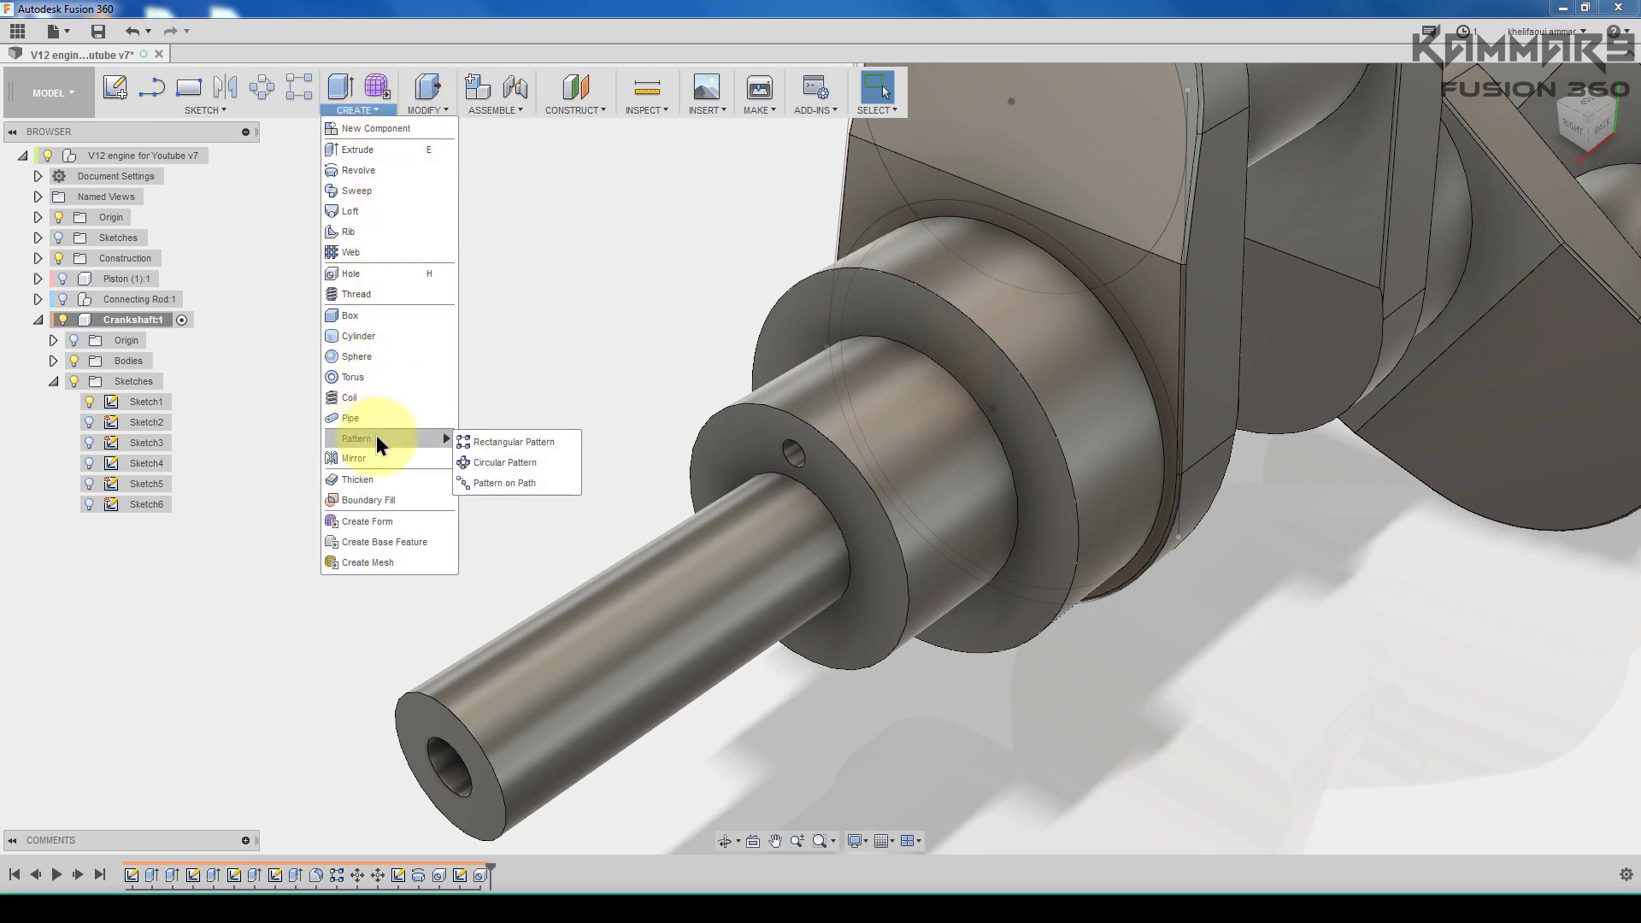
pyautogui.click(474, 455)
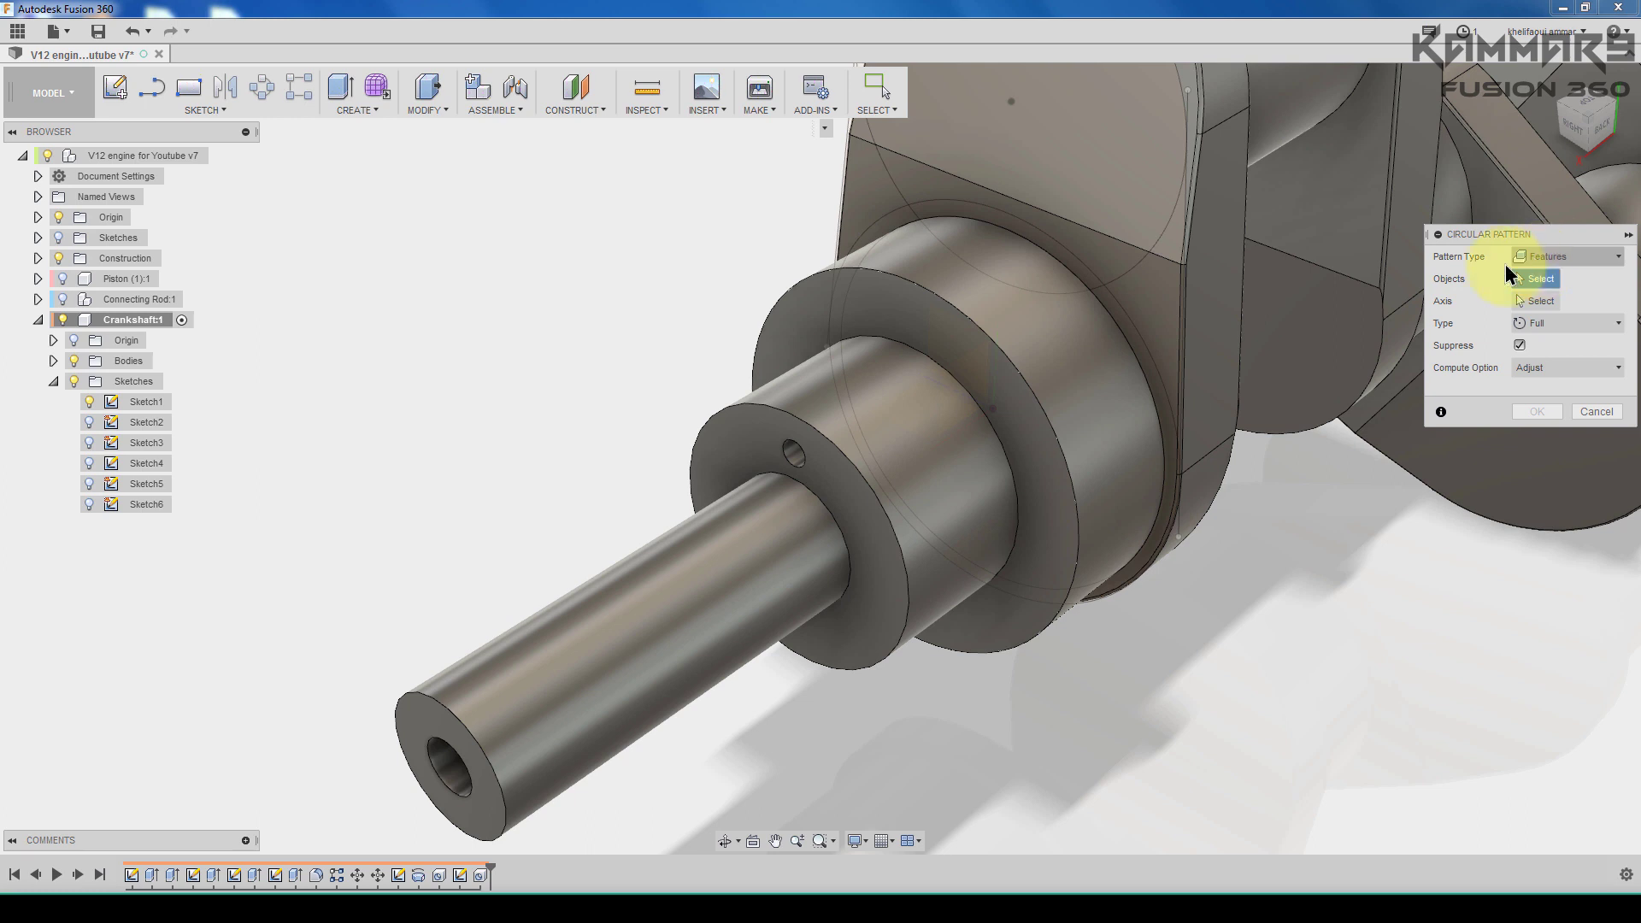
pyautogui.click(480, 877)
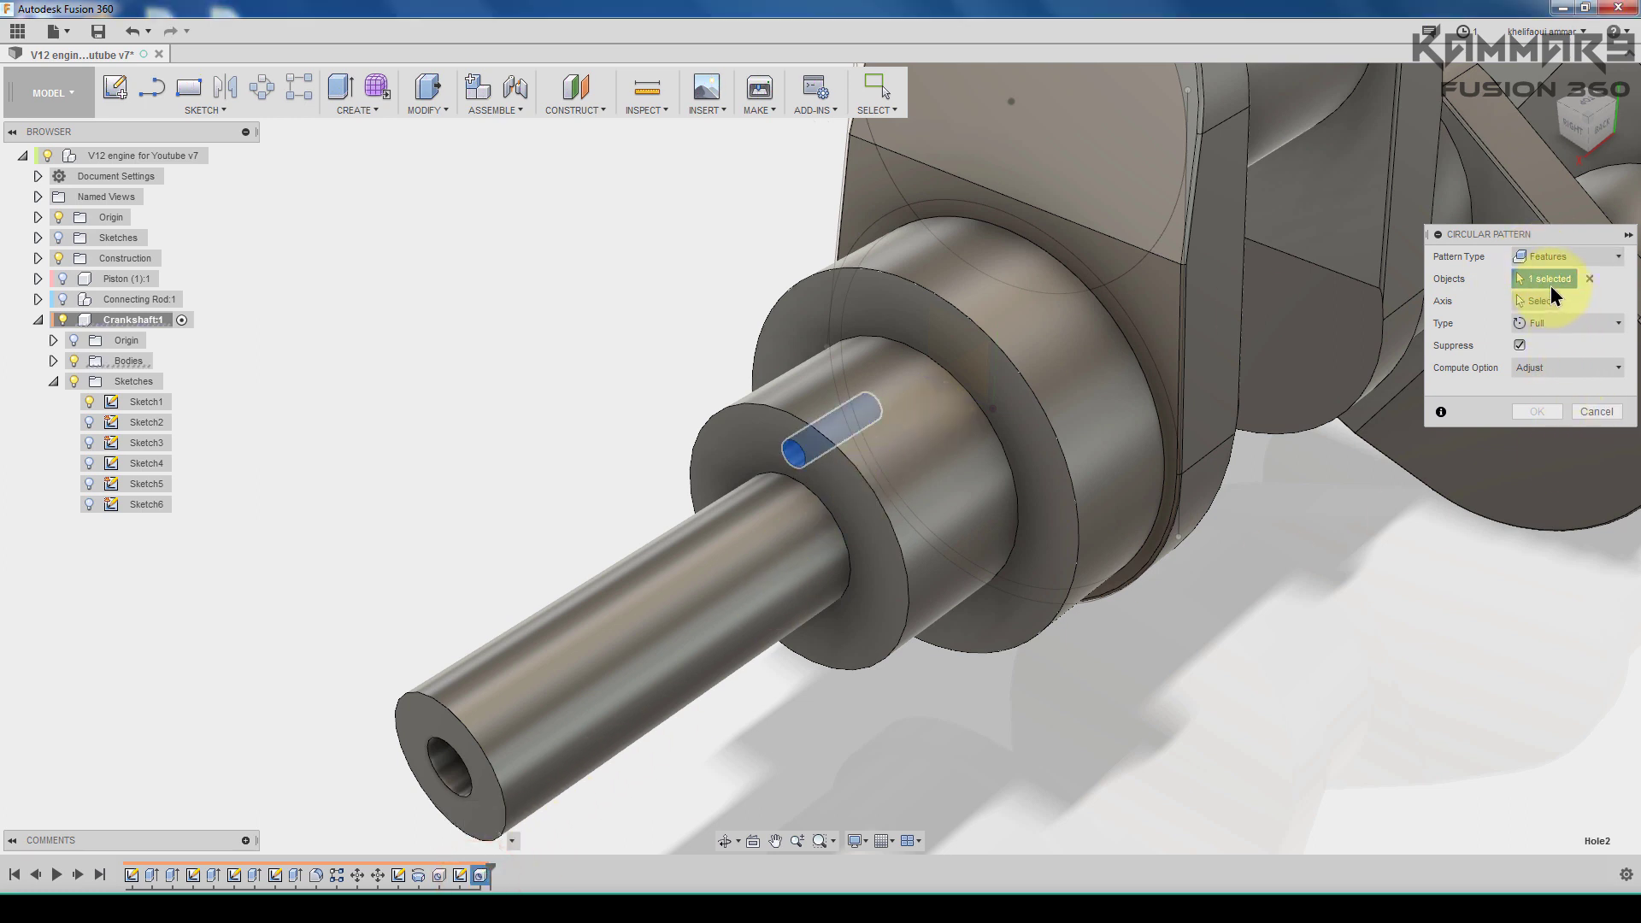
pyautogui.click(1542, 295)
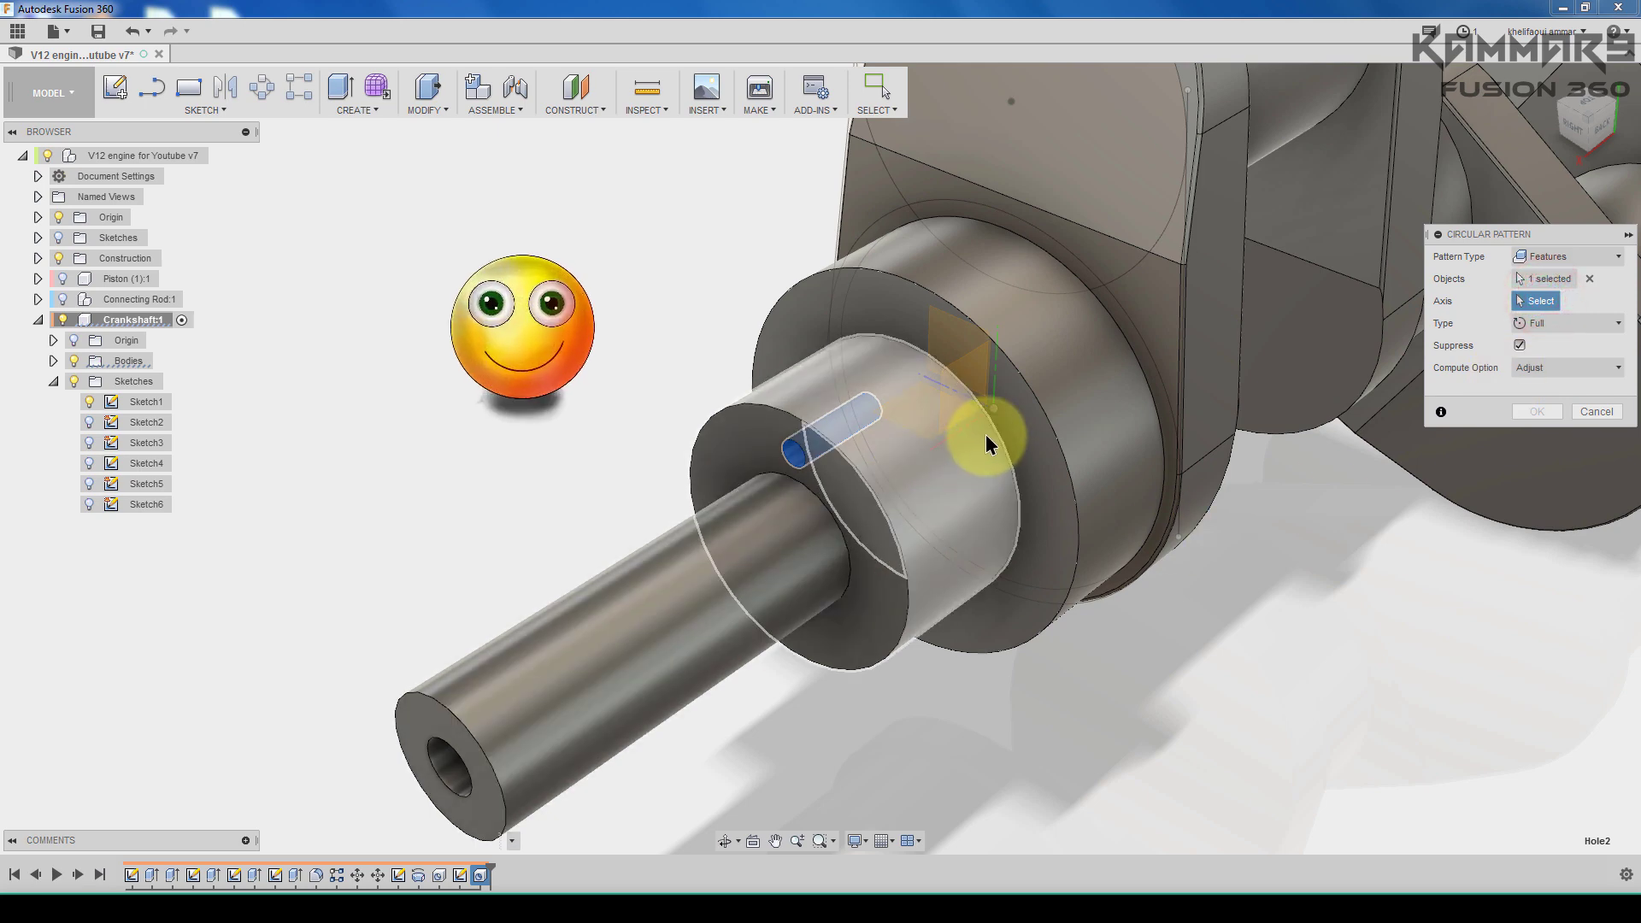
pyautogui.click(976, 421)
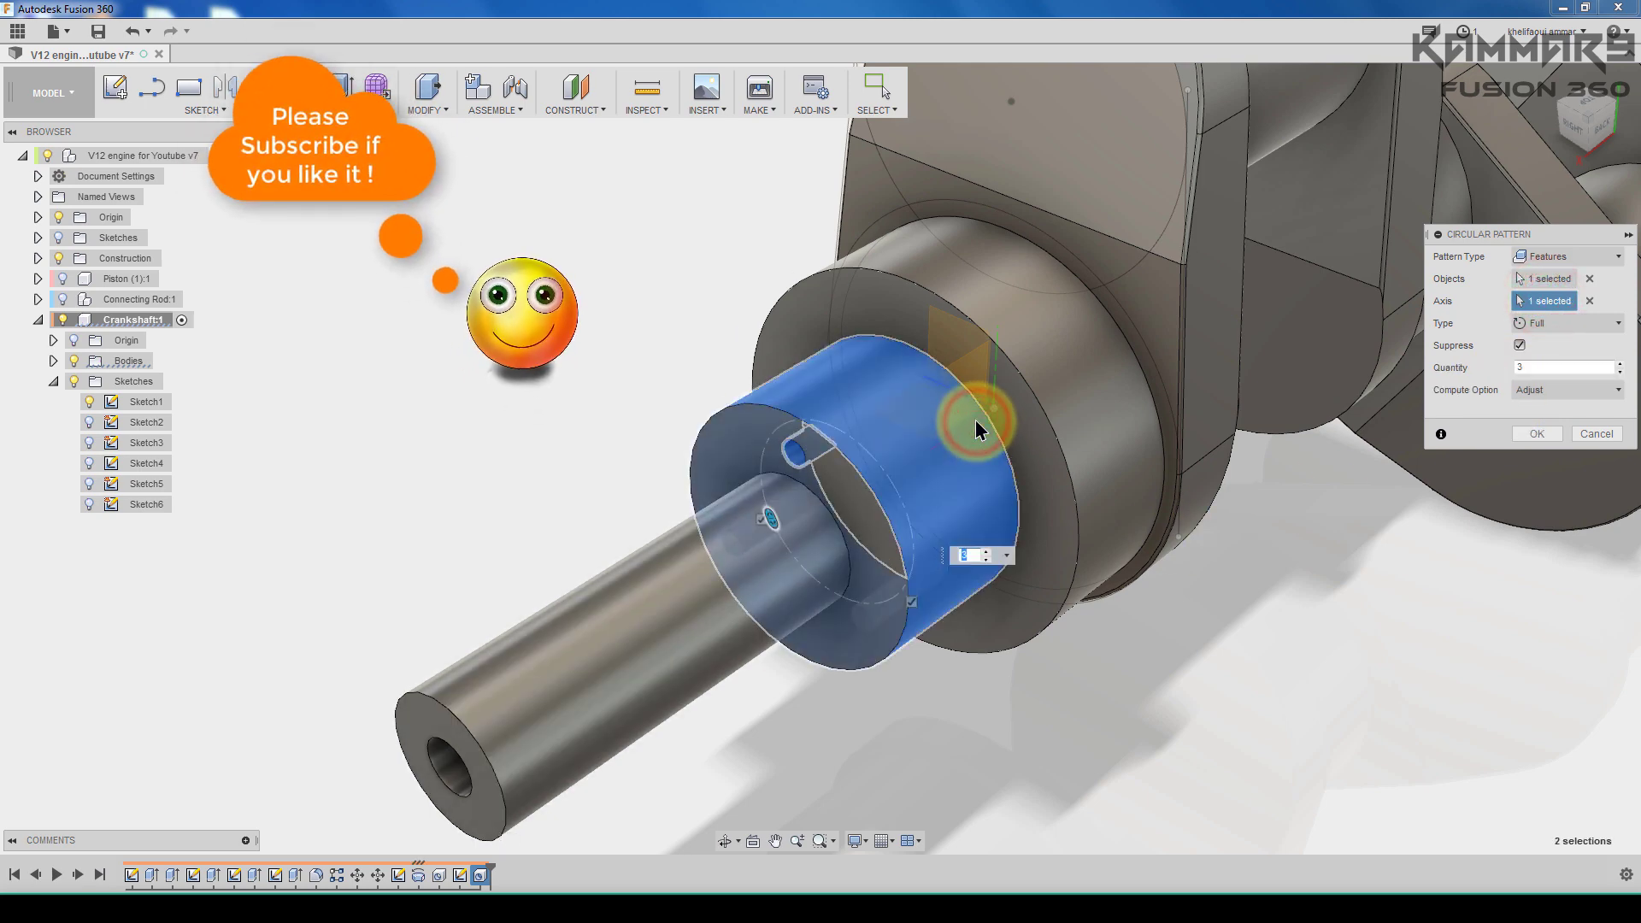
pyautogui.moveTo(1578, 142); pyautogui.dragTo(1595, 132)
pyautogui.moveTo(1554, 372); pyautogui.dragTo(1461, 364)
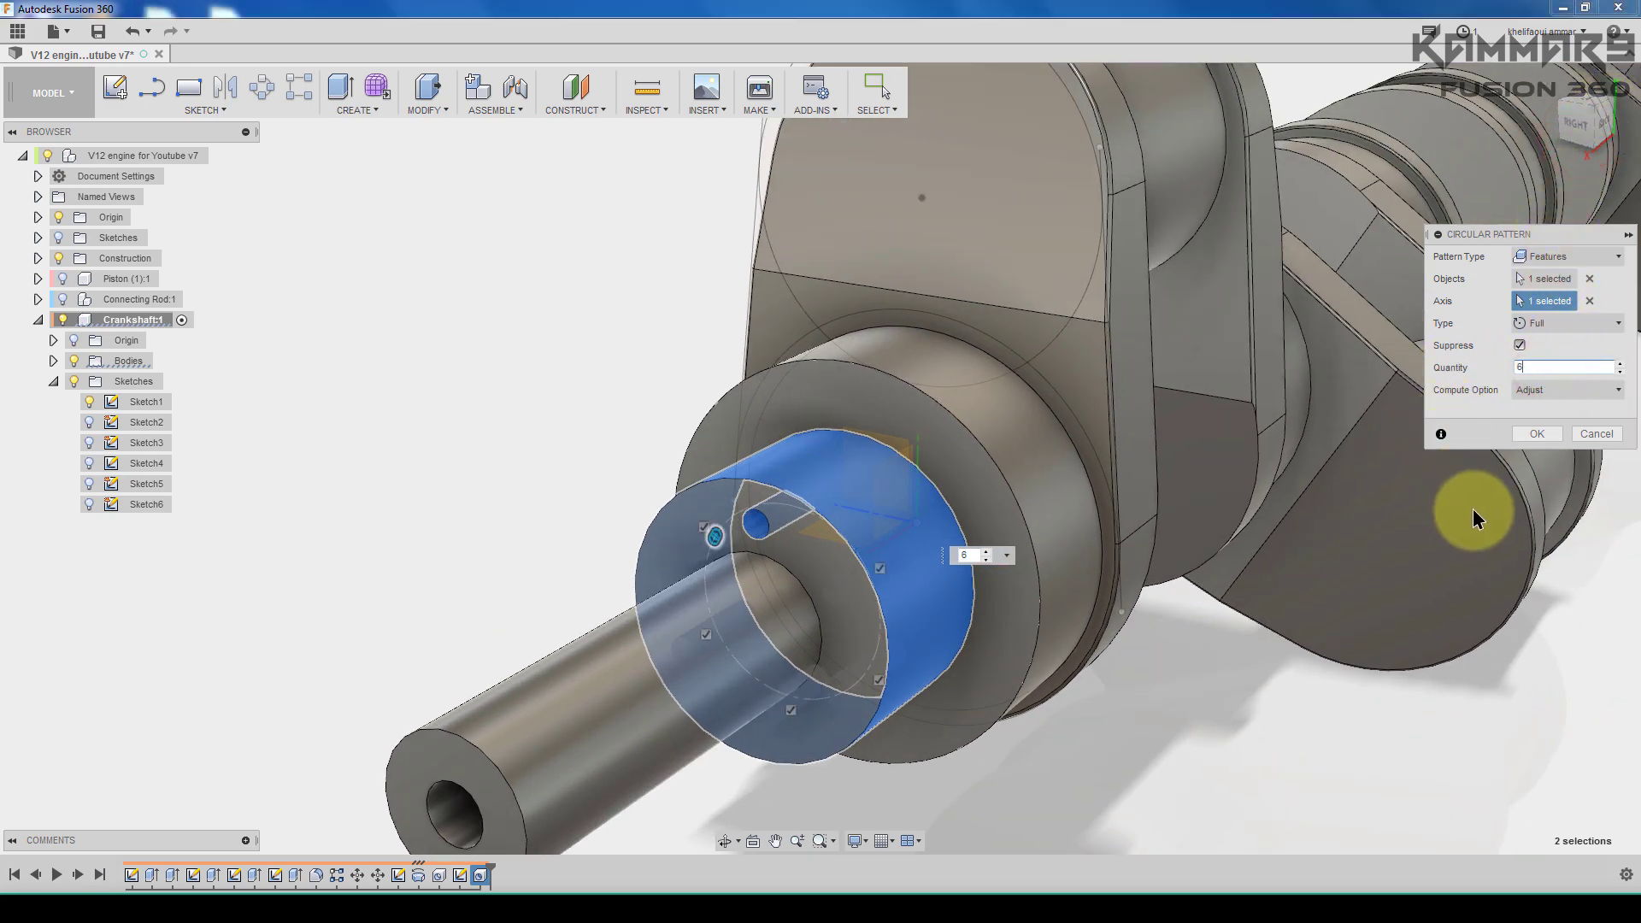
pyautogui.click(1550, 436)
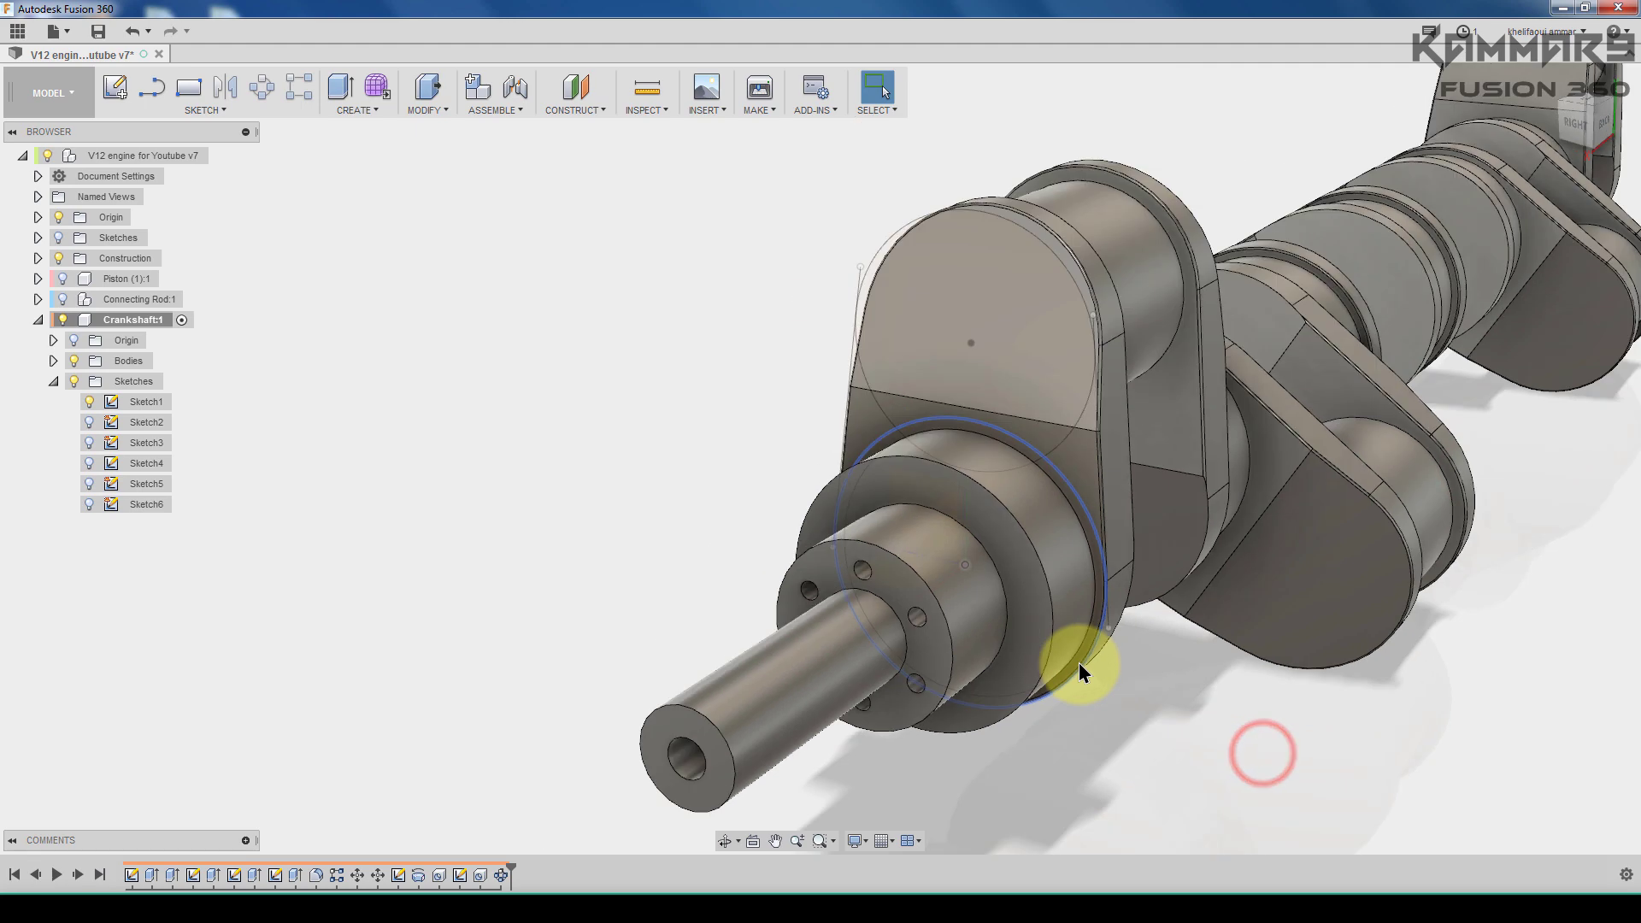
# Step: Save the design with the patterned holes as a new version
pyautogui.hotkey('ctrl', 's')
pyautogui.click(802, 468)
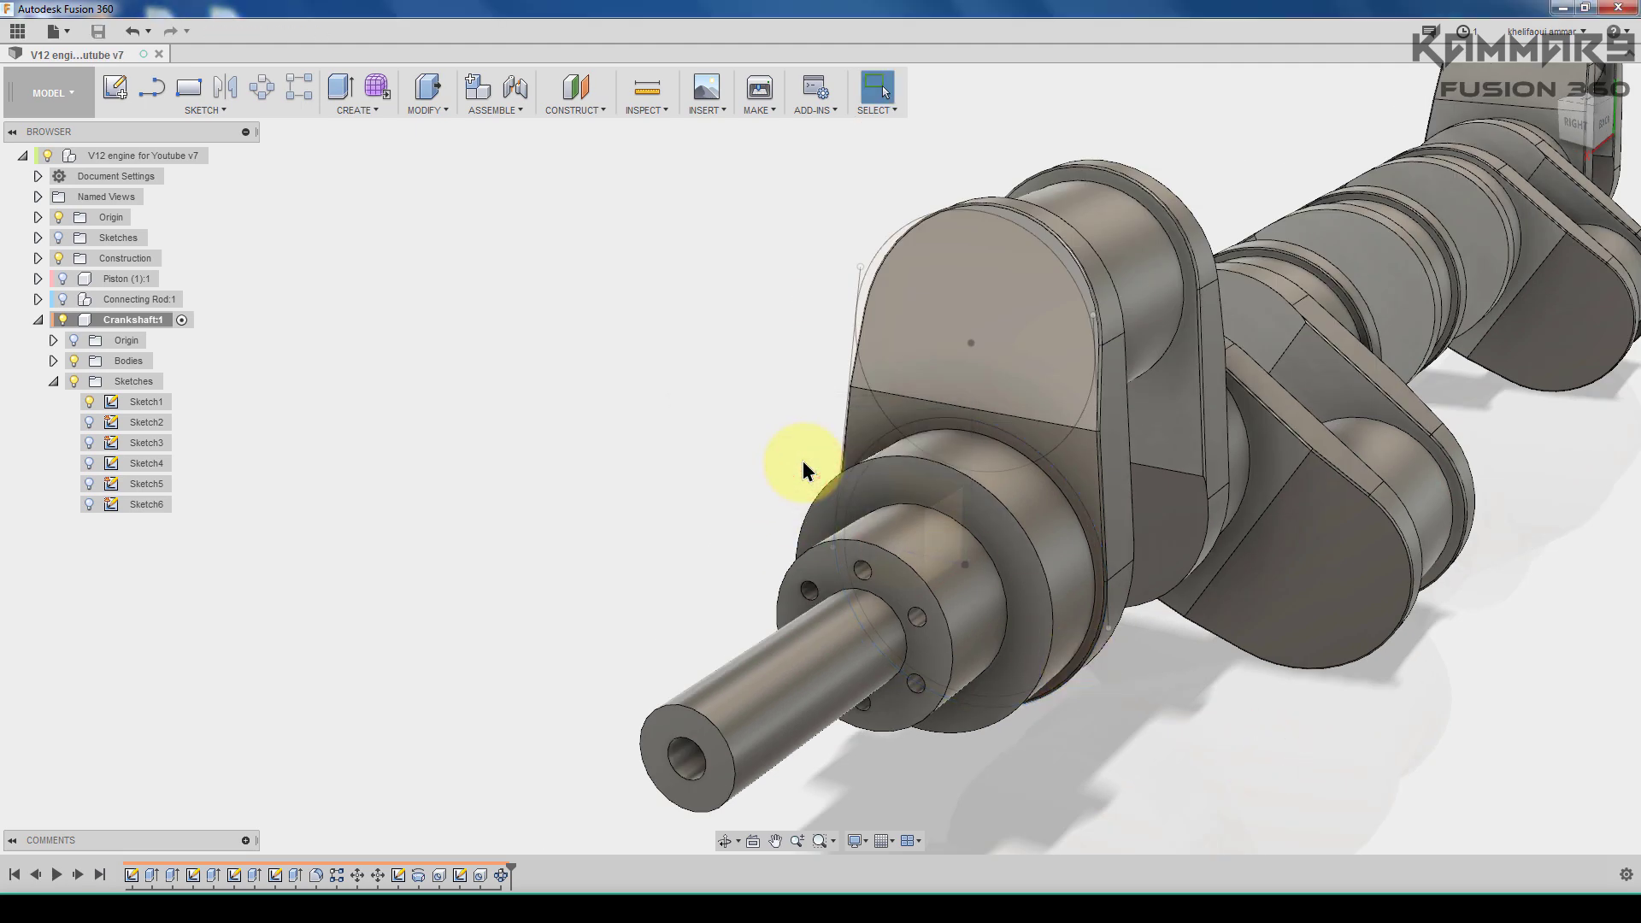
# Step: Start a new sketch on the horizontal origin plane that runs through the crankshaft's axis
pyautogui.moveTo(770, 641); pyautogui.dragTo(813, 482, button='middle')
pyautogui.scroll(3, 759, 577)
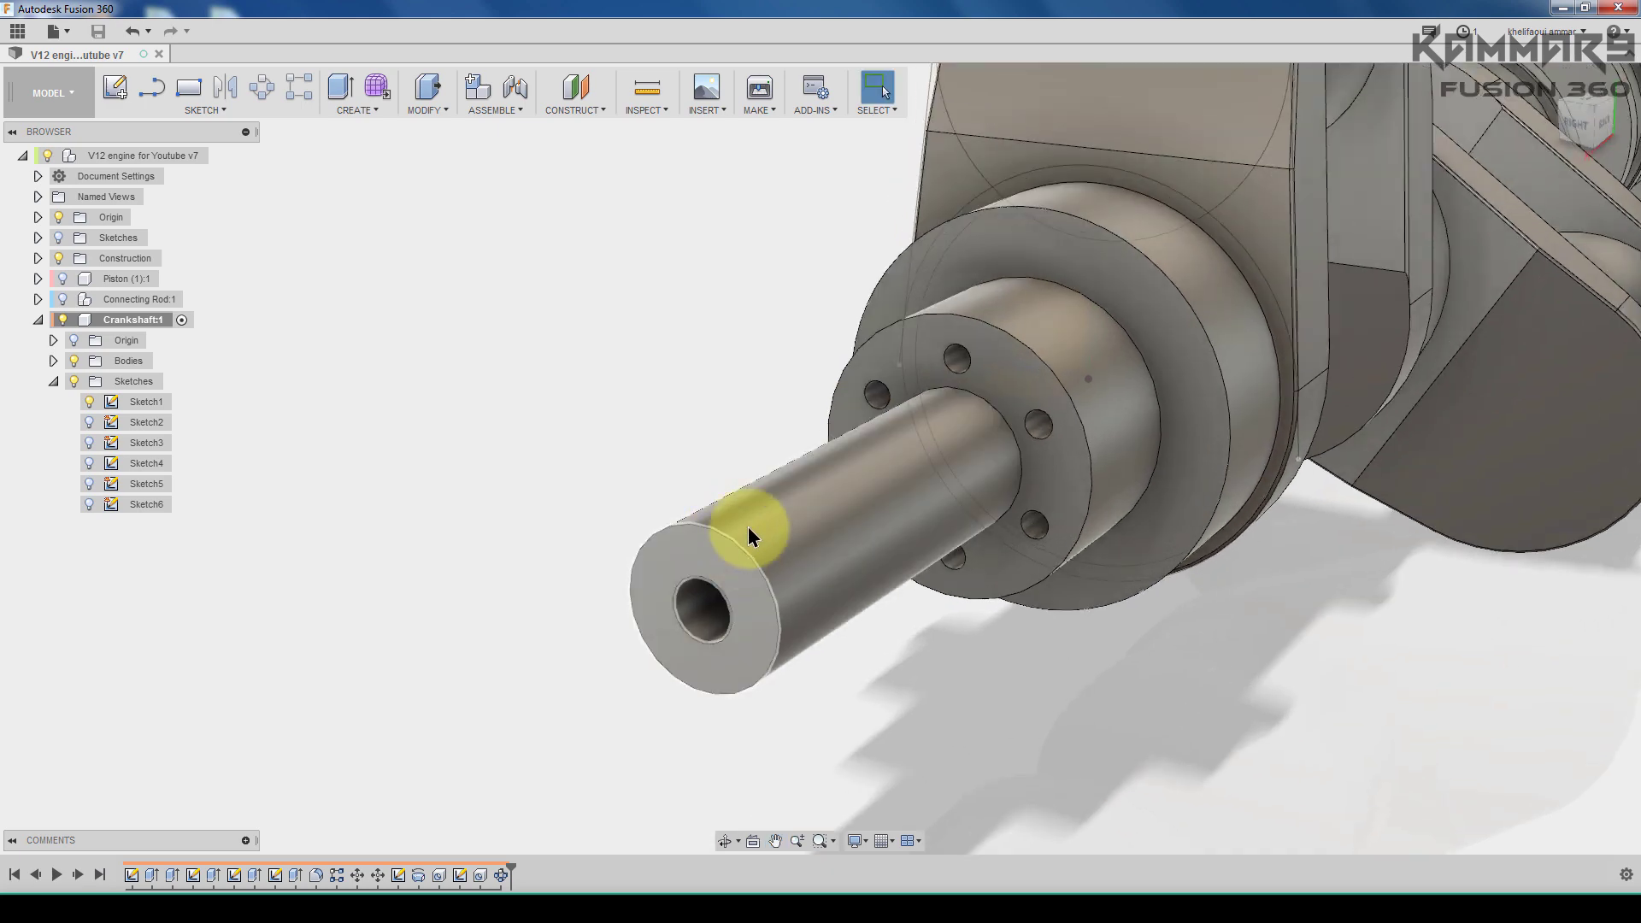
pyautogui.scroll(1, 718, 571)
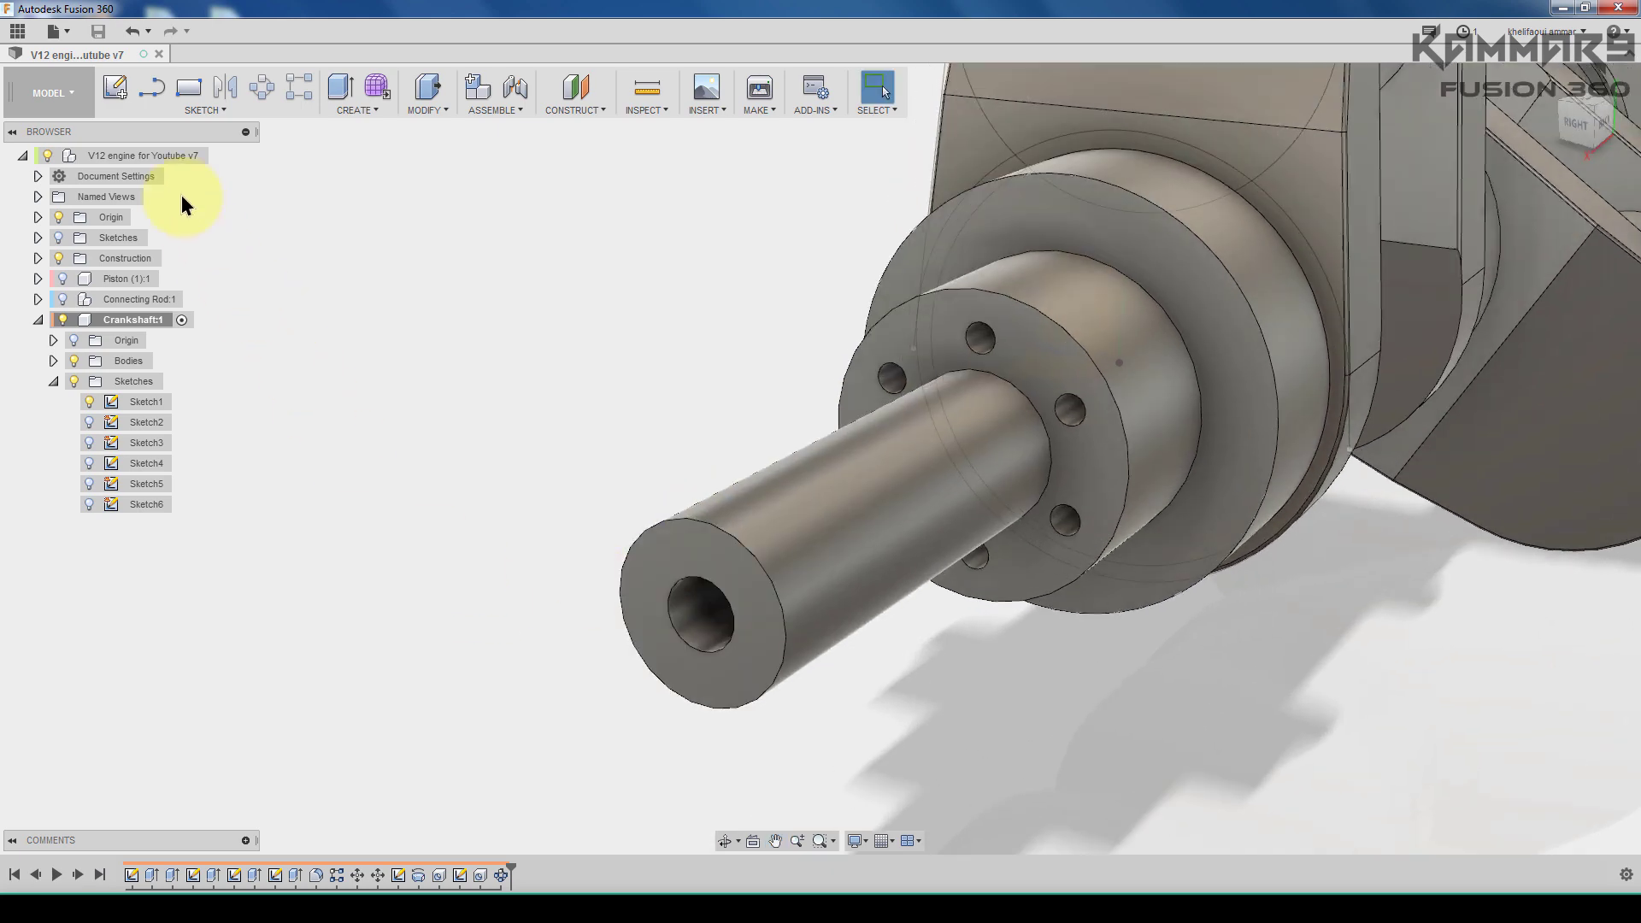
pyautogui.click(111, 92)
pyautogui.click(992, 396)
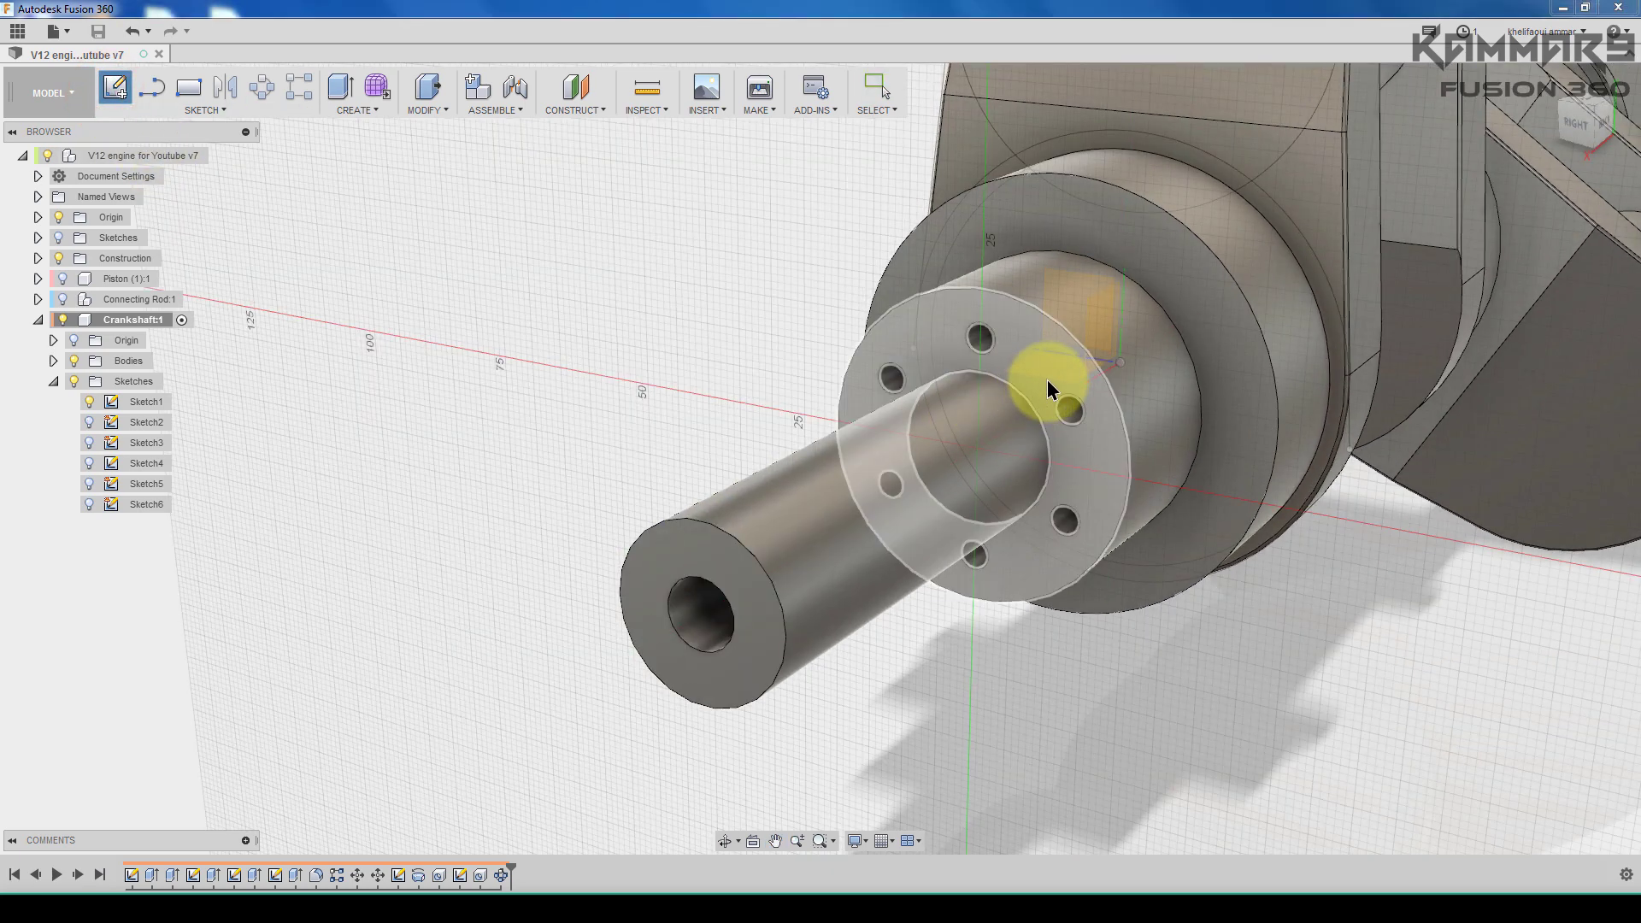
pyautogui.moveTo(1037, 388)
pyautogui.keyDown('shift'); pyautogui.mouseDown(button='middle')
pyautogui.moveTo(1029, 418)
pyautogui.moveTo(1074, 301)
pyautogui.mouseUp(button='middle'); pyautogui.keyUp('shift')
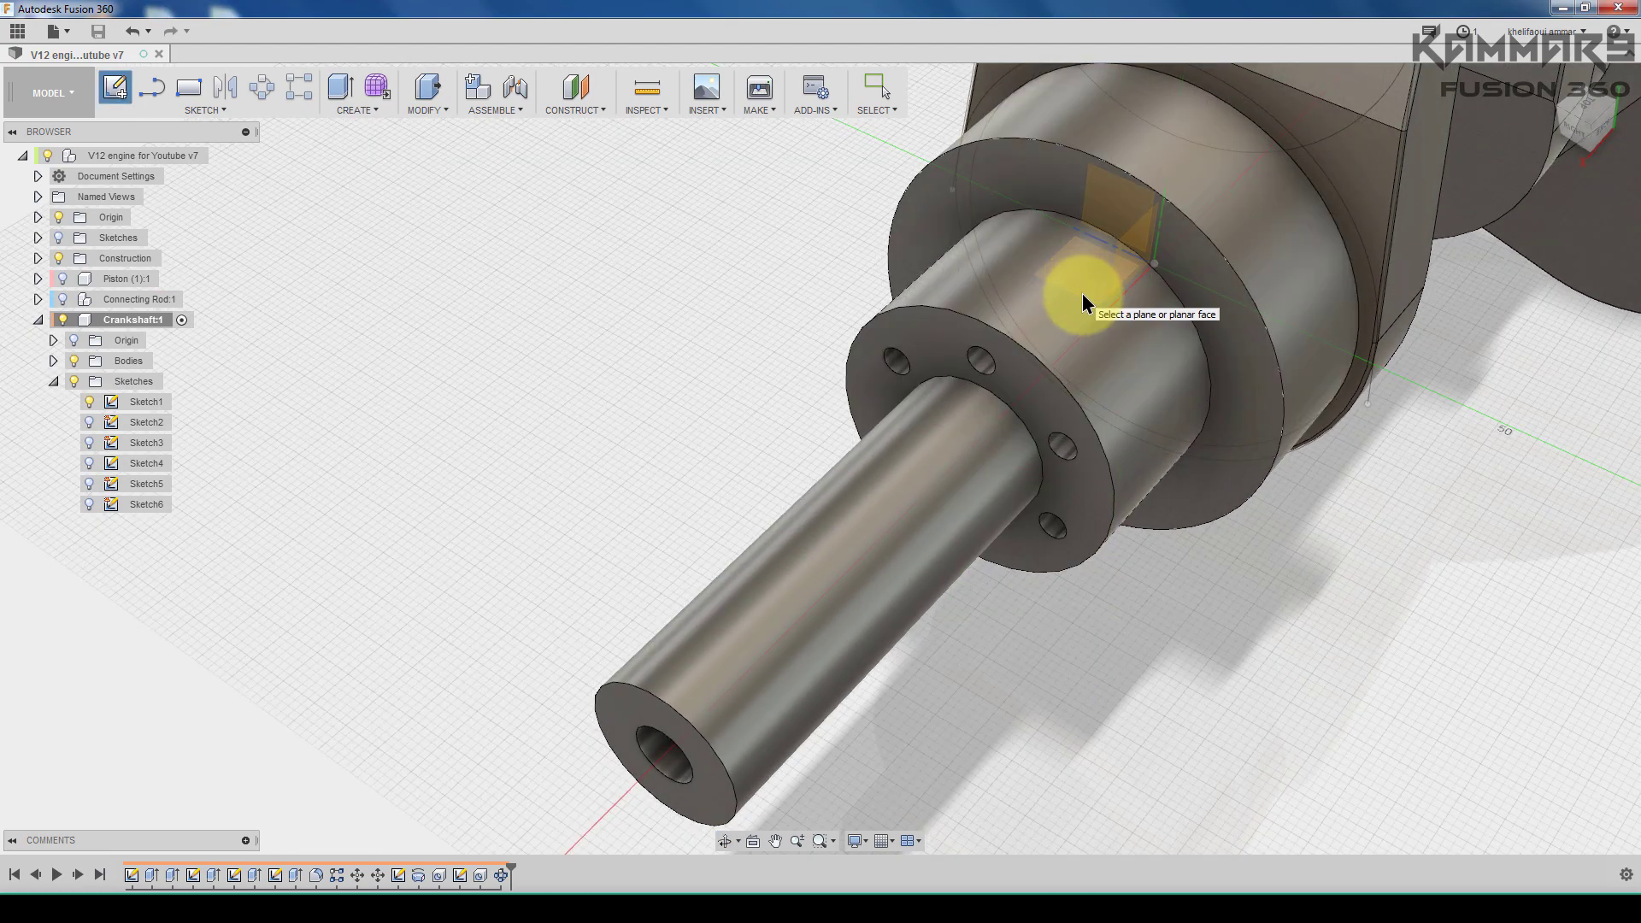
pyautogui.click(1082, 290)
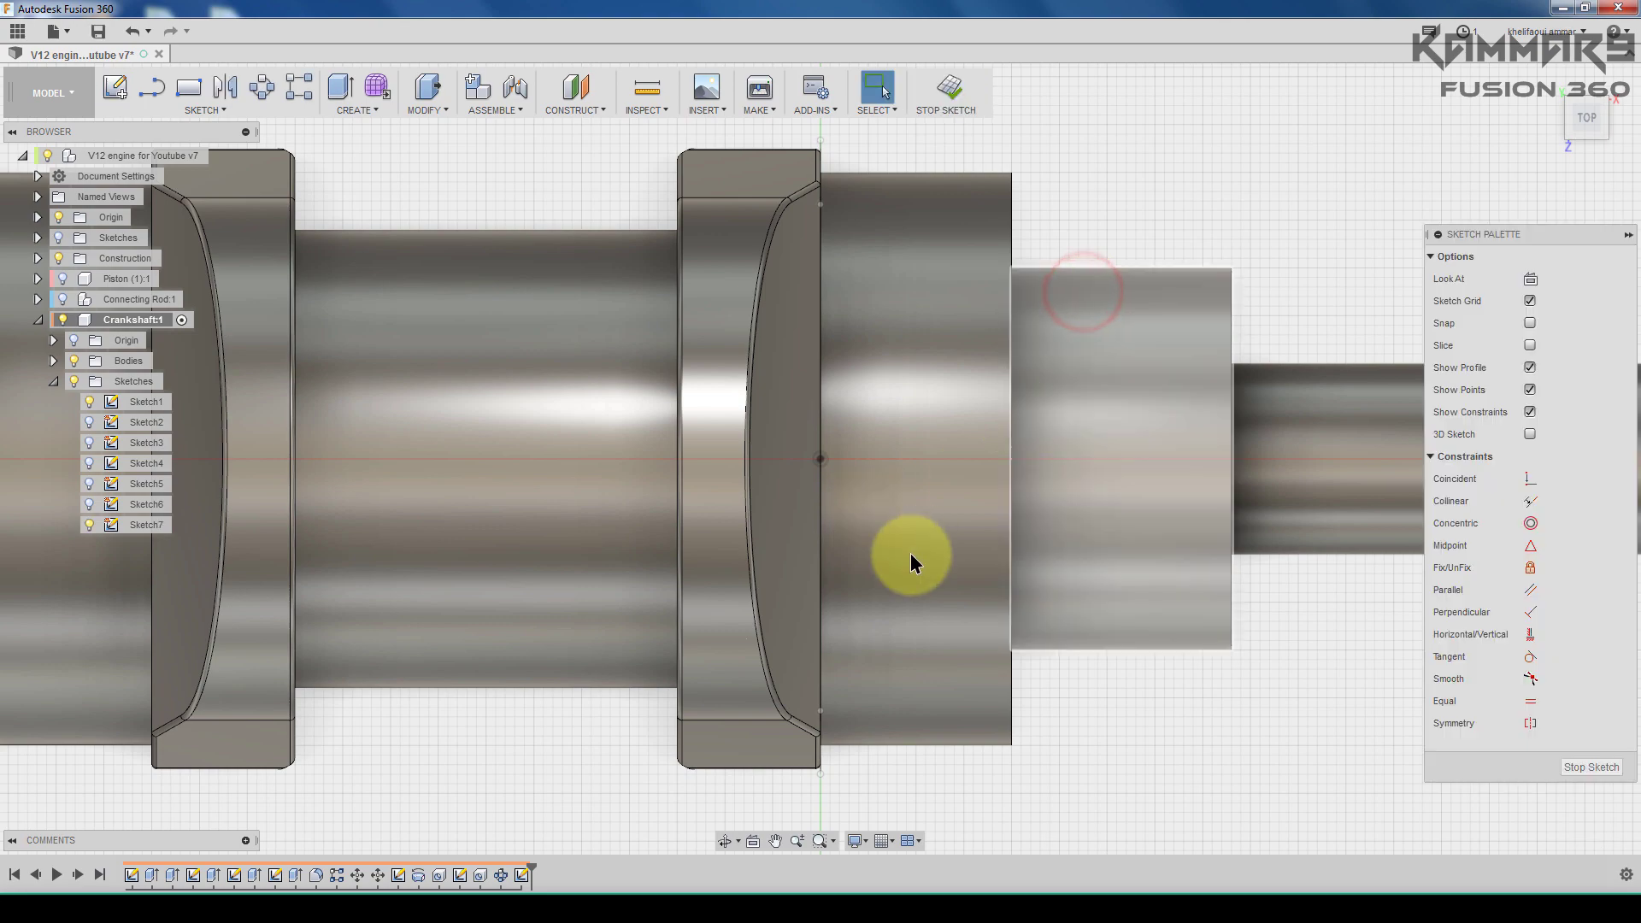
# Step: Sketch a center-to-center slot running lengthwise along the axis of the thin shaft, close to its free end
pyautogui.scroll(-4, 909, 553)
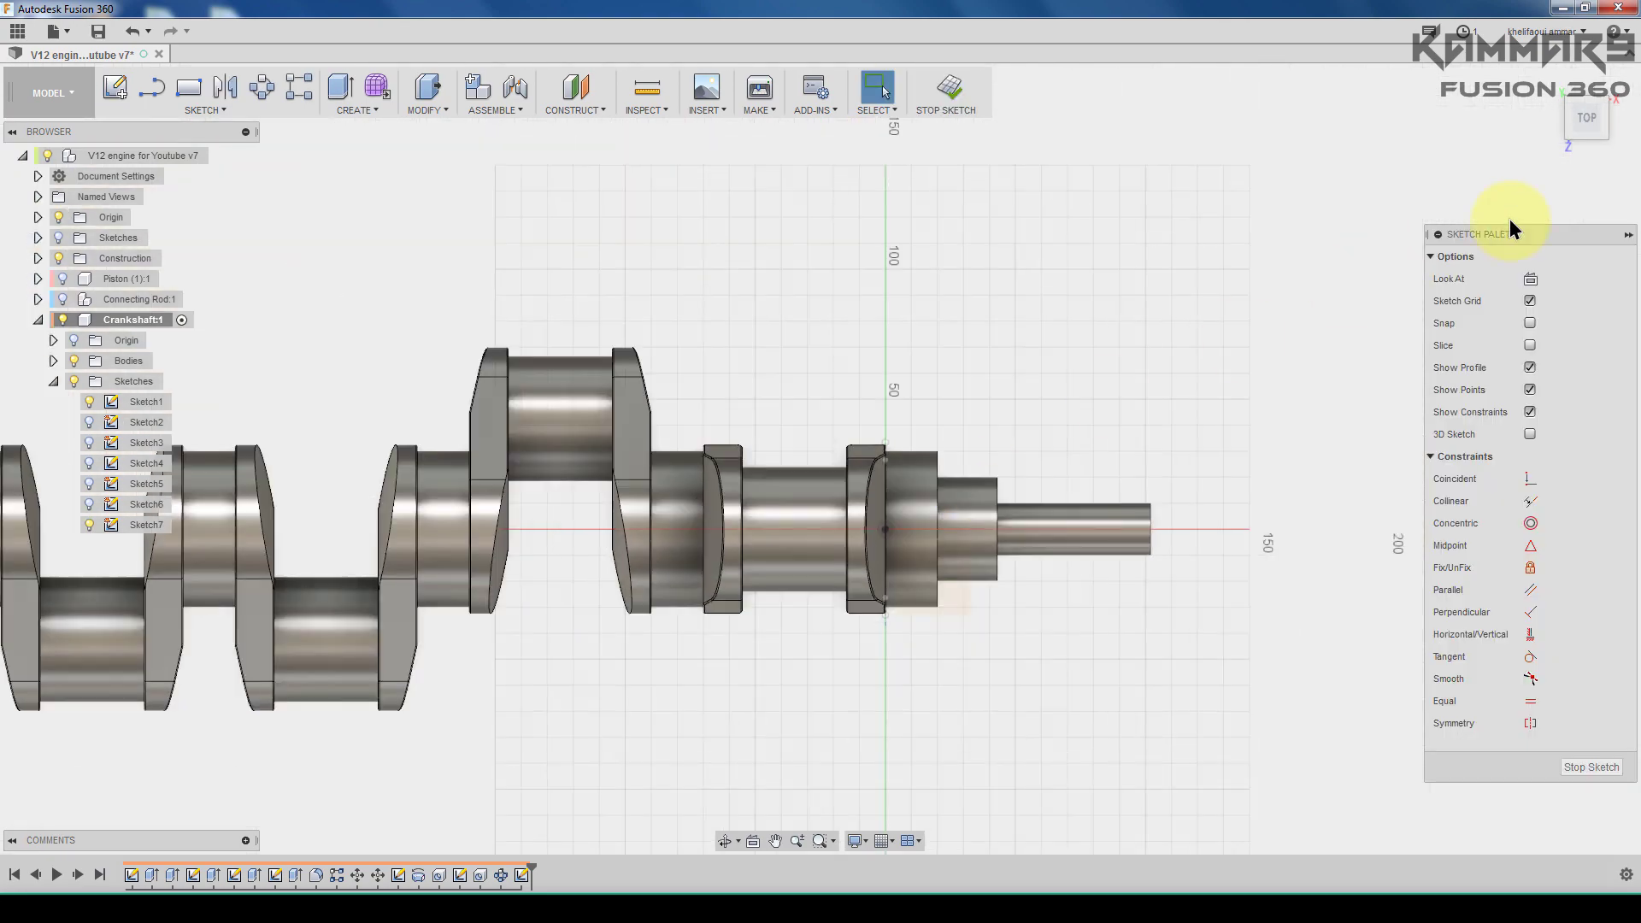
pyautogui.click(1627, 103)
pyautogui.scroll(5, 816, 636)
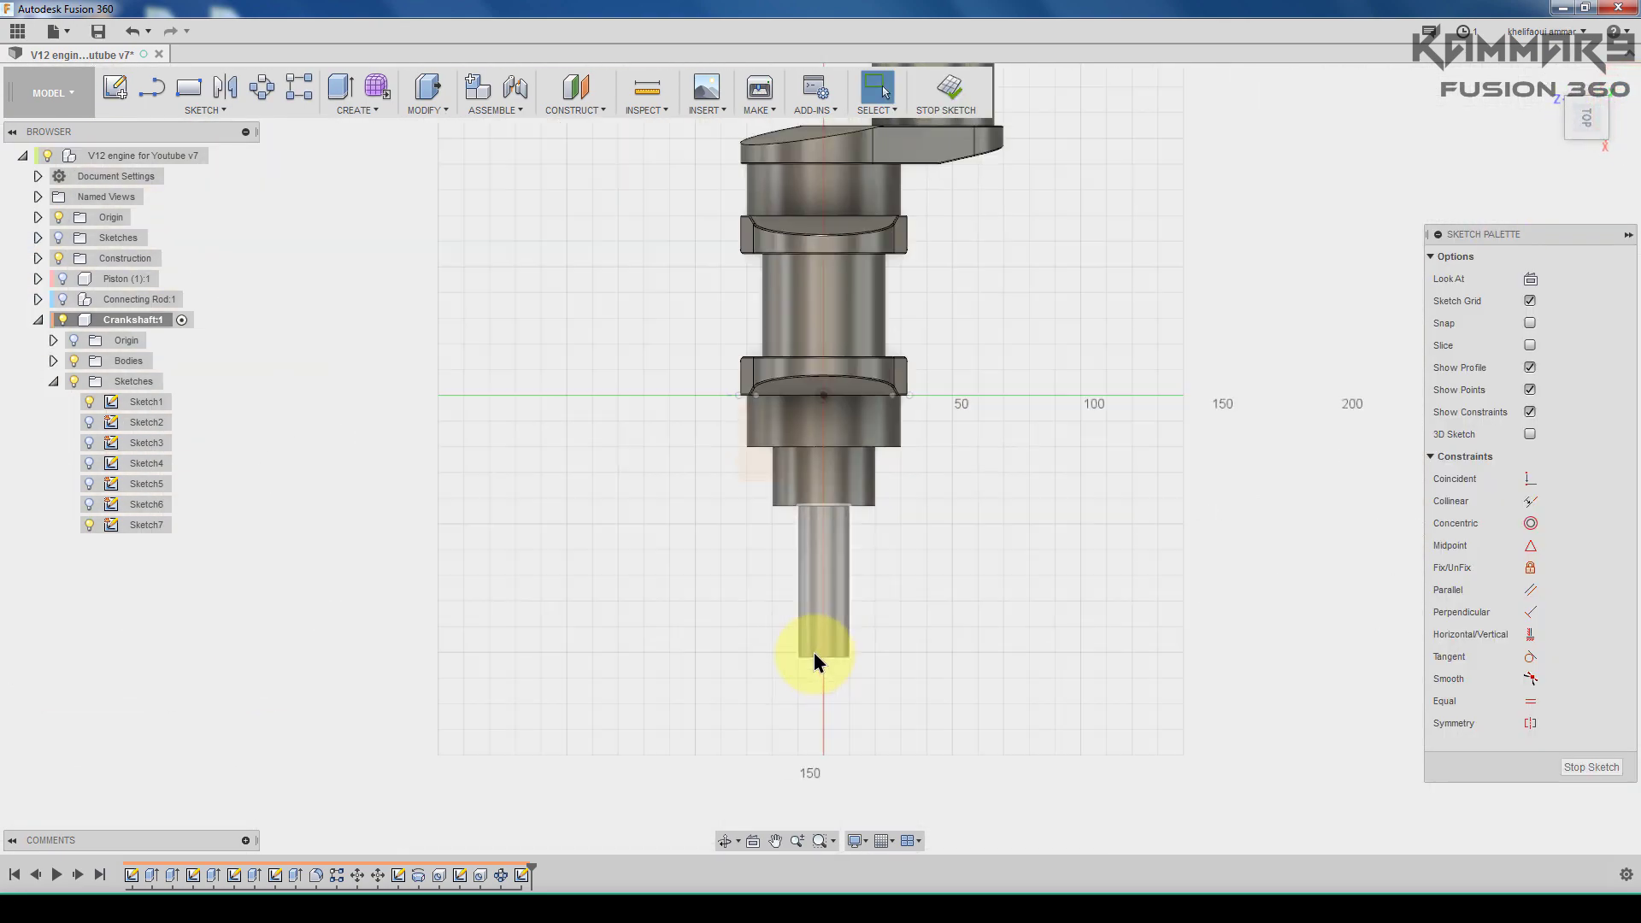
pyautogui.click(212, 109)
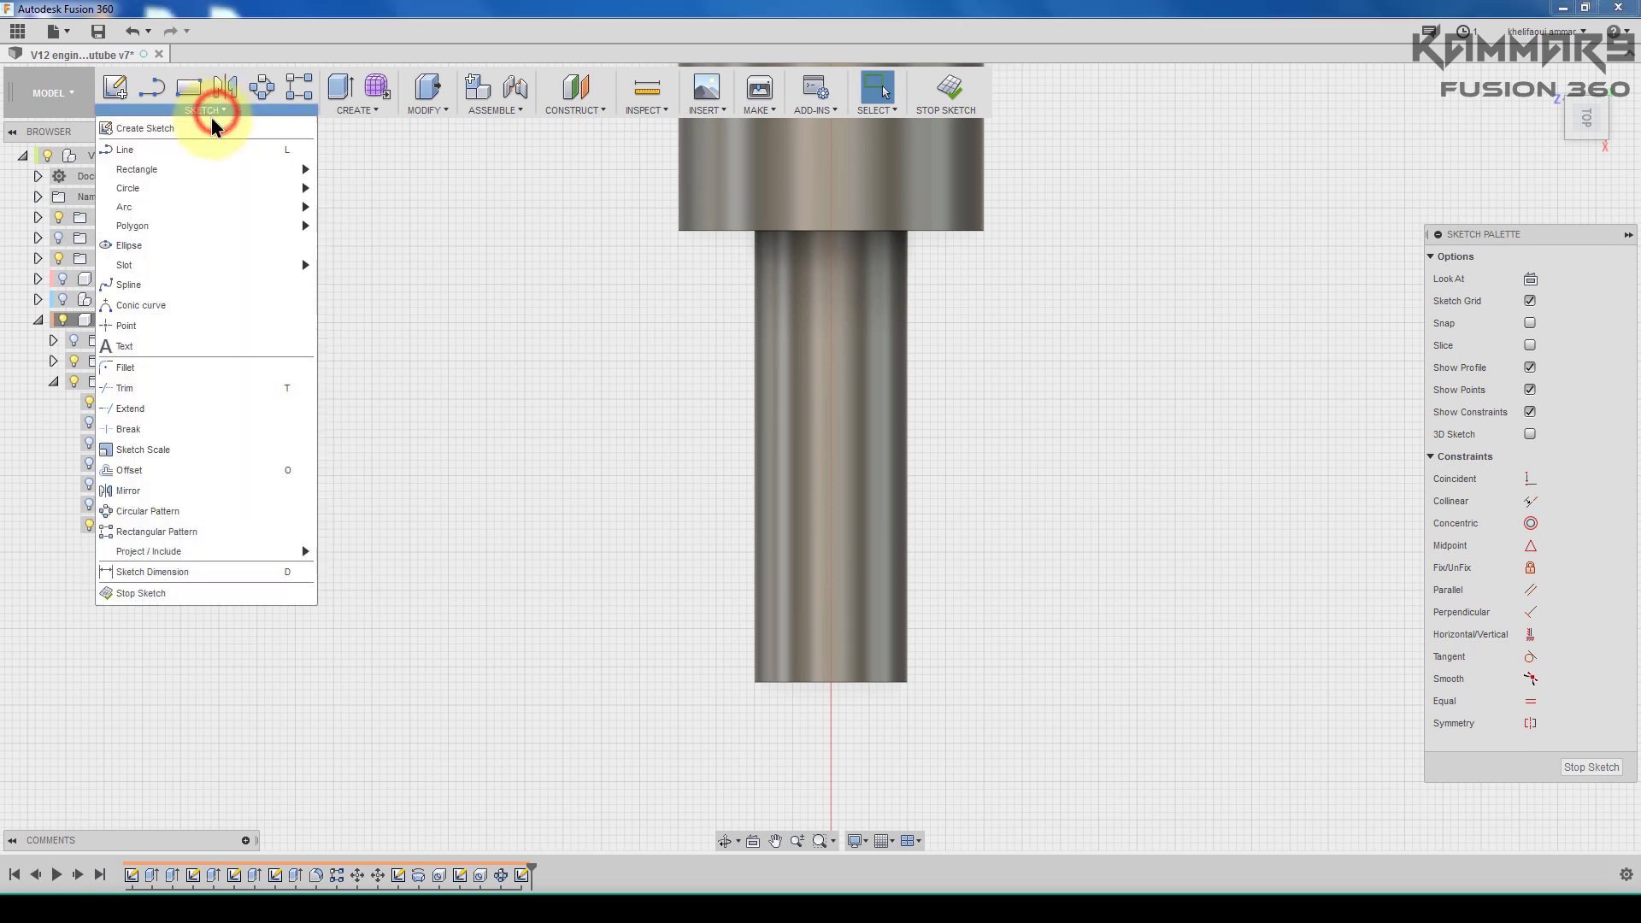
pyautogui.moveTo(158, 272)
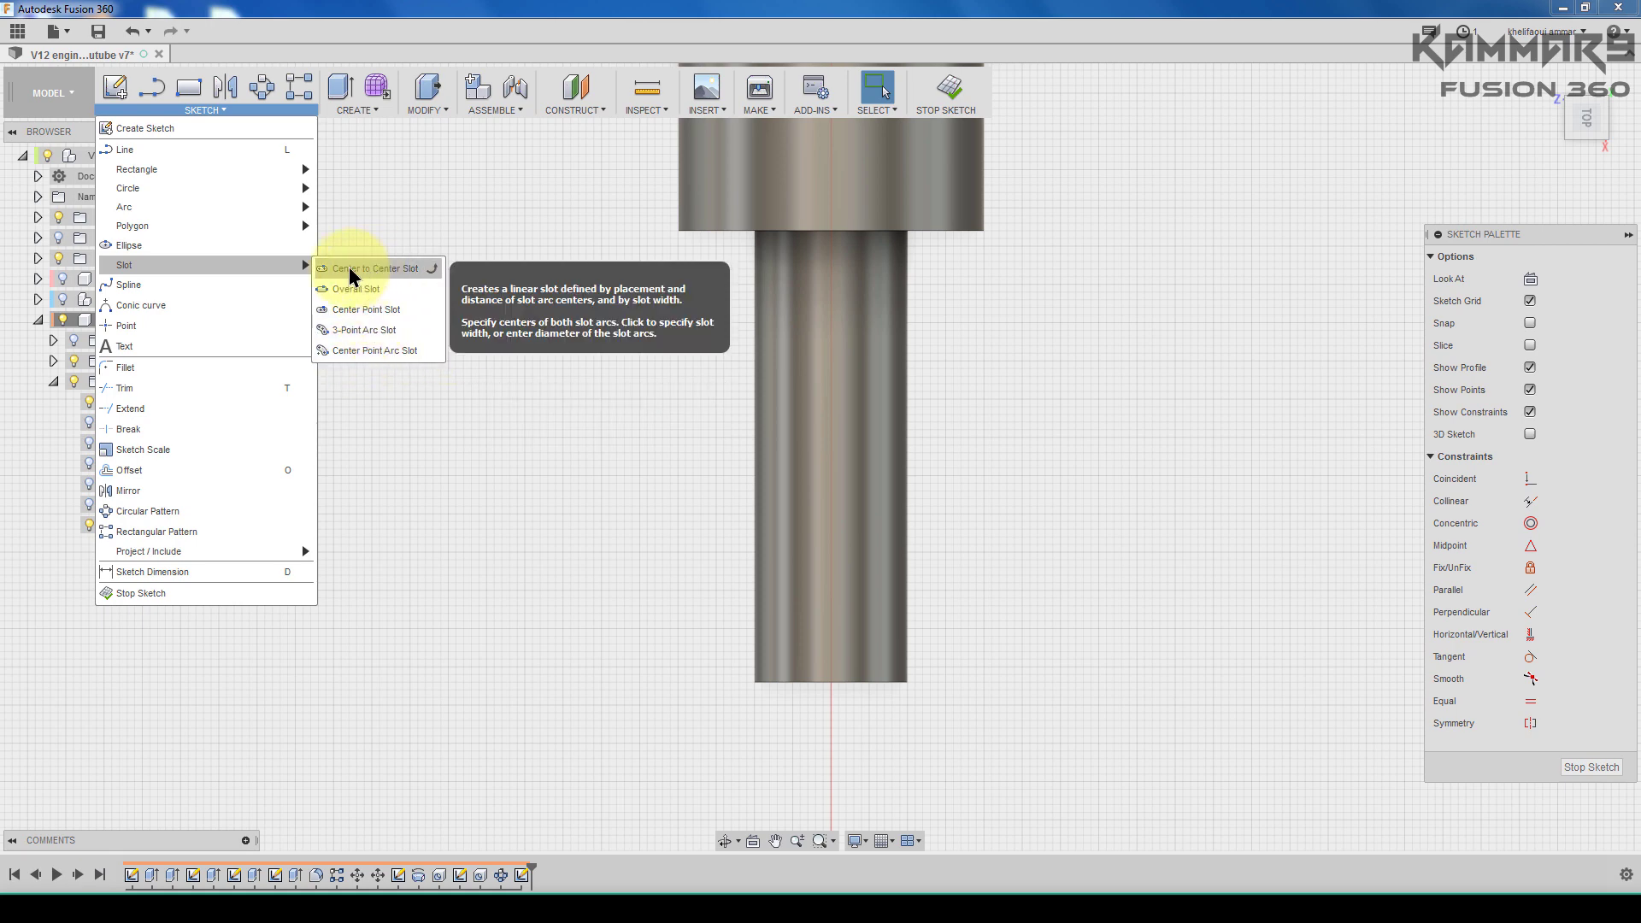
pyautogui.click(377, 270)
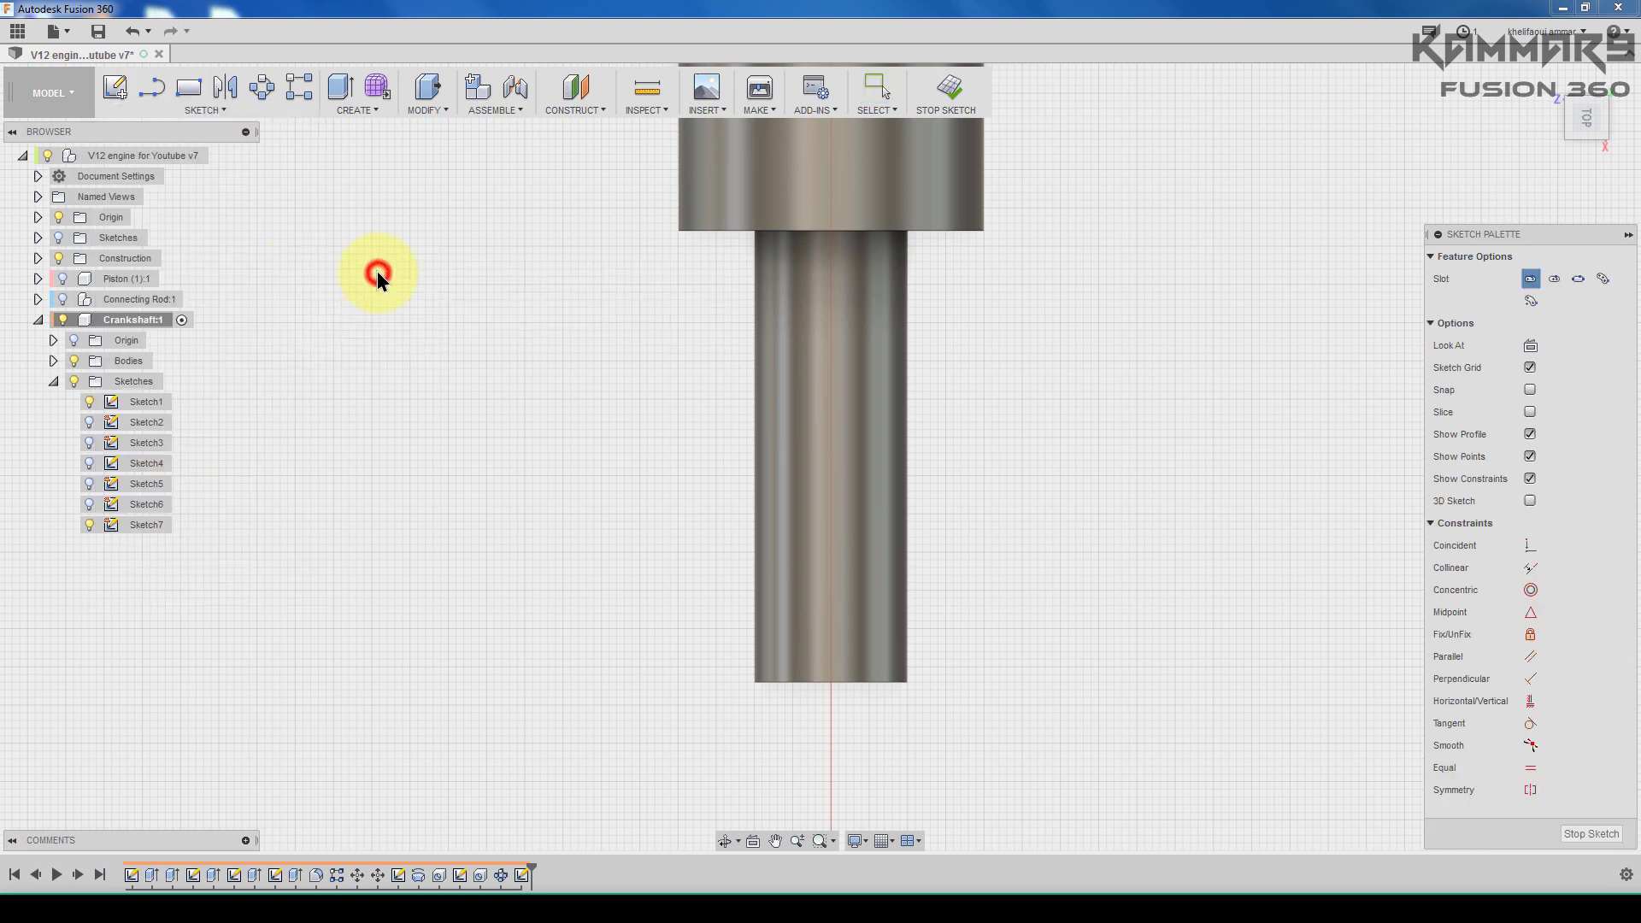
pyautogui.scroll(2, 908, 666)
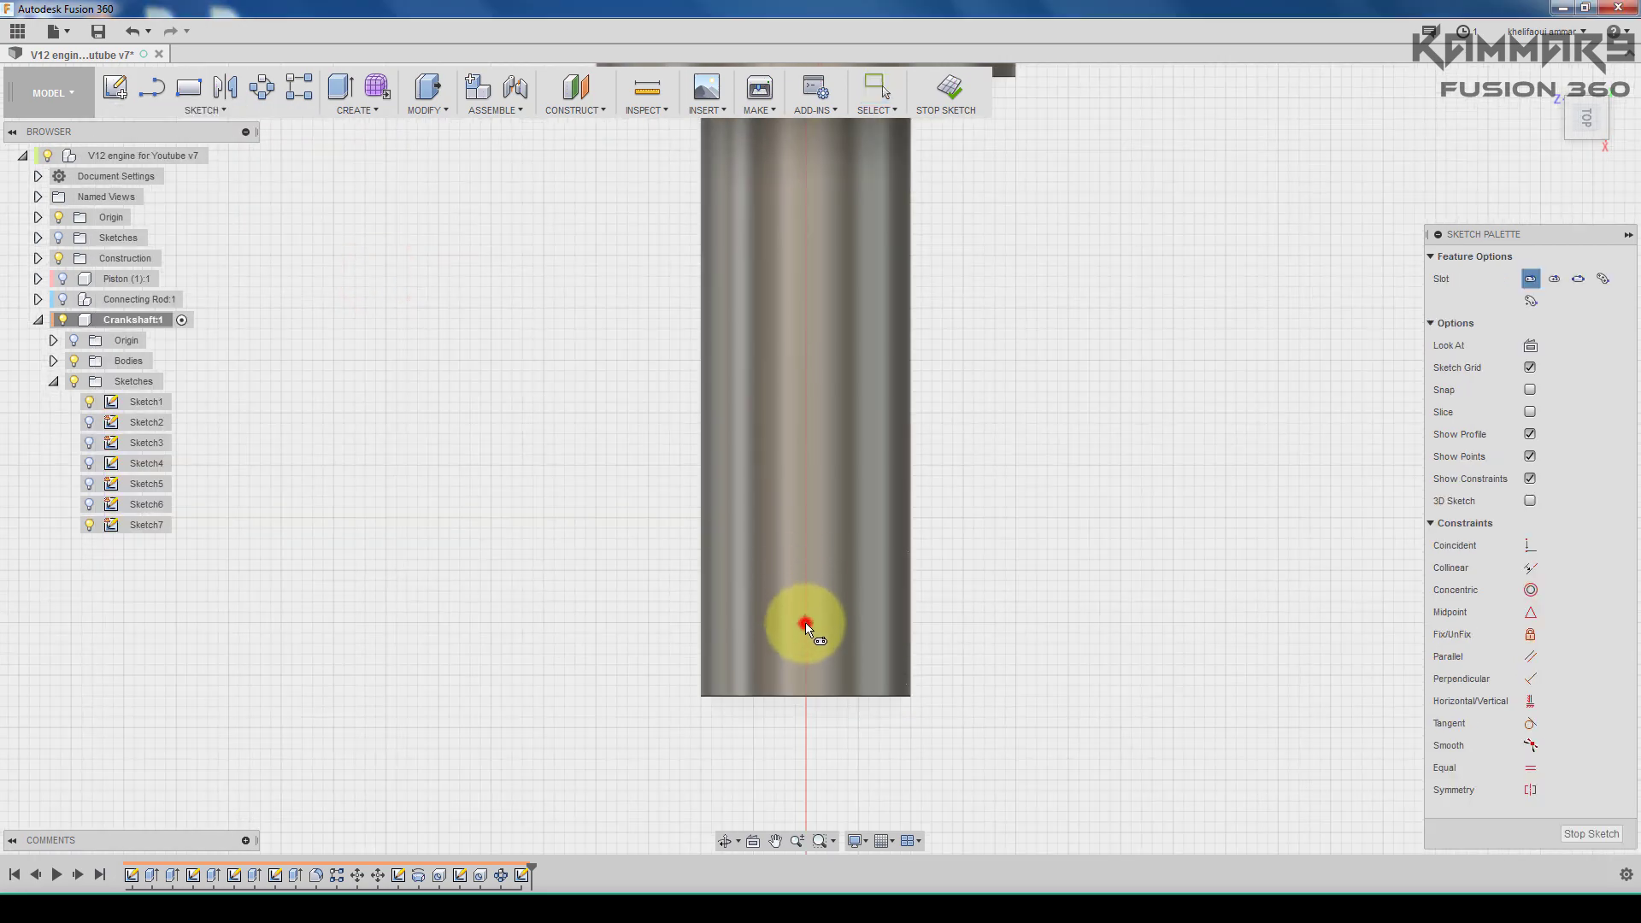
pyautogui.click(806, 624)
pyautogui.click(812, 415)
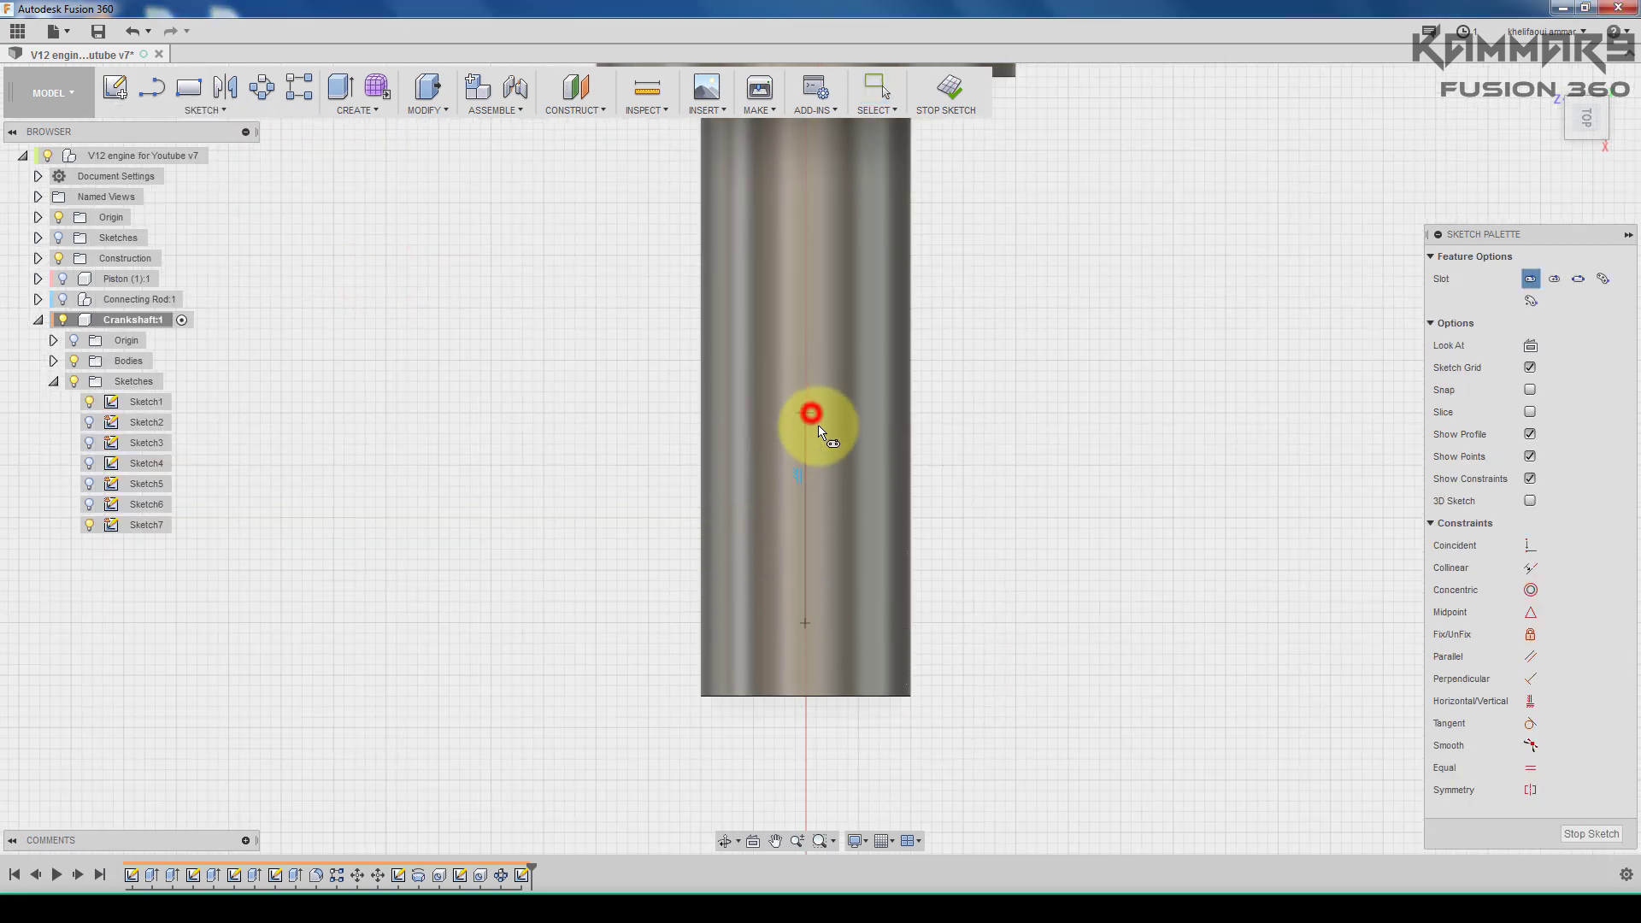
pyautogui.click(841, 459)
pyautogui.press('Escape')
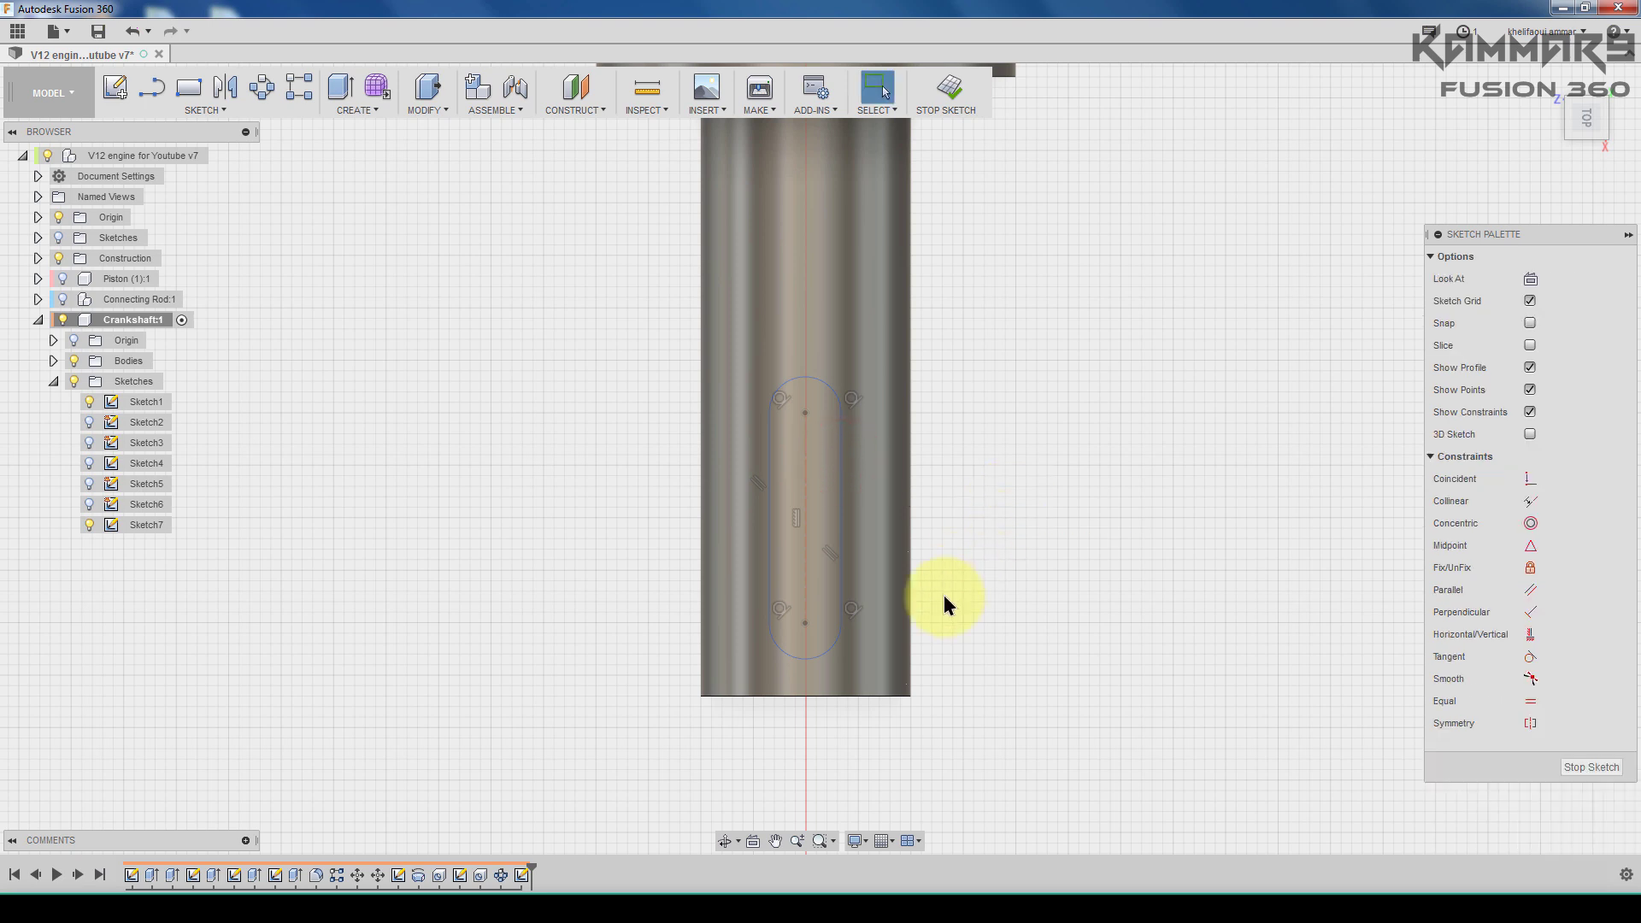
# Step: Dimension the slot with a width of 2 mm and a distance of 10 mm between its arc centres
pyautogui.click(841, 465)
pyautogui.click(773, 465)
pyautogui.click(835, 327)
pyautogui.write('2')
pyautogui.press('Return')
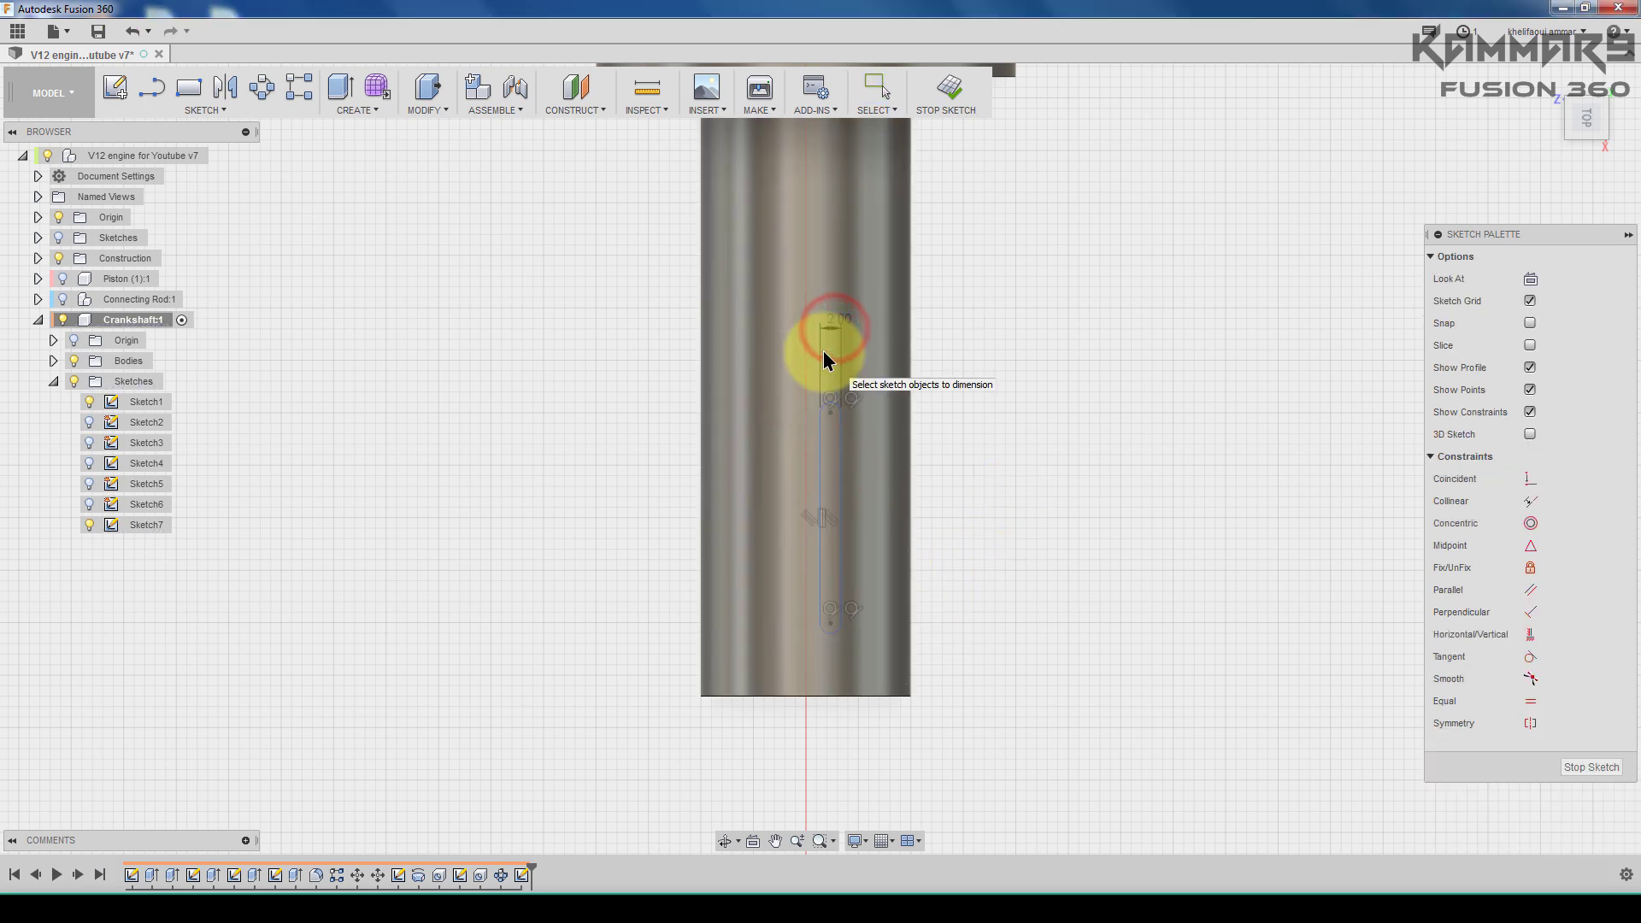
pyautogui.click(829, 480)
pyautogui.click(949, 510)
pyautogui.write('10')
pyautogui.press('Return')
# Step: Dimension the distance from the slot's nearer arc centre to the shaft's end edge as 4 mm
pyautogui.scroll(3, 842, 652)
pyautogui.click(822, 604)
pyautogui.click(818, 728)
pyautogui.click(1053, 706)
pyautogui.write('4')
pyautogui.press('Return')
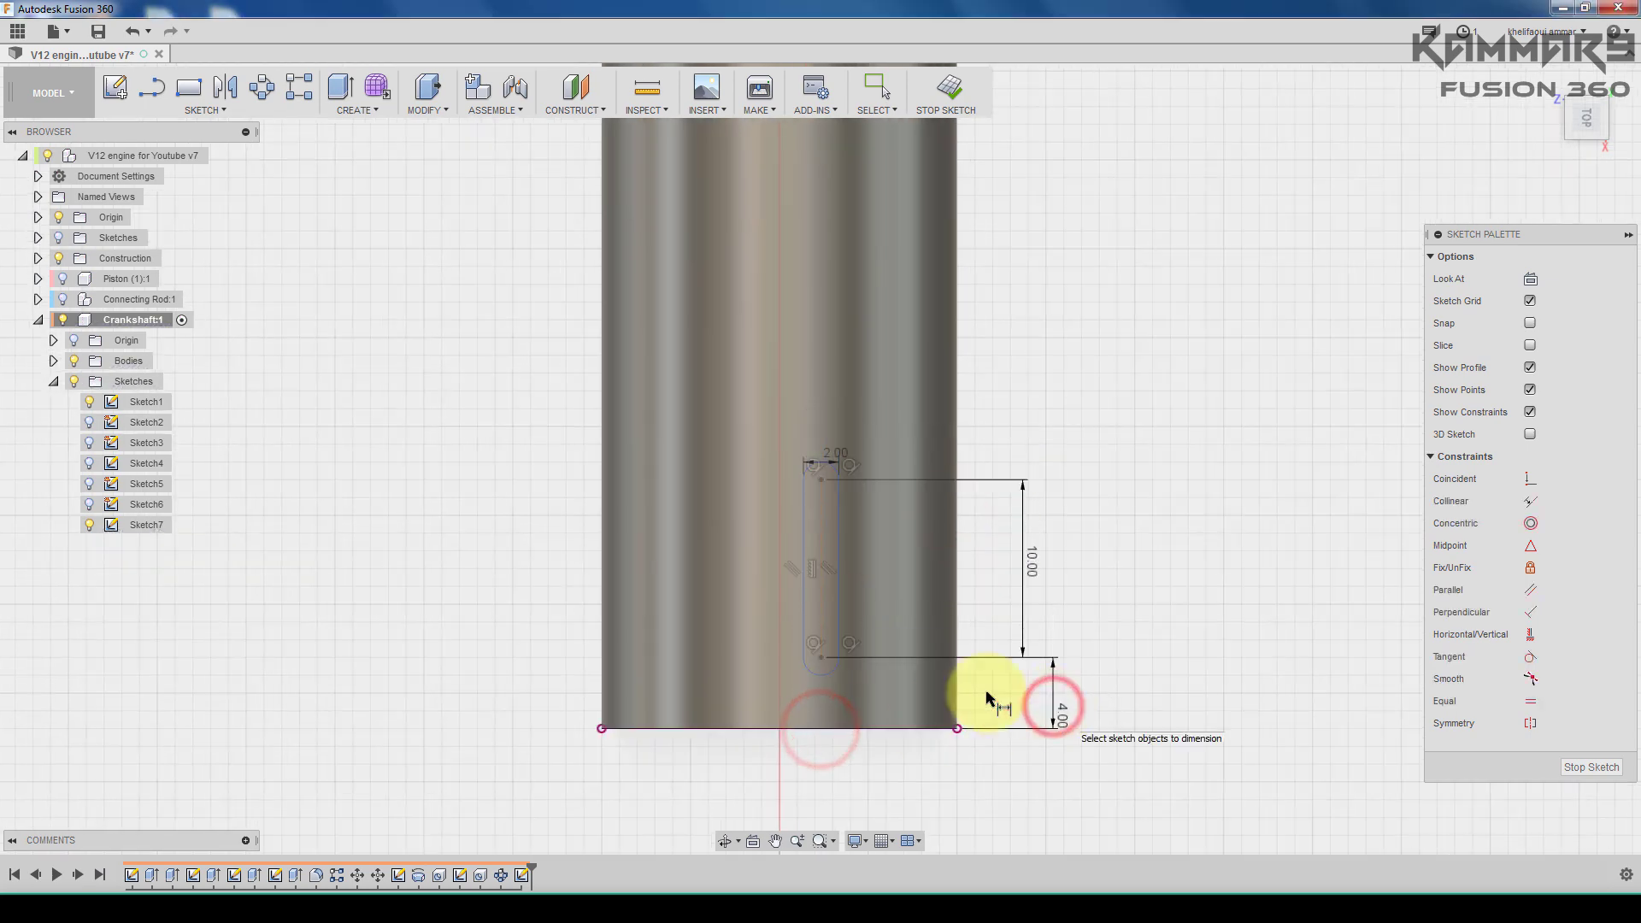
# Step: Align the slot's arc centre with the sketch origin on the shaft axis using a Horizontal/Vertical constraint
pyautogui.scroll(-2, 1053, 462)
pyautogui.click(1530, 635)
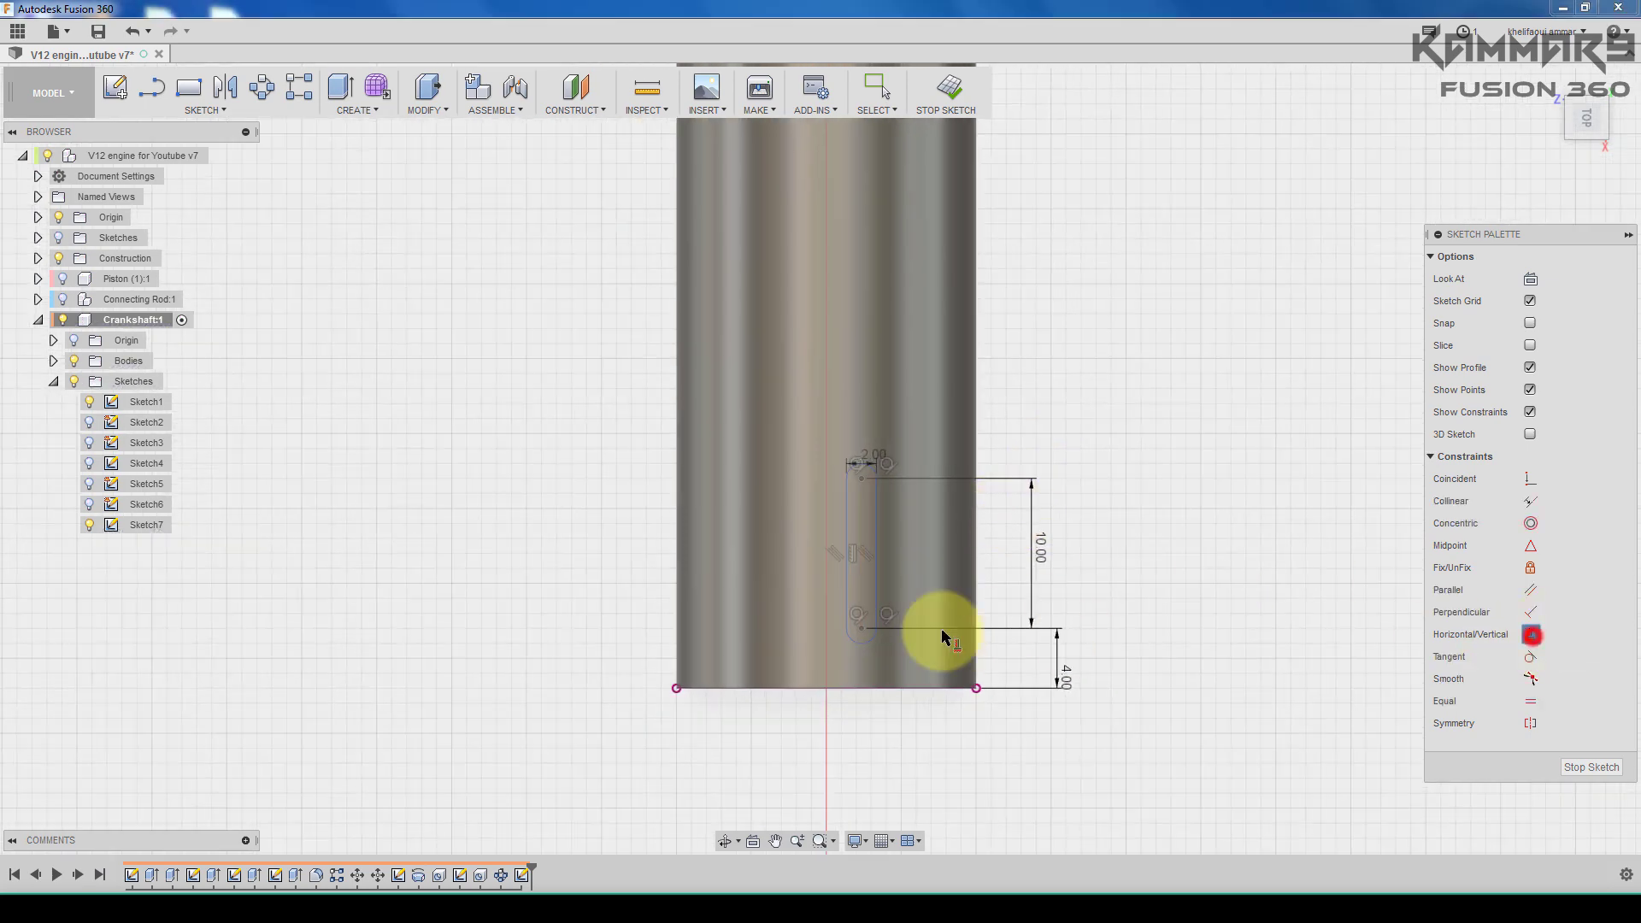
pyautogui.click(862, 628)
pyautogui.scroll(-3, 826, 690)
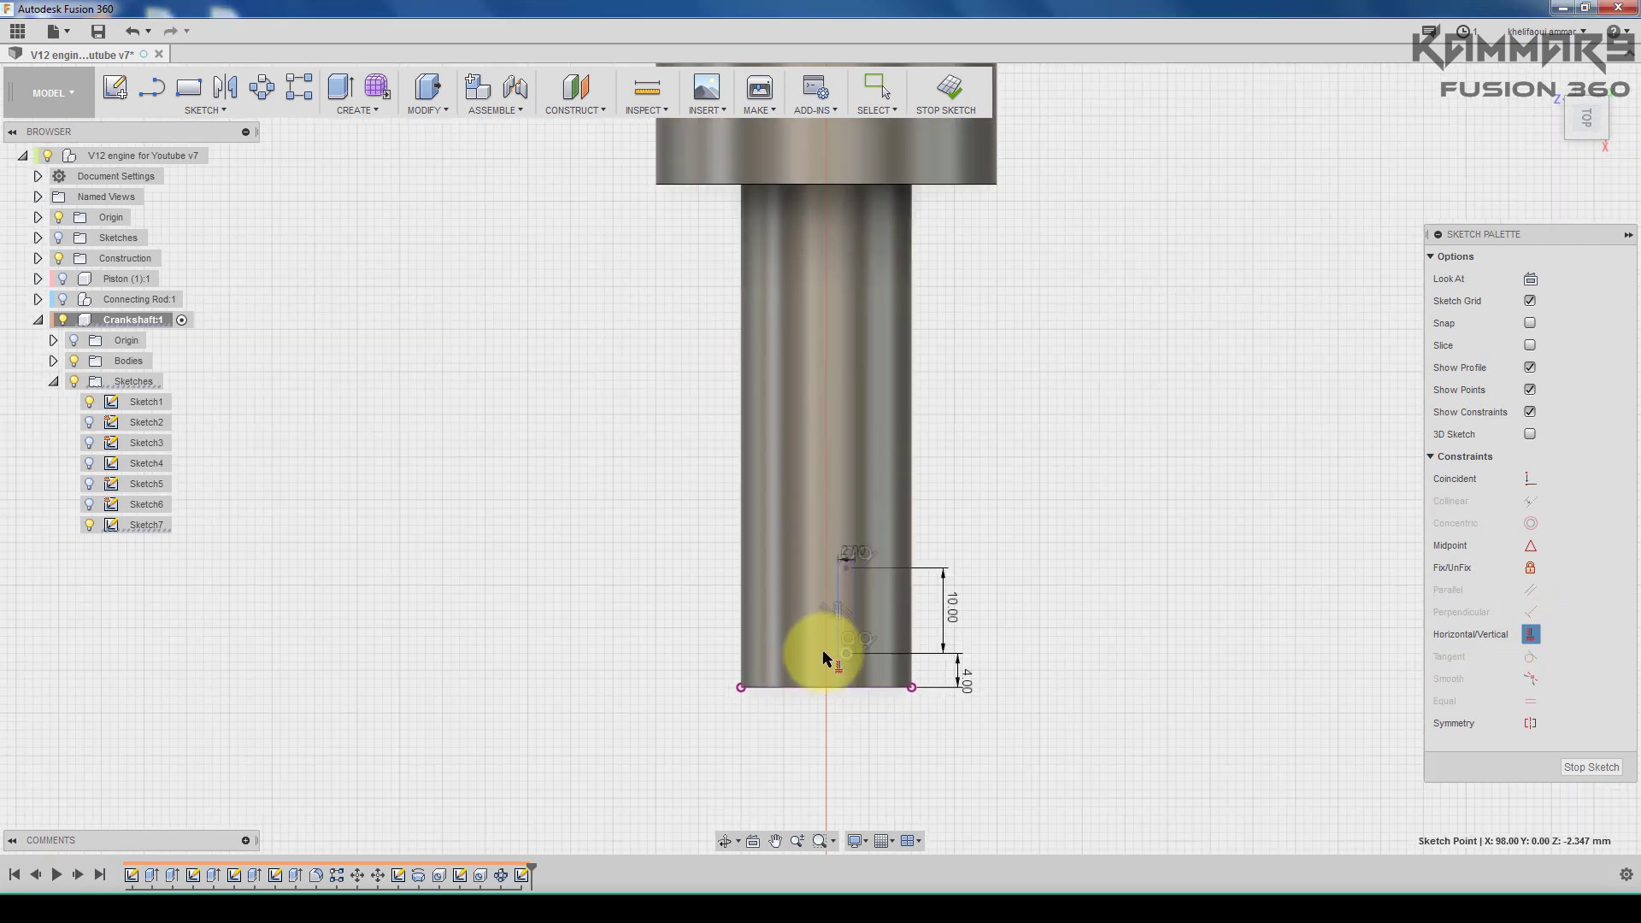
pyautogui.scroll(-4, 828, 328)
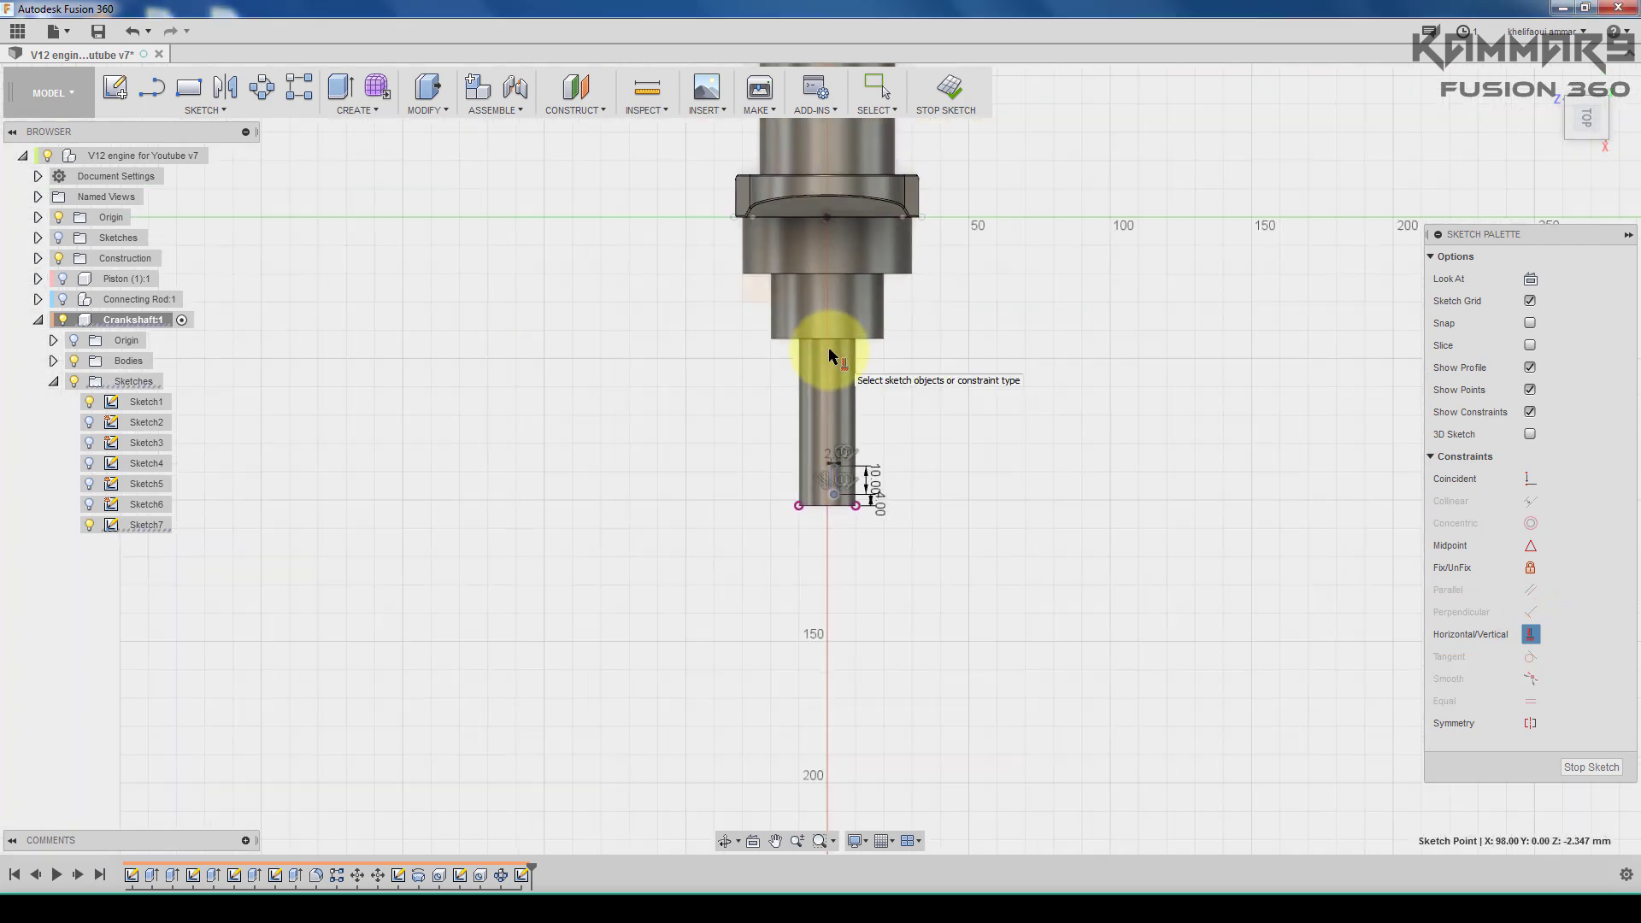
pyautogui.click(828, 243)
pyautogui.scroll(5, 835, 461)
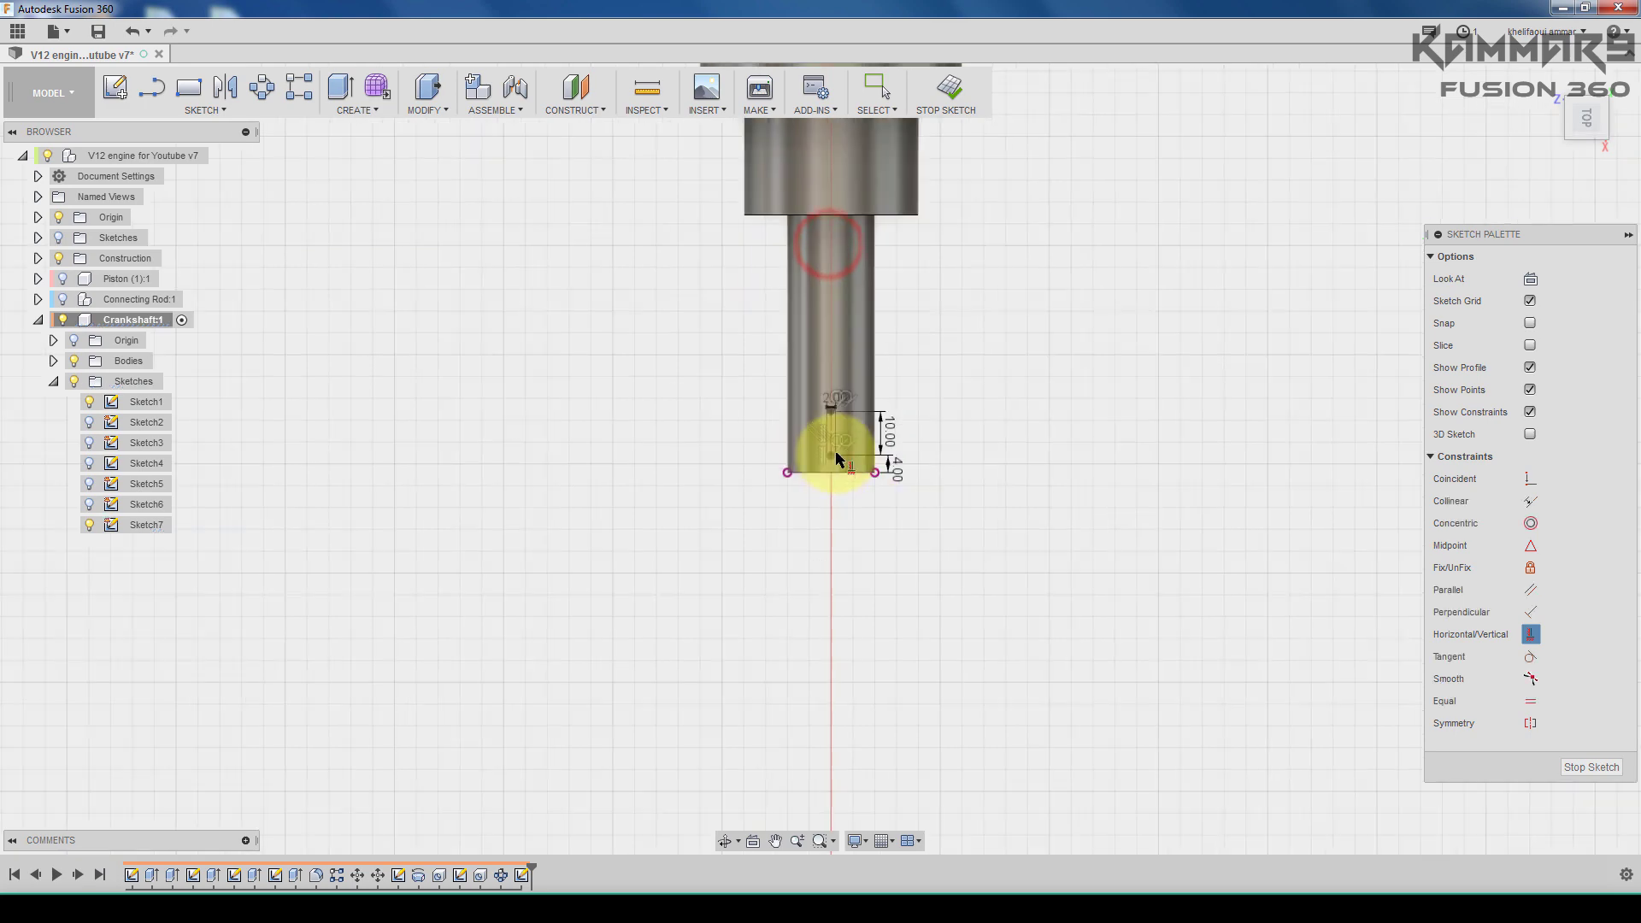
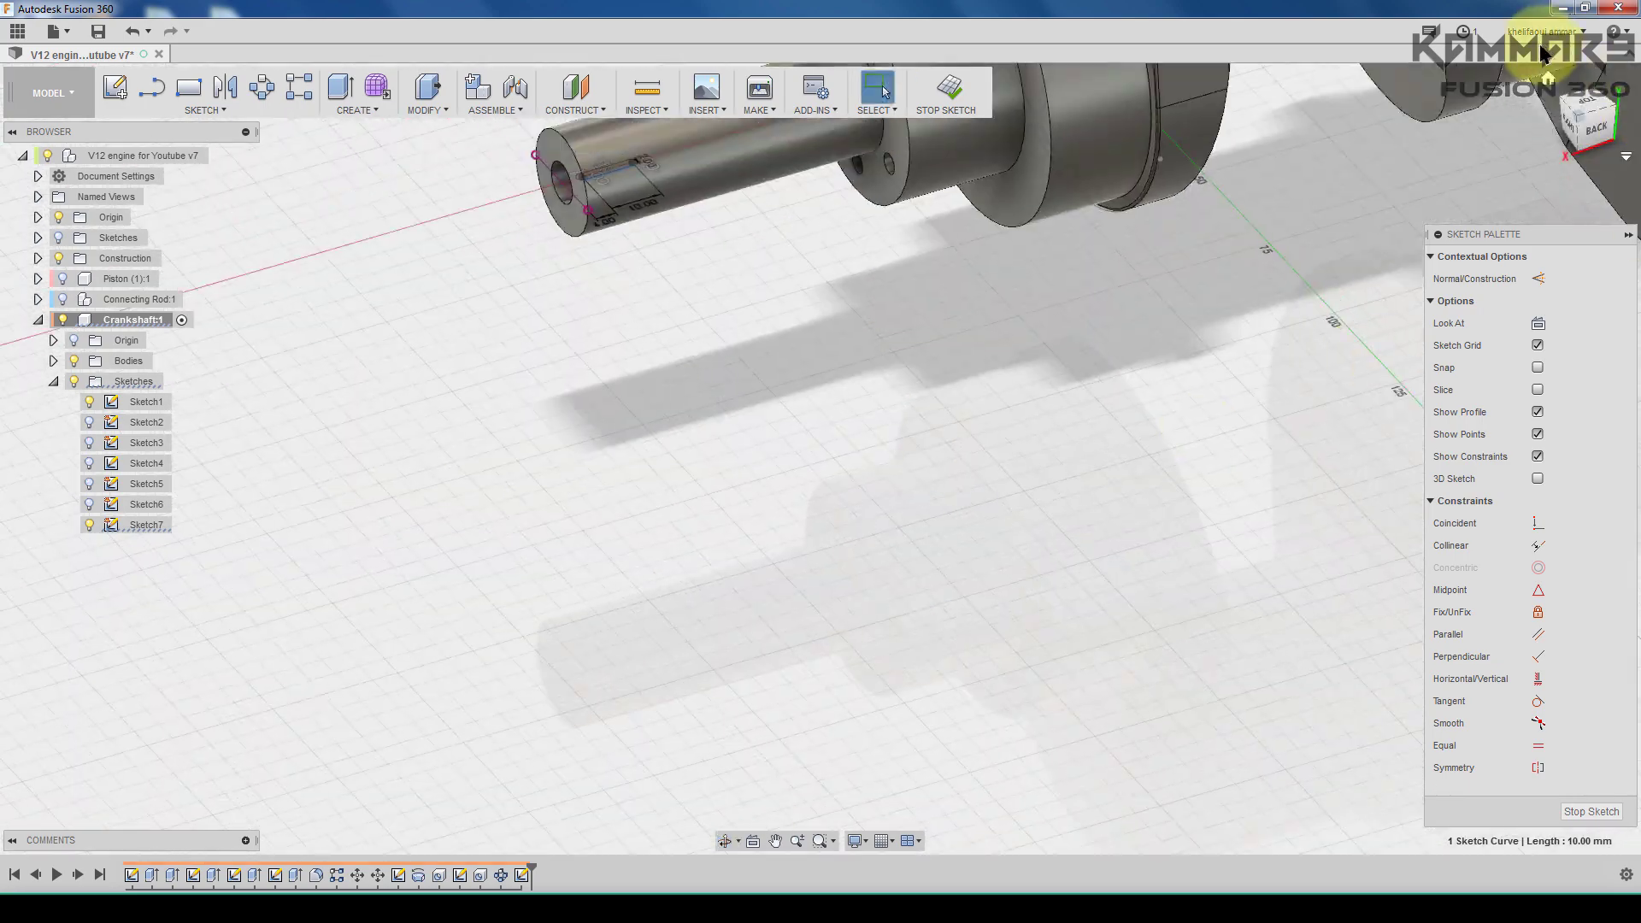
# Step: Press-pull the slot profile on the thin shaft by about -1.2 mm
pyautogui.click(1544, 77)
pyautogui.scroll(10, 1144, 641)
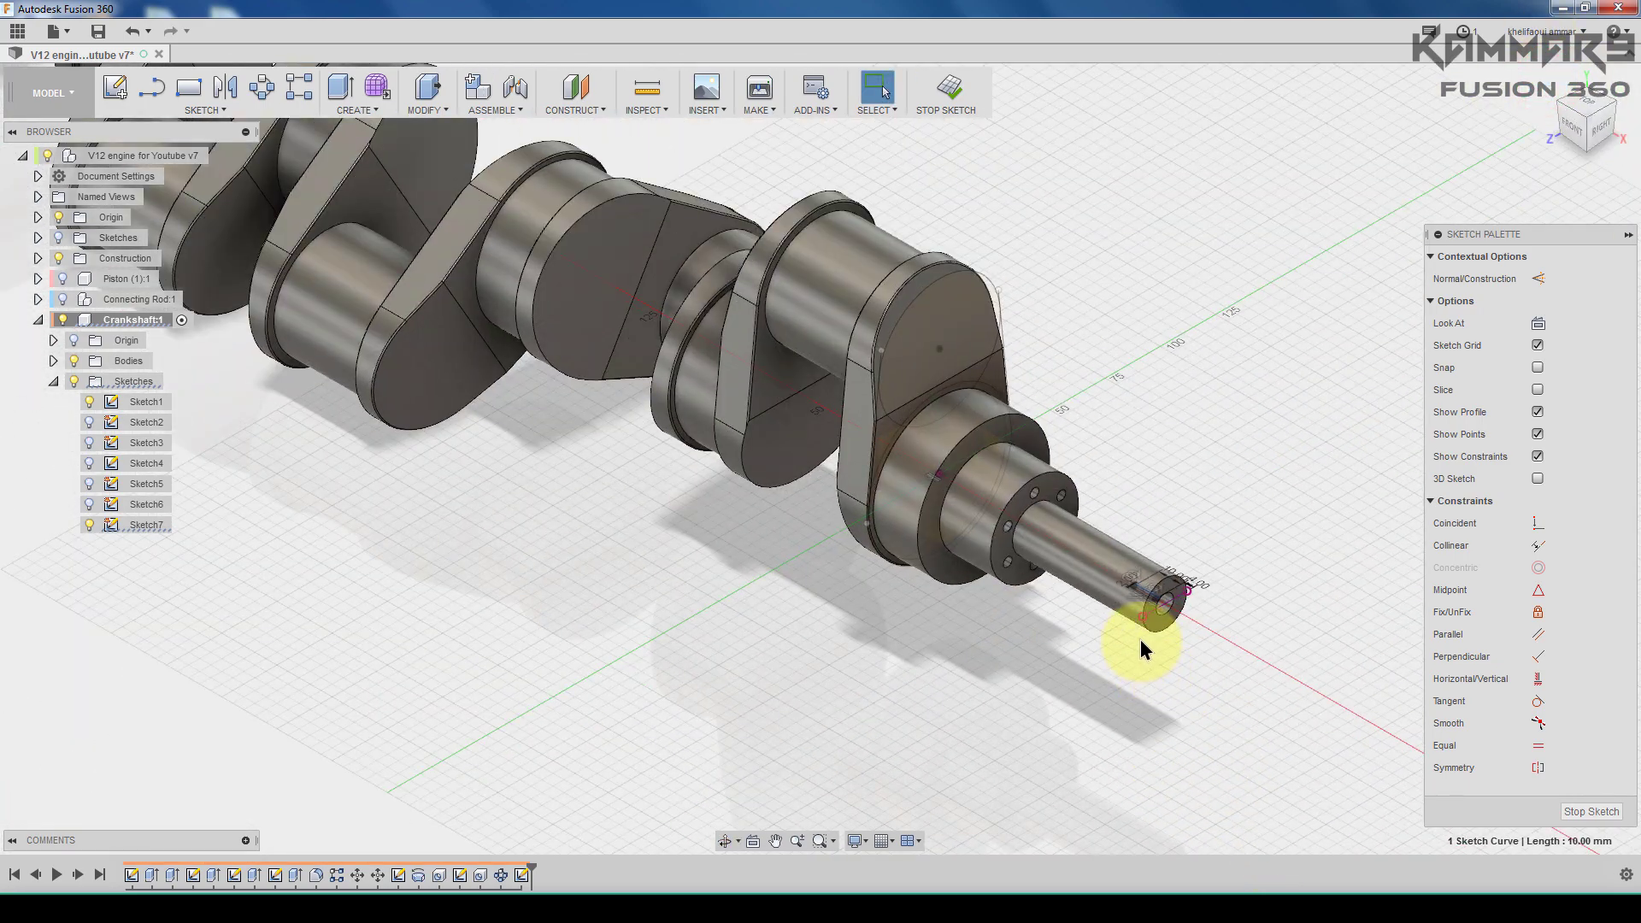
pyautogui.press('q')
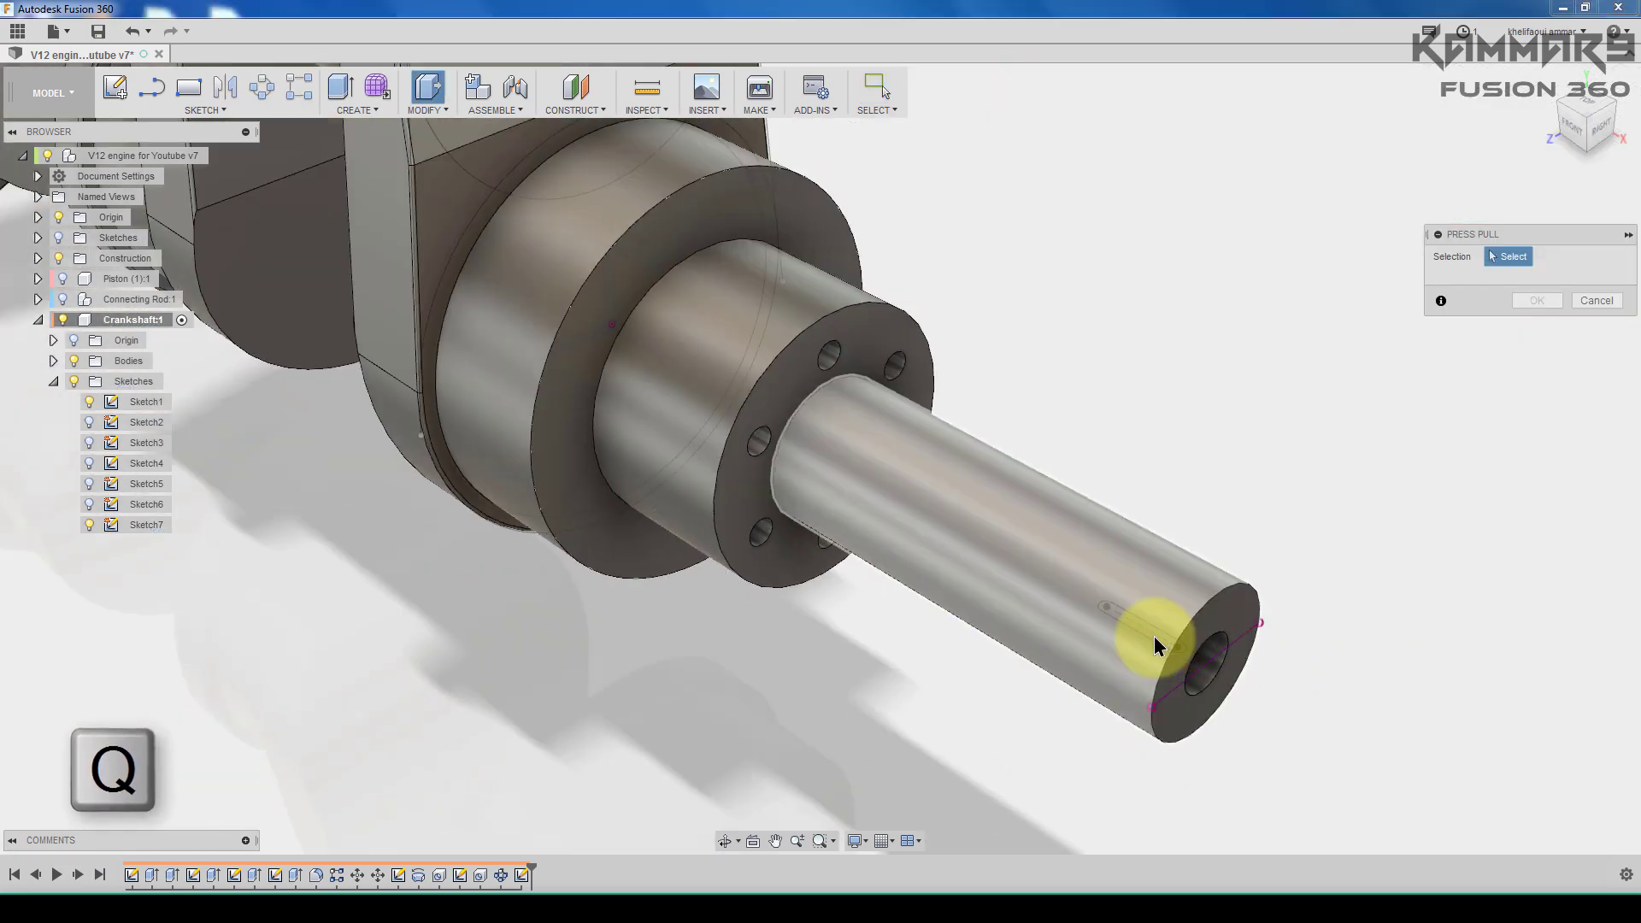
pyautogui.keyDown('shift'); pyautogui.moveTo(1100, 653); pyautogui.dragTo(1206, 715, button='middle'); pyautogui.keyUp('shift')
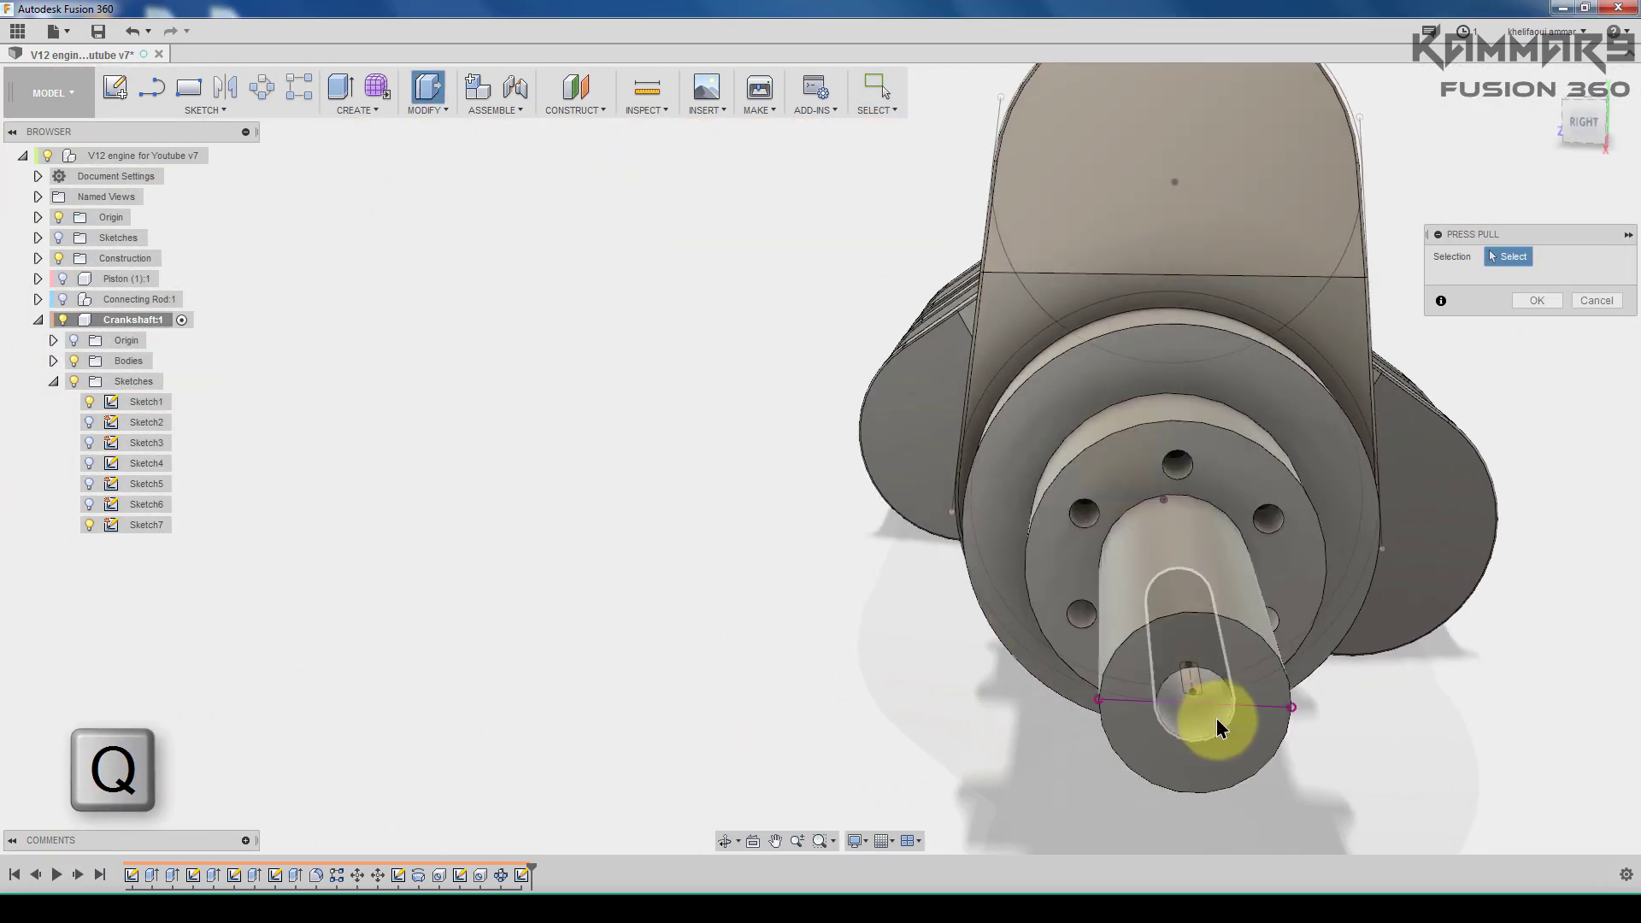
pyautogui.click(1199, 686)
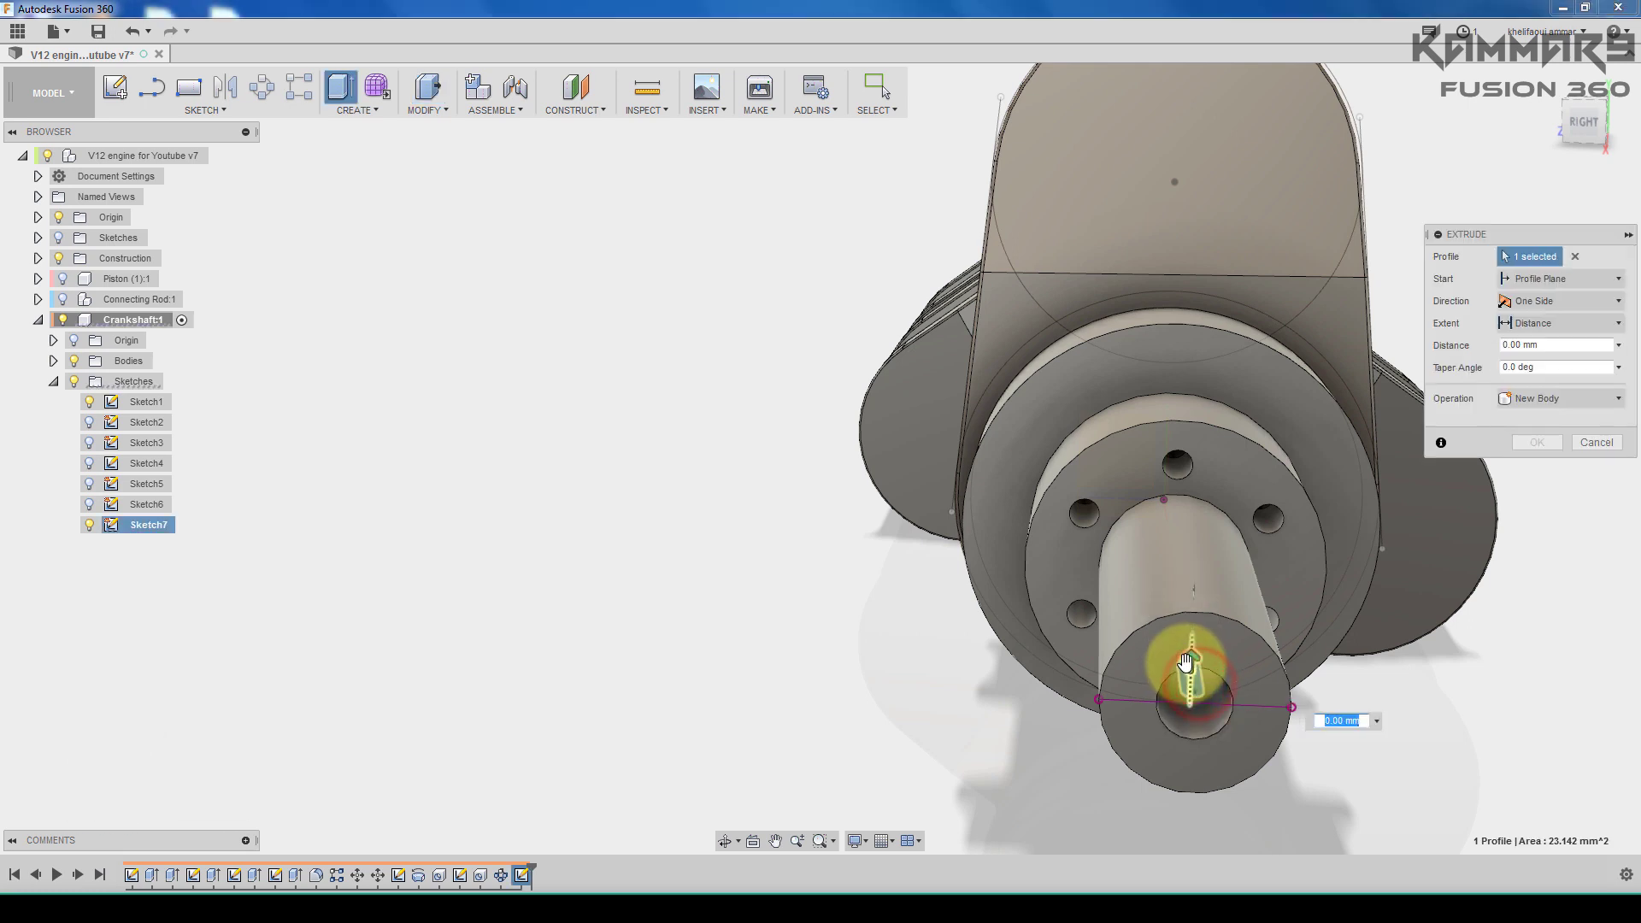
pyautogui.moveTo(1188, 658); pyautogui.dragTo(1190, 706)
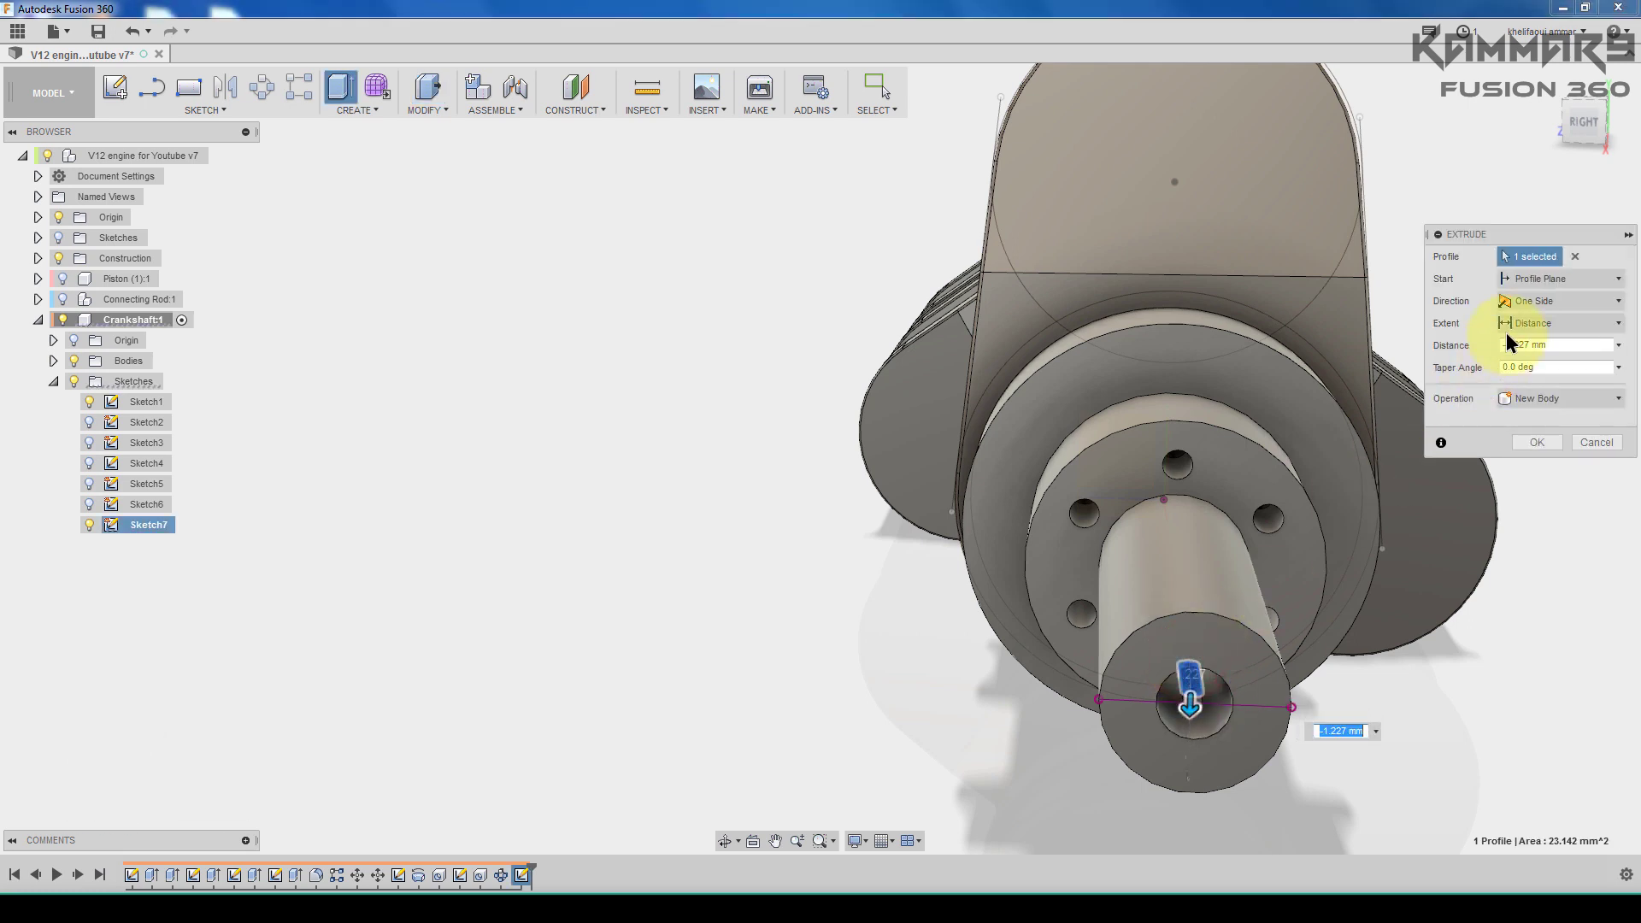
# Step: Start the slot's extrusion from an offset plane with an offset of 20 mm
pyautogui.click(1565, 279)
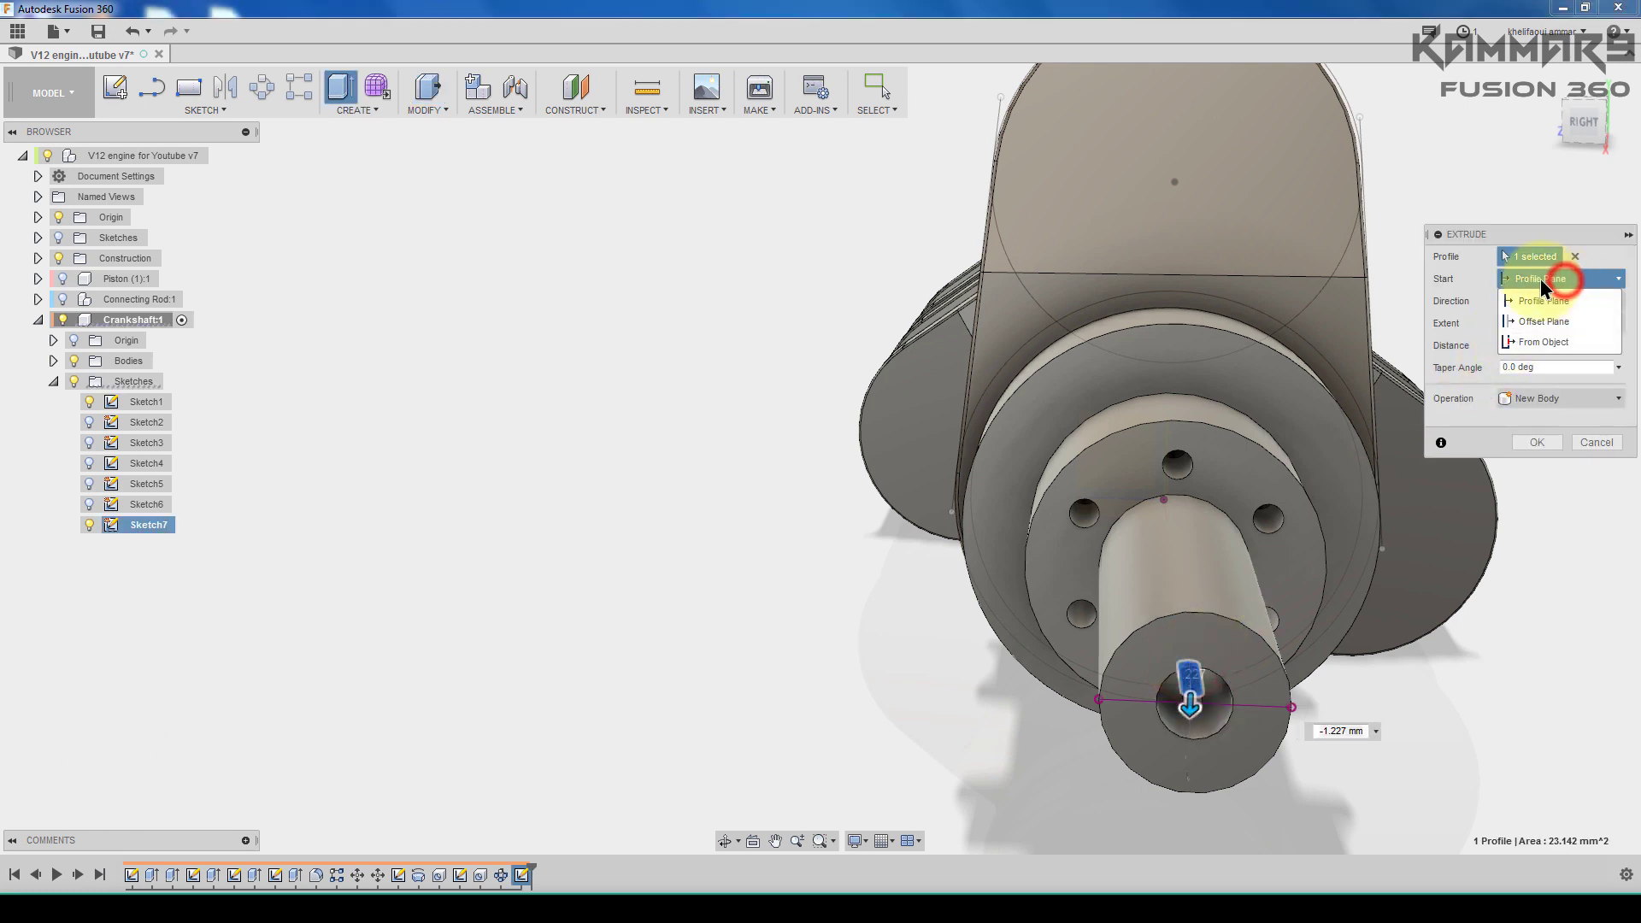
pyautogui.click(1544, 325)
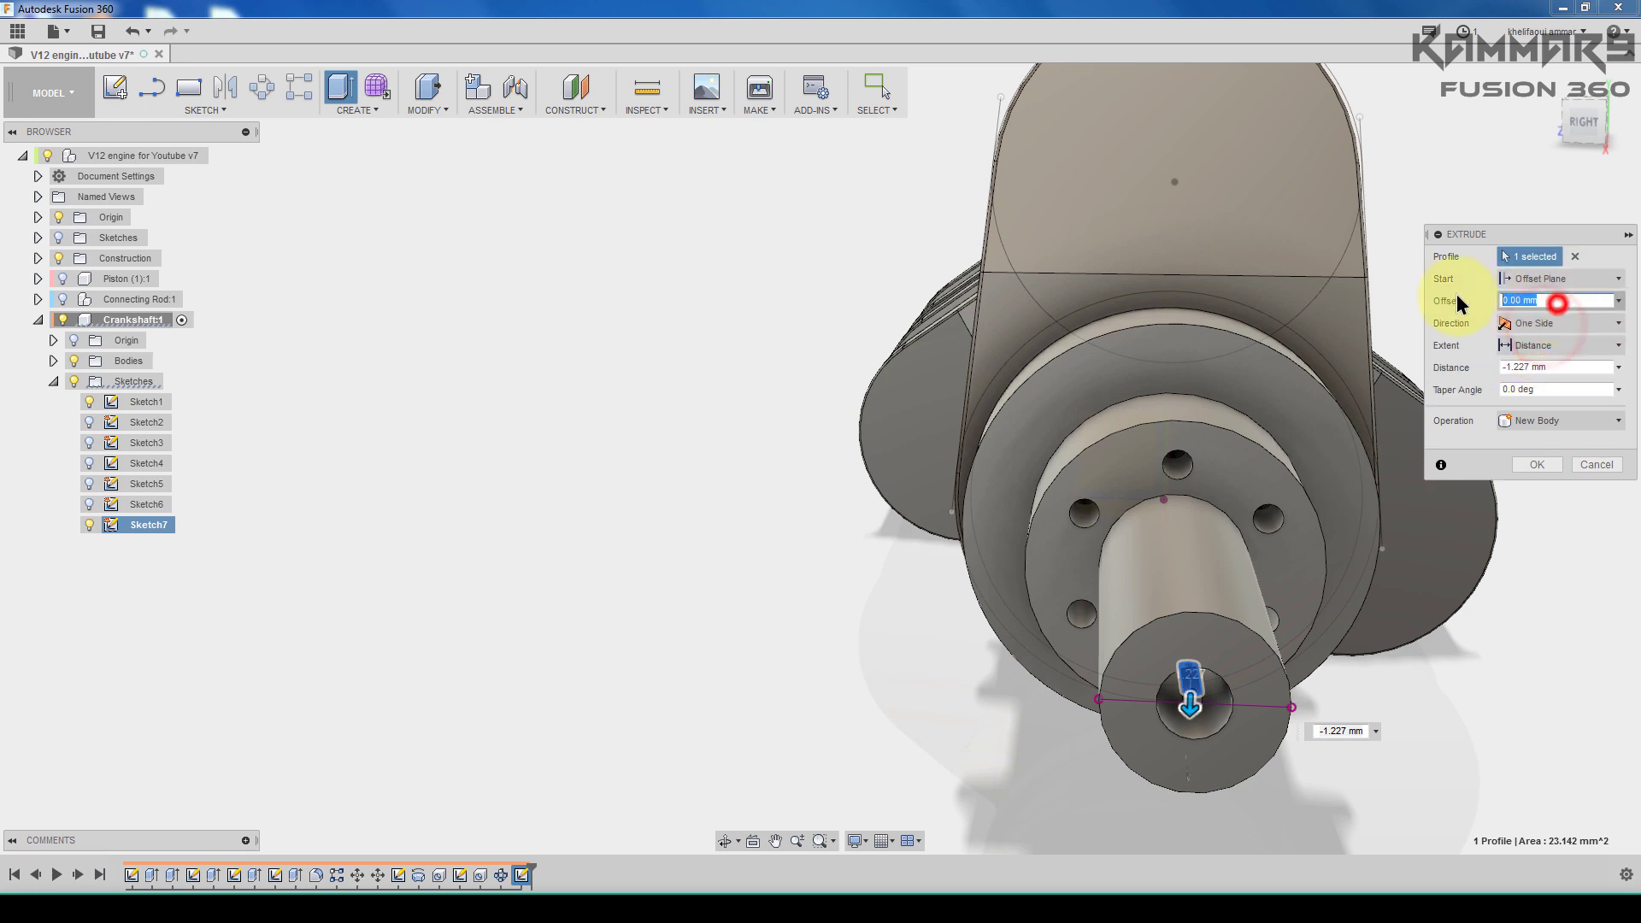
pyautogui.write('20')
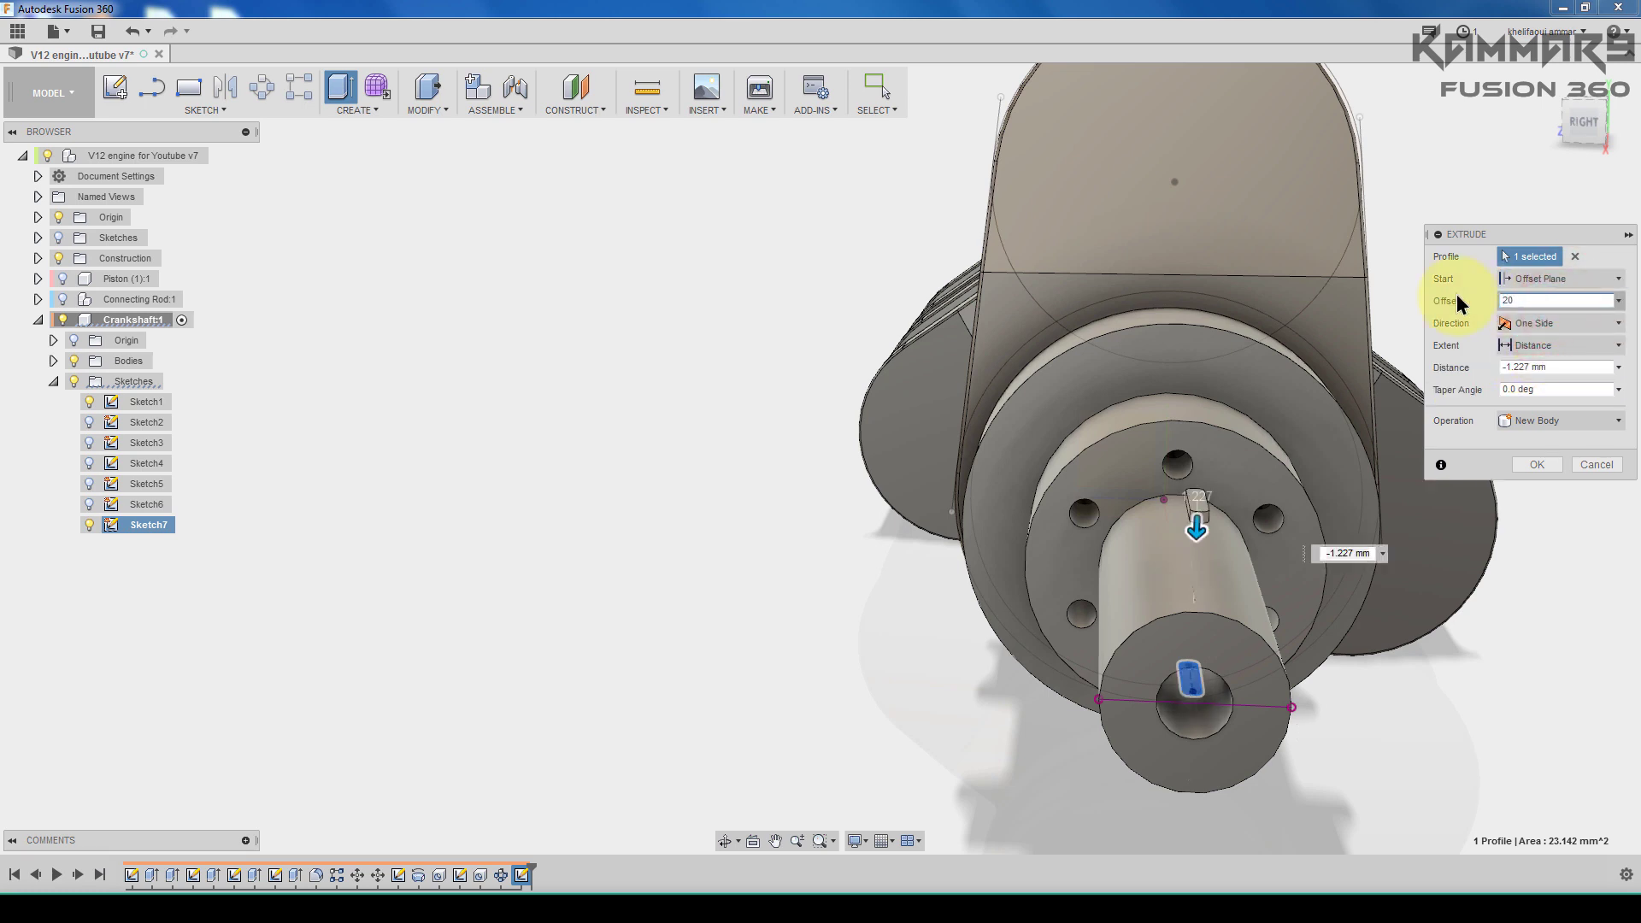
# Step: Set the offset of the slot extrusion's start plane to 10 mm, checking it against the shaft's end view
pyautogui.moveTo(1533, 303); pyautogui.dragTo(1490, 310)
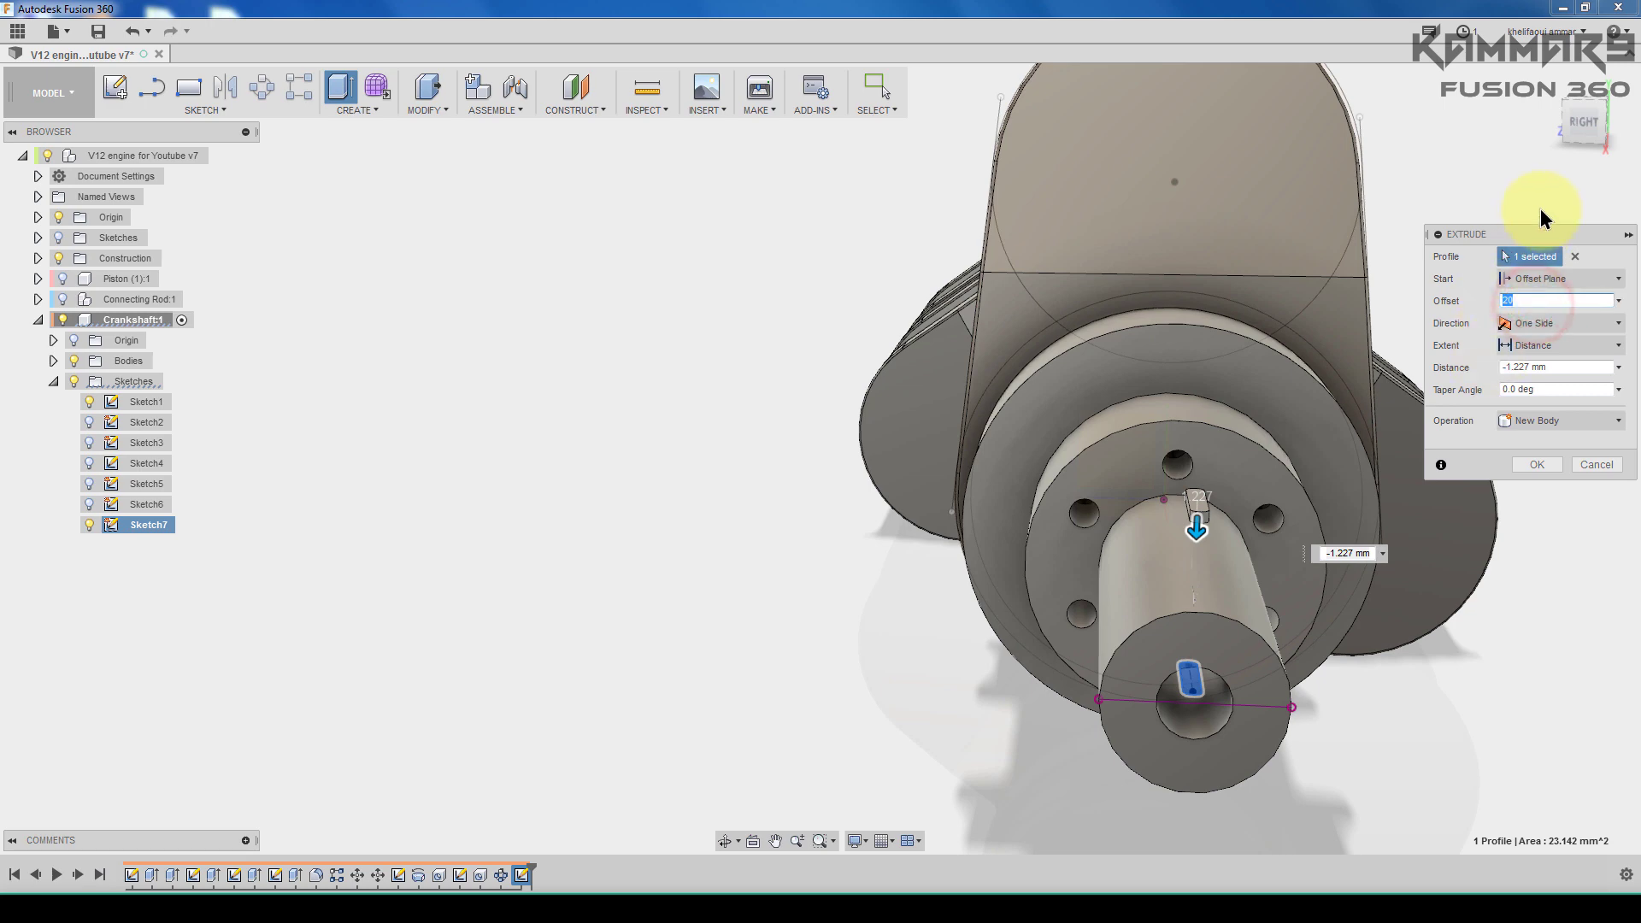
pyautogui.click(1575, 128)
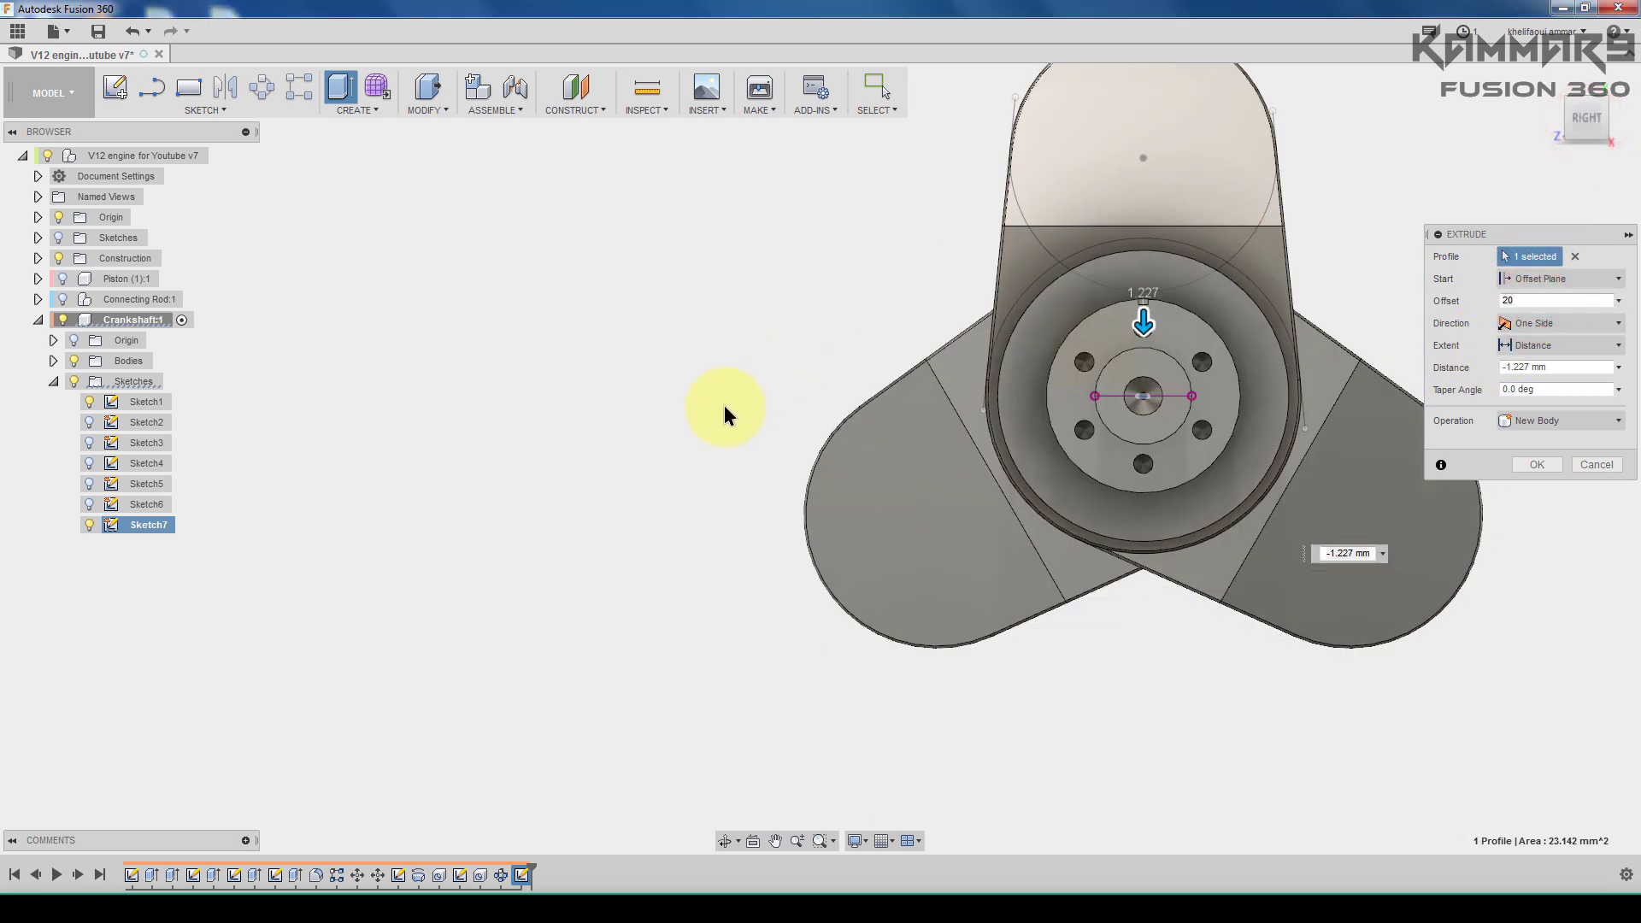
pyautogui.scroll(5, 1042, 356)
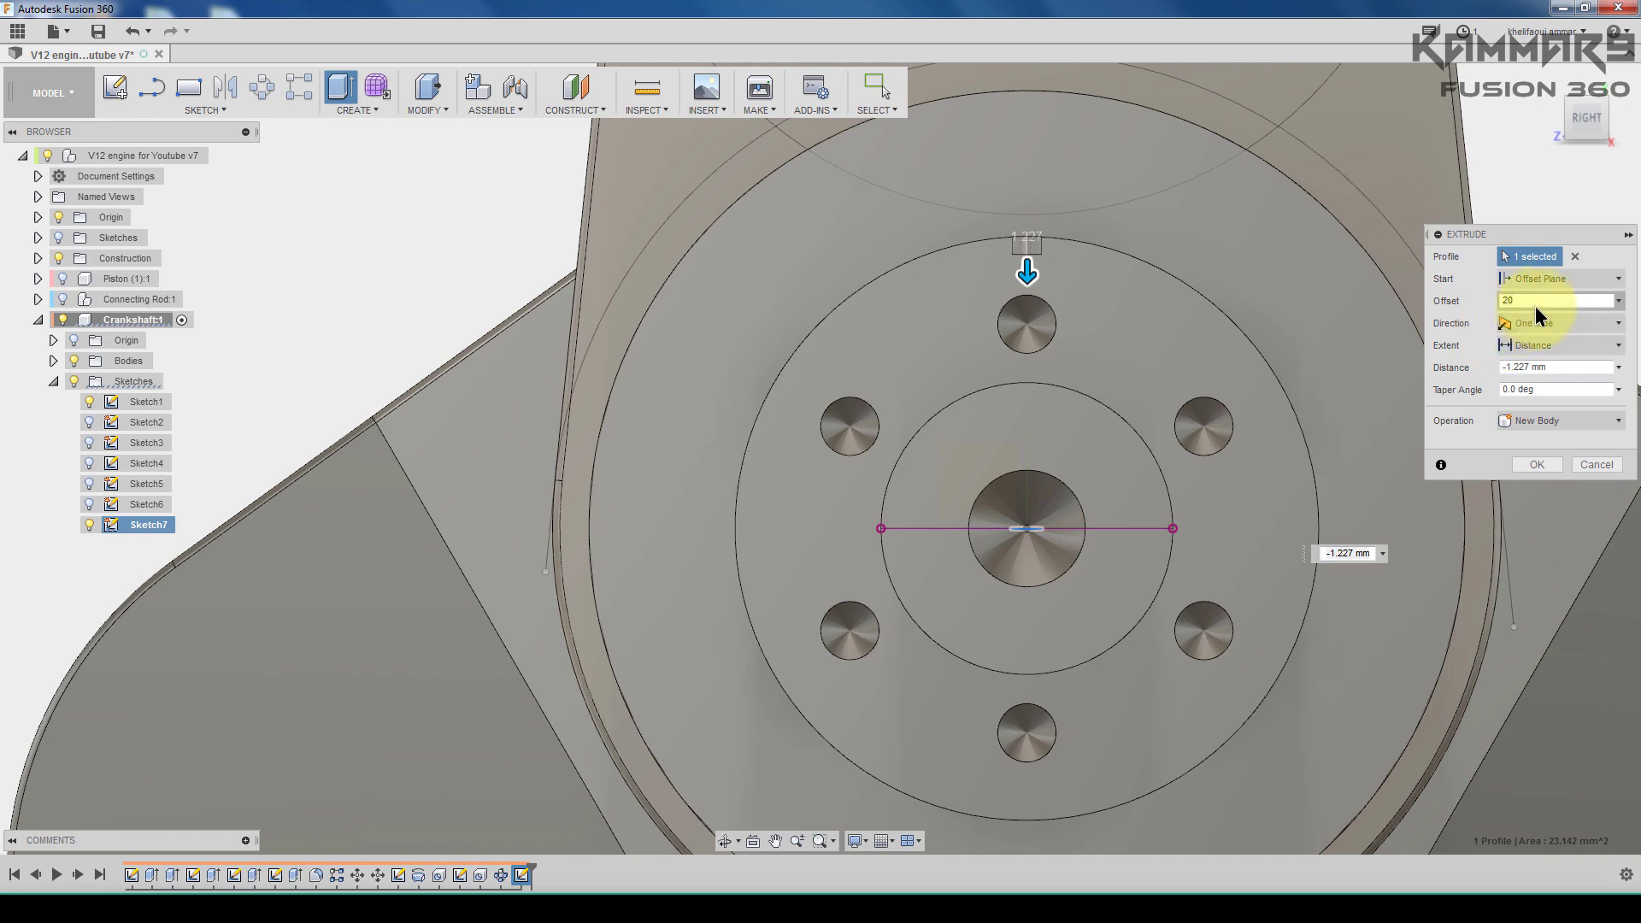
pyautogui.doubleClick(1532, 301)
pyautogui.write('10')
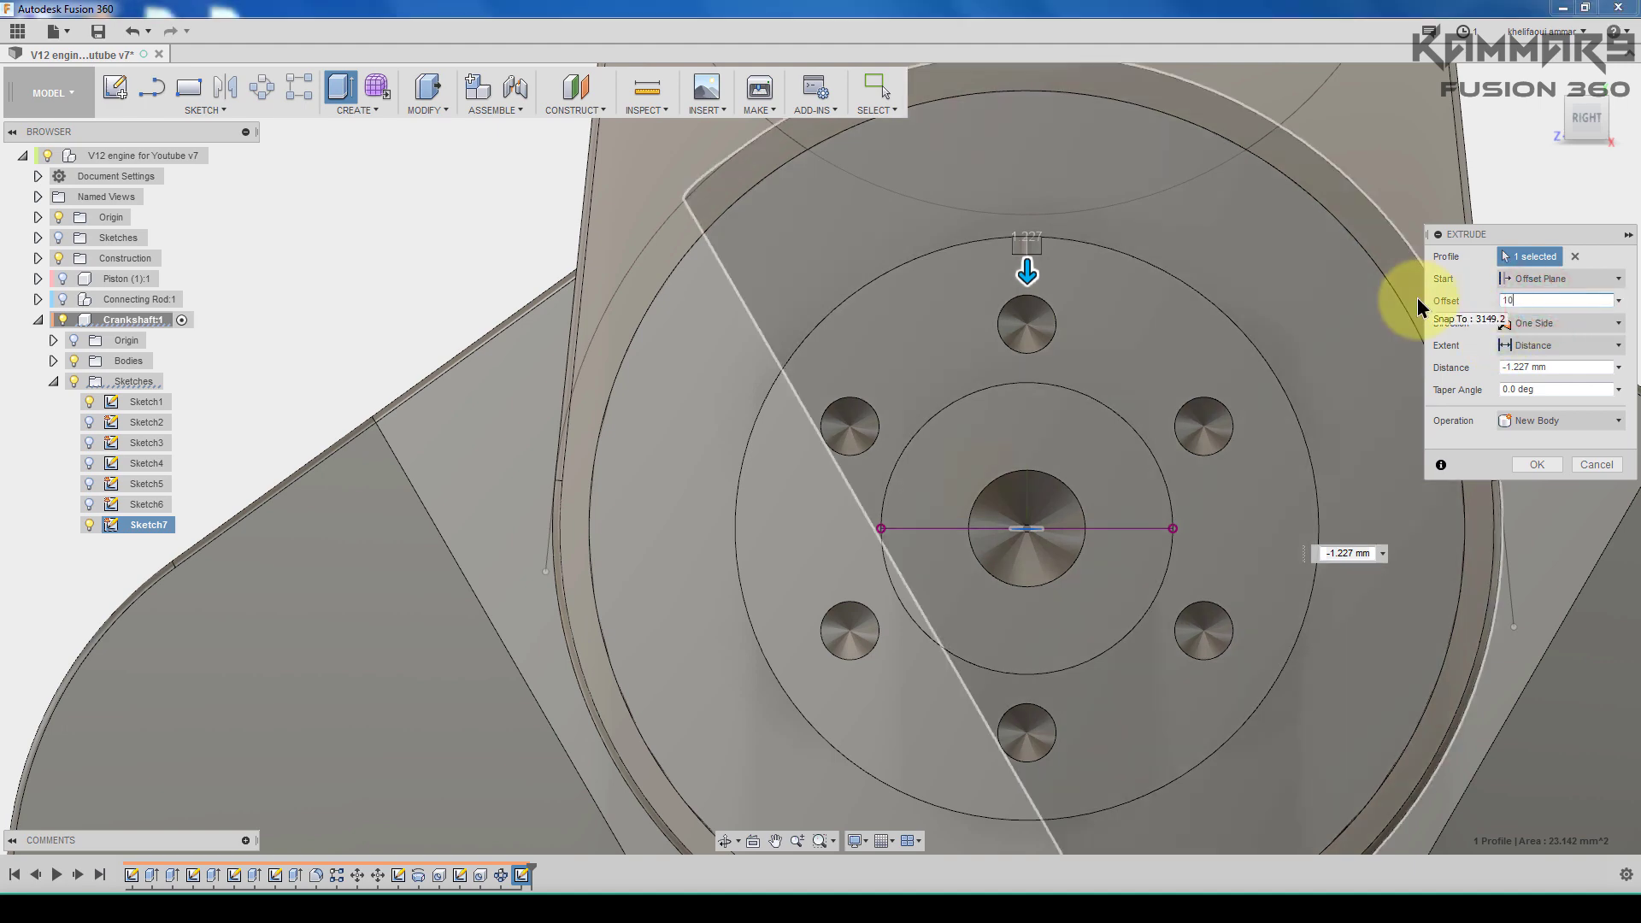
# Step: Examine up close how the slot cut's start plane meets the curved surface of the thin shaft
pyautogui.scroll(5, 1034, 424)
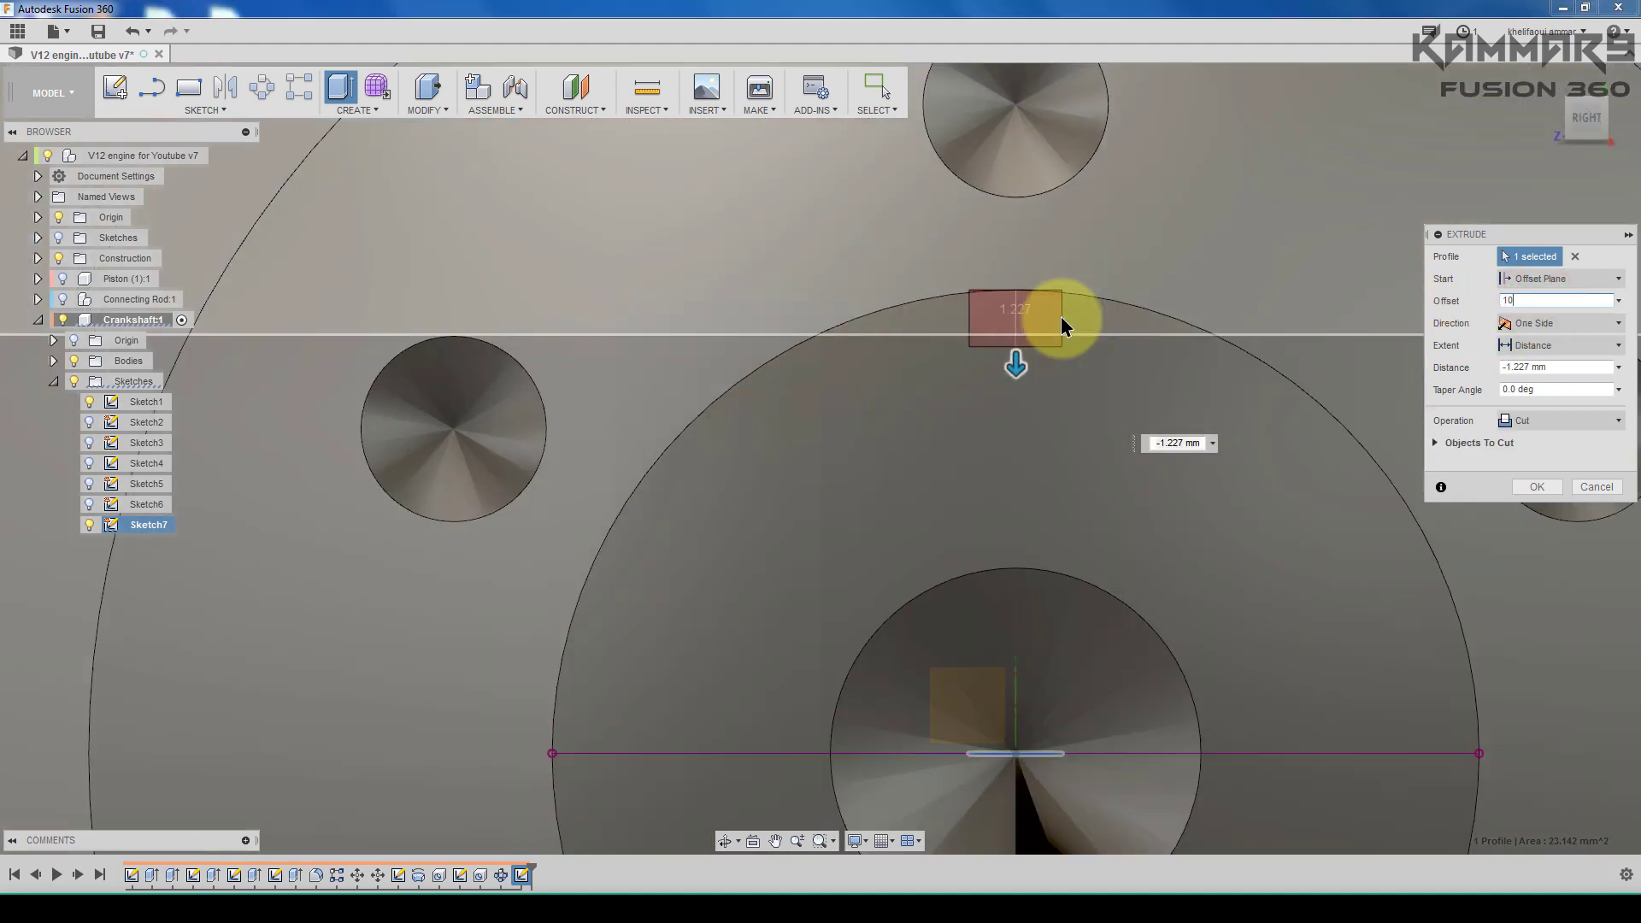
pyautogui.scroll(5, 981, 250)
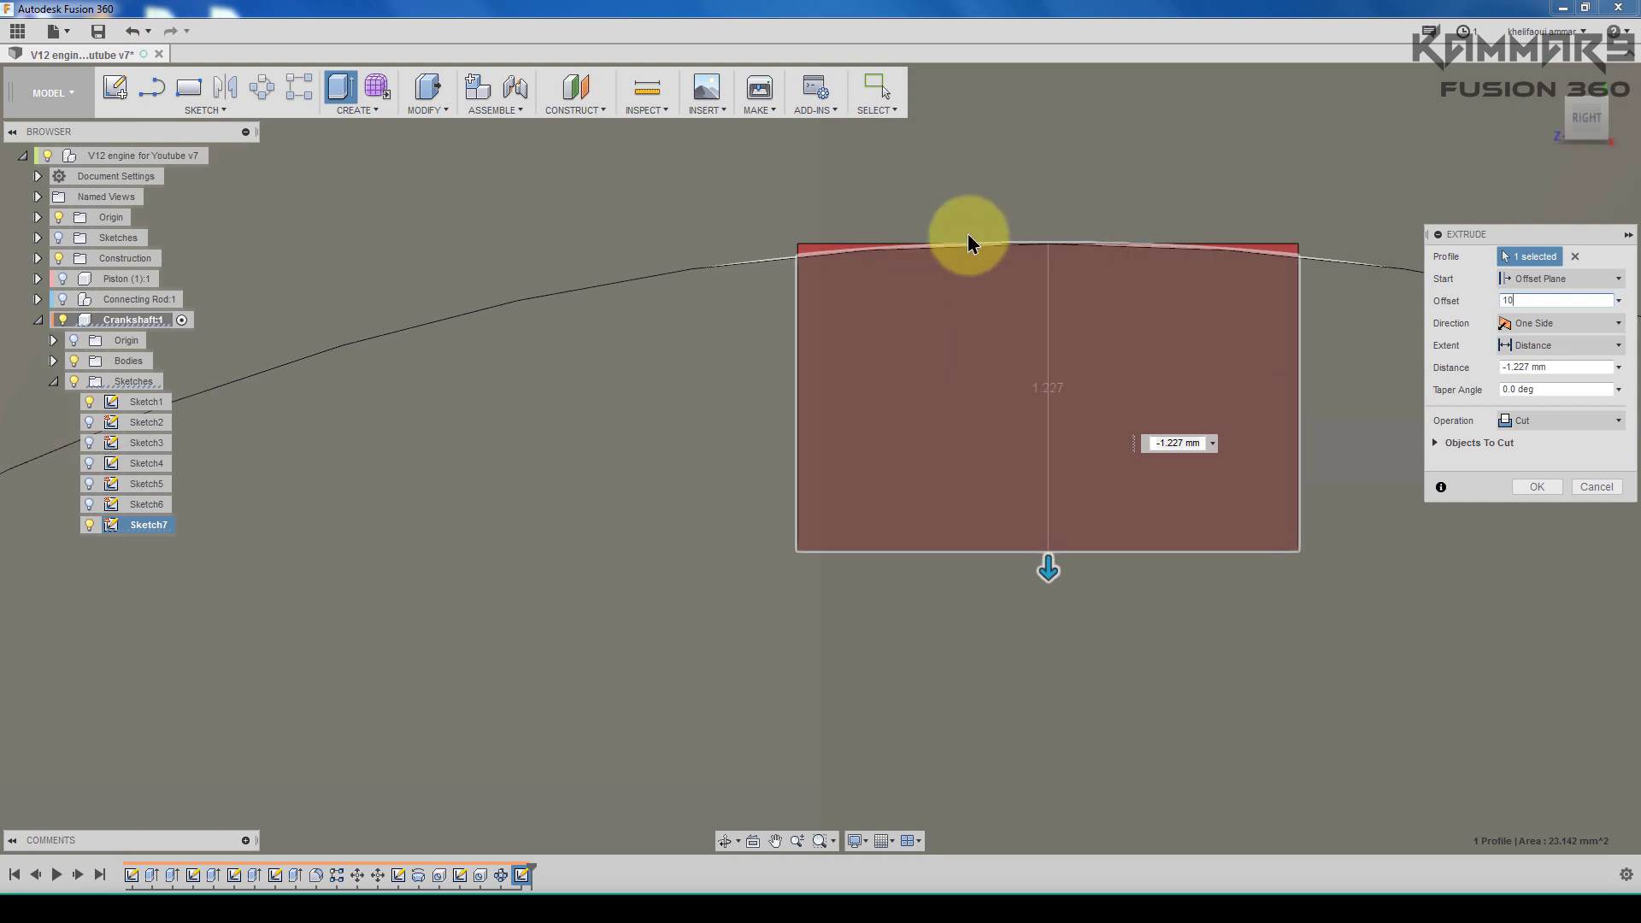
pyautogui.scroll(-1, 1112, 461)
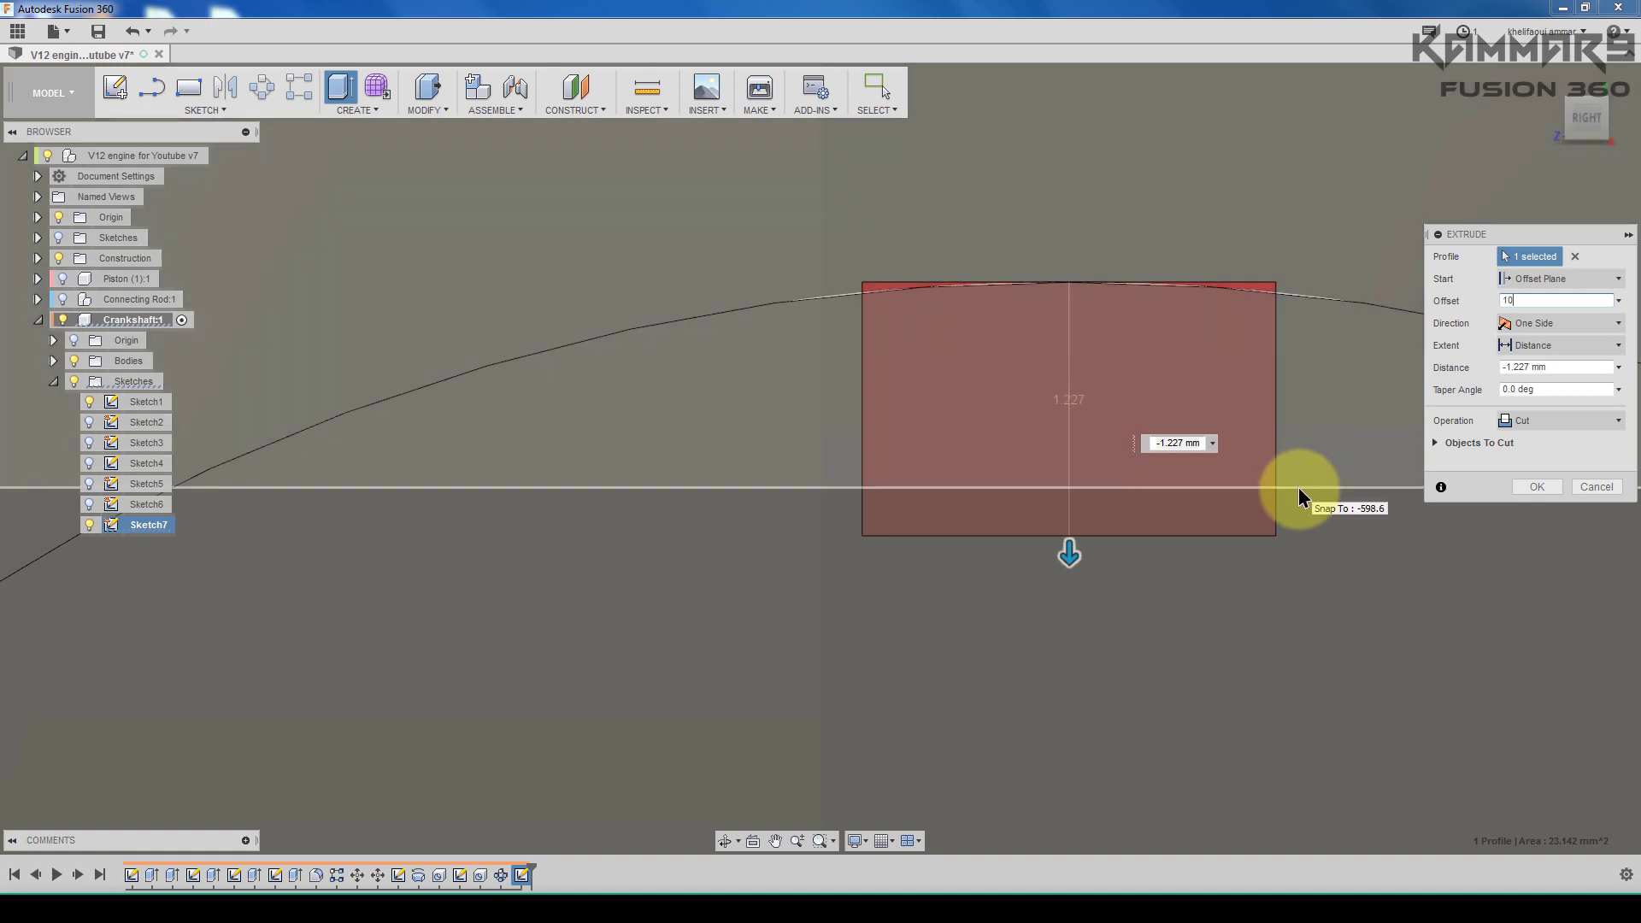
pyautogui.scroll(-6, 1240, 505)
pyautogui.scroll(-5, 877, 608)
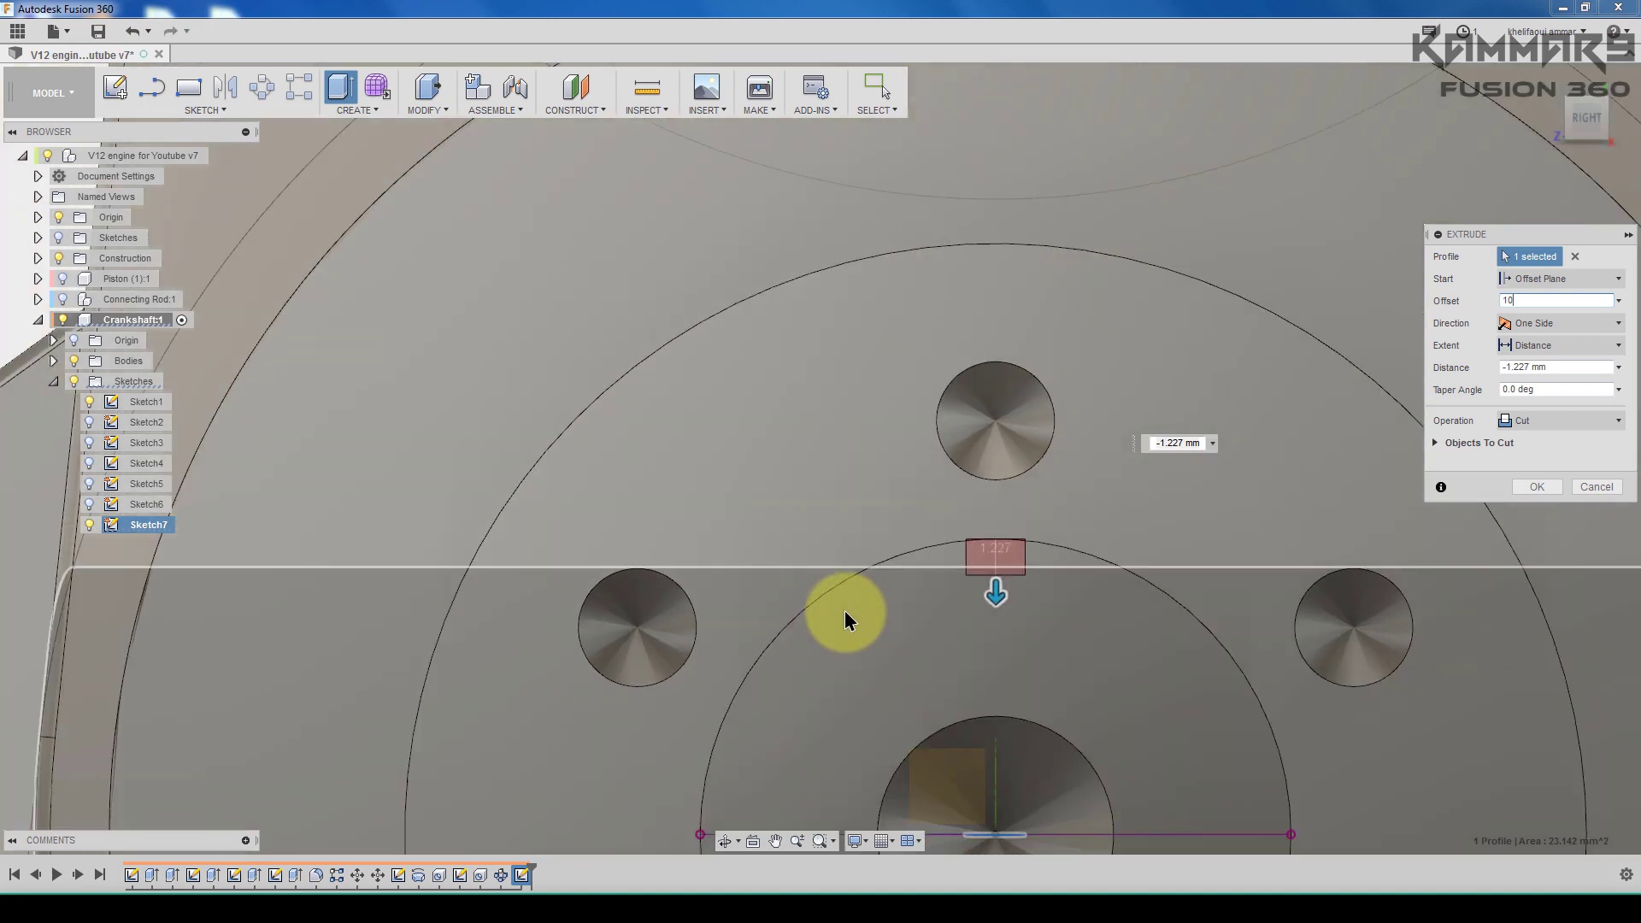
pyautogui.scroll(-2, 1014, 629)
pyautogui.scroll(3, 1014, 637)
pyautogui.scroll(2, 1014, 637)
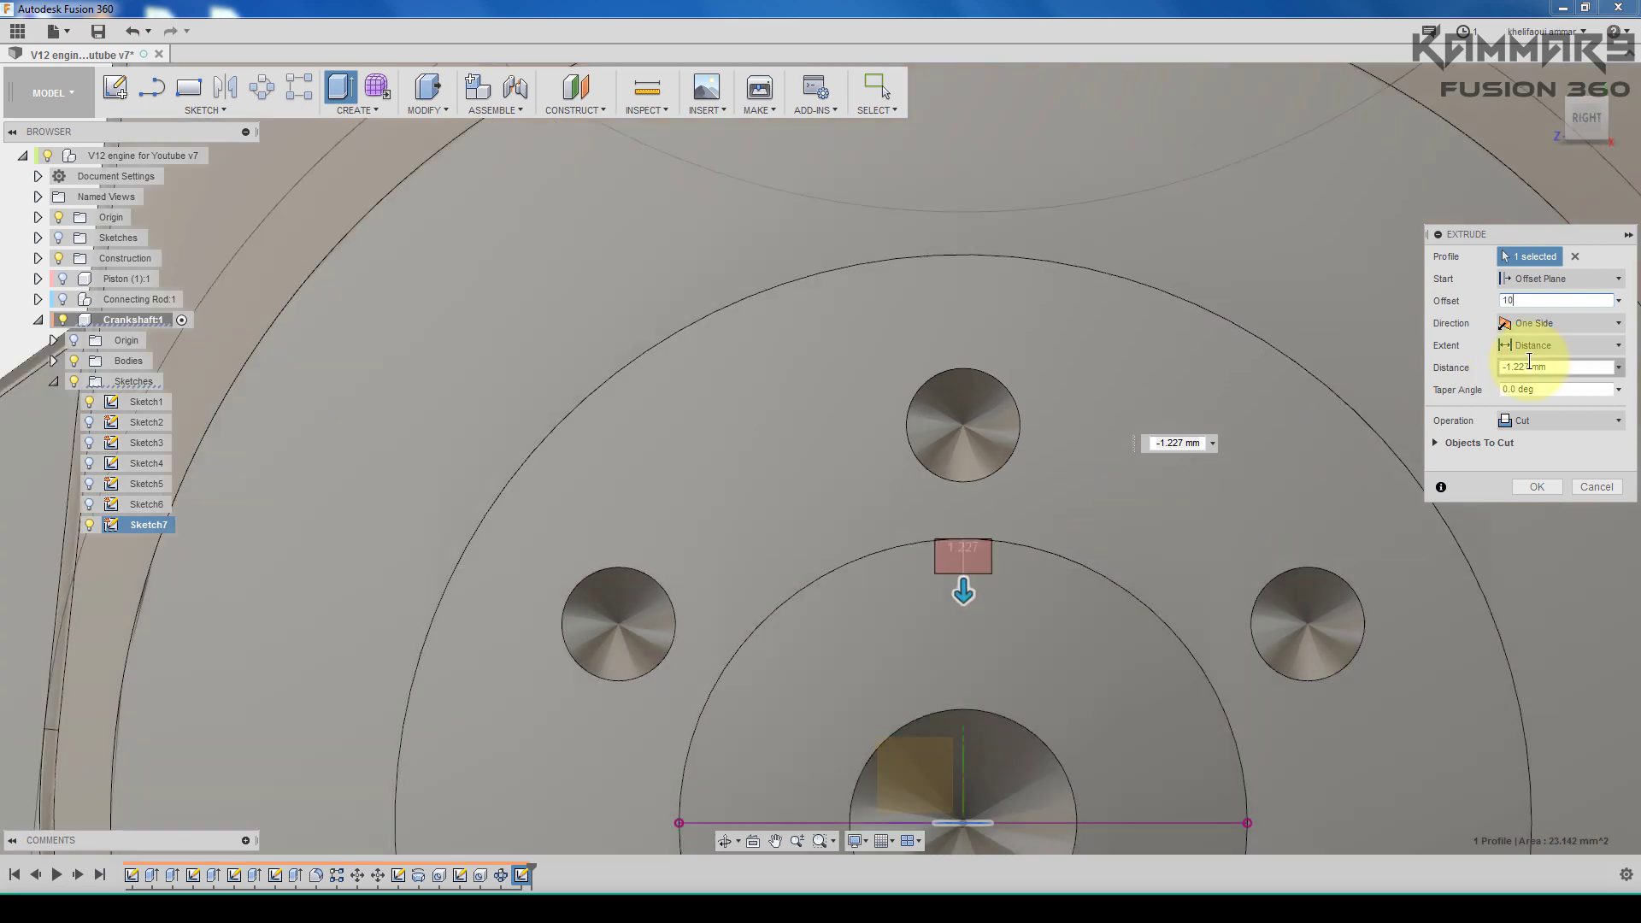
# Step: Set the slot extrusion's distance to -2 mm and complete the cut in the thin shaft
pyautogui.moveTo(1528, 365); pyautogui.dragTo(1510, 368)
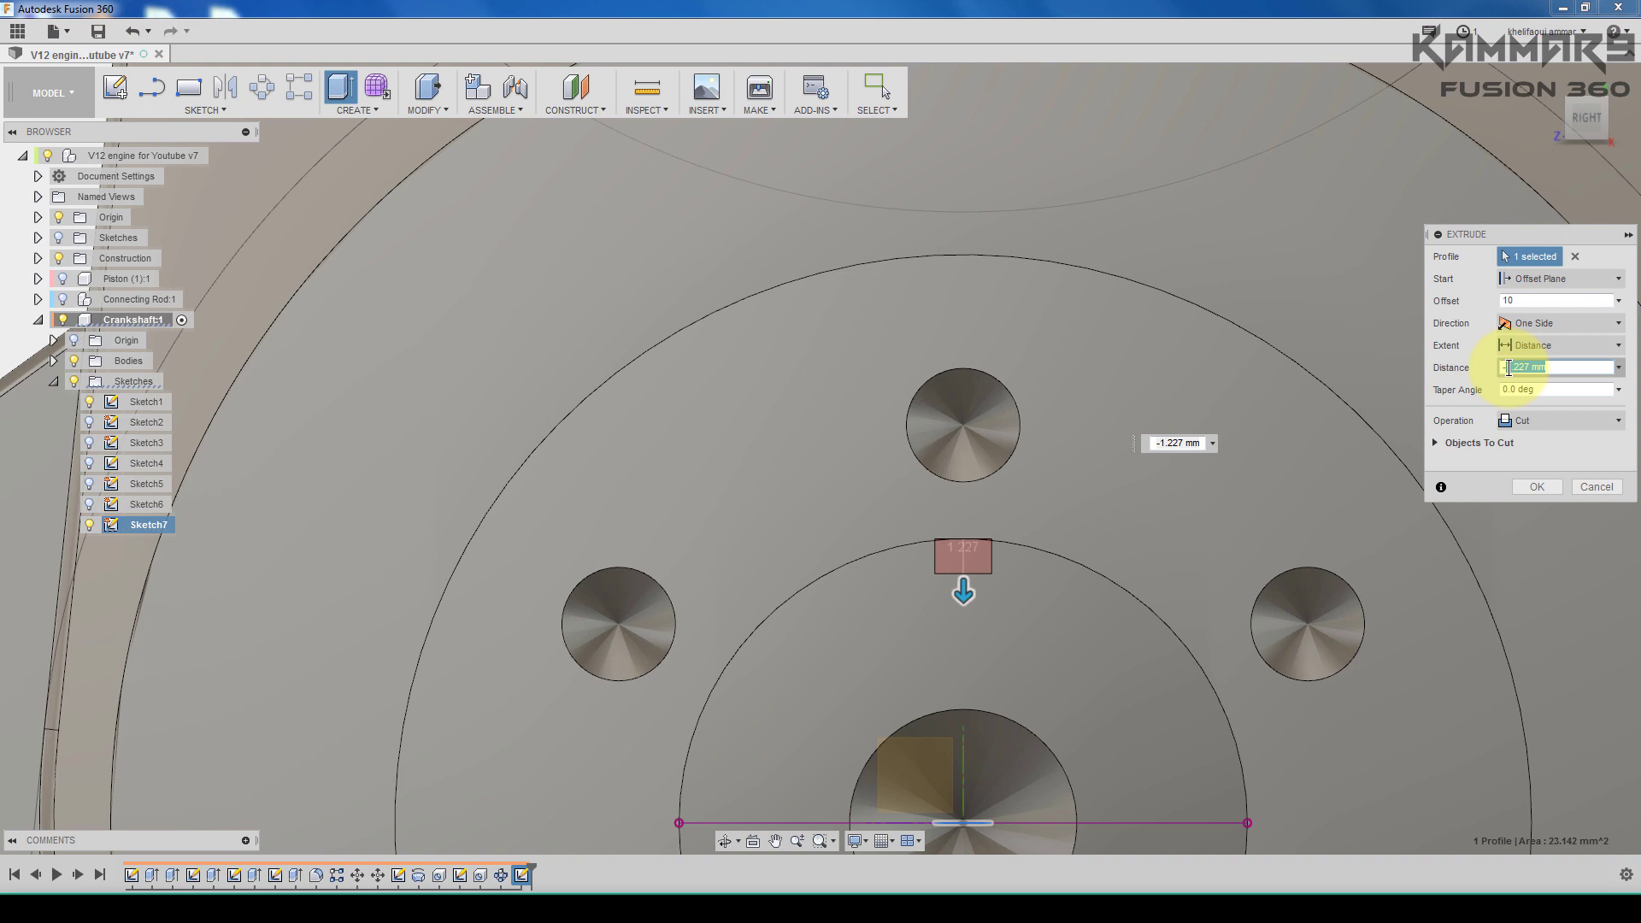
pyautogui.moveTo(1509, 368); pyautogui.dragTo(1507, 368)
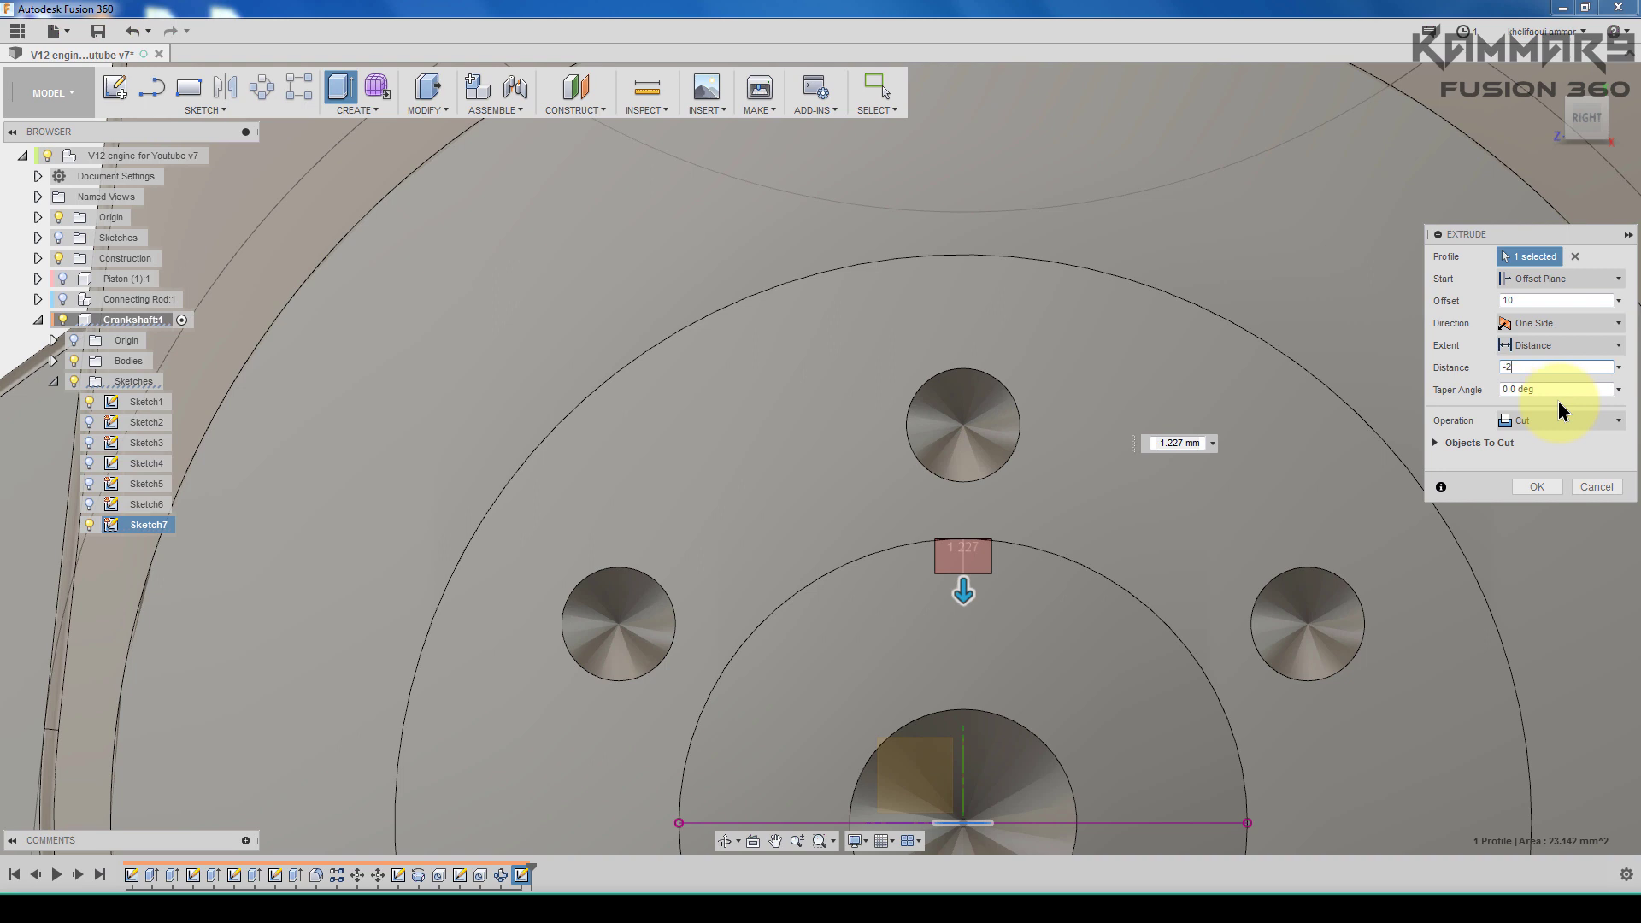
pyautogui.write('2')
pyautogui.click(1542, 486)
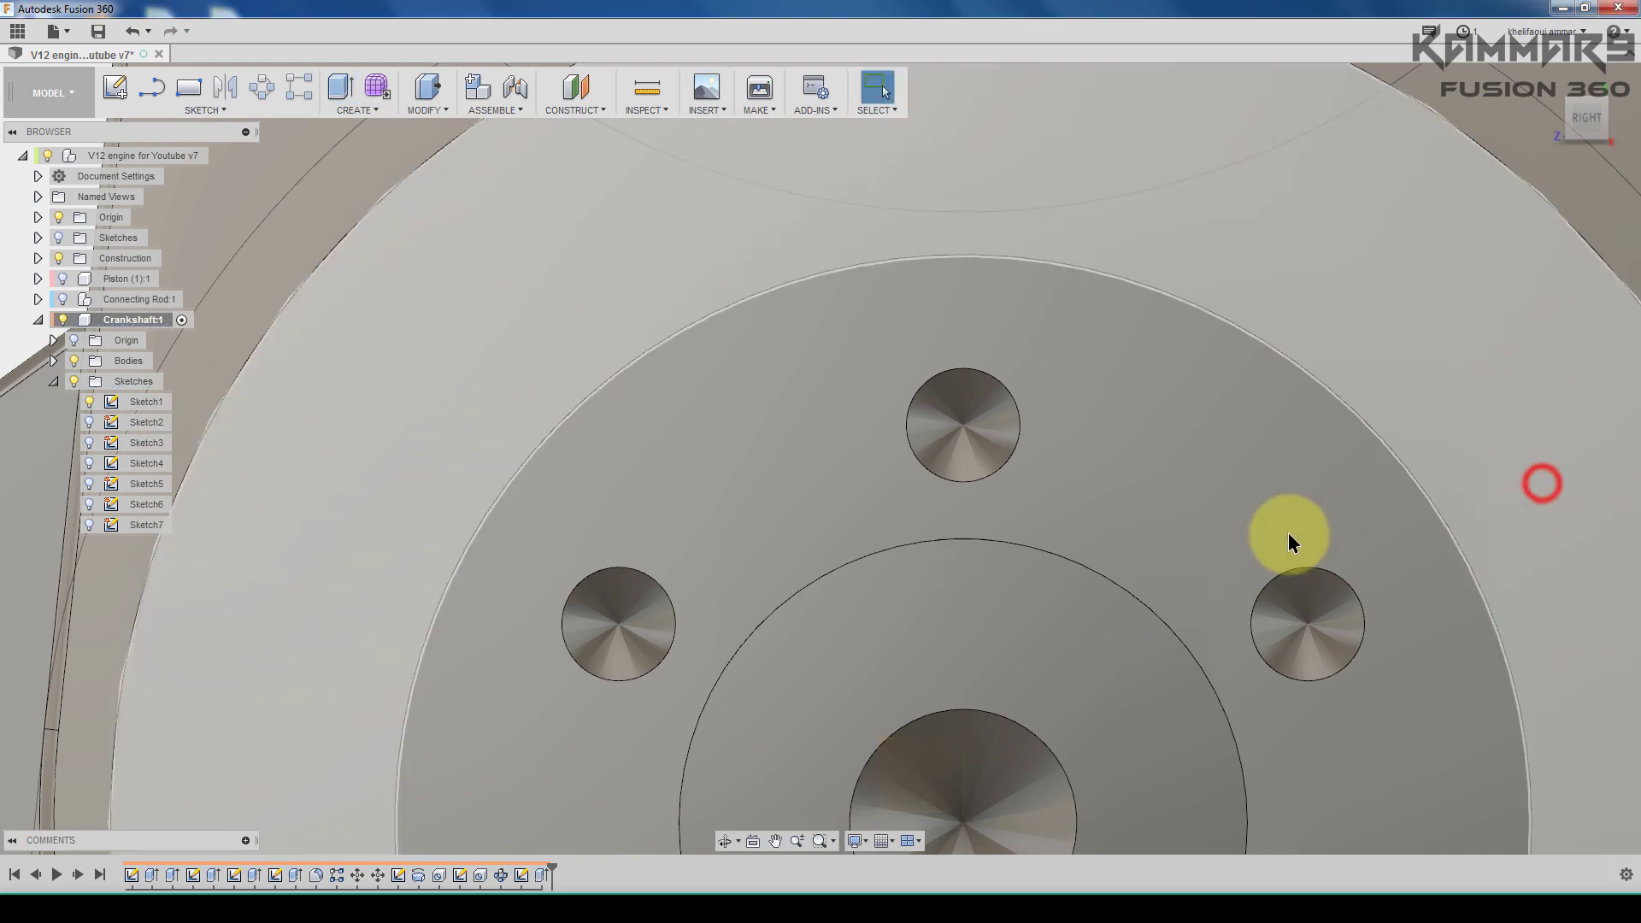
# Step: Examine the slot in the thin shaft and the rest of the crankshaft from several angles
pyautogui.scroll(-5, 1289, 539)
pyautogui.keyDown('shift'); pyautogui.moveTo(1102, 528); pyautogui.dragTo(1086, 538, button='middle'); pyautogui.keyUp('shift')
pyautogui.scroll(-6, 1086, 538)
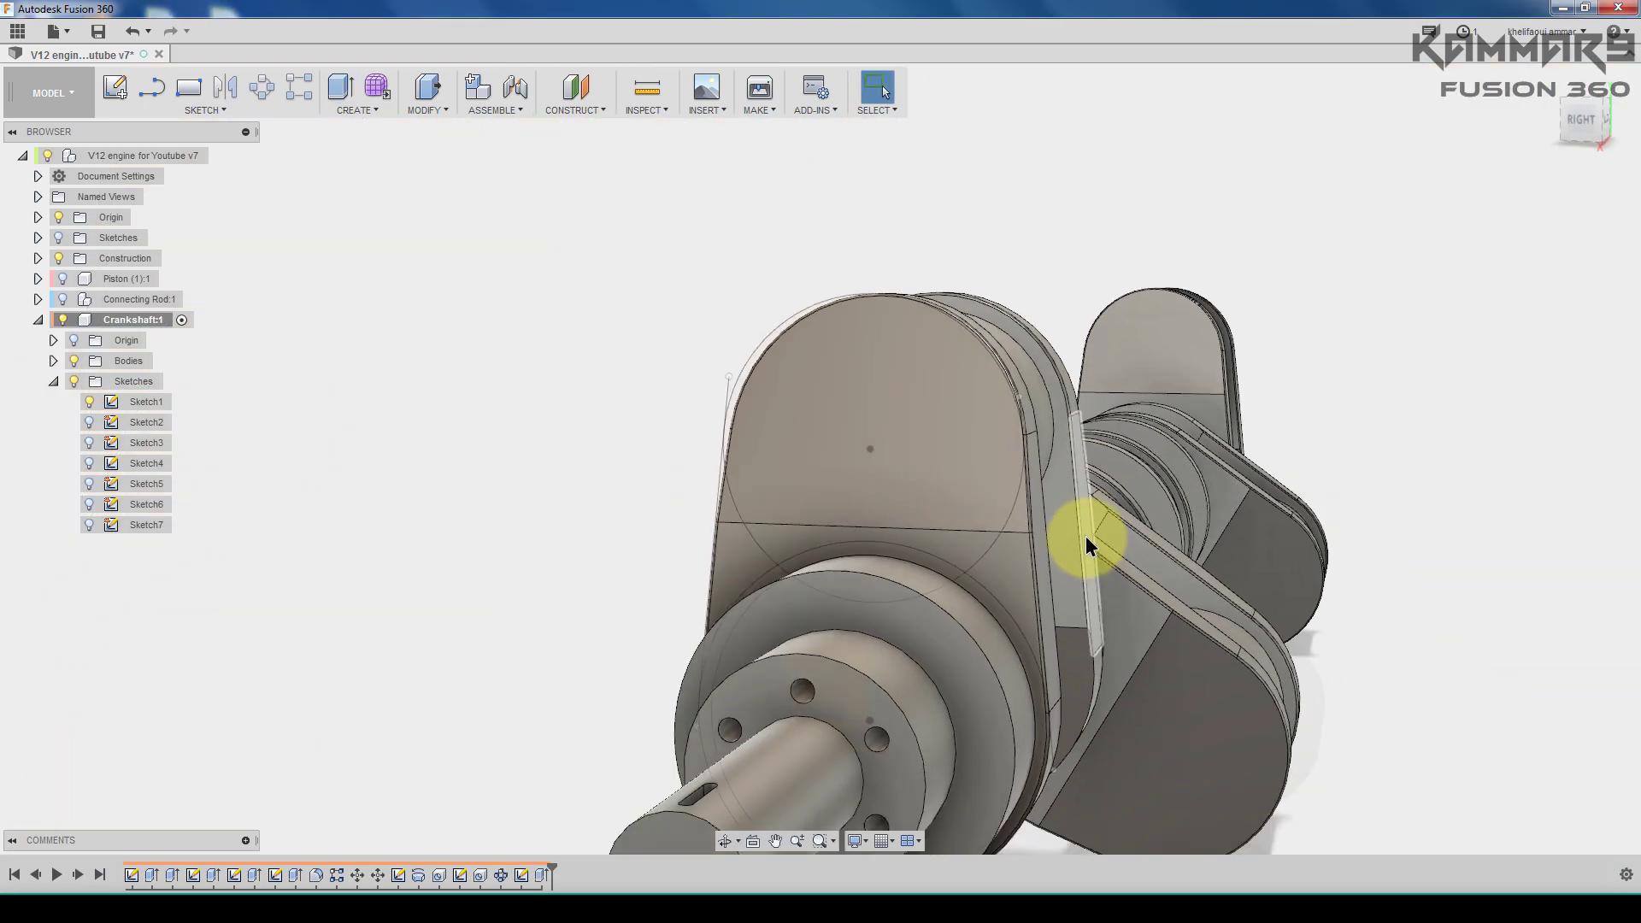
pyautogui.scroll(5, 1044, 608)
pyautogui.keyDown('shift'); pyautogui.moveTo(919, 597); pyautogui.dragTo(710, 690, button='middle'); pyautogui.keyUp('shift')
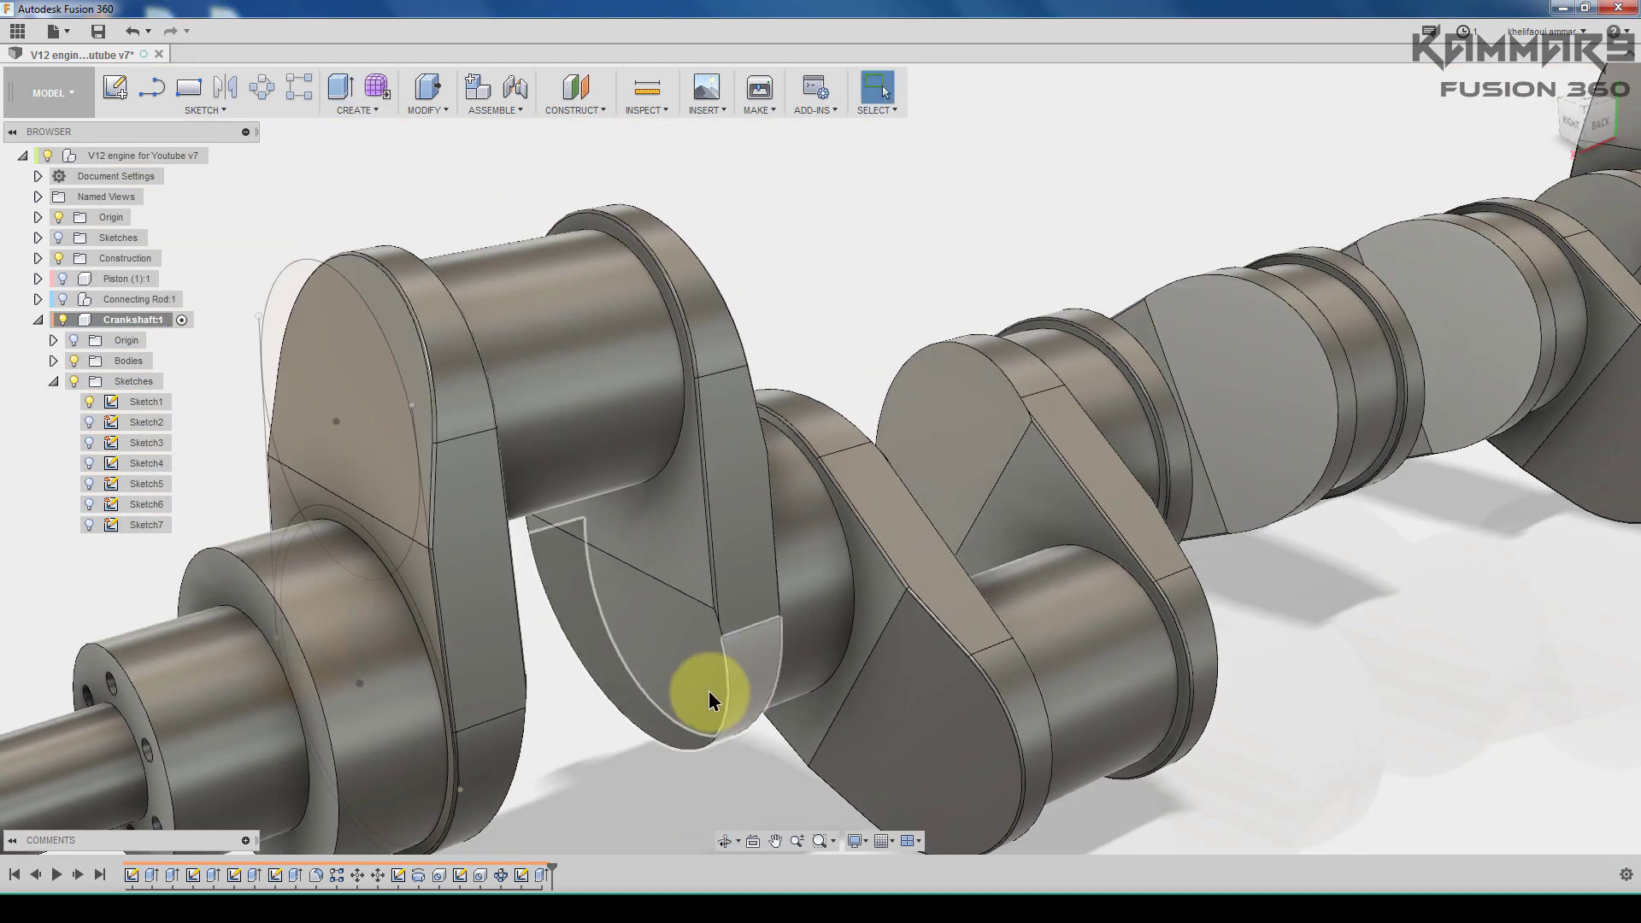
pyautogui.scroll(-4, 709, 690)
pyautogui.moveTo(624, 726); pyautogui.dragTo(1052, 523, button='middle')
pyautogui.scroll(3, 593, 612)
pyautogui.scroll(3, 592, 612)
pyautogui.keyDown('shift'); pyautogui.moveTo(592, 612); pyautogui.dragTo(539, 618, button='middle'); pyautogui.keyUp('shift')
pyautogui.click(821, 513)
pyautogui.click(1099, 400)
pyautogui.keyDown('shift'); pyautogui.moveTo(798, 684); pyautogui.dragTo(974, 629, button='middle'); pyautogui.keyUp('shift')
pyautogui.scroll(-2, 973, 627)
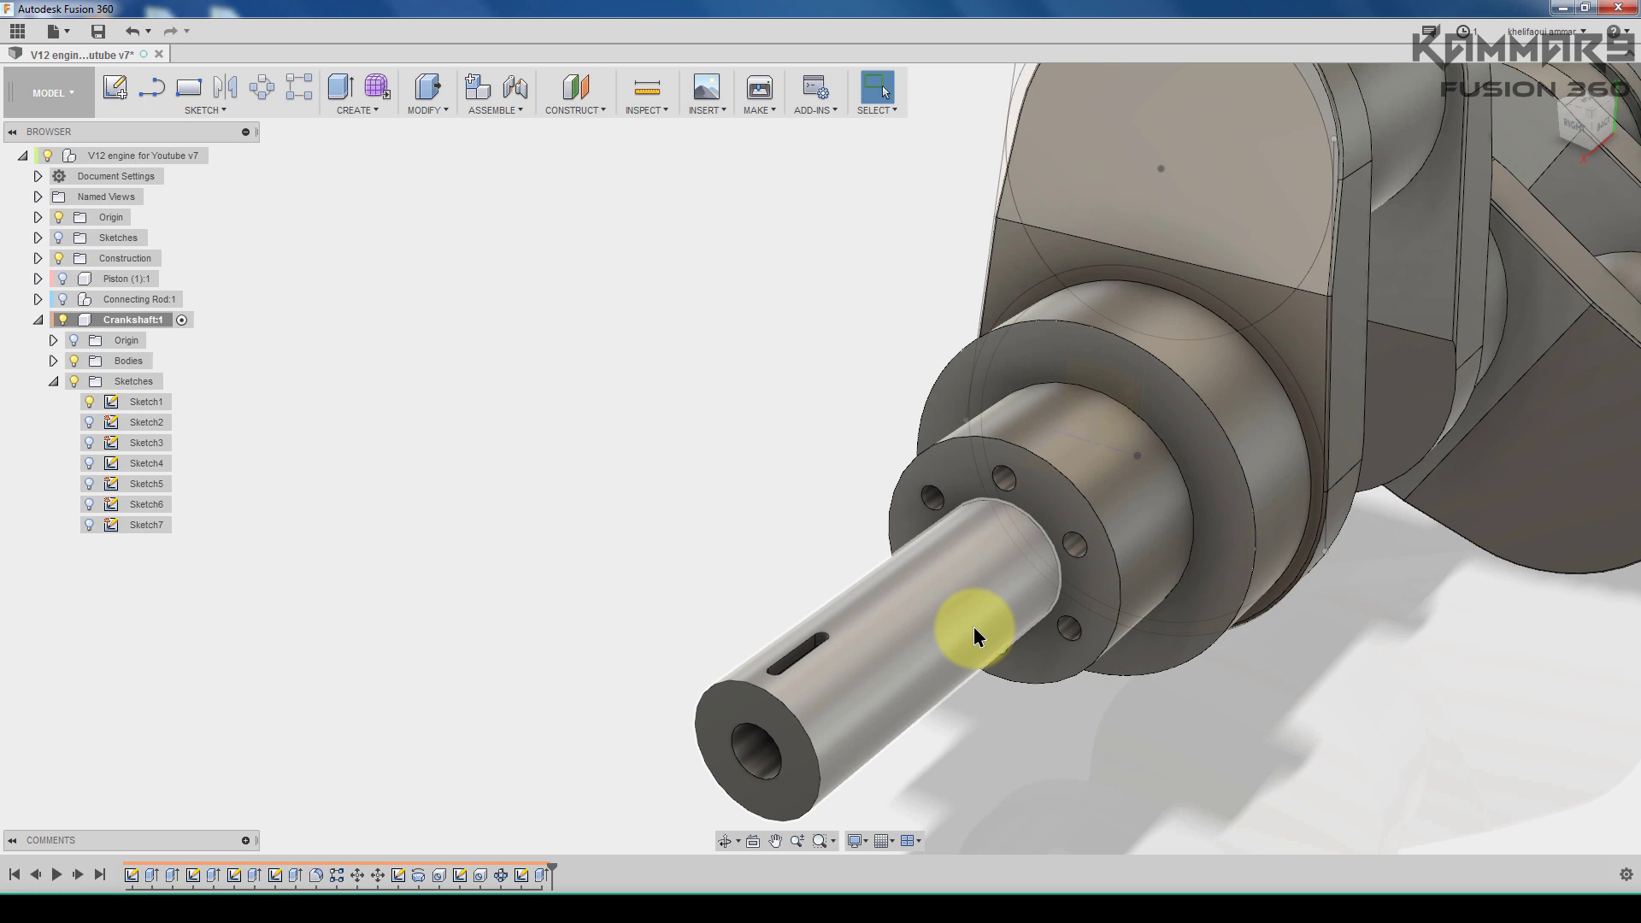
pyautogui.moveTo(872, 686); pyautogui.dragTo(906, 669, button='middle')
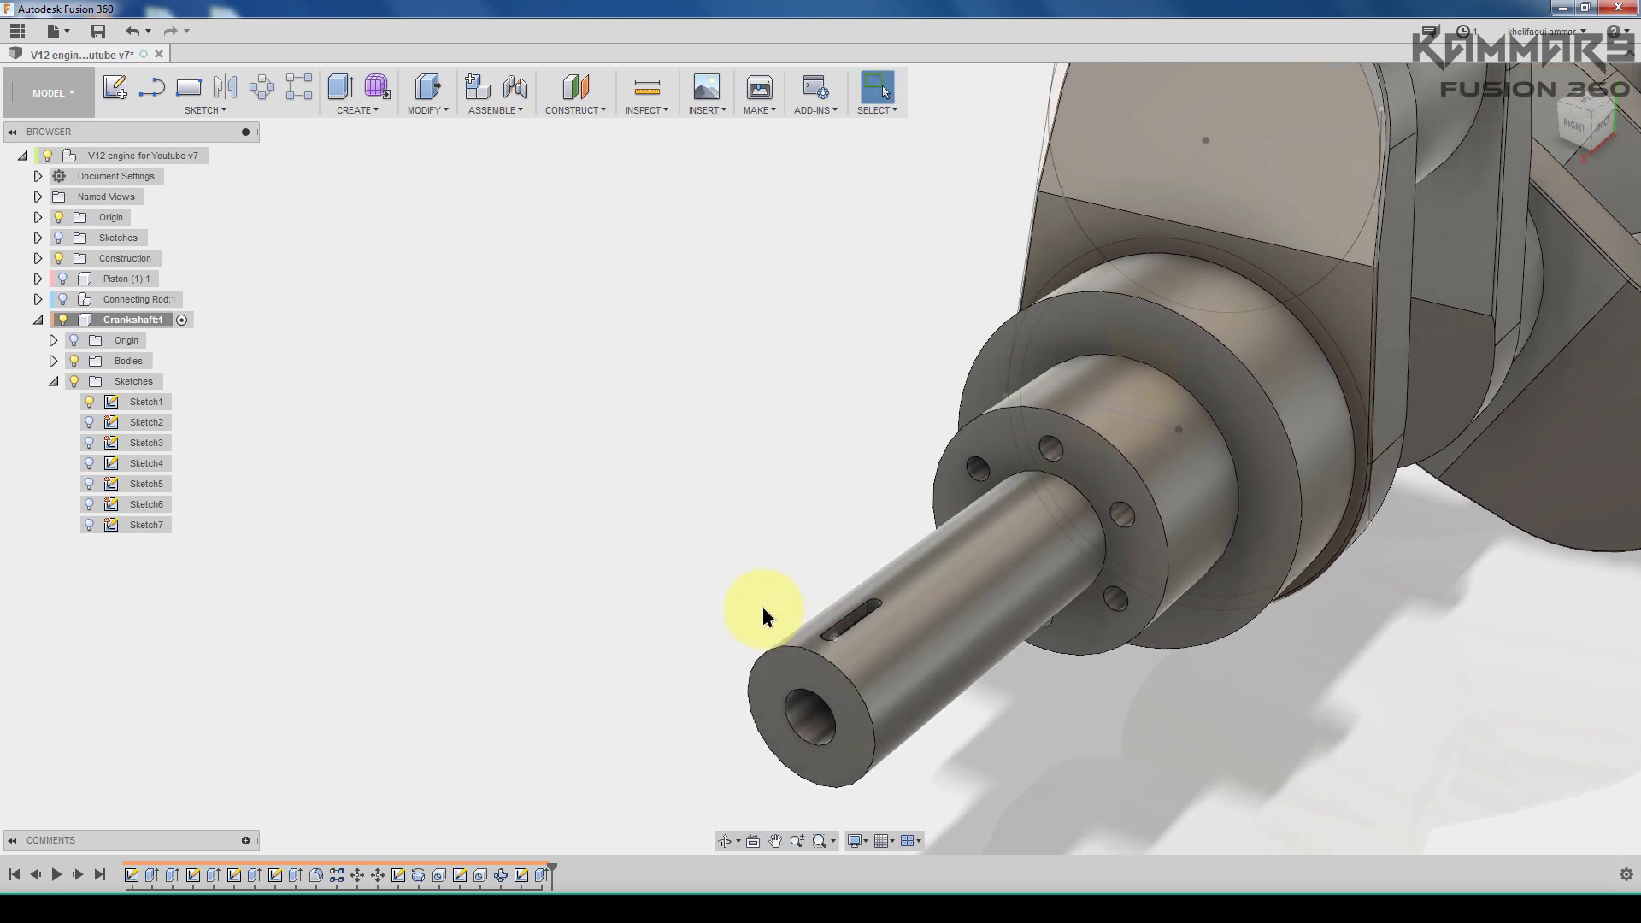
# Step: Chamfer the outer edge of the thin shaft's free end with an equal distance of 1.5 mm
pyautogui.click(375, 110)
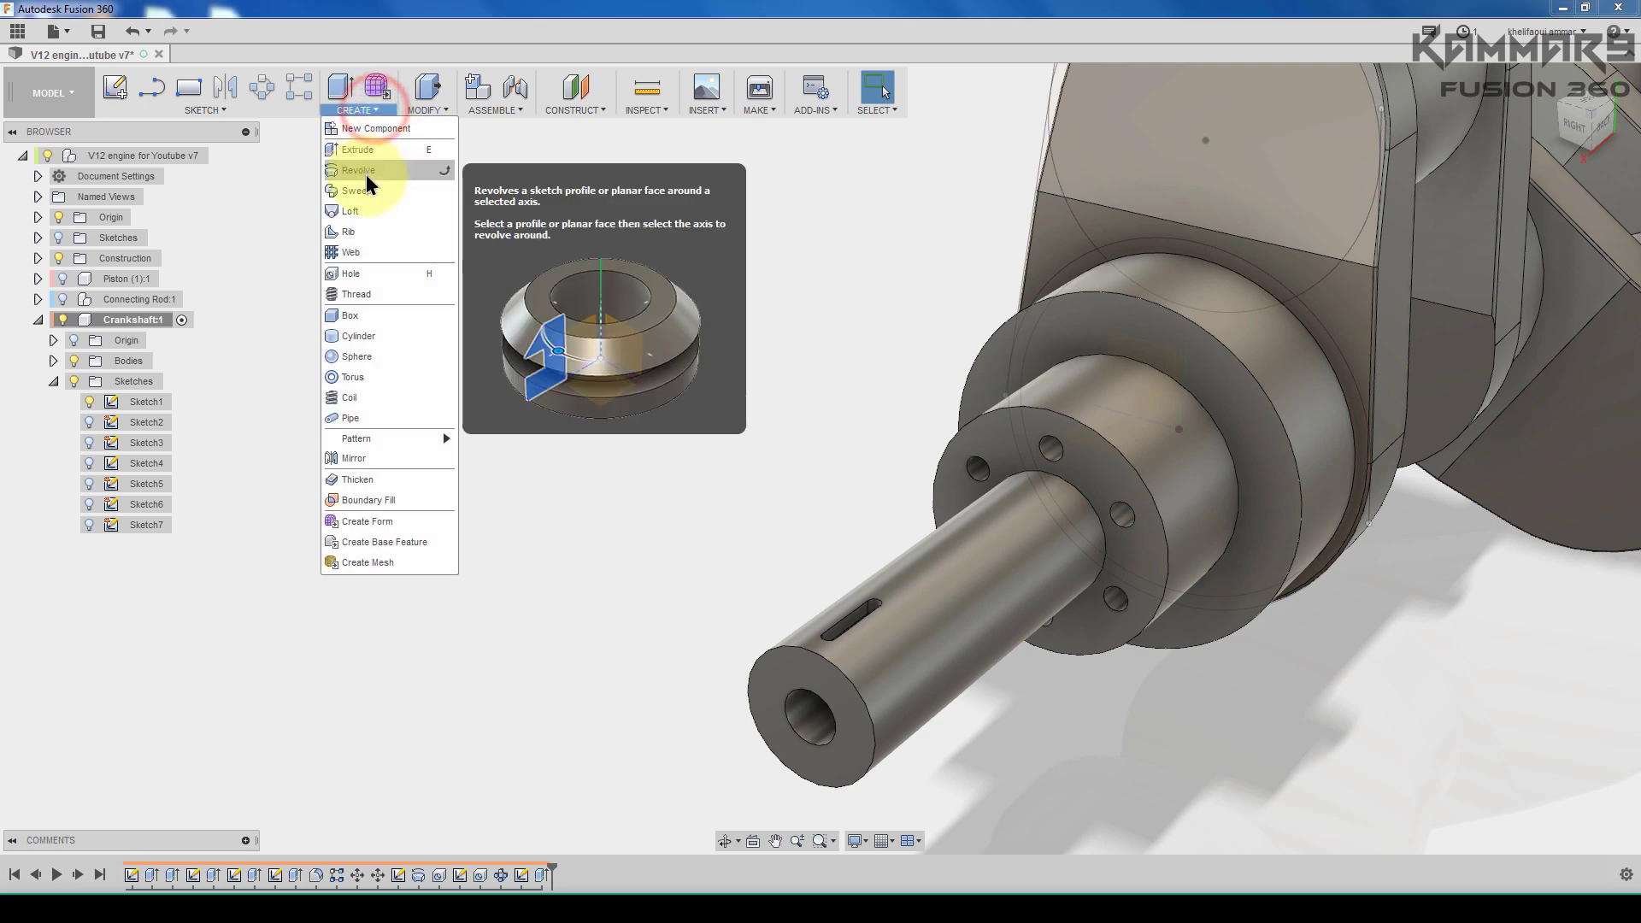
pyautogui.click(424, 109)
pyautogui.click(424, 189)
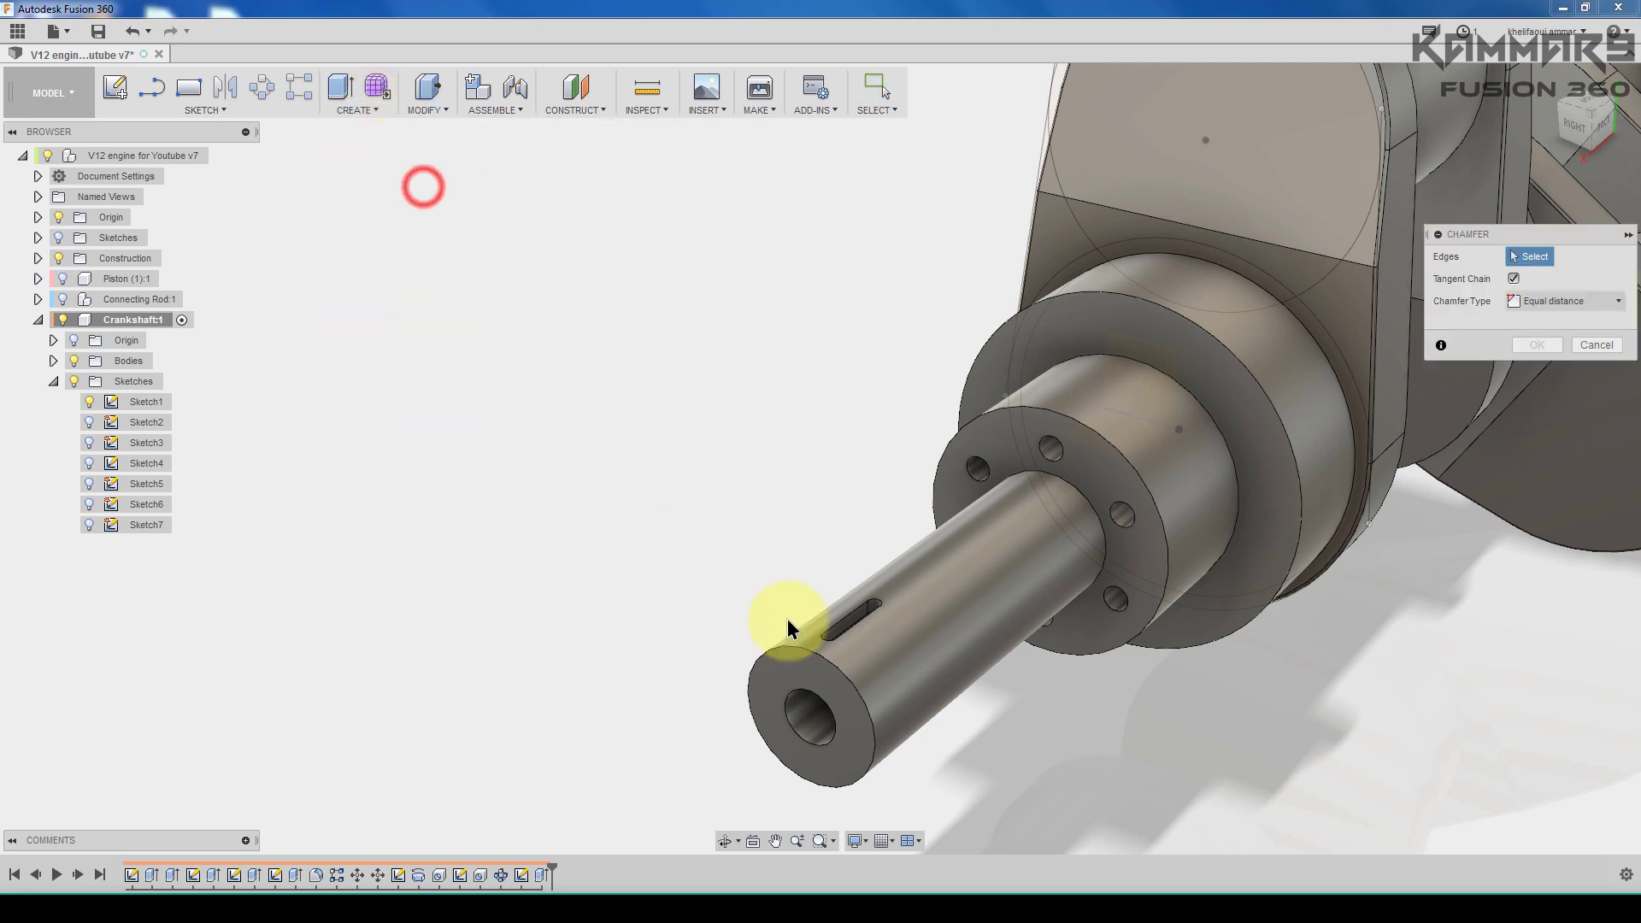
pyautogui.click(810, 654)
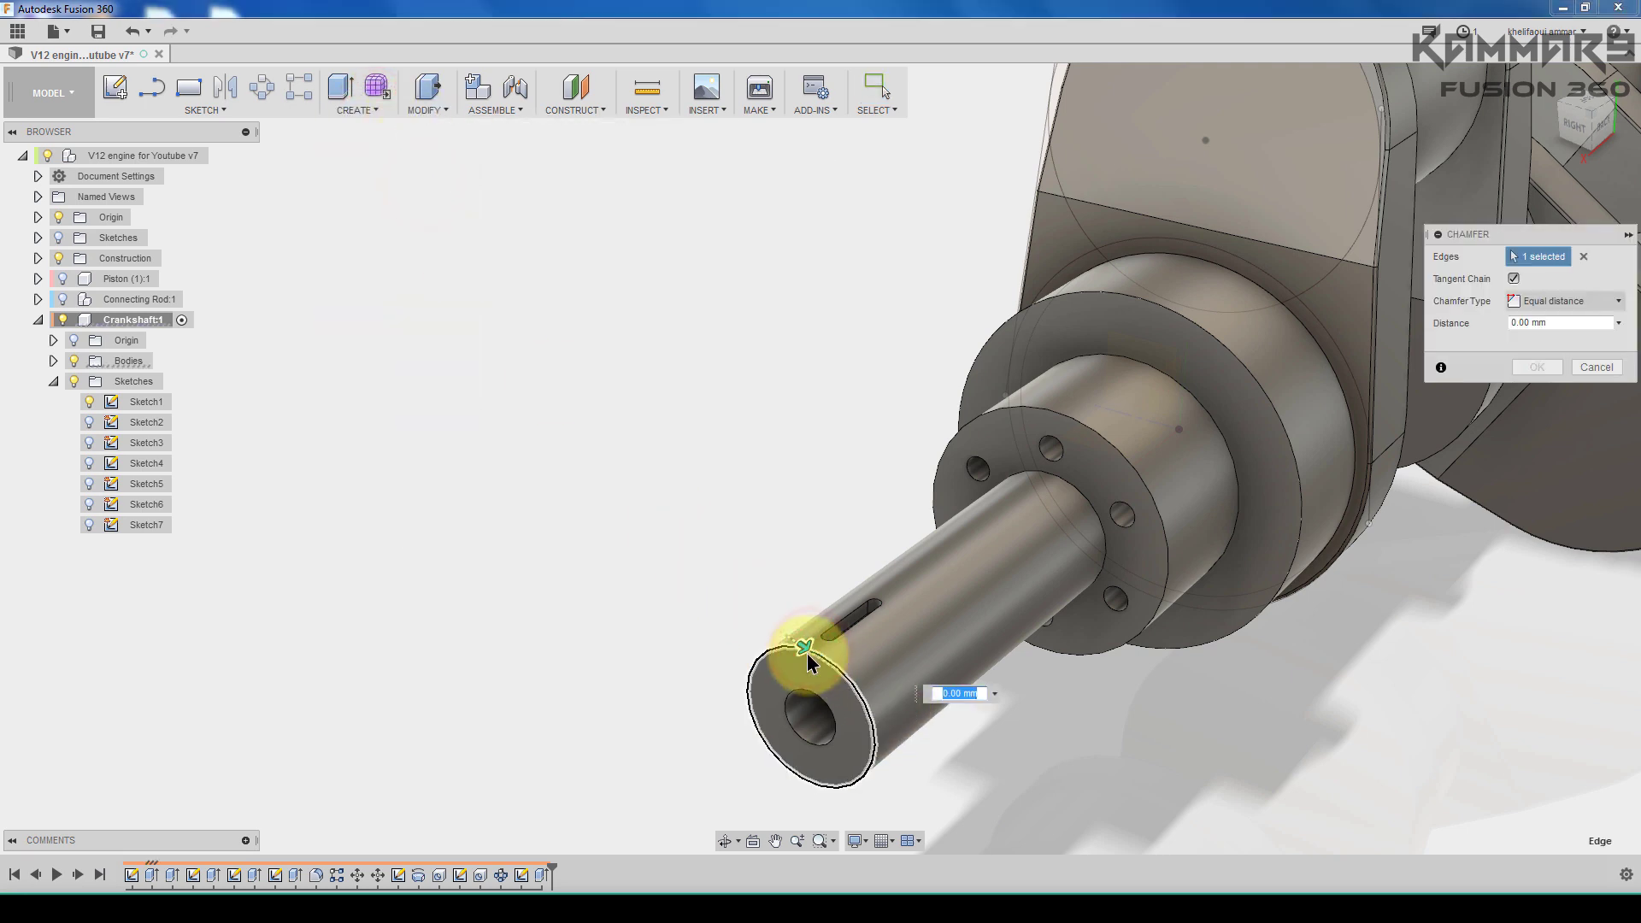
pyautogui.moveTo(811, 647); pyautogui.dragTo(805, 650)
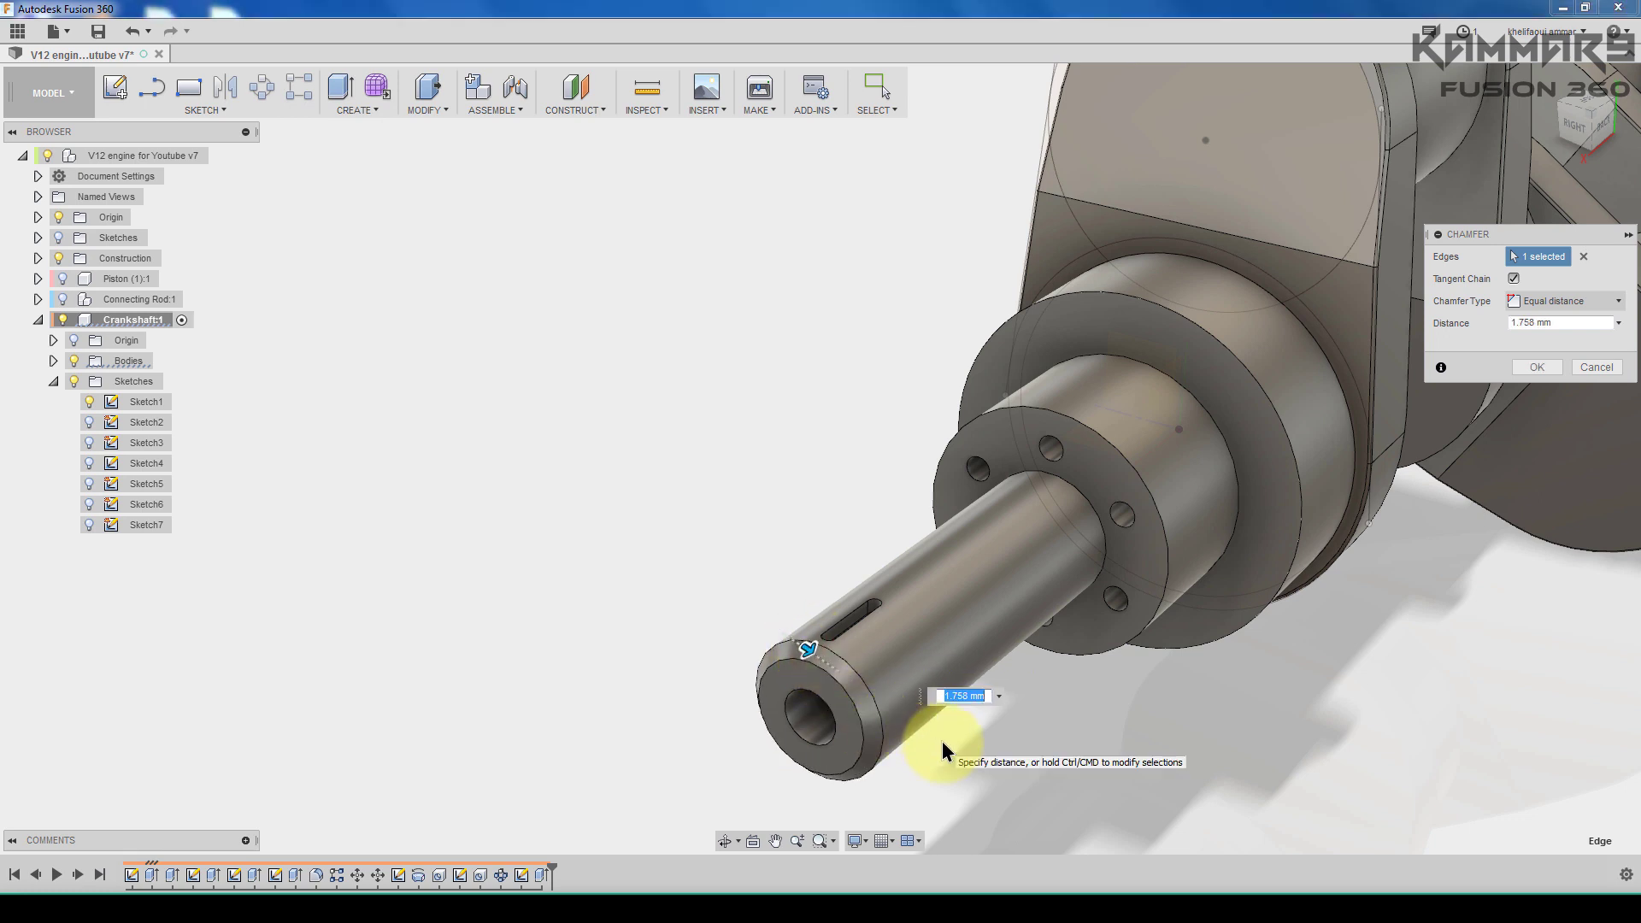
pyautogui.write('1.5')
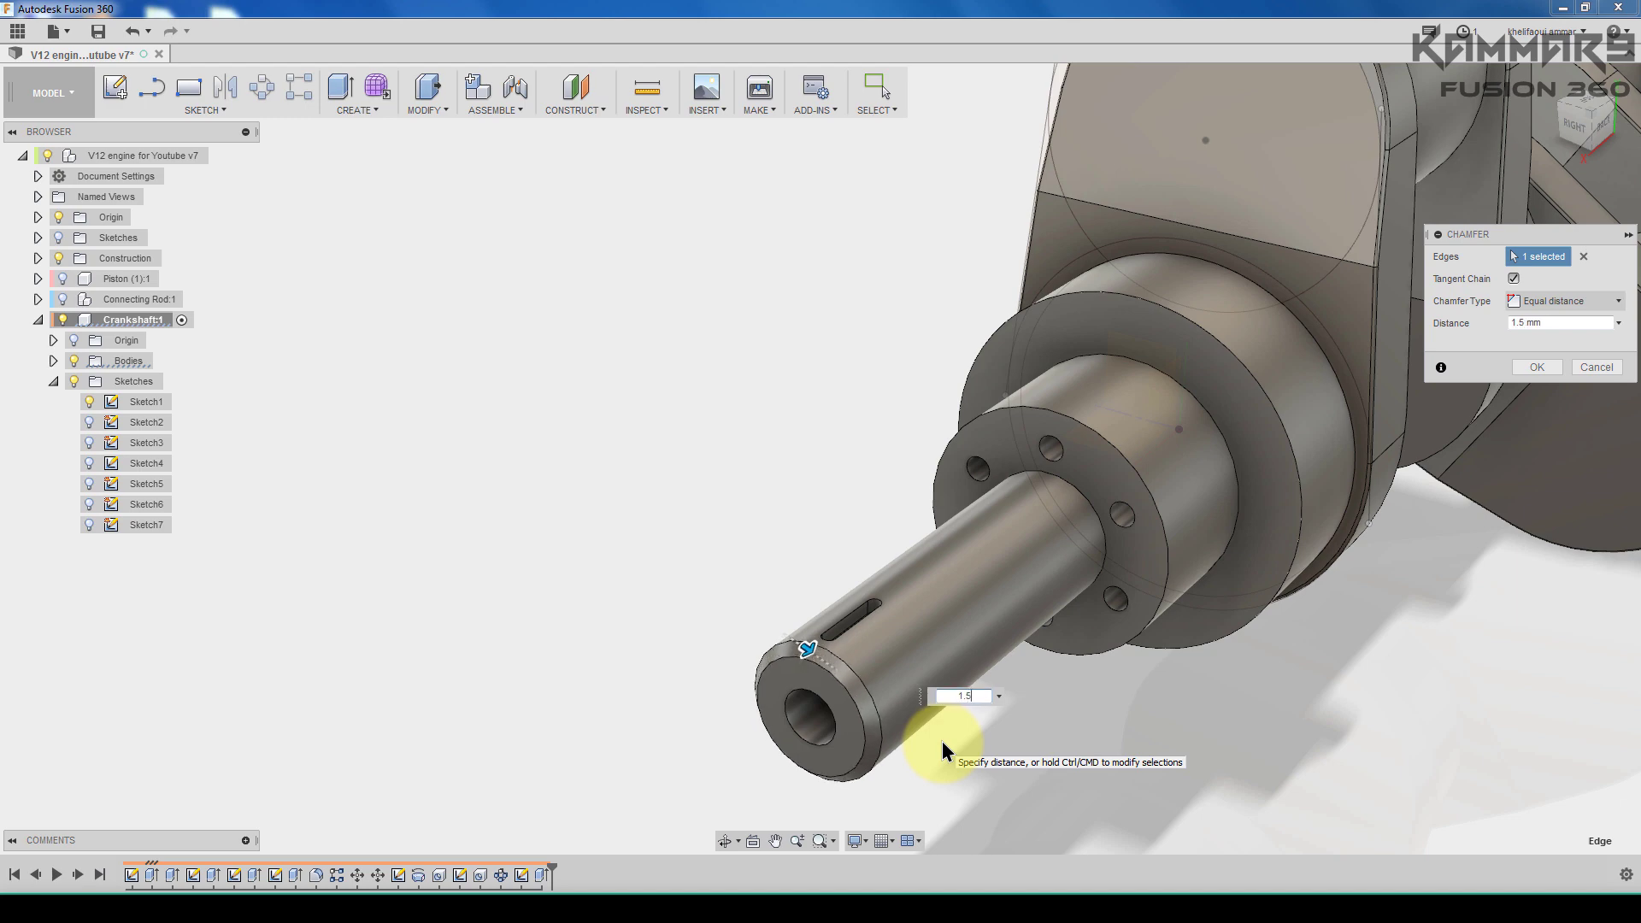
pyautogui.press('Return')
# Step: Create a sketch on the ring-shaped face around the small stub at the crankshaft's opposite end
pyautogui.scroll(-5, 952, 747)
pyautogui.keyDown('shift'); pyautogui.moveTo(963, 753); pyautogui.dragTo(1154, 587, button='middle'); pyautogui.keyUp('shift')
pyautogui.scroll(3, 1421, 625)
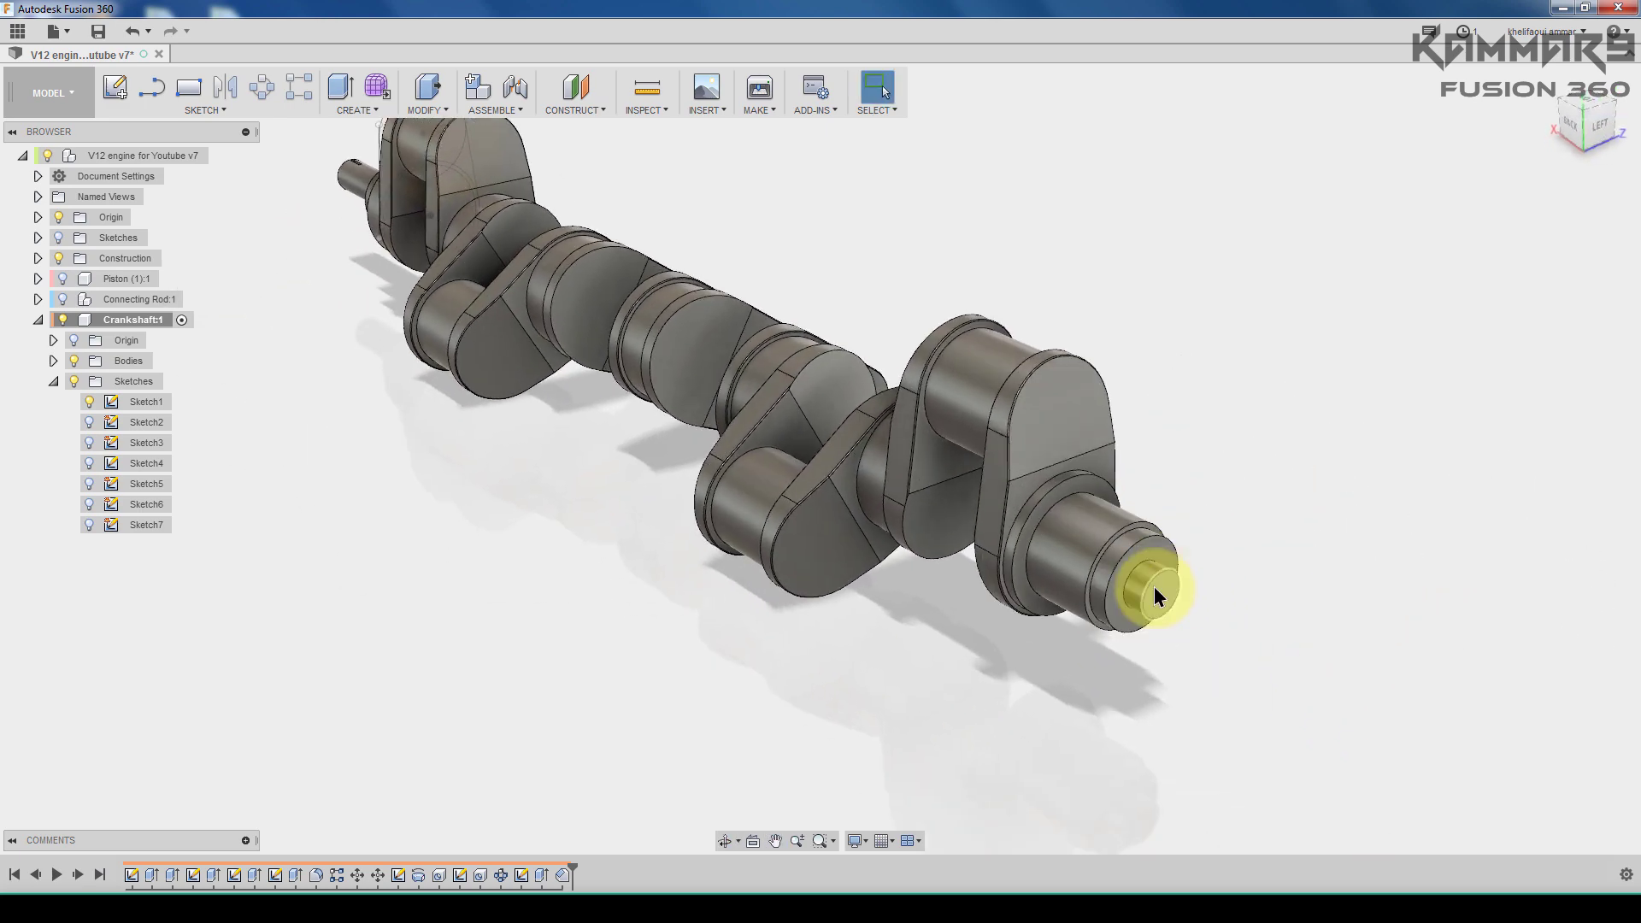
pyautogui.scroll(8, 1154, 587)
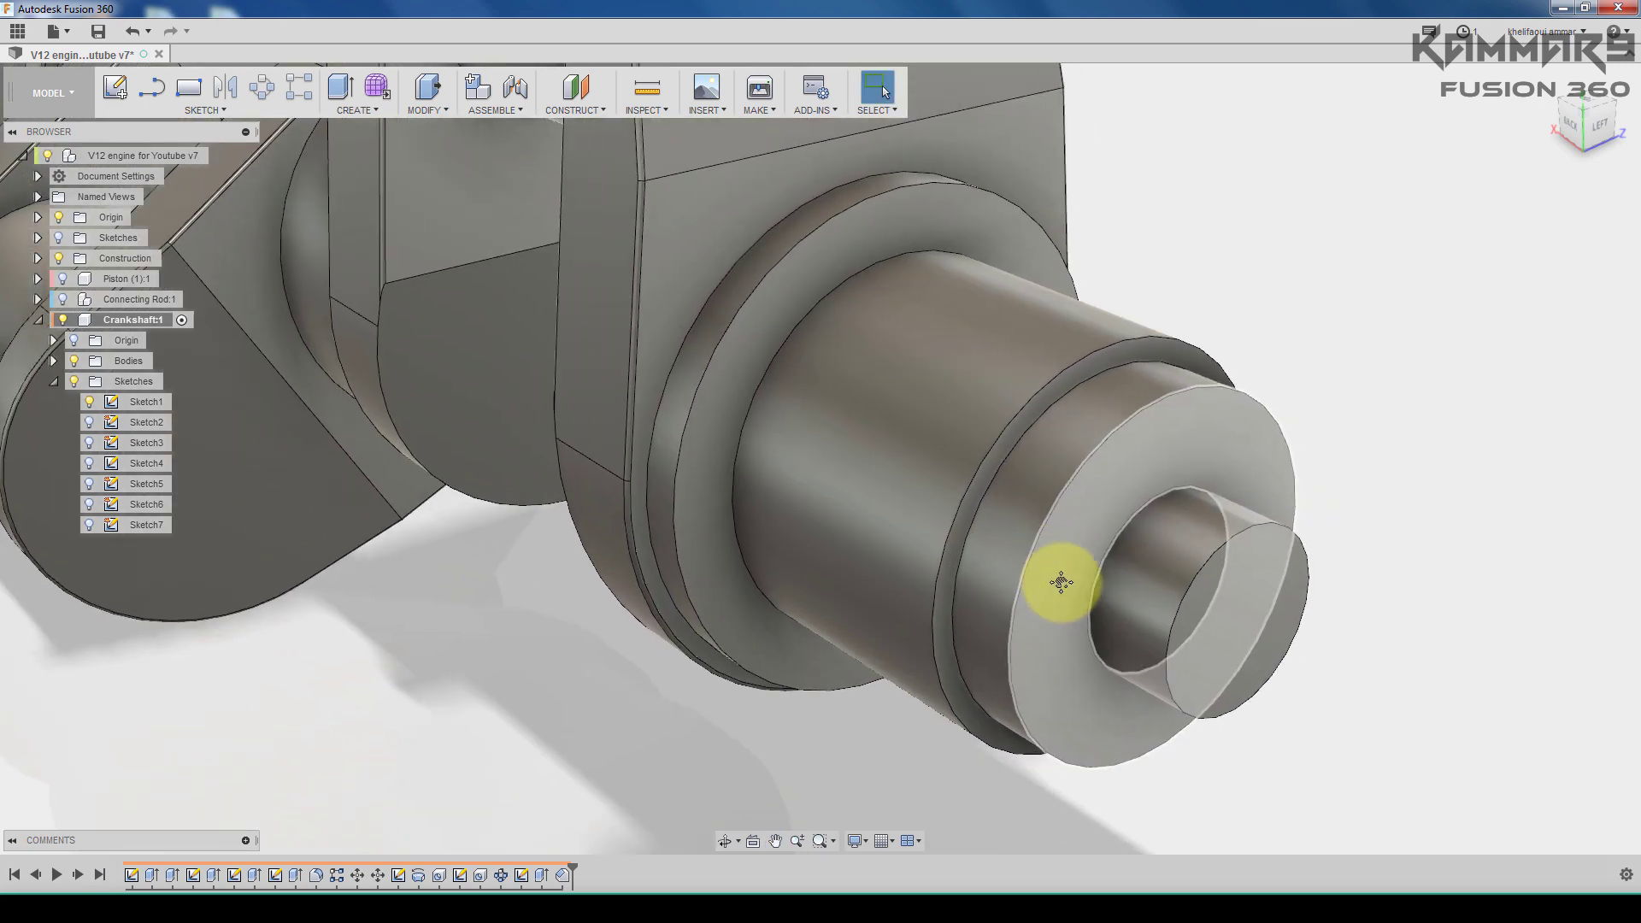
pyautogui.click(1115, 492)
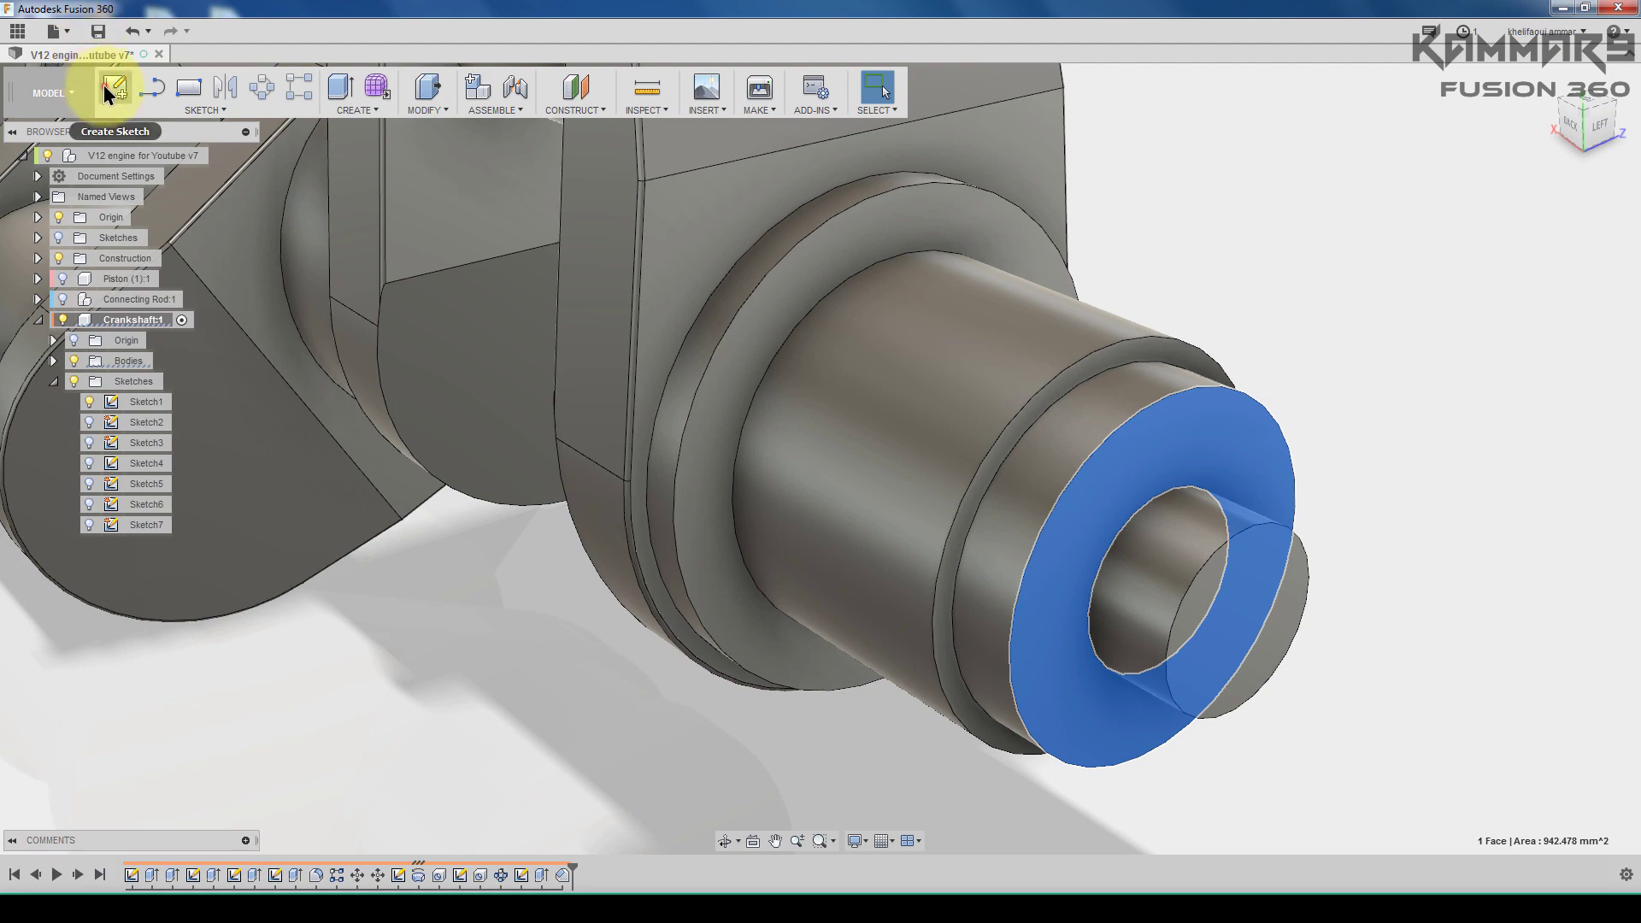
pyautogui.click(106, 86)
# Step: Place a sketch point on the ring-shaped end face, directly above the stub's center on the vertical axis
pyautogui.click(203, 110)
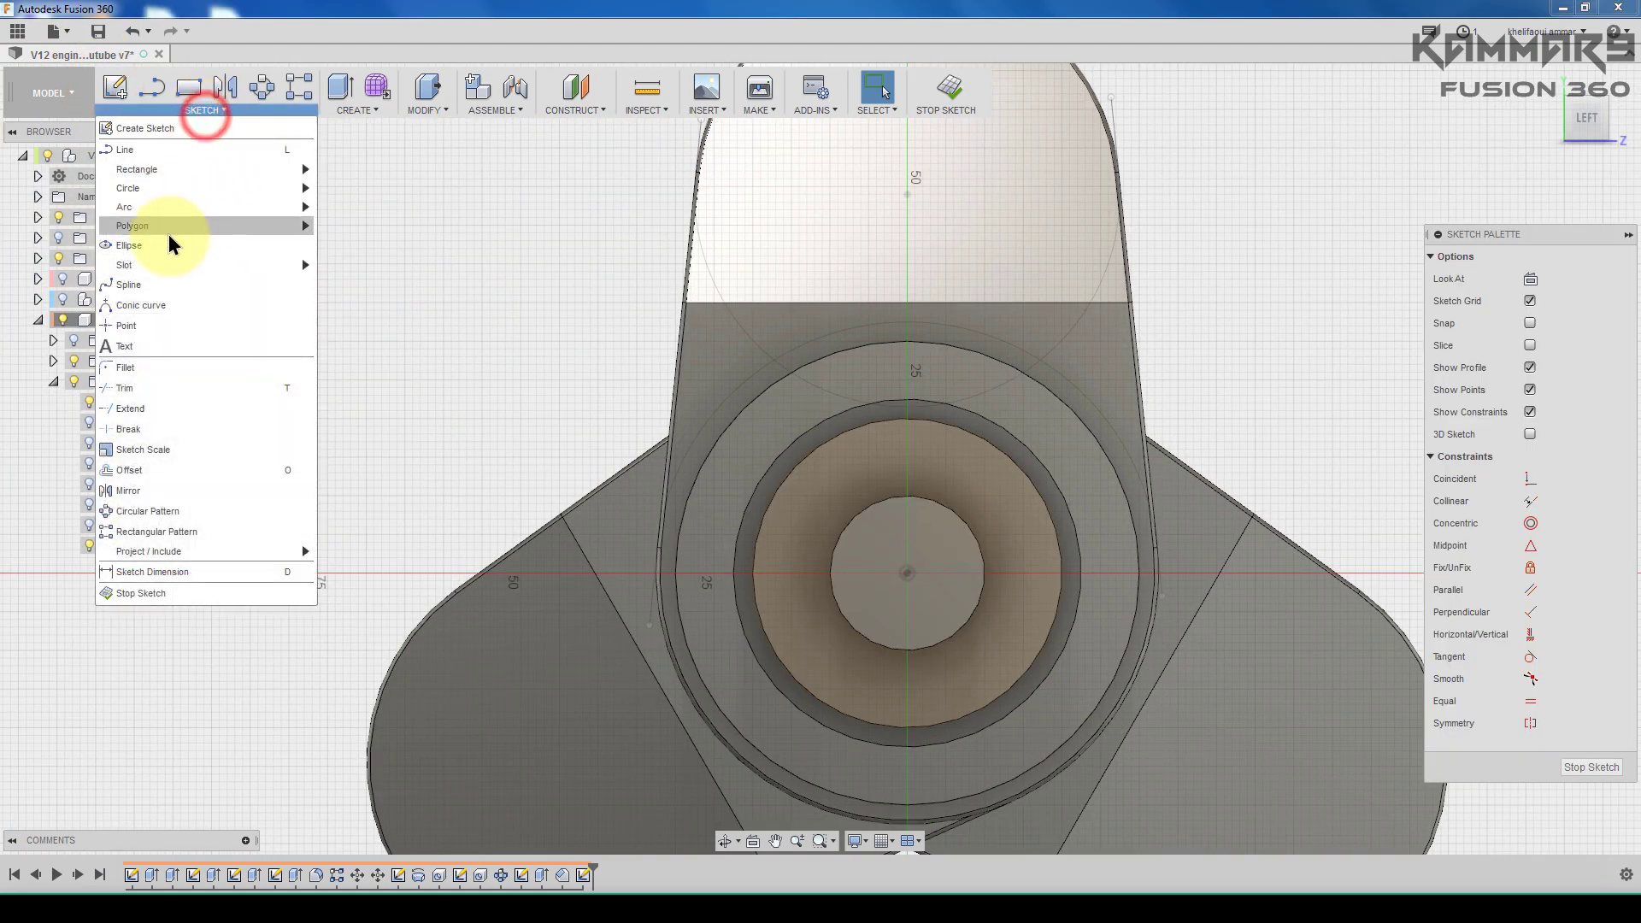
pyautogui.click(143, 326)
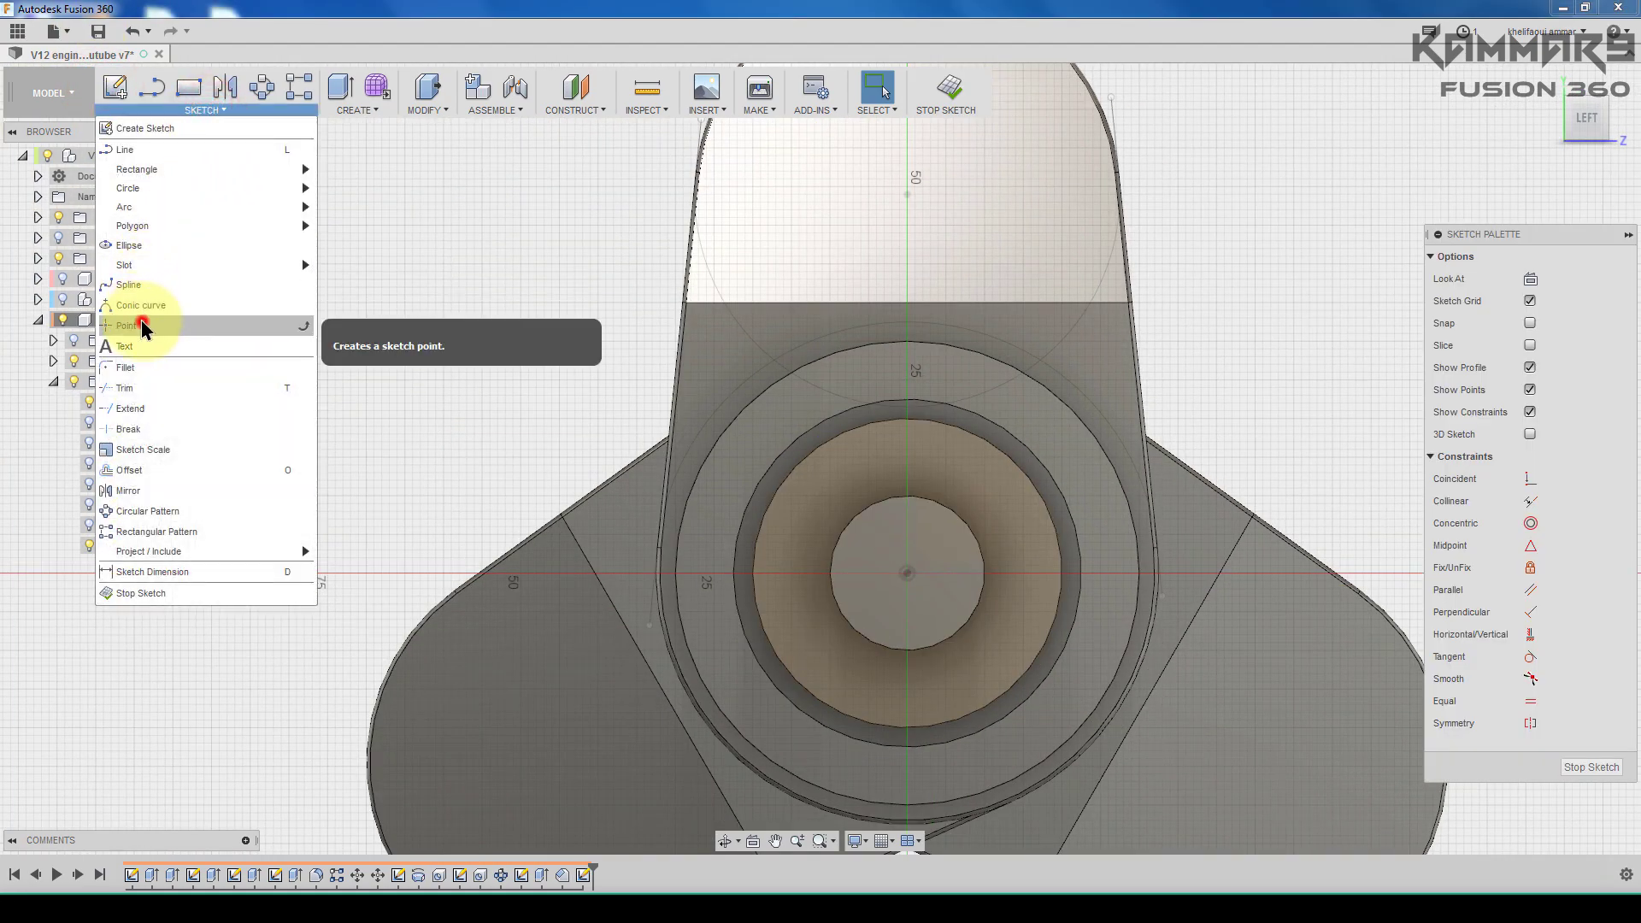
pyautogui.scroll(3, 1060, 462)
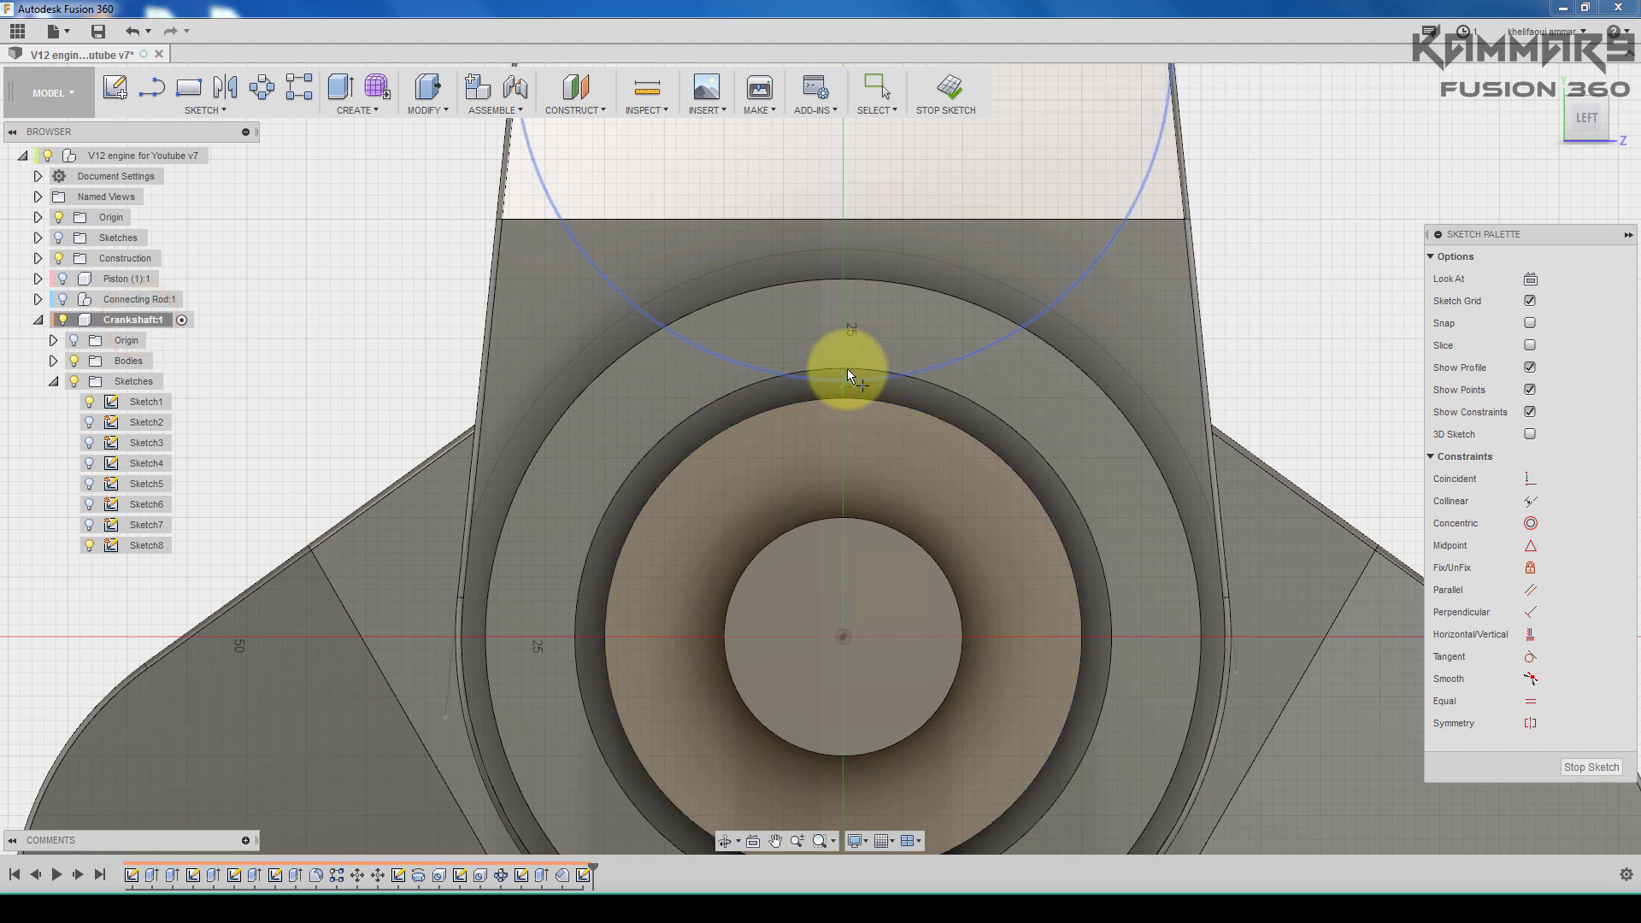
pyautogui.click(844, 416)
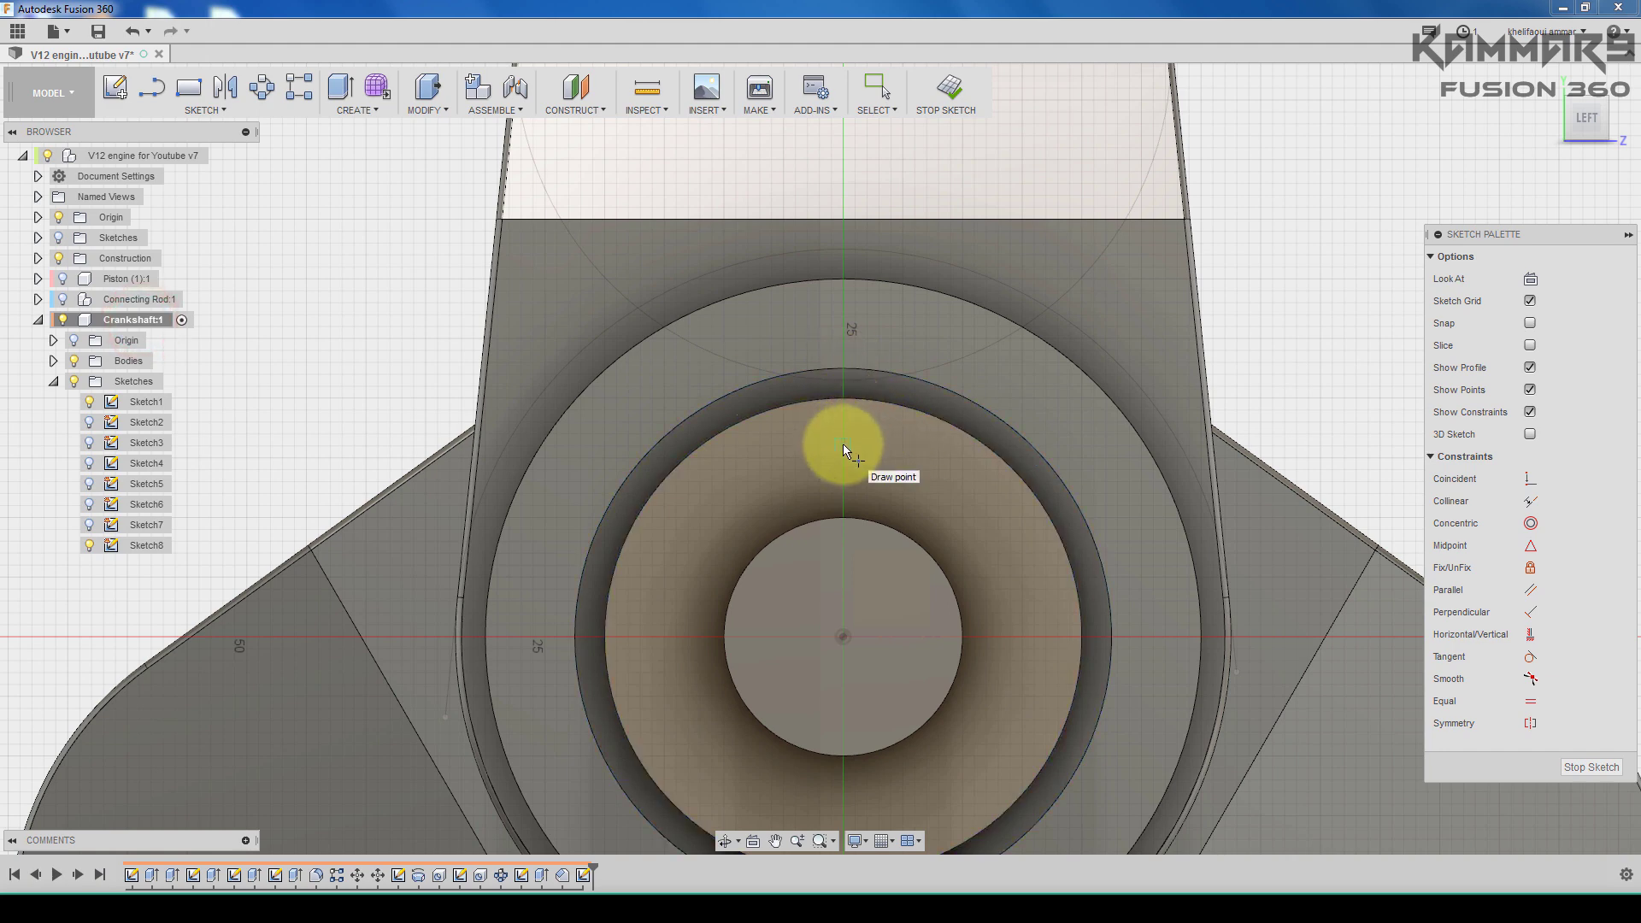
pyautogui.click(843, 443)
pyautogui.click(843, 467)
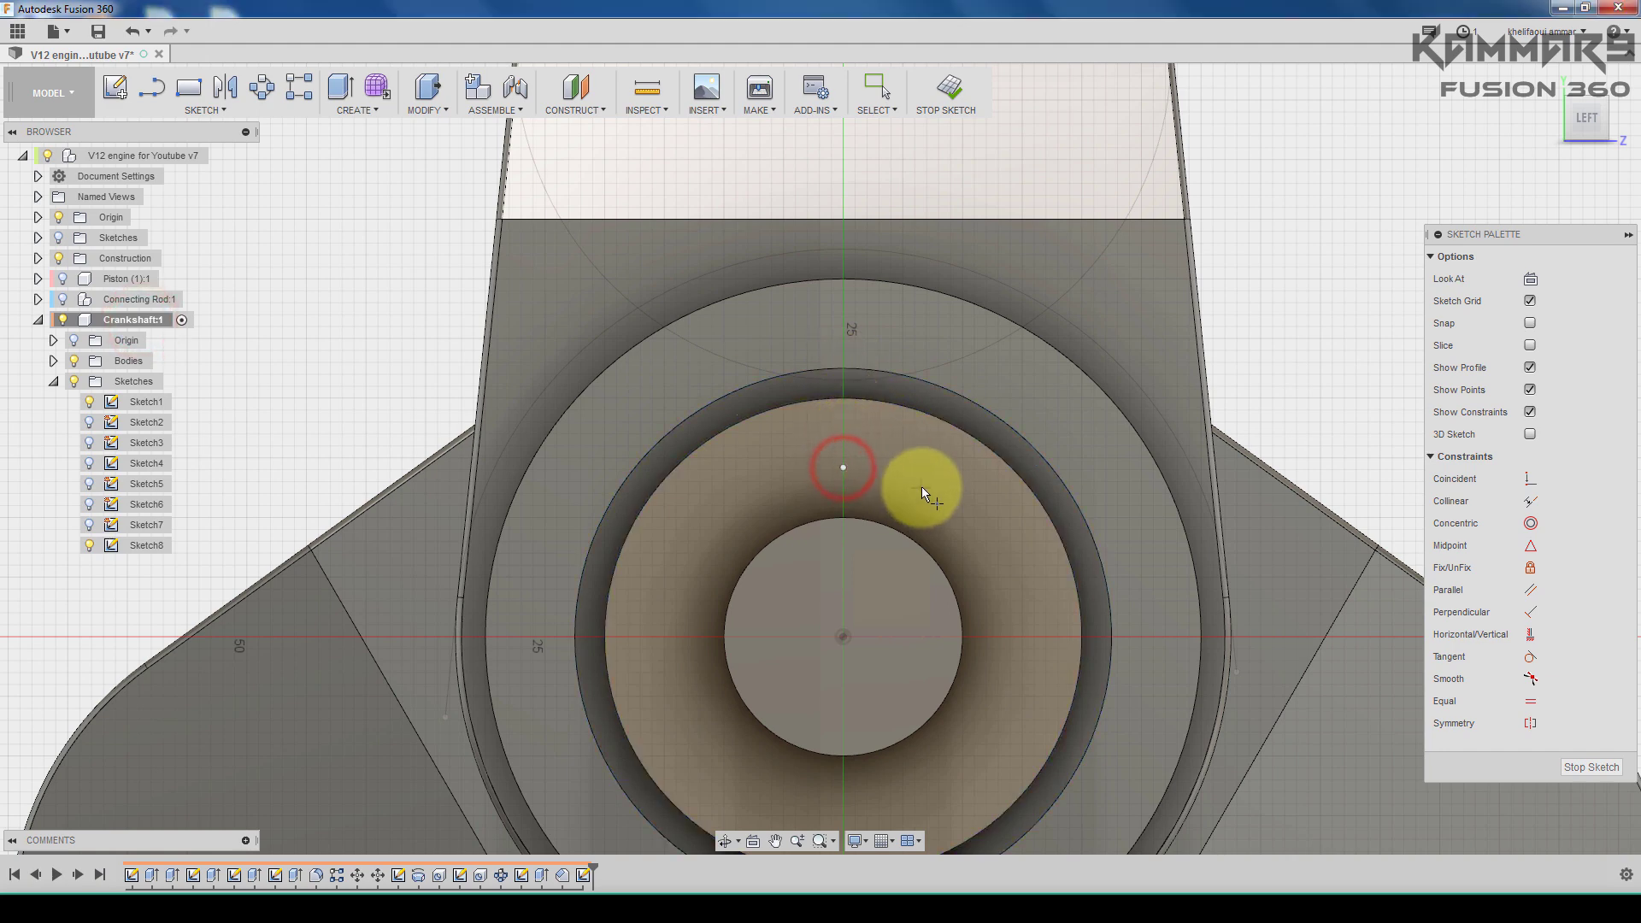
# Step: Dimension the sketch point's vertical distance from the stub's center as 15 mm
pyautogui.click(844, 469)
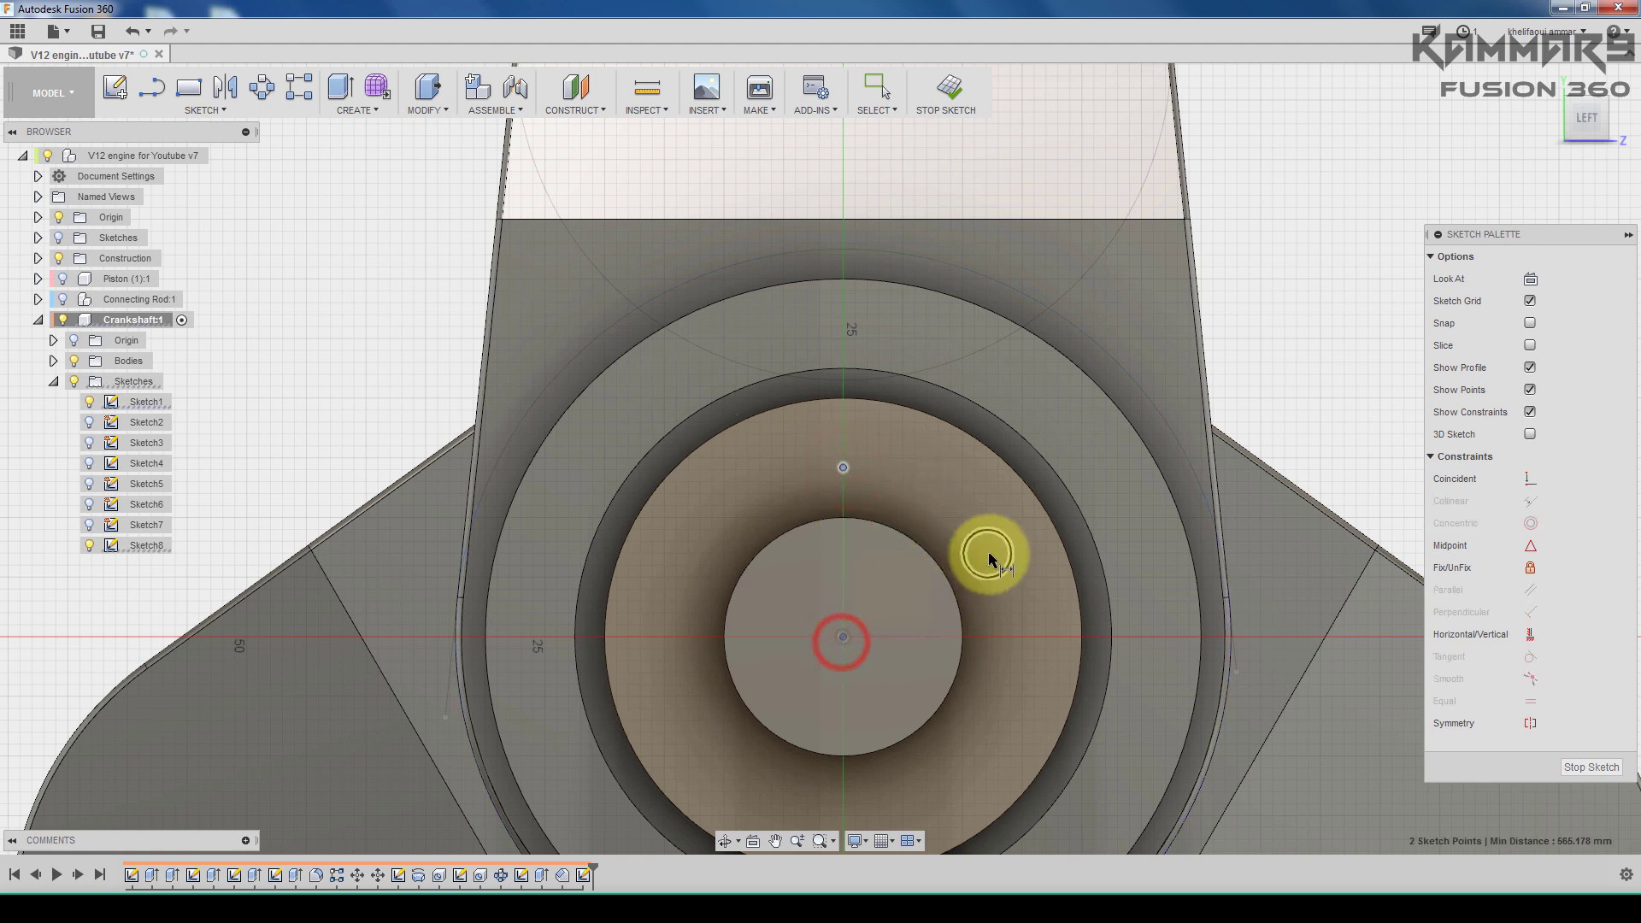
pyautogui.click(1037, 568)
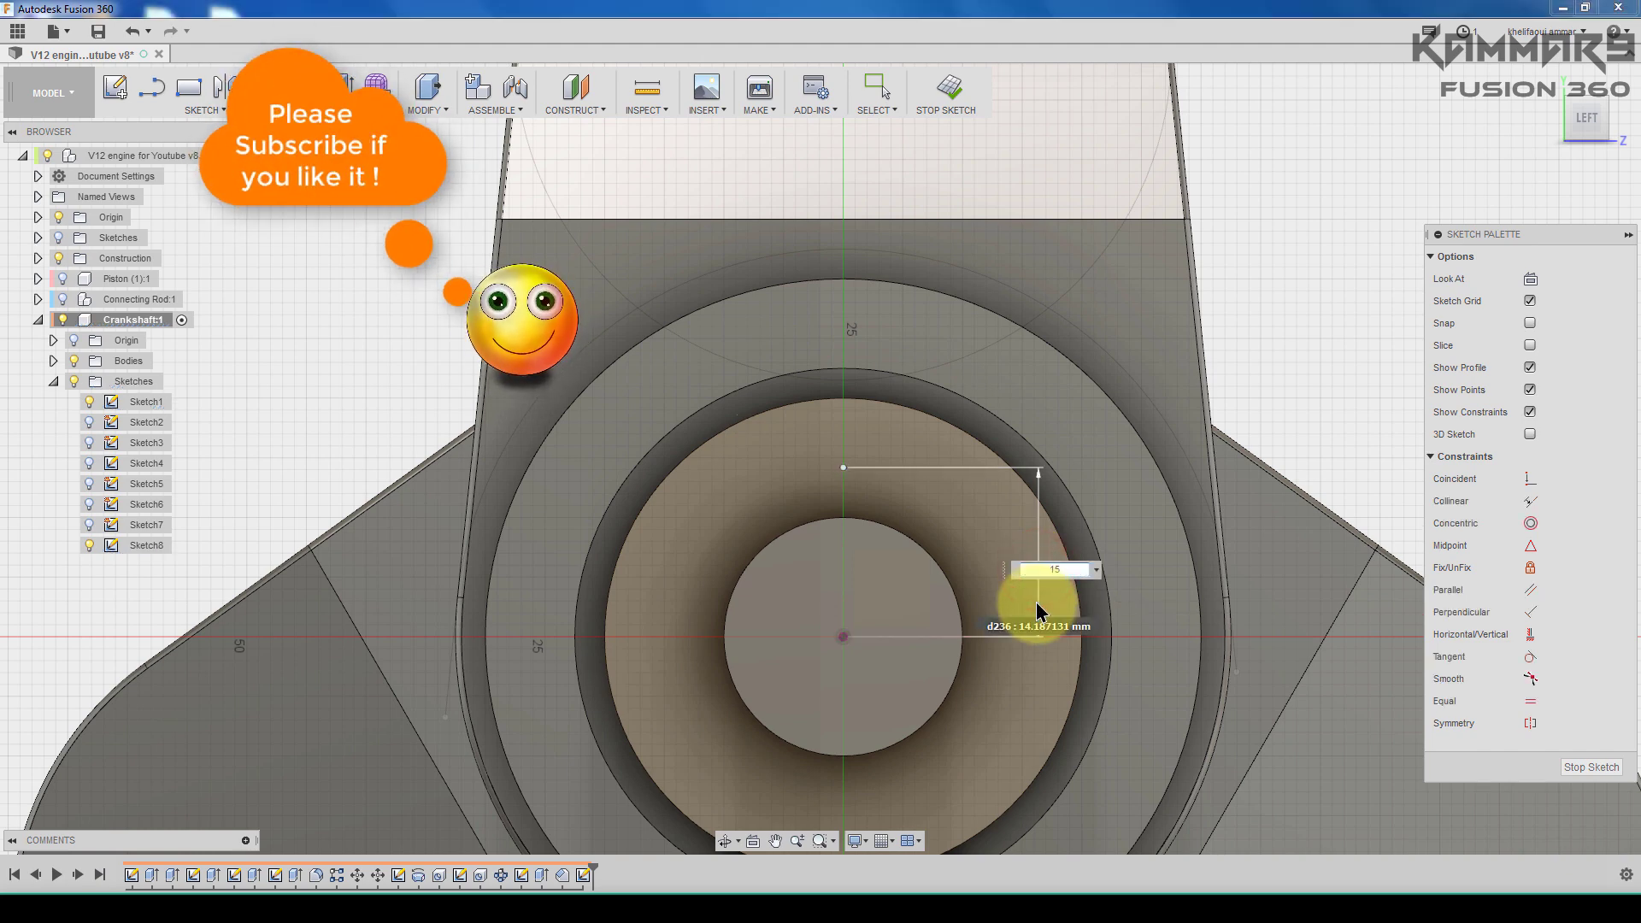
pyautogui.press('Return')
pyautogui.press('Escape')
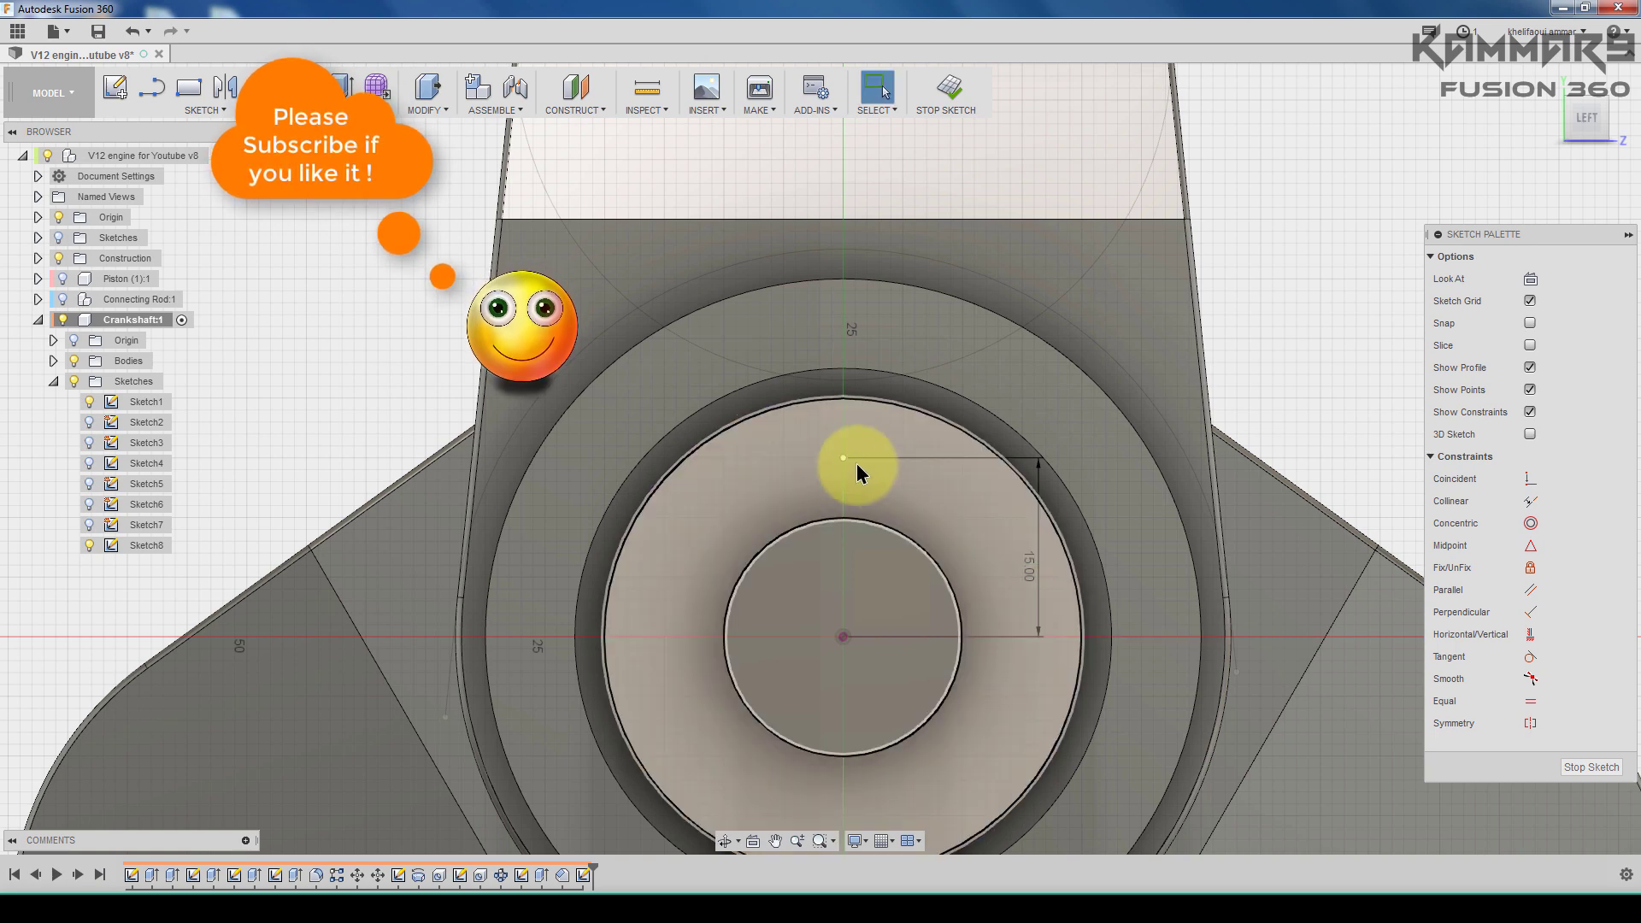
# Step: Move the sketch point slightly off the axis and constrain it vertically to the center point
pyautogui.moveTo(841, 458); pyautogui.dragTo(865, 460)
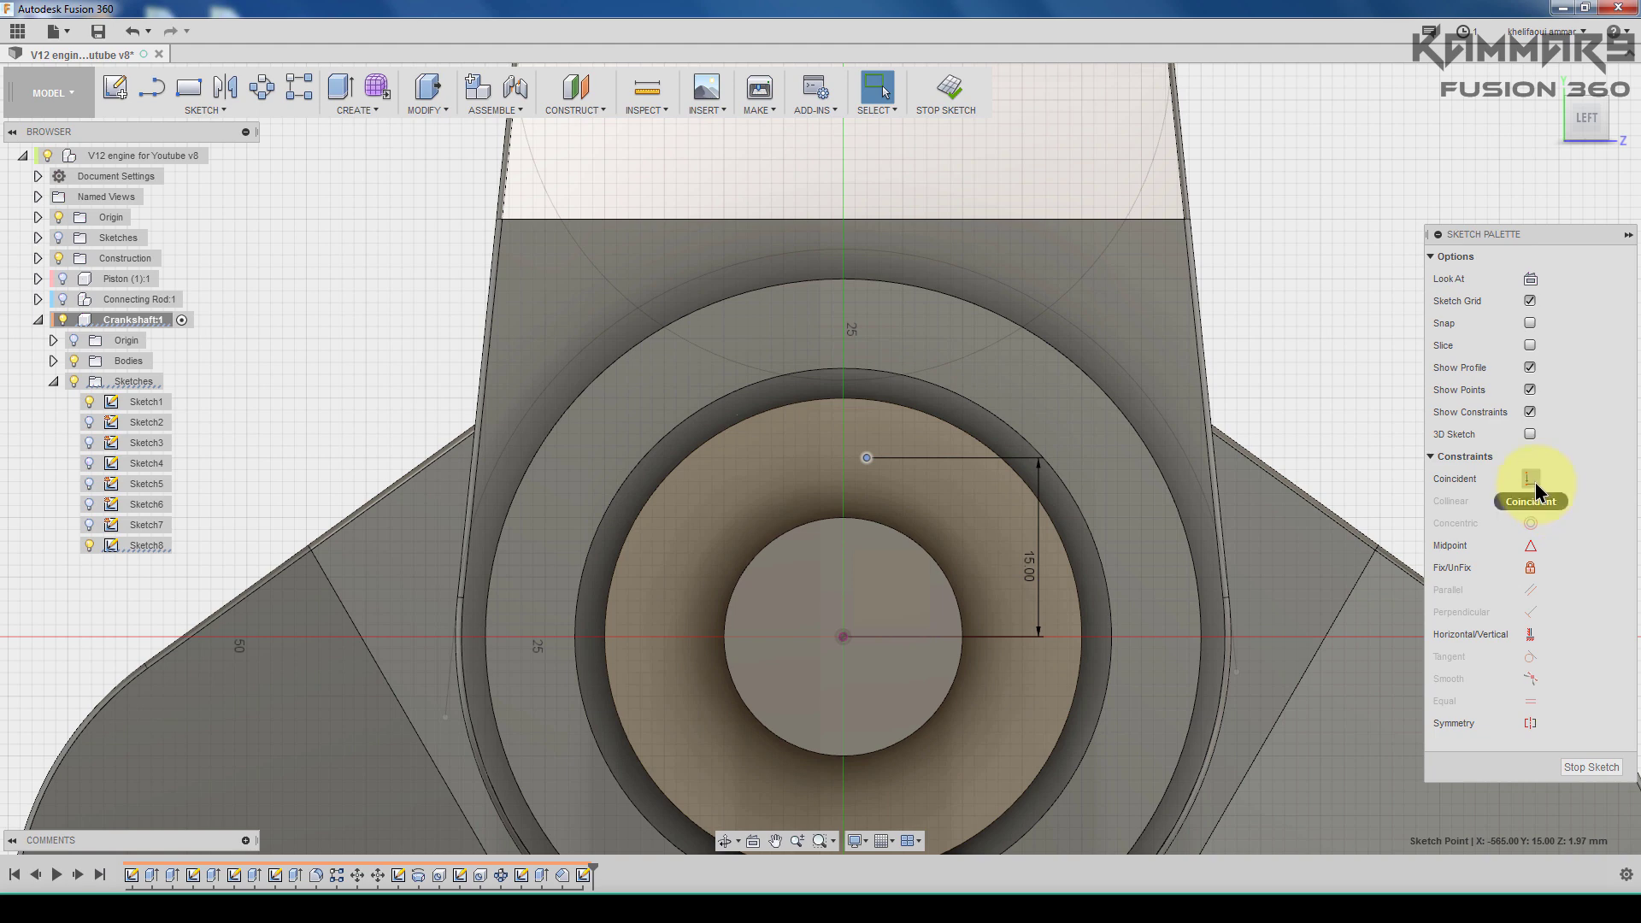
pyautogui.click(1529, 635)
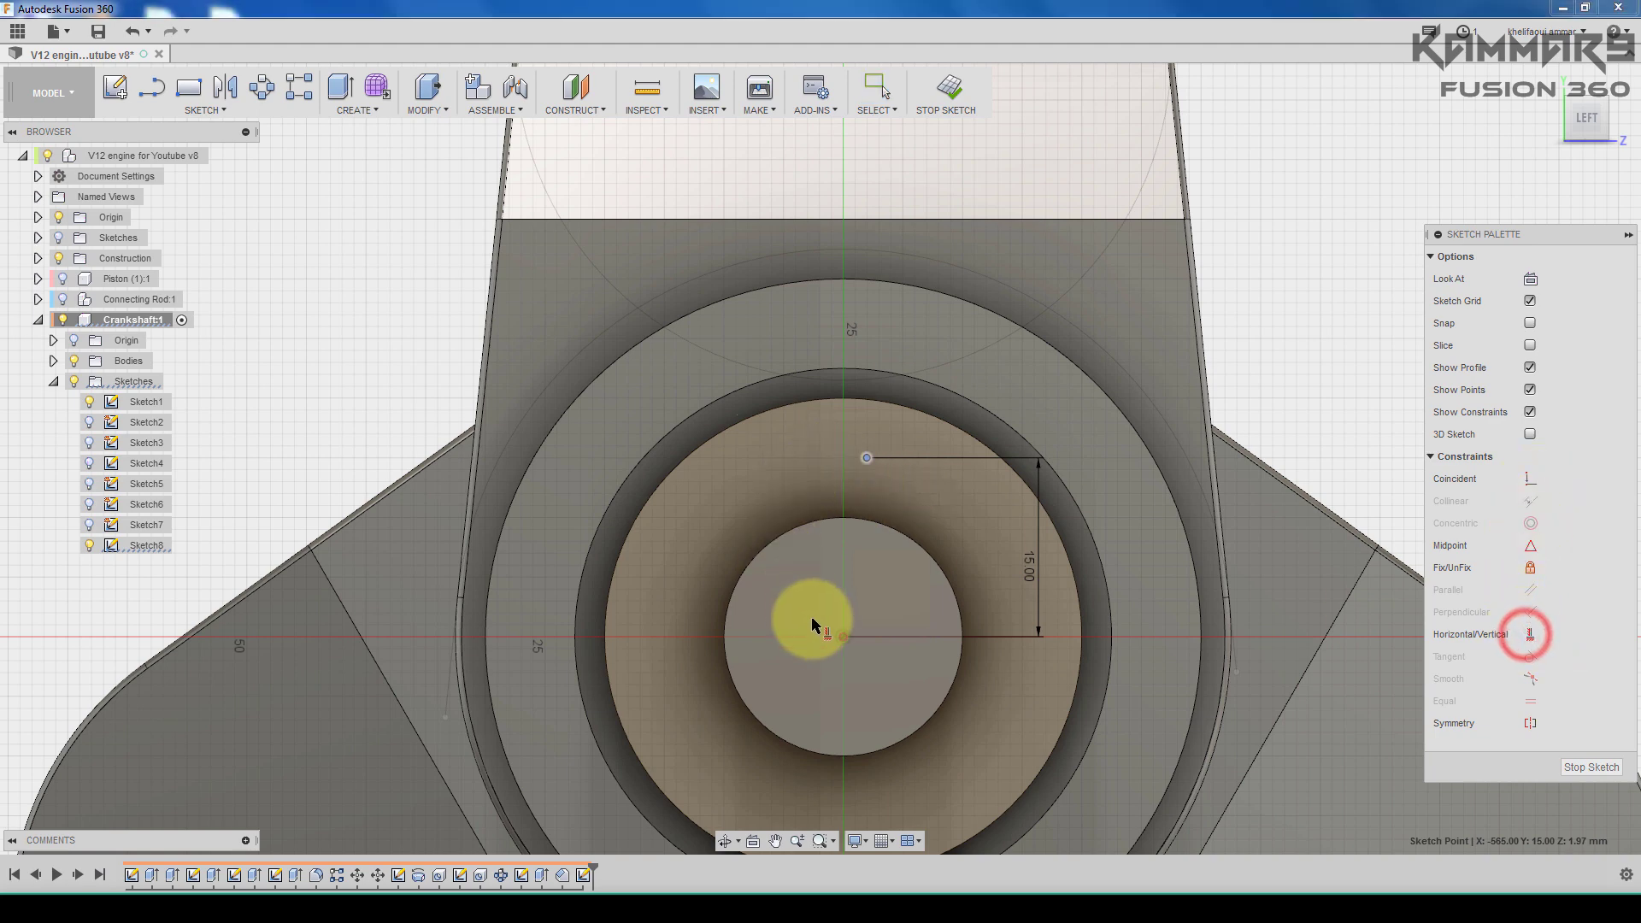
pyautogui.click(843, 637)
pyautogui.scroll(-4, 888, 491)
pyautogui.keyDown('shift'); pyautogui.moveTo(775, 576); pyautogui.dragTo(810, 586, button='middle'); pyautogui.keyUp('shift')
pyautogui.scroll(-3, 809, 583)
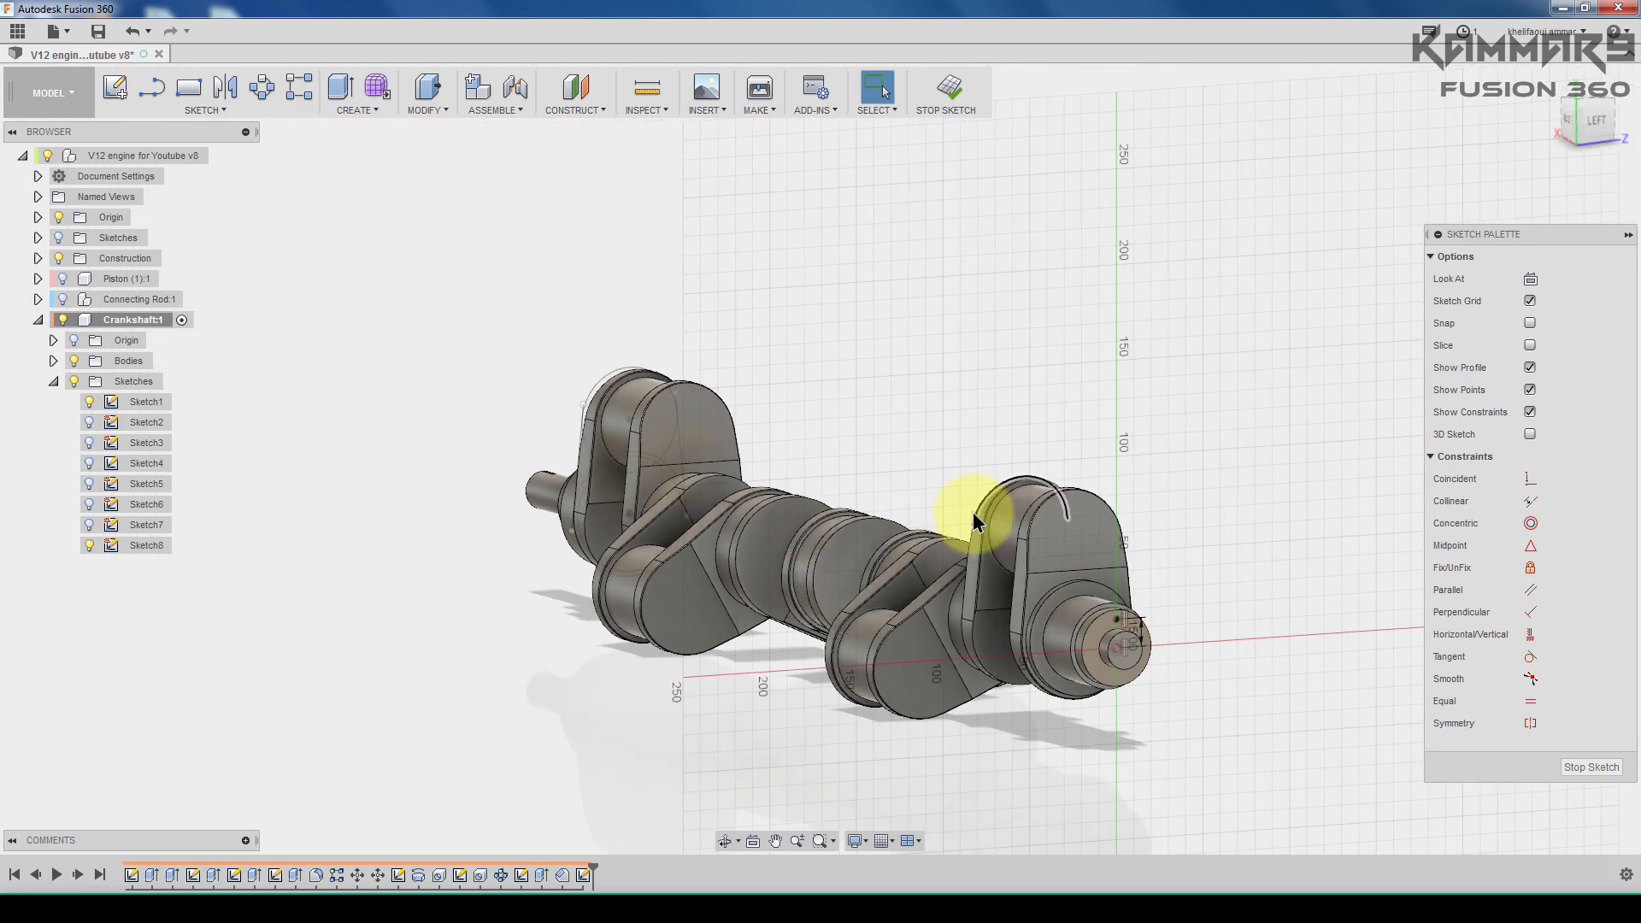
# Step: Create a simple hole at the sketch point with a 4 mm diameter, 15 mm depth and 118° tip angle
pyautogui.press('h')
pyautogui.scroll(3, 1130, 589)
pyautogui.click(1090, 632)
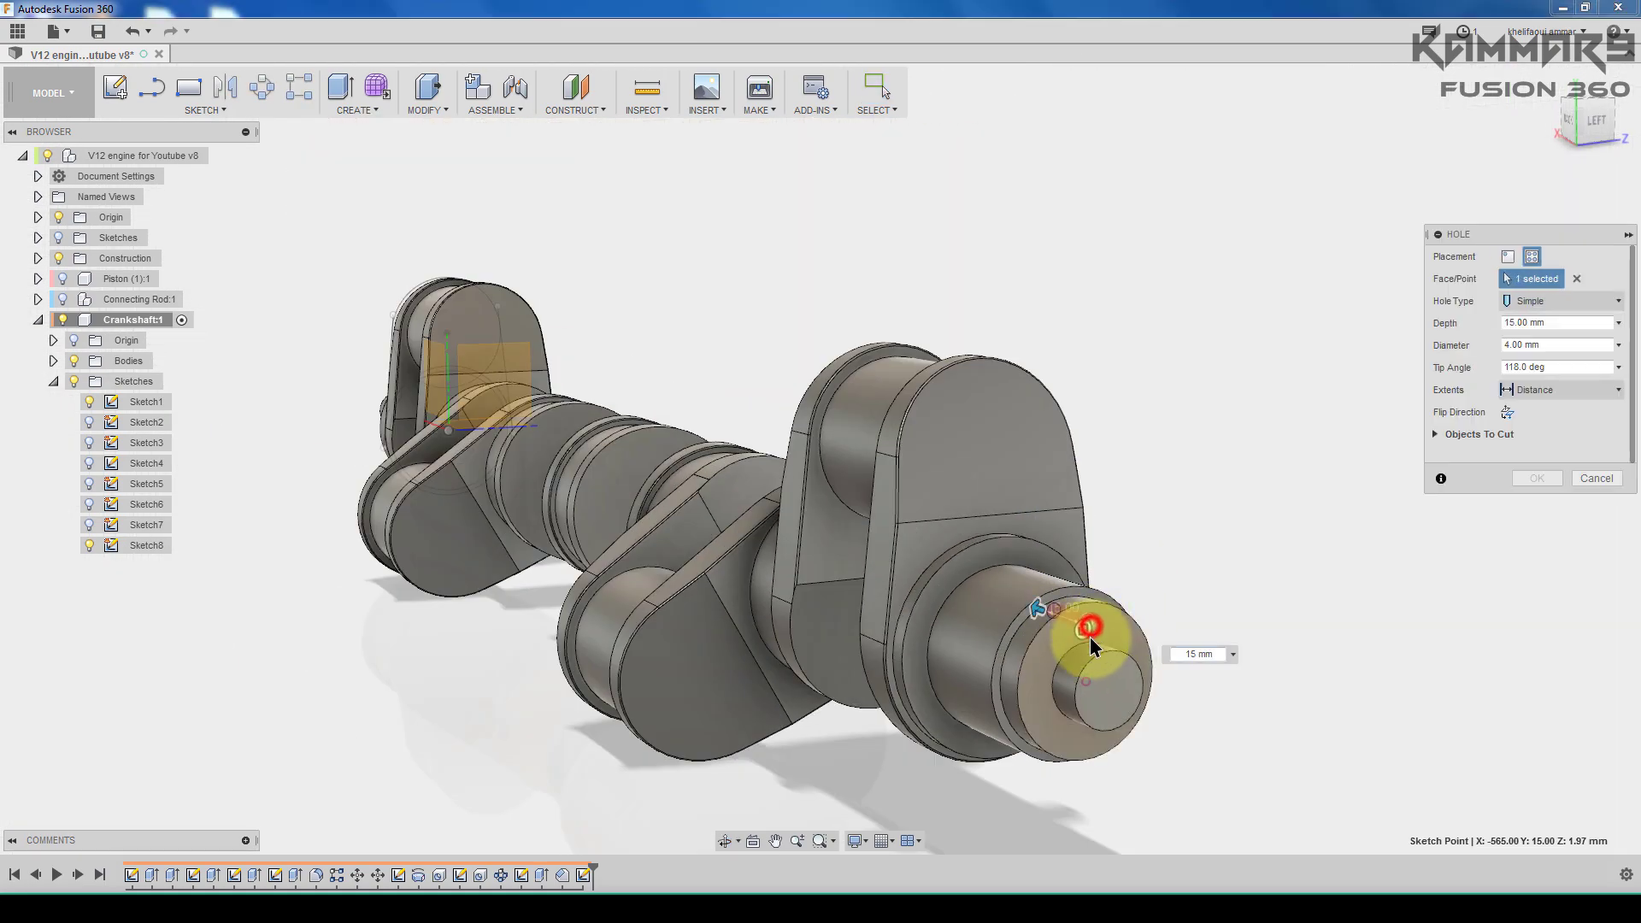
pyautogui.scroll(2, 1128, 668)
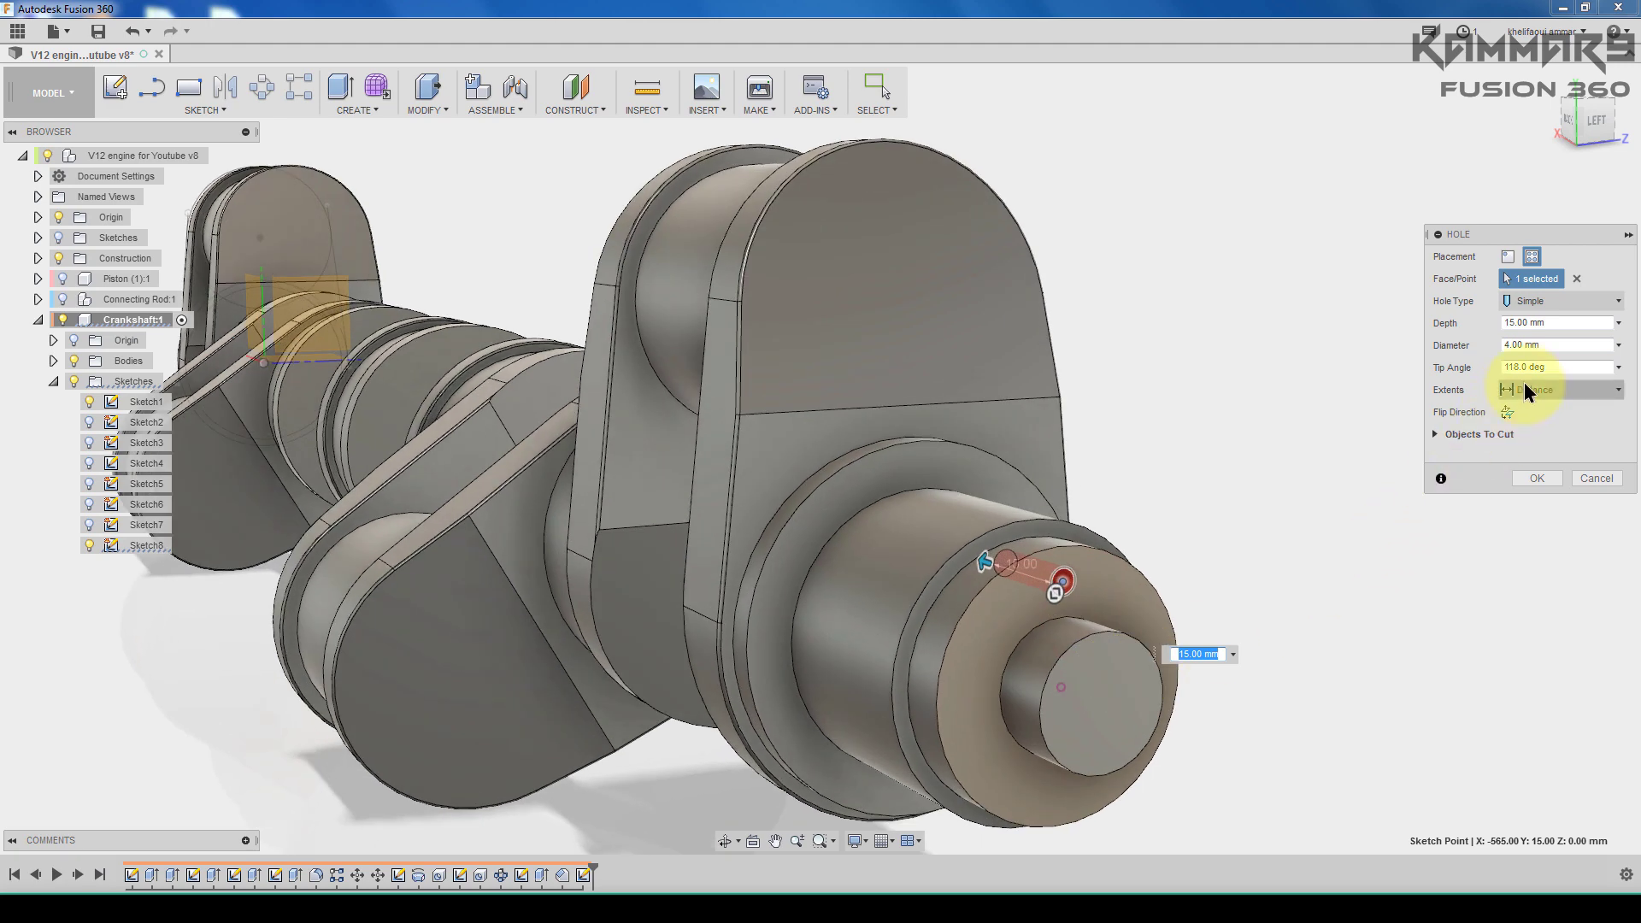
pyautogui.moveTo(1546, 346); pyautogui.dragTo(1484, 325)
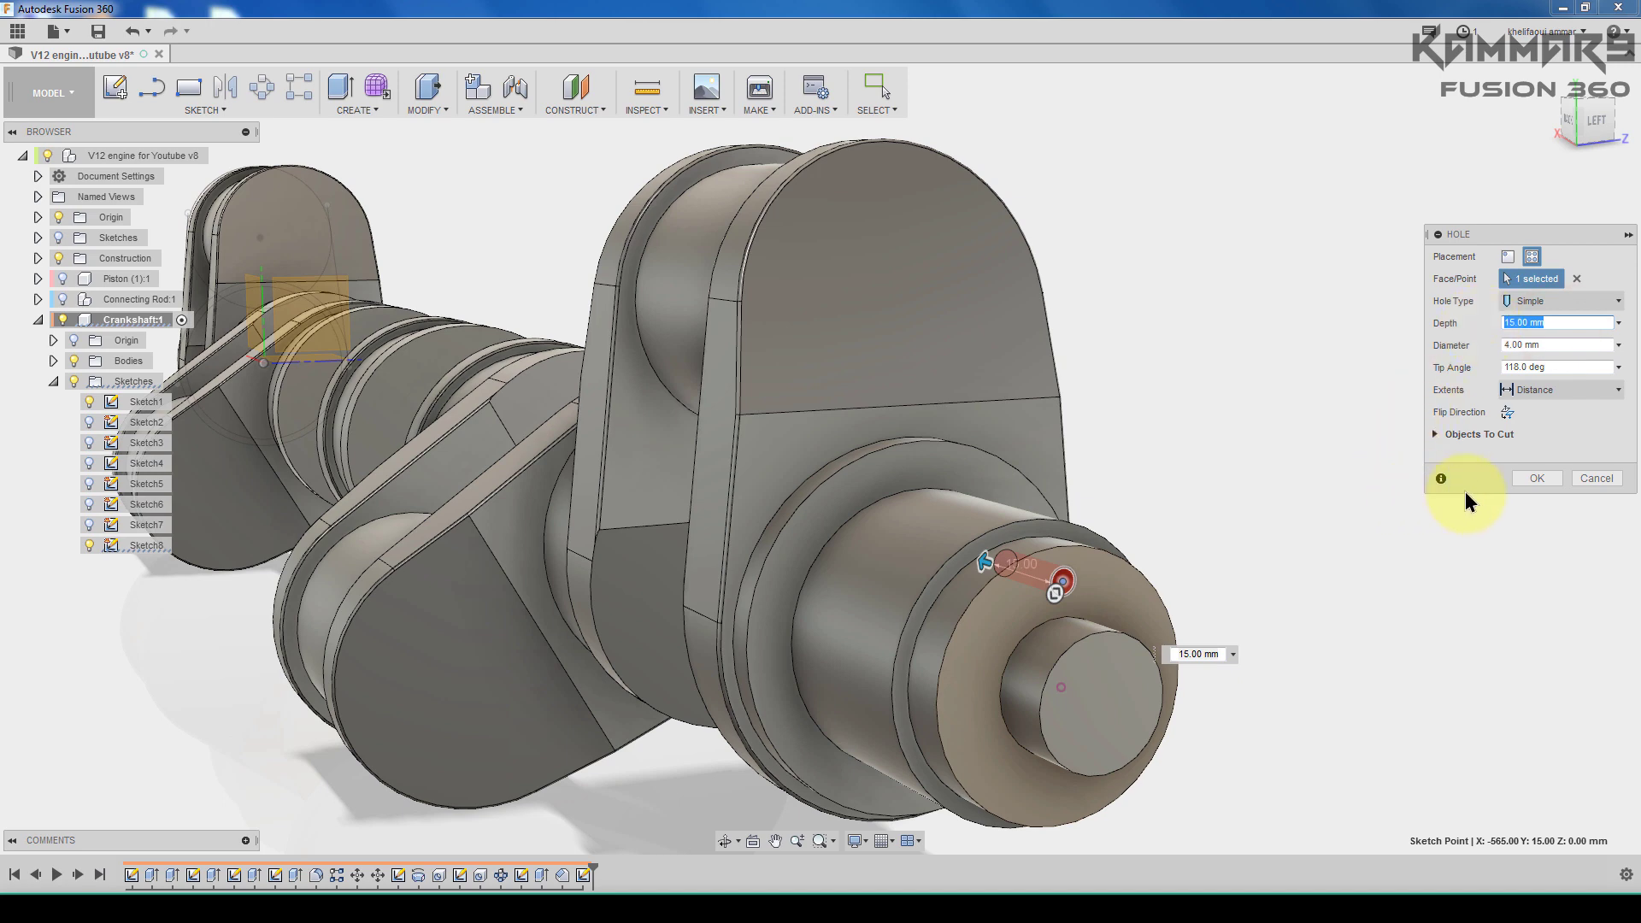
pyautogui.click(1536, 479)
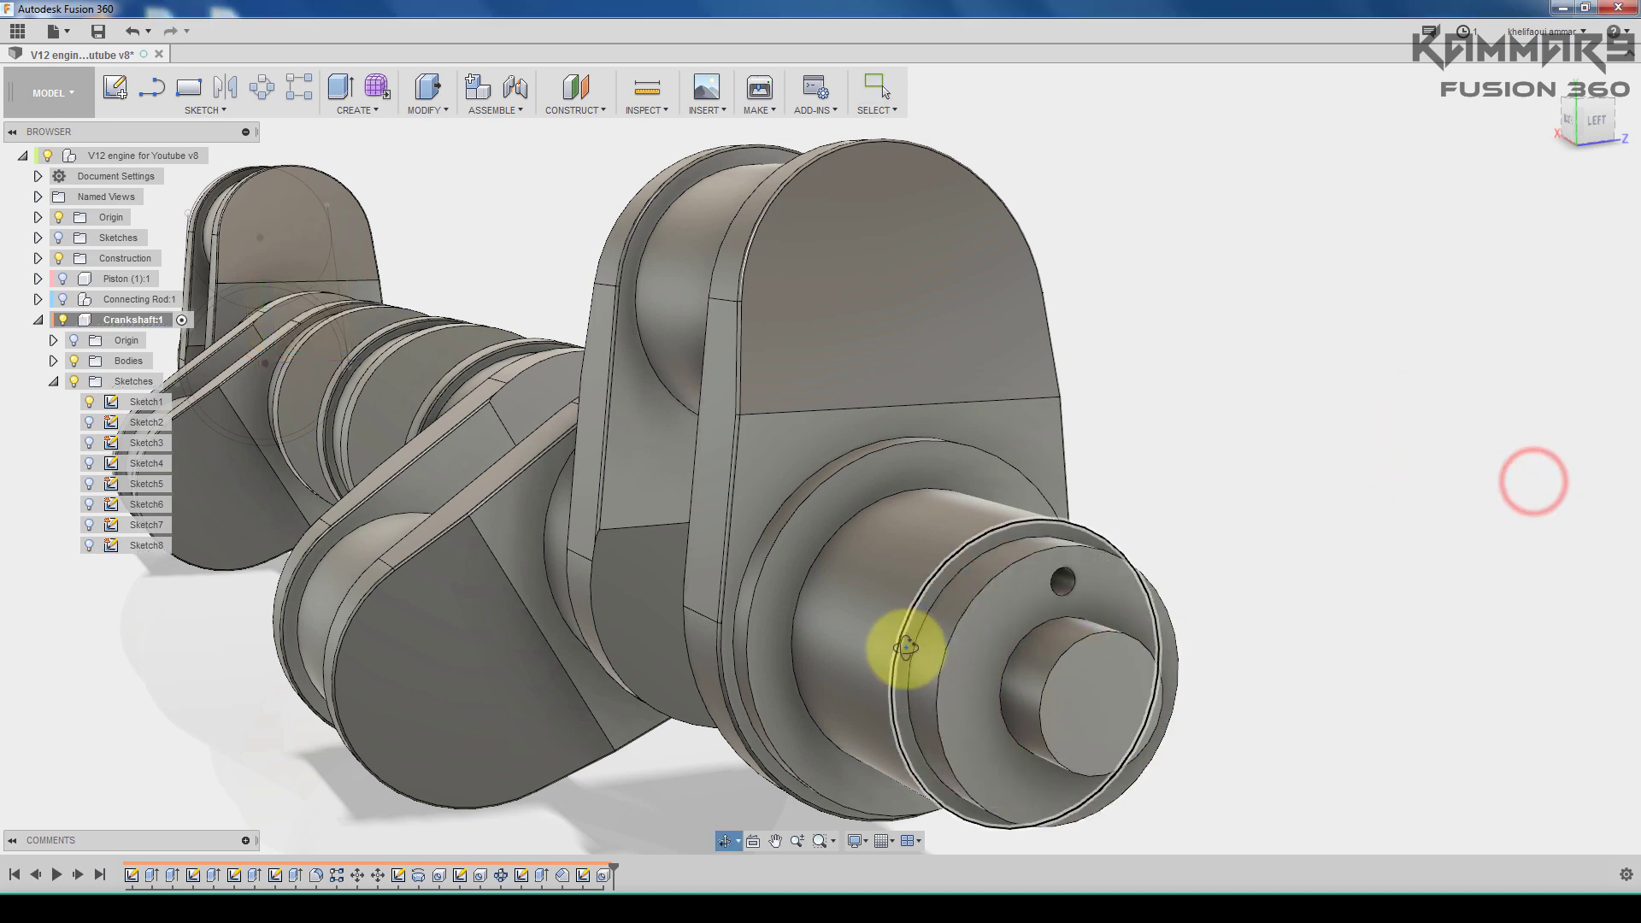
# Step: Make a full circular pattern of the new hole around the end collar's cylindrical axis with a quantity of 6
pyautogui.keyDown('shift'); pyautogui.moveTo(909, 644); pyautogui.dragTo(911, 653, button='middle'); pyautogui.keyUp('shift')
pyautogui.moveTo(1042, 613); pyautogui.dragTo(980, 525, button='middle')
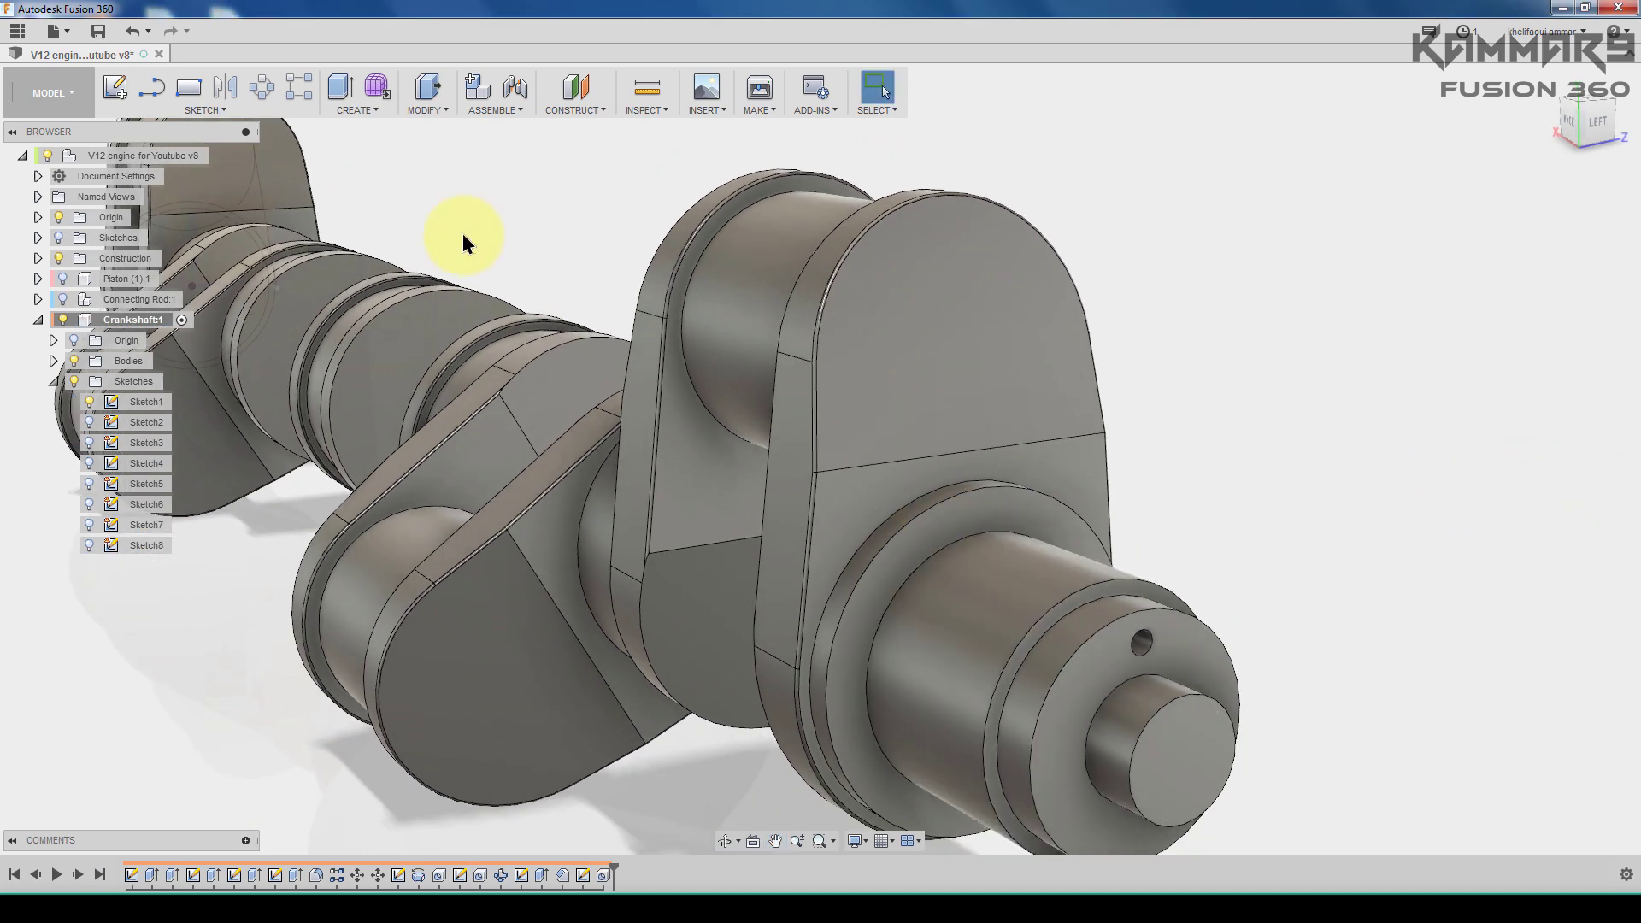
pyautogui.click(377, 110)
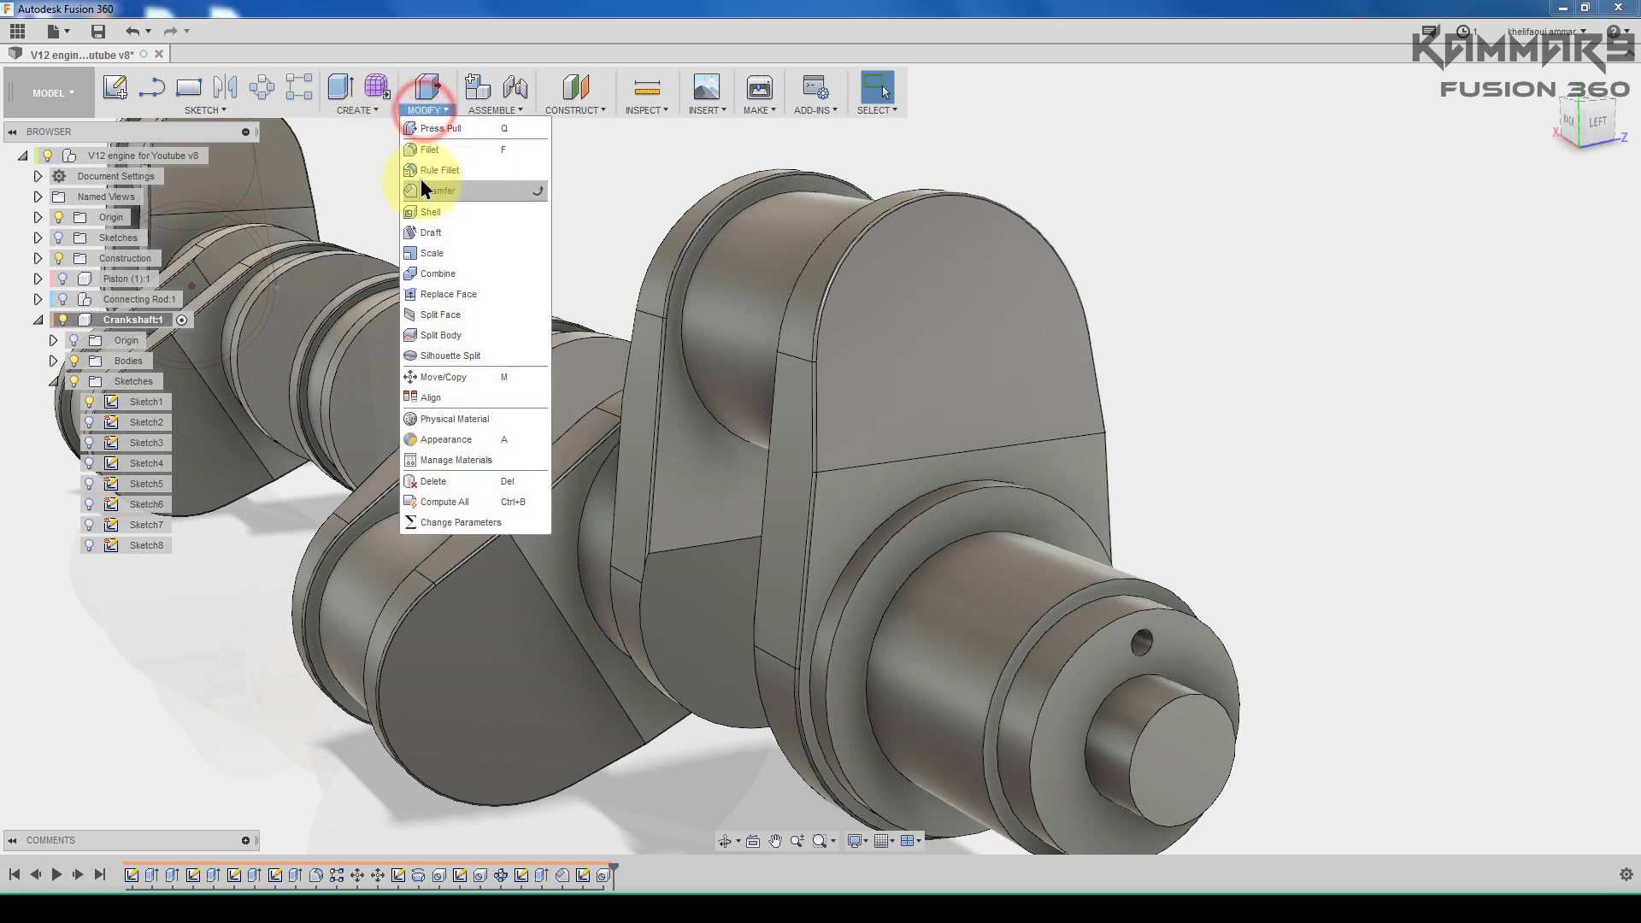
pyautogui.moveTo(388, 438)
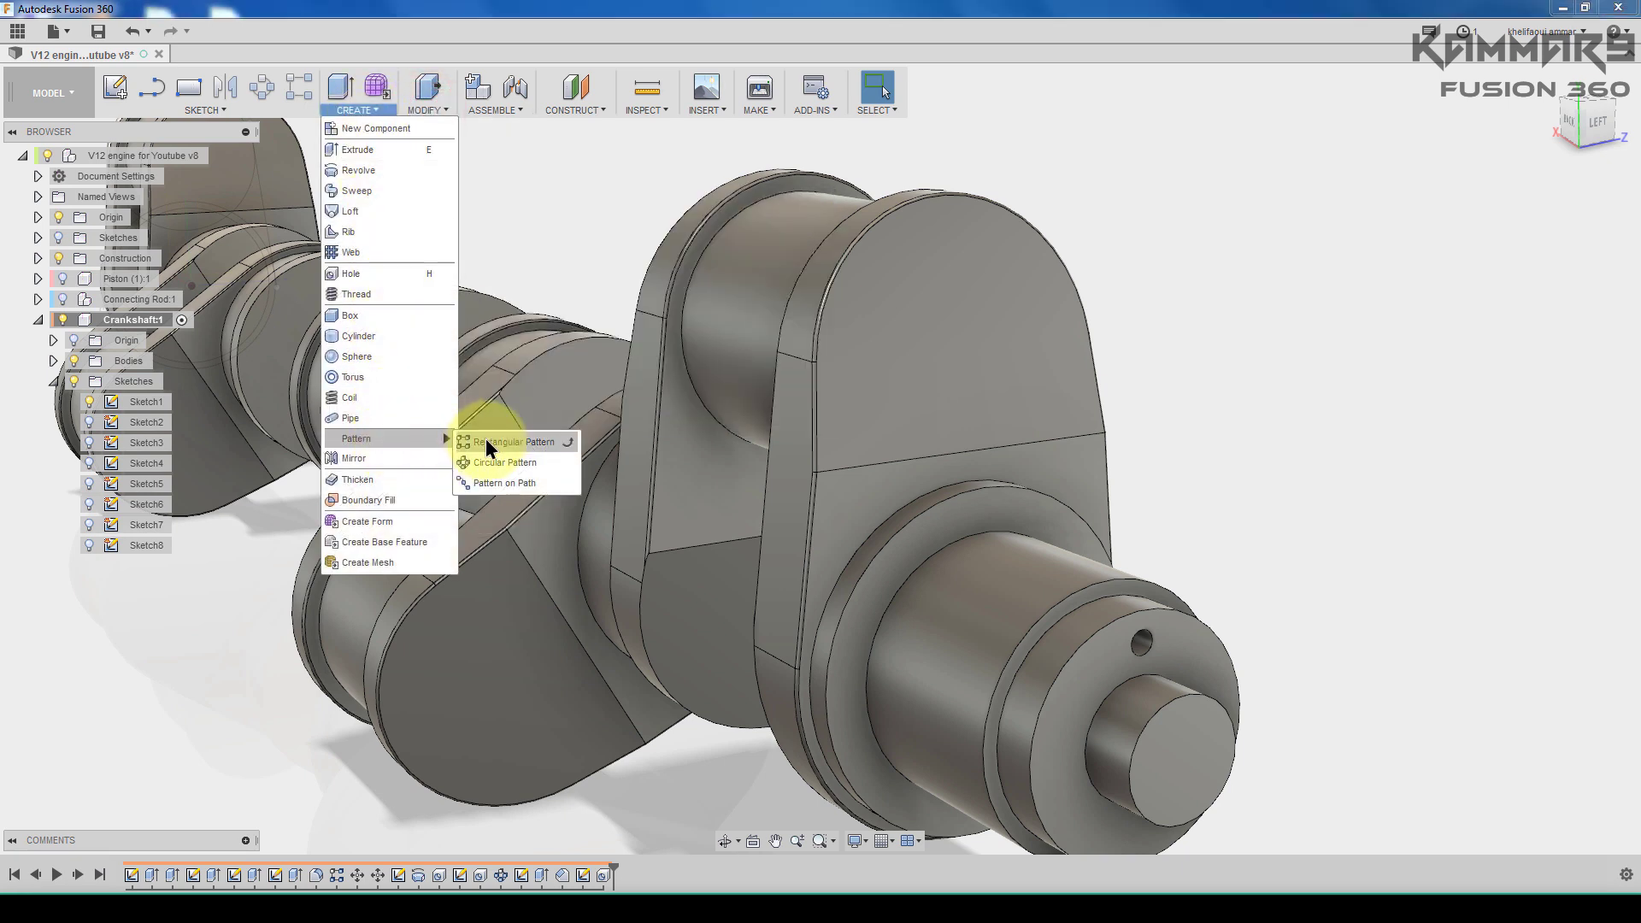
pyautogui.click(507, 462)
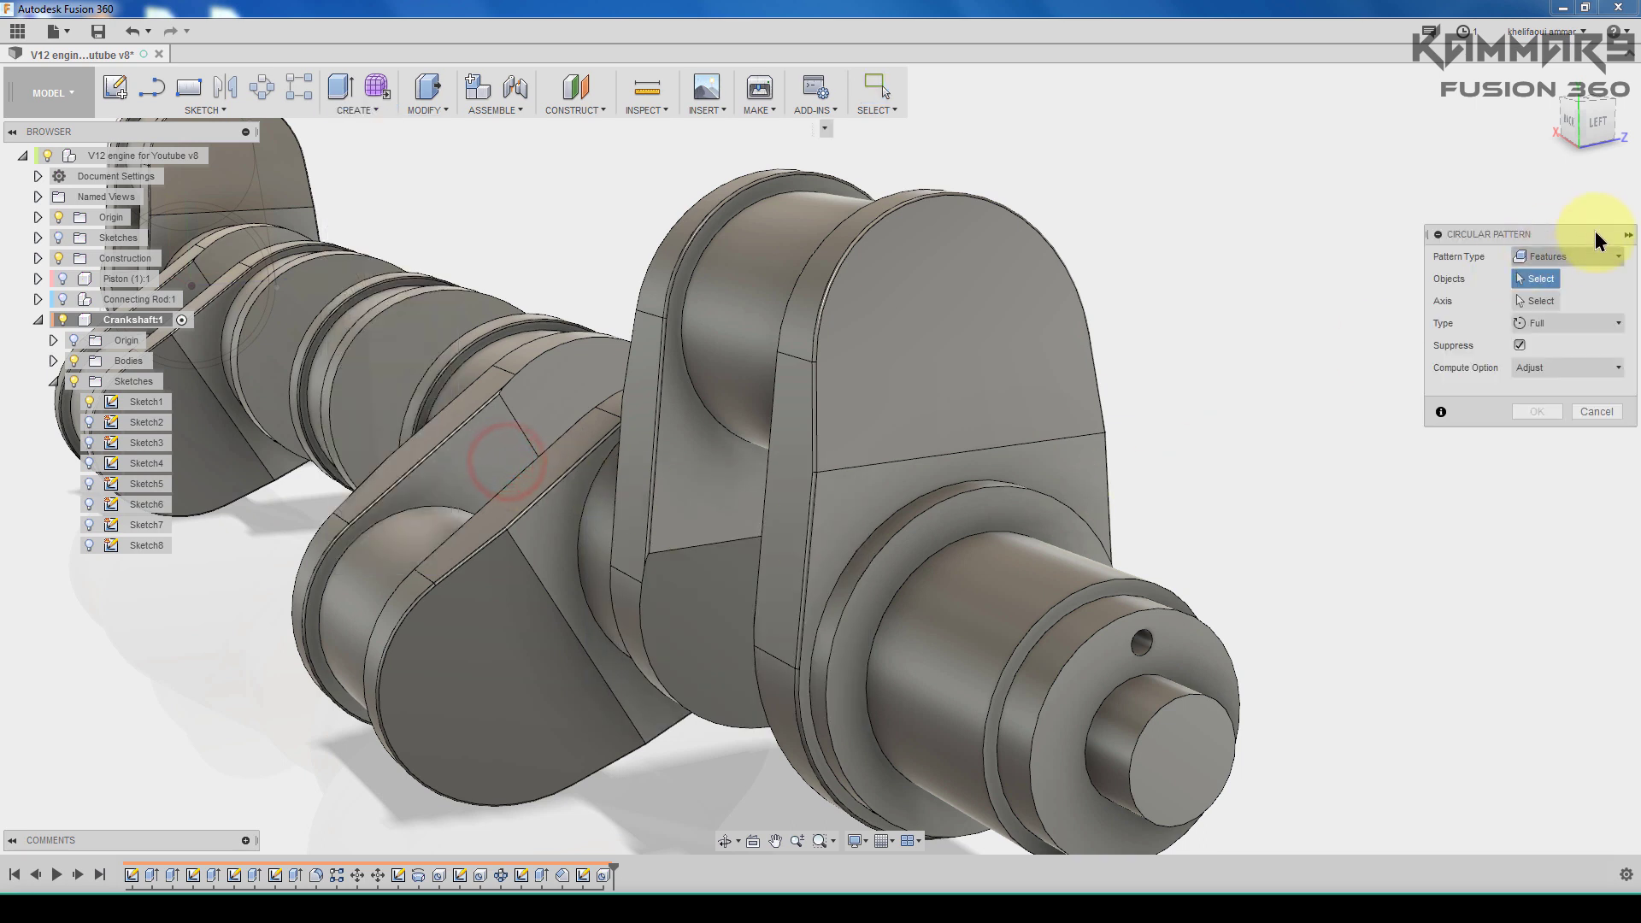
pyautogui.click(603, 875)
pyautogui.click(1551, 301)
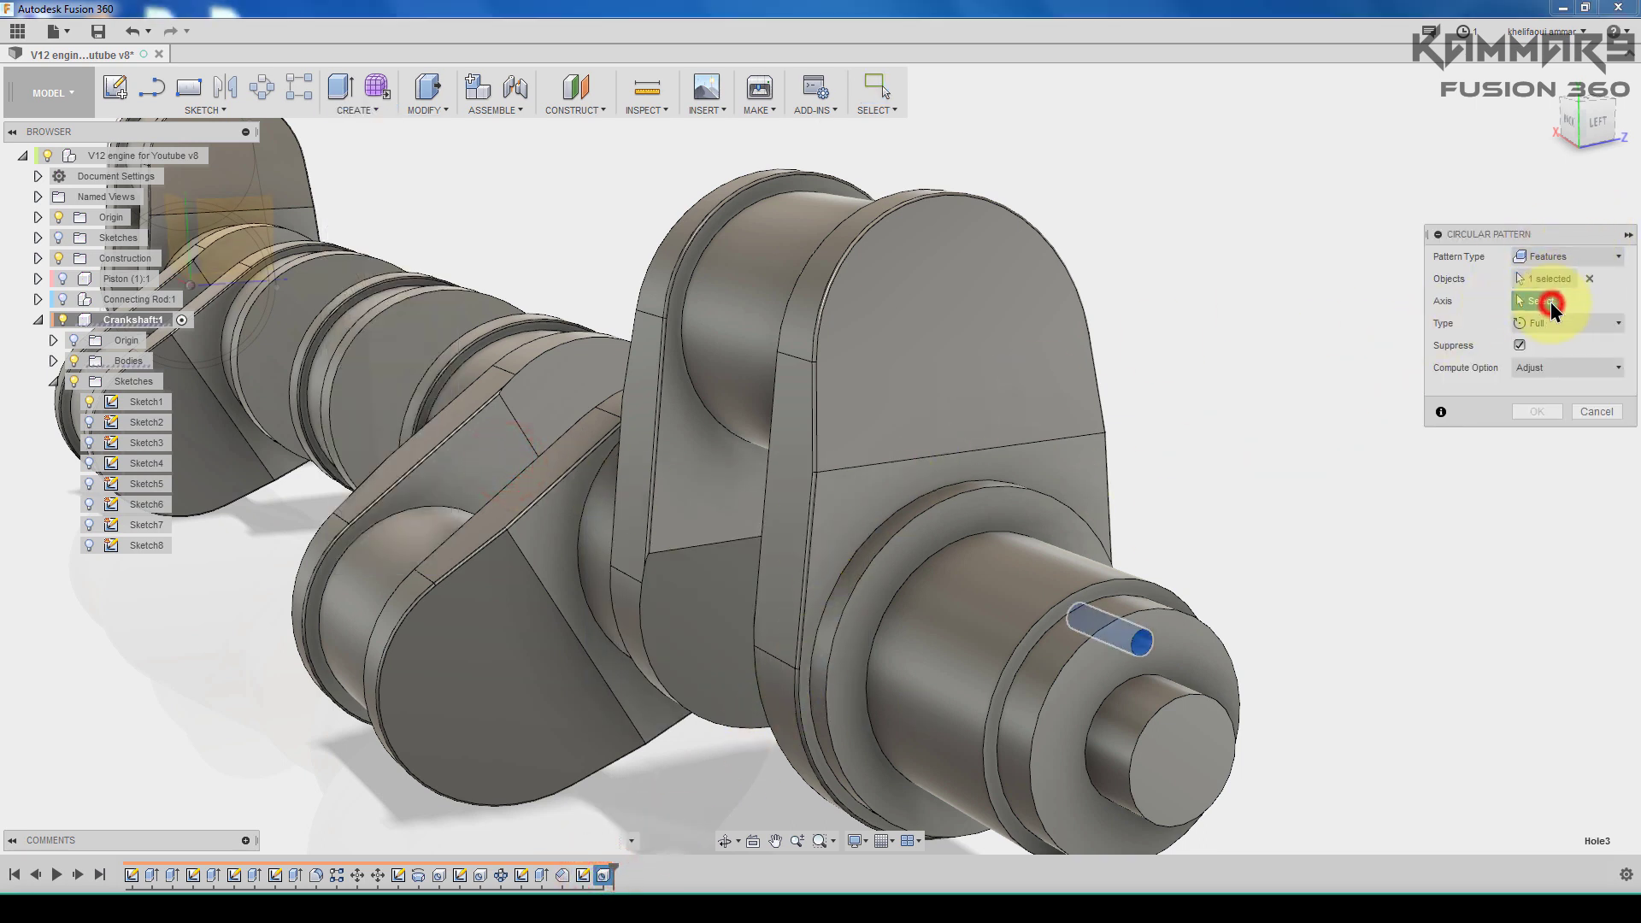
pyautogui.click(1027, 674)
pyautogui.moveTo(1075, 448); pyautogui.dragTo(996, 312, button='middle')
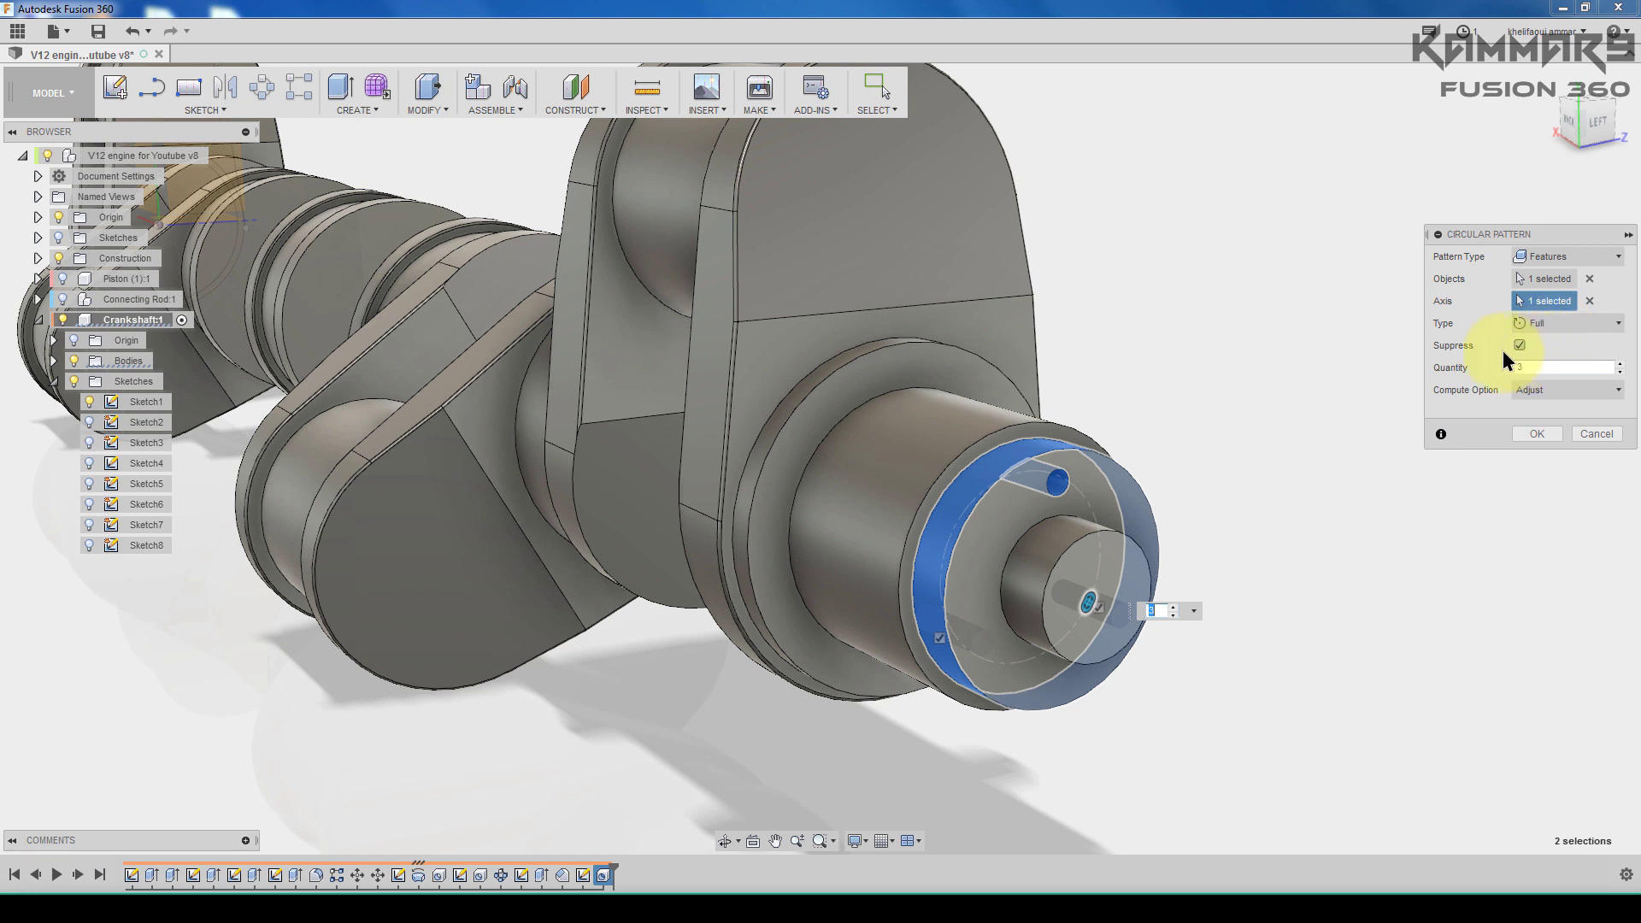
pyautogui.click(1554, 367)
pyautogui.write('6')
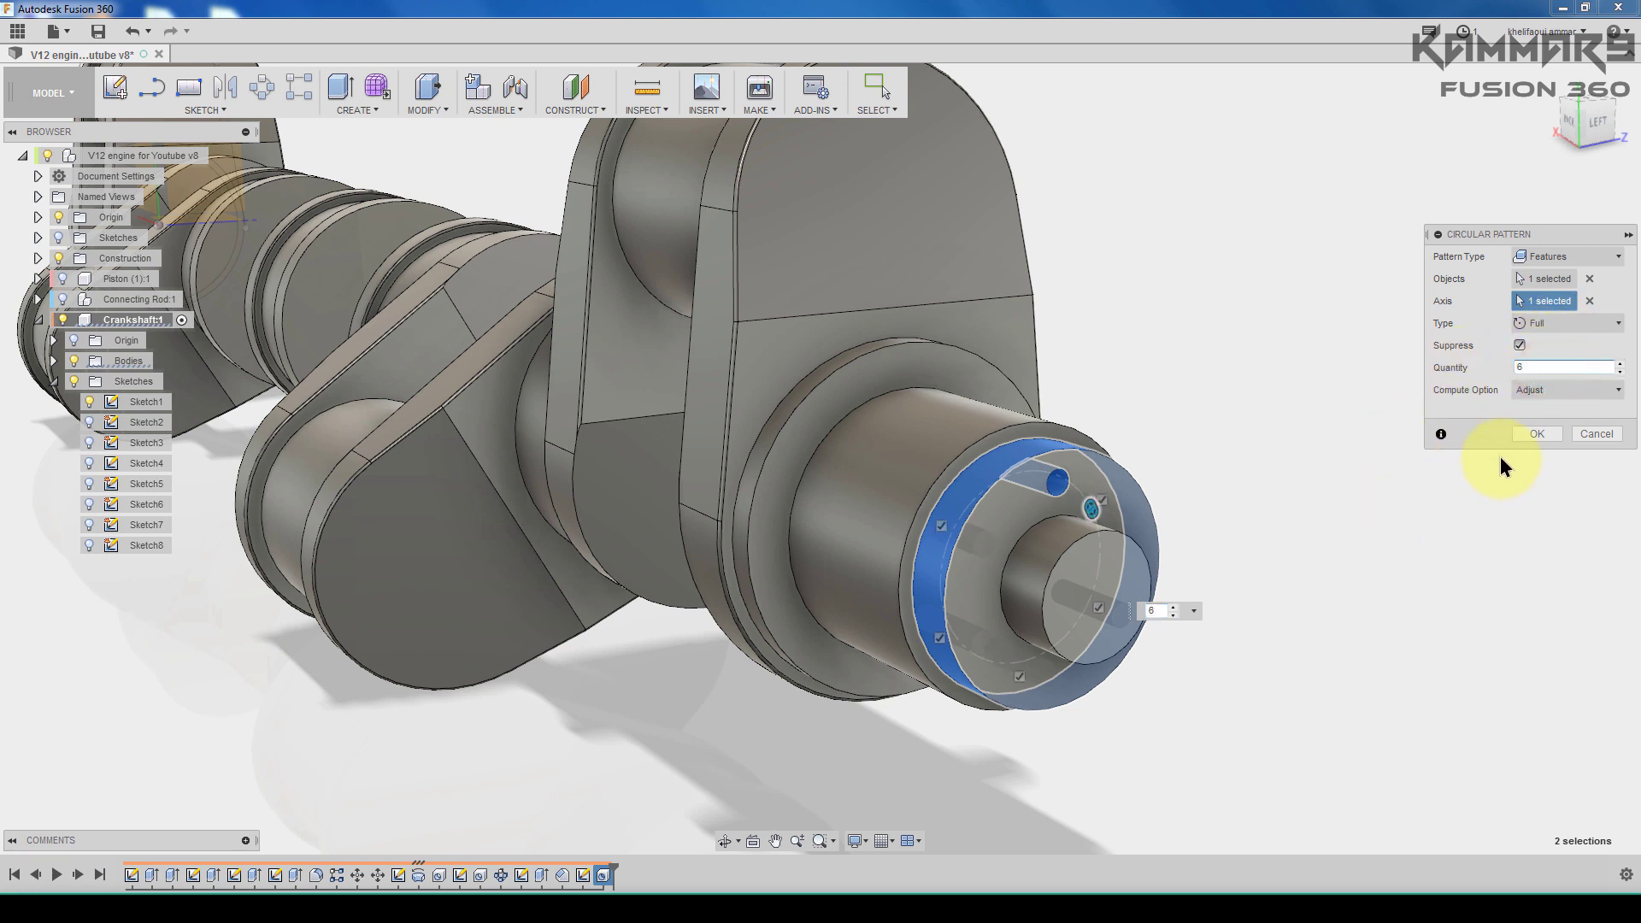
pyautogui.click(1536, 434)
# Step: Edit the existing 1.5 mm chamfer feature, adding the stub's end edge and the outer edge of the ring-shaped face around it
pyautogui.keyDown('shift'); pyautogui.moveTo(1406, 488); pyautogui.dragTo(1115, 557, button='middle'); pyautogui.keyUp('shift')
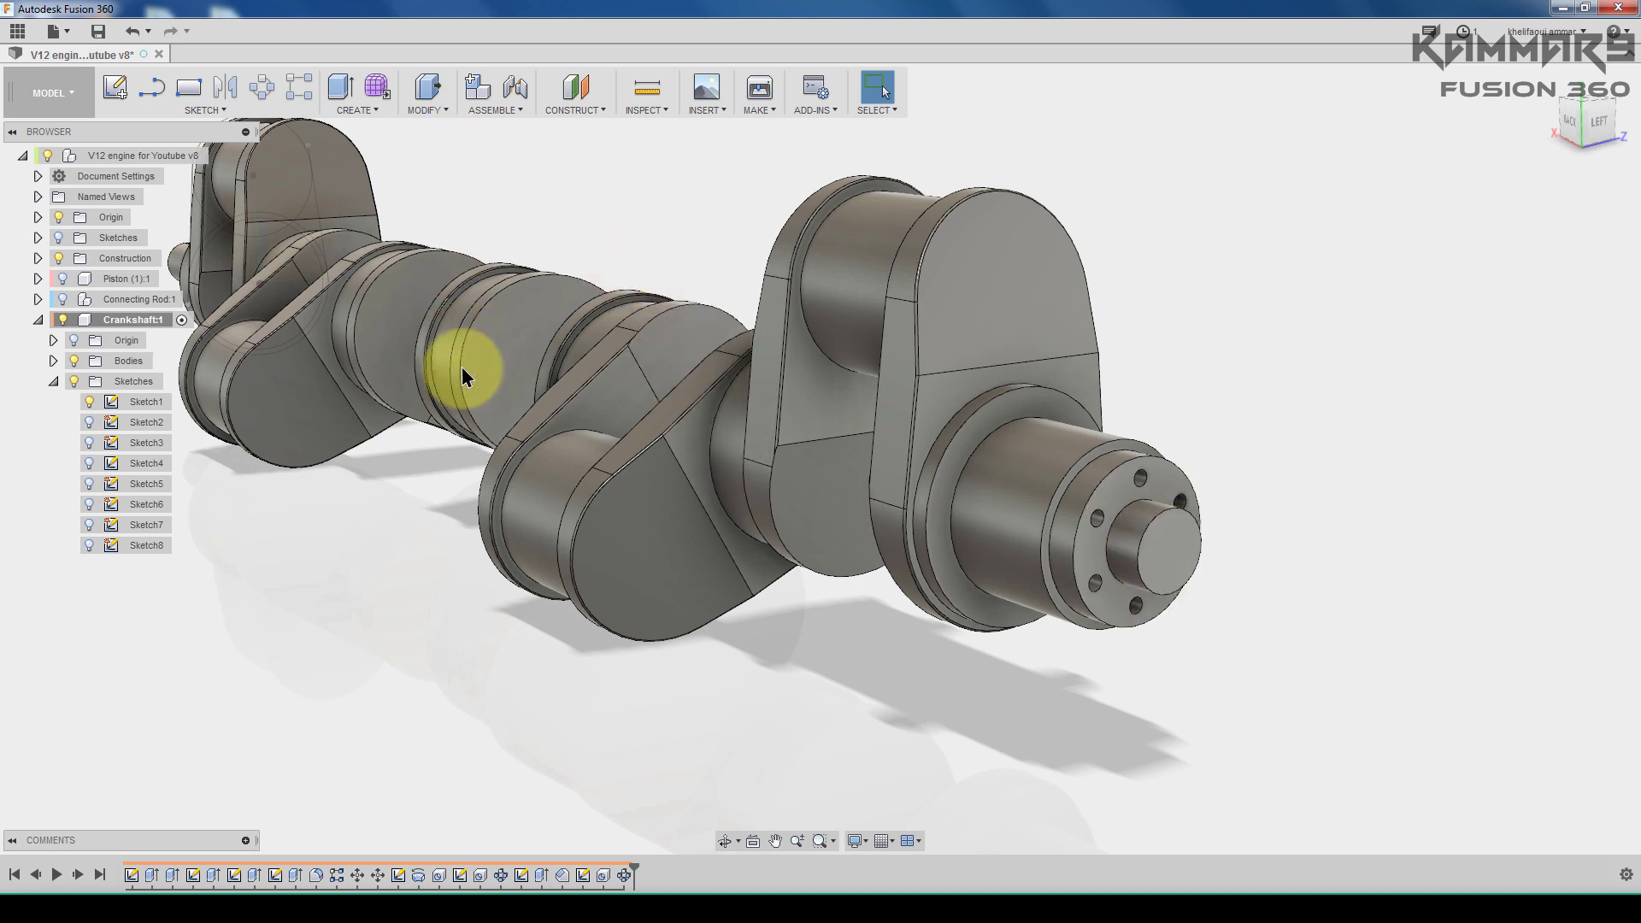
pyautogui.rightClick(565, 875)
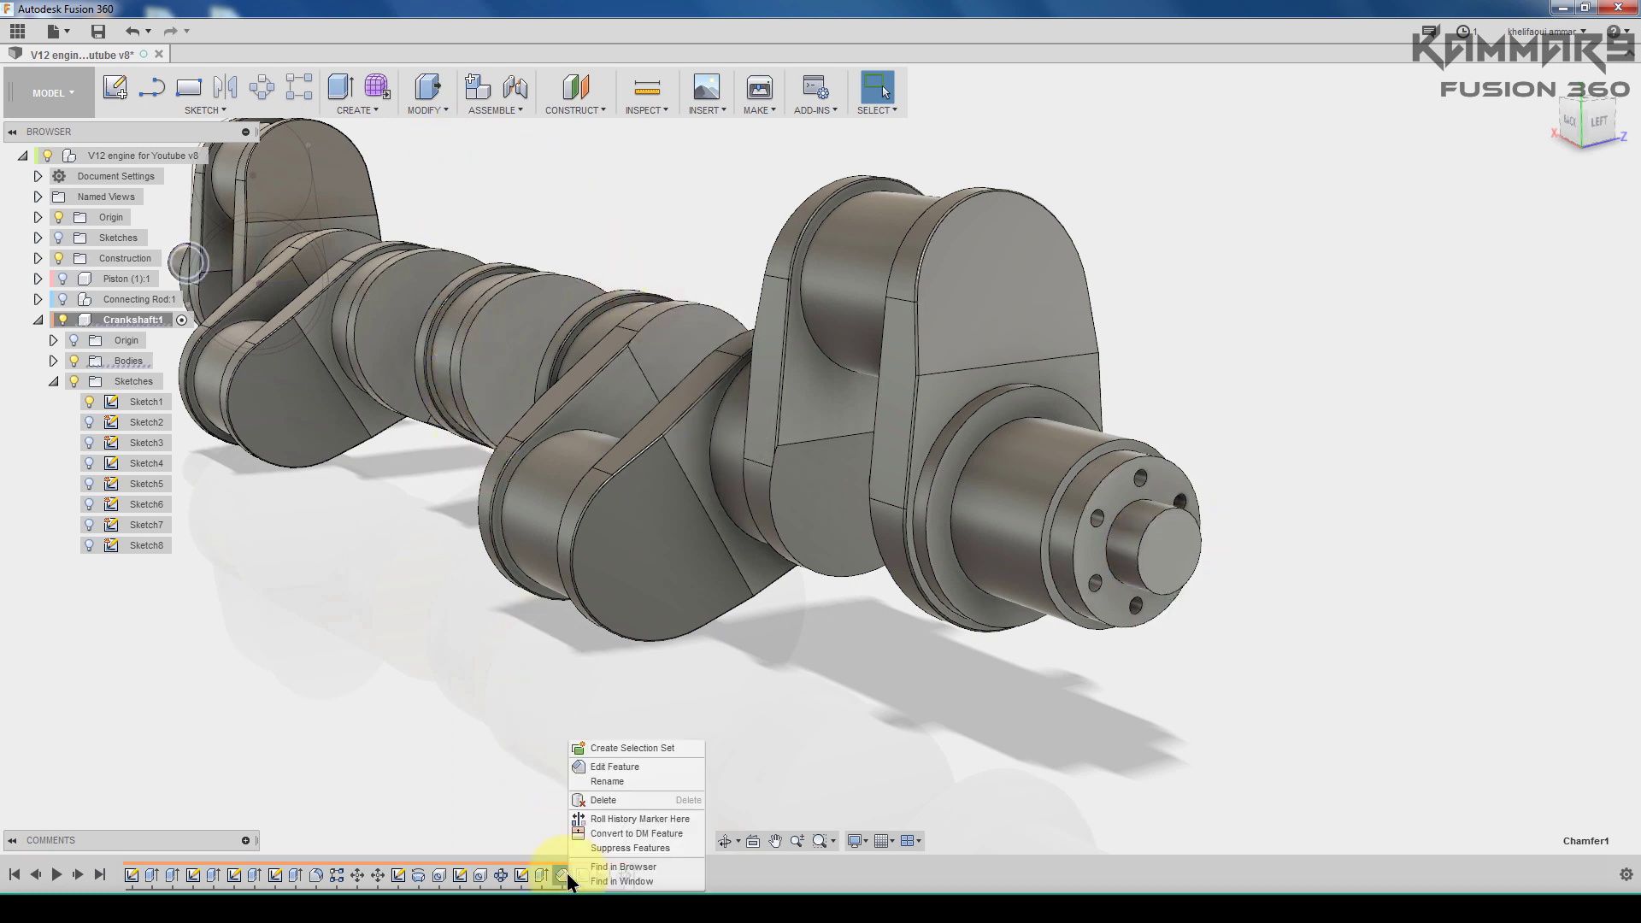
pyautogui.click(614, 767)
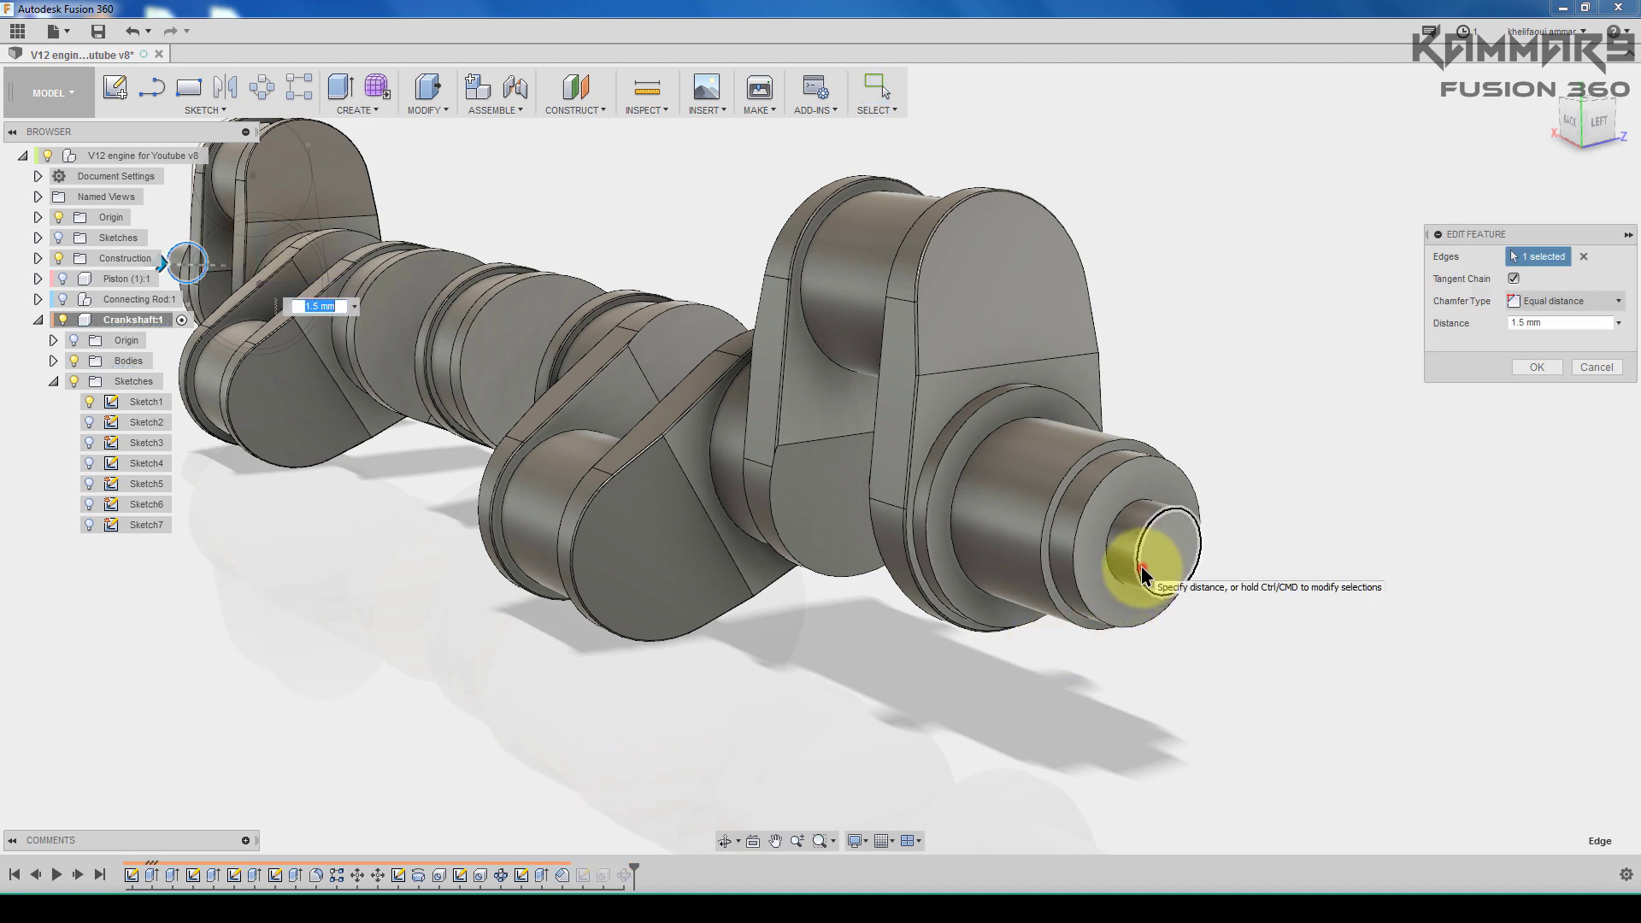
pyautogui.click(1141, 566)
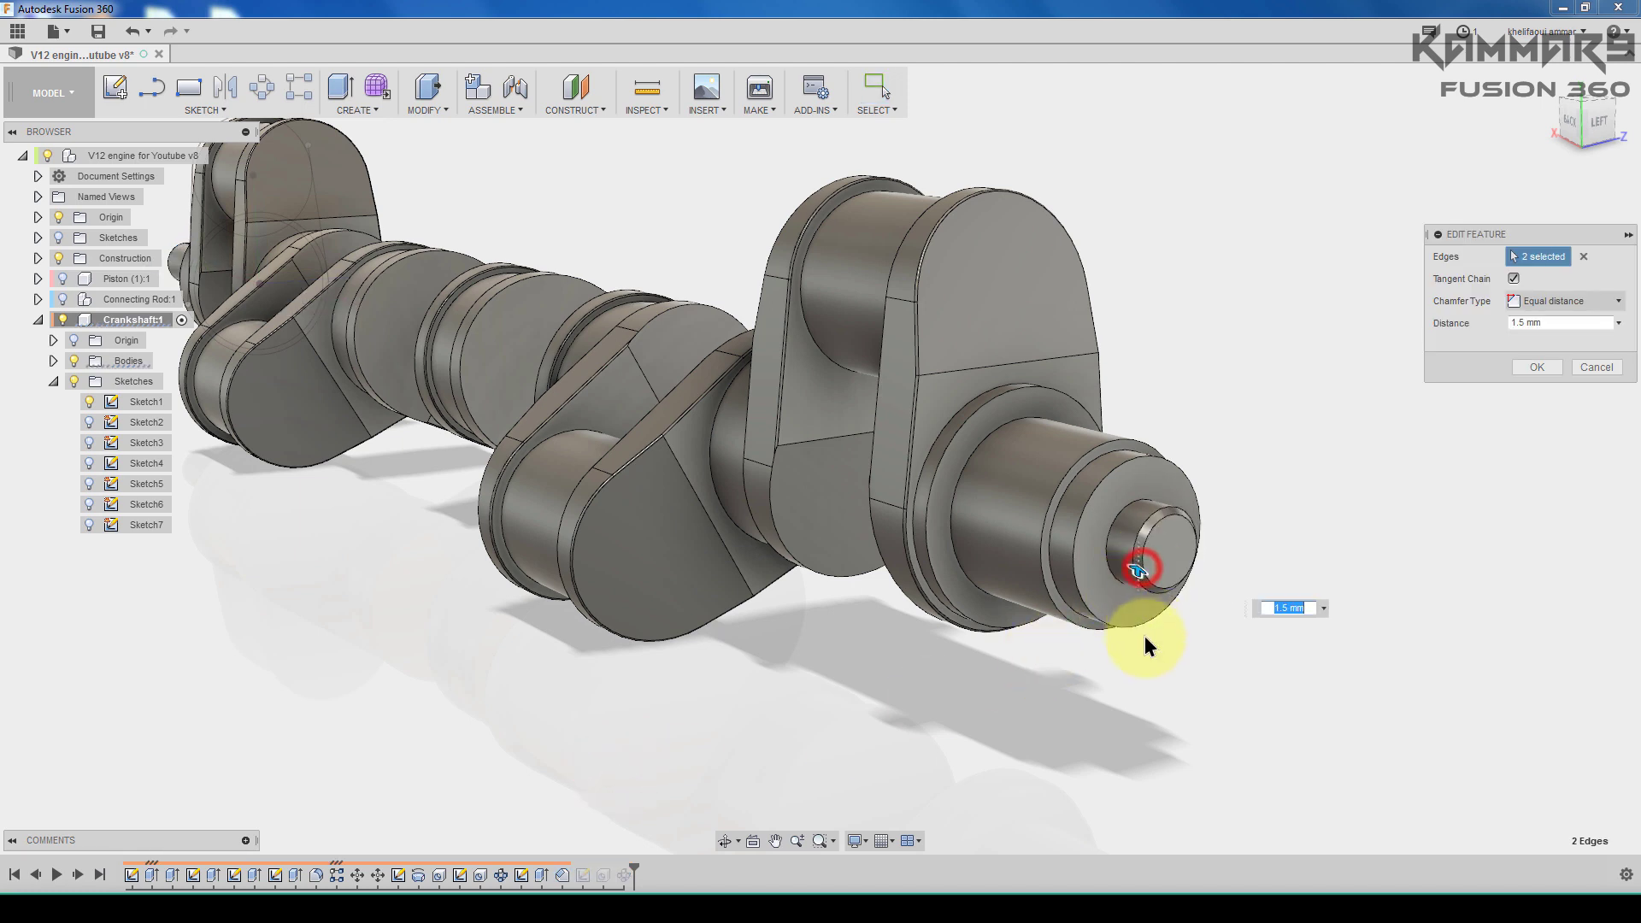
pyautogui.click(1078, 588)
# Step: Add the outer edges of the two stepped collars at the slotted shaft end to the 1.5 mm chamfer and apply it
pyautogui.keyDown('shift'); pyautogui.moveTo(730, 542); pyautogui.dragTo(841, 543, button='middle'); pyautogui.keyUp('shift')
pyautogui.keyDown('shift'); pyautogui.moveTo(902, 538); pyautogui.dragTo(696, 531, button='middle'); pyautogui.keyUp('shift')
pyautogui.click(684, 522)
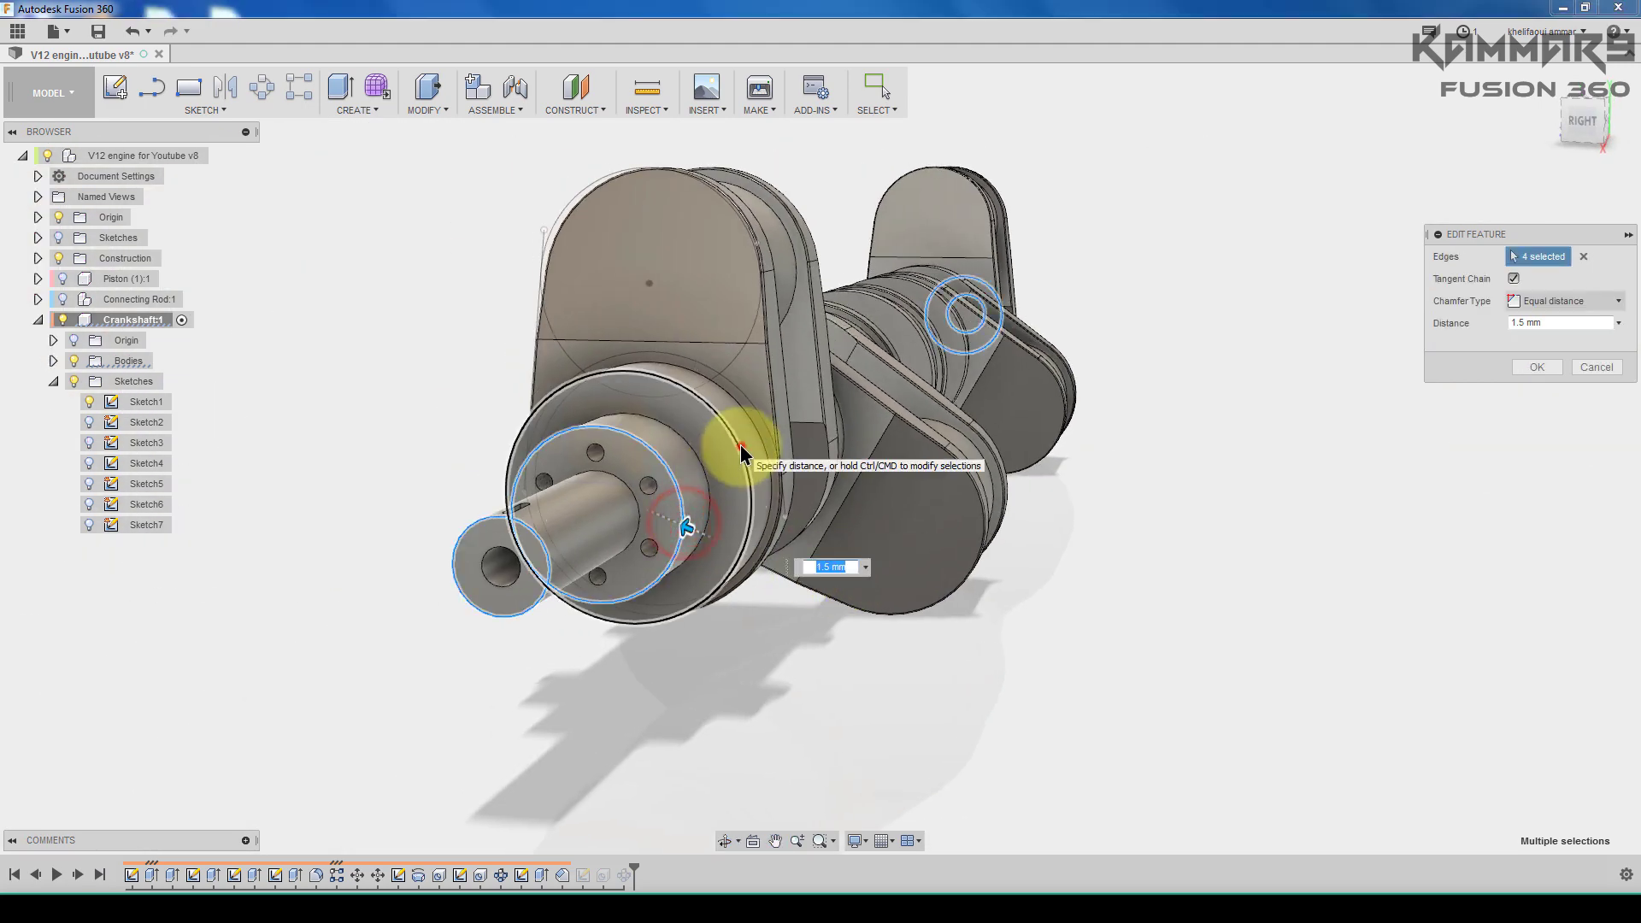
pyautogui.click(726, 539)
pyautogui.click(1535, 368)
pyautogui.keyDown('shift'); pyautogui.moveTo(835, 469); pyautogui.dragTo(897, 503, button='middle'); pyautogui.keyUp('shift')
pyautogui.moveTo(751, 524)
pyautogui.keyDown('shift'); pyautogui.mouseDown(button='middle')
pyautogui.moveTo(721, 556)
pyautogui.moveTo(753, 537)
pyautogui.mouseUp(button='middle'); pyautogui.keyUp('shift')
pyautogui.click(924, 640)
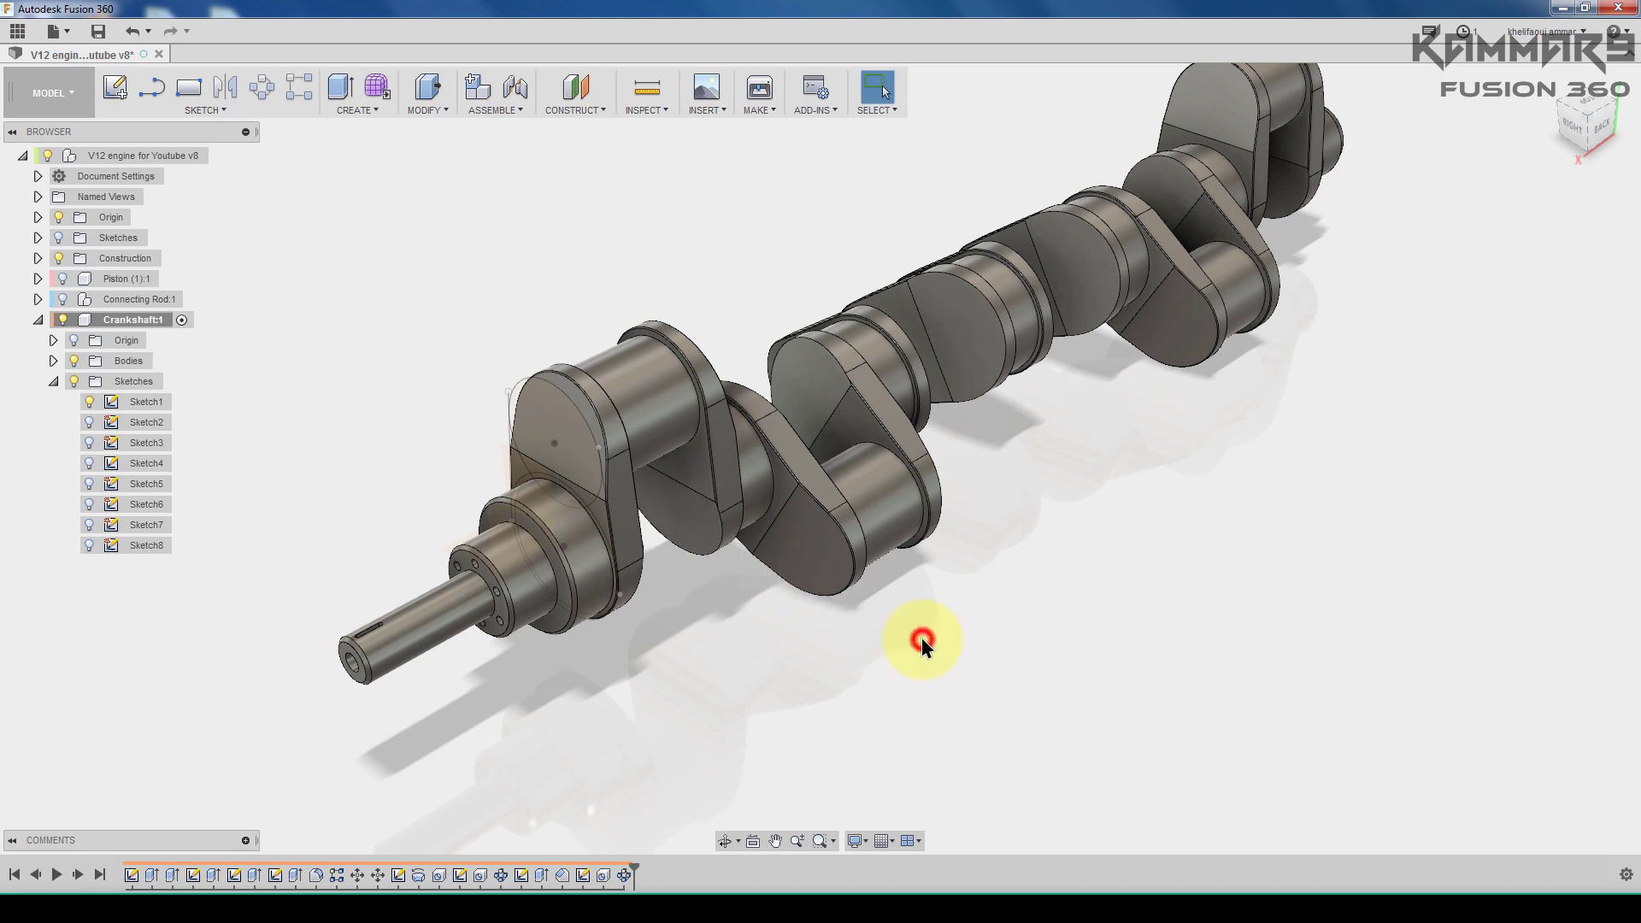
# Step: Combine all six crankshaft bodies using the Join operation, with the slotted-shaft body as target and the other five as tools
pyautogui.click(53, 363)
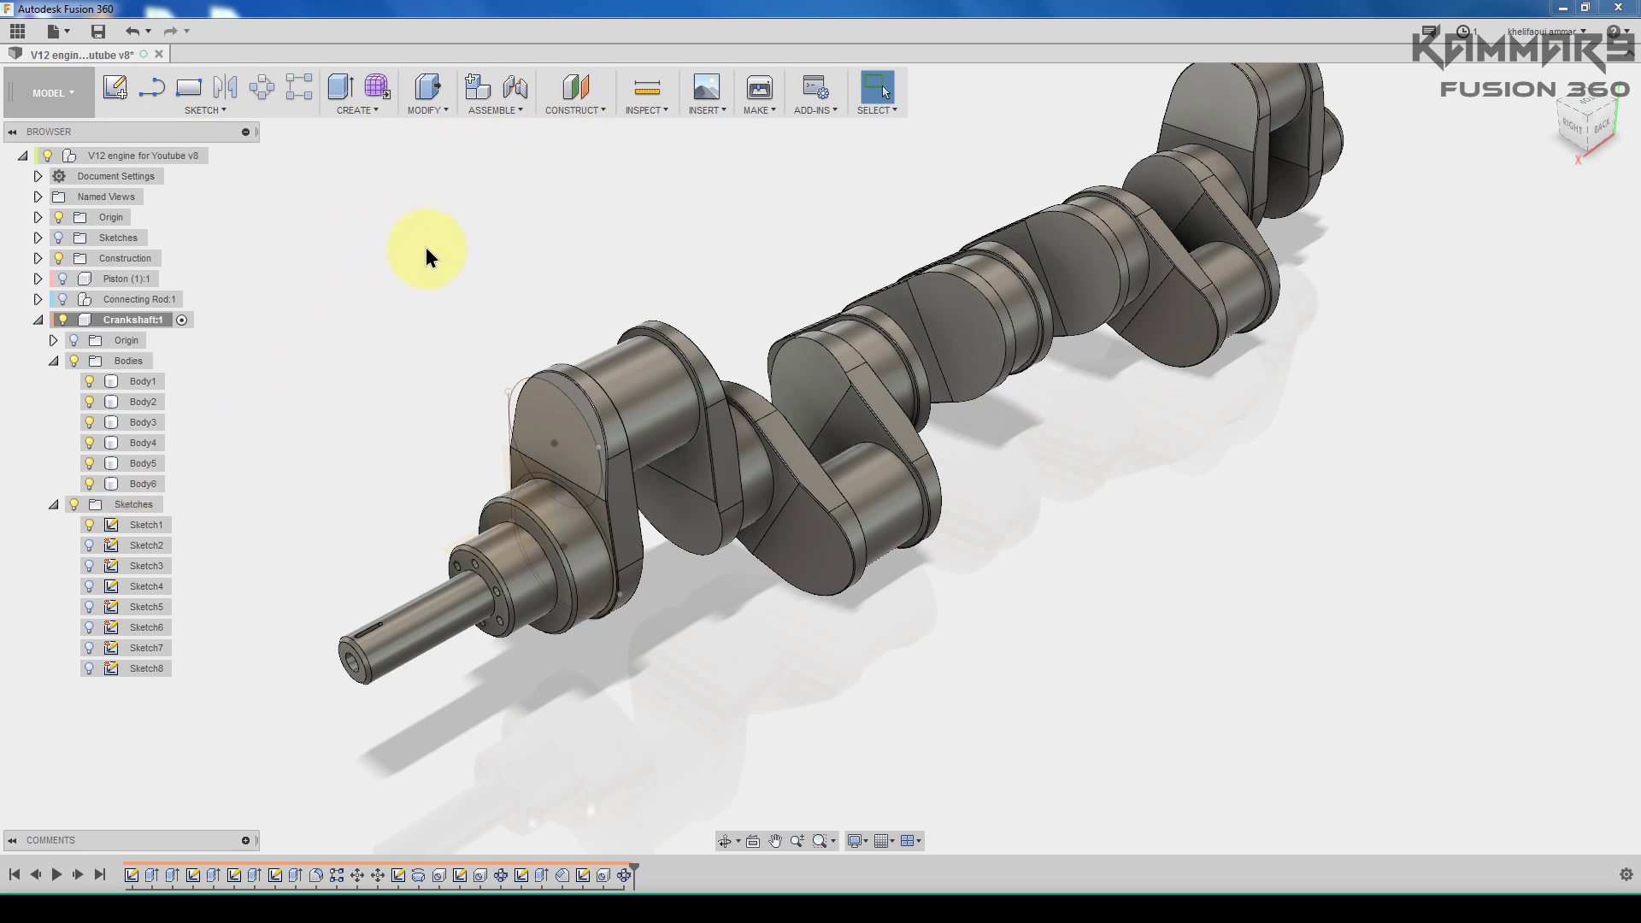
pyautogui.click(429, 109)
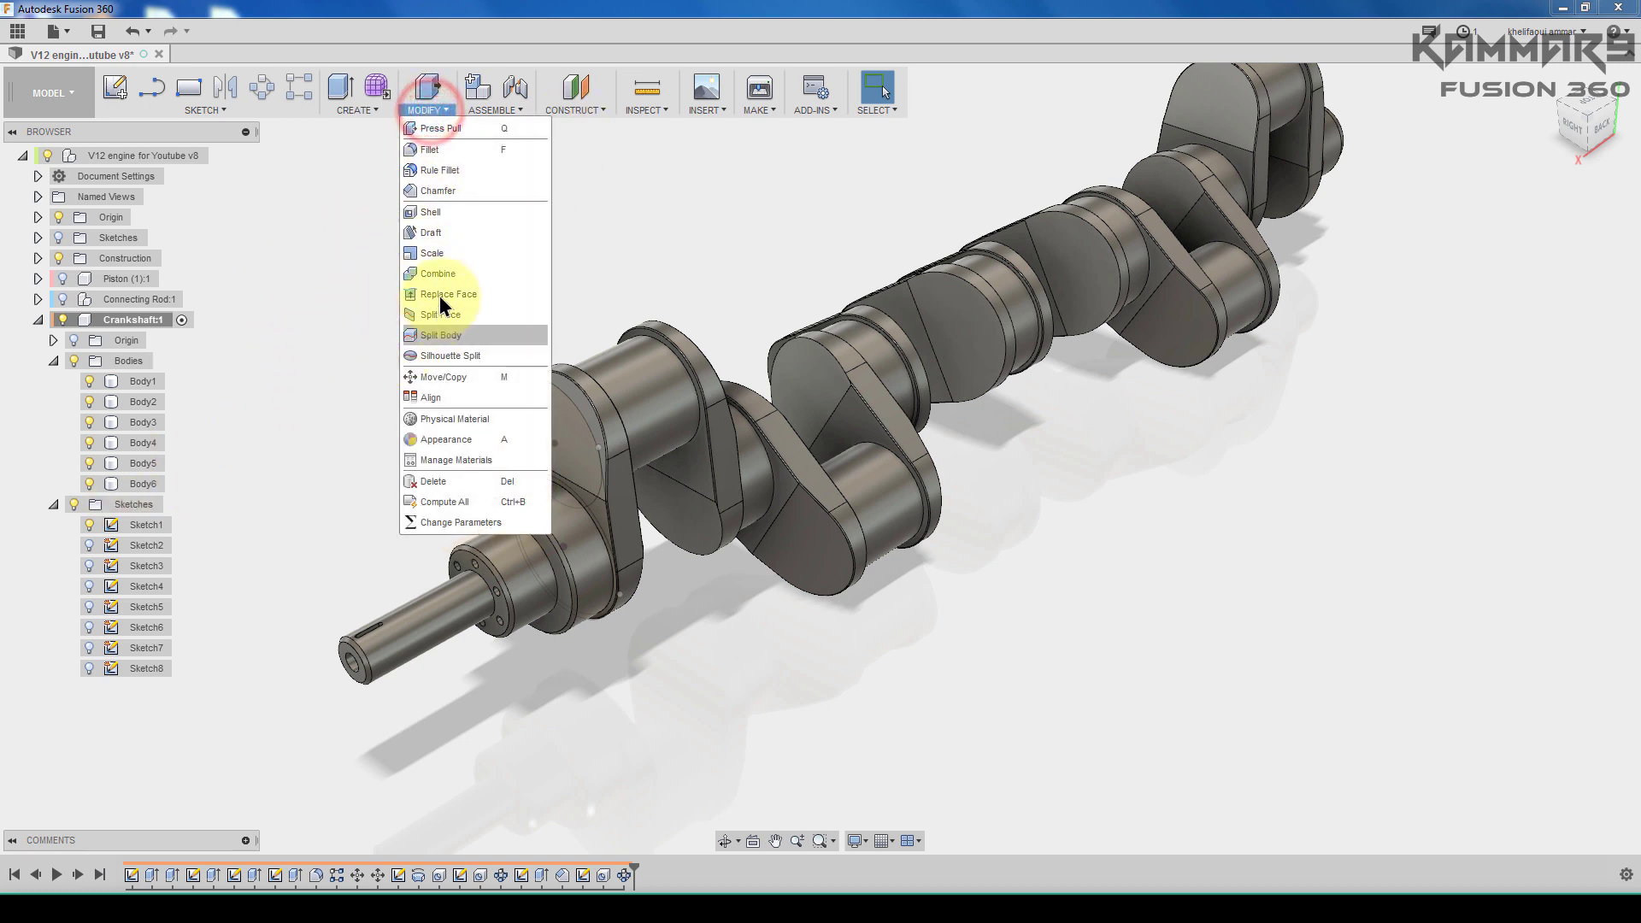
pyautogui.click(452, 273)
pyautogui.click(567, 500)
pyautogui.click(791, 484)
pyautogui.click(1003, 333)
pyautogui.click(1143, 210)
pyautogui.moveTo(1146, 293); pyautogui.dragTo(960, 432, button='middle')
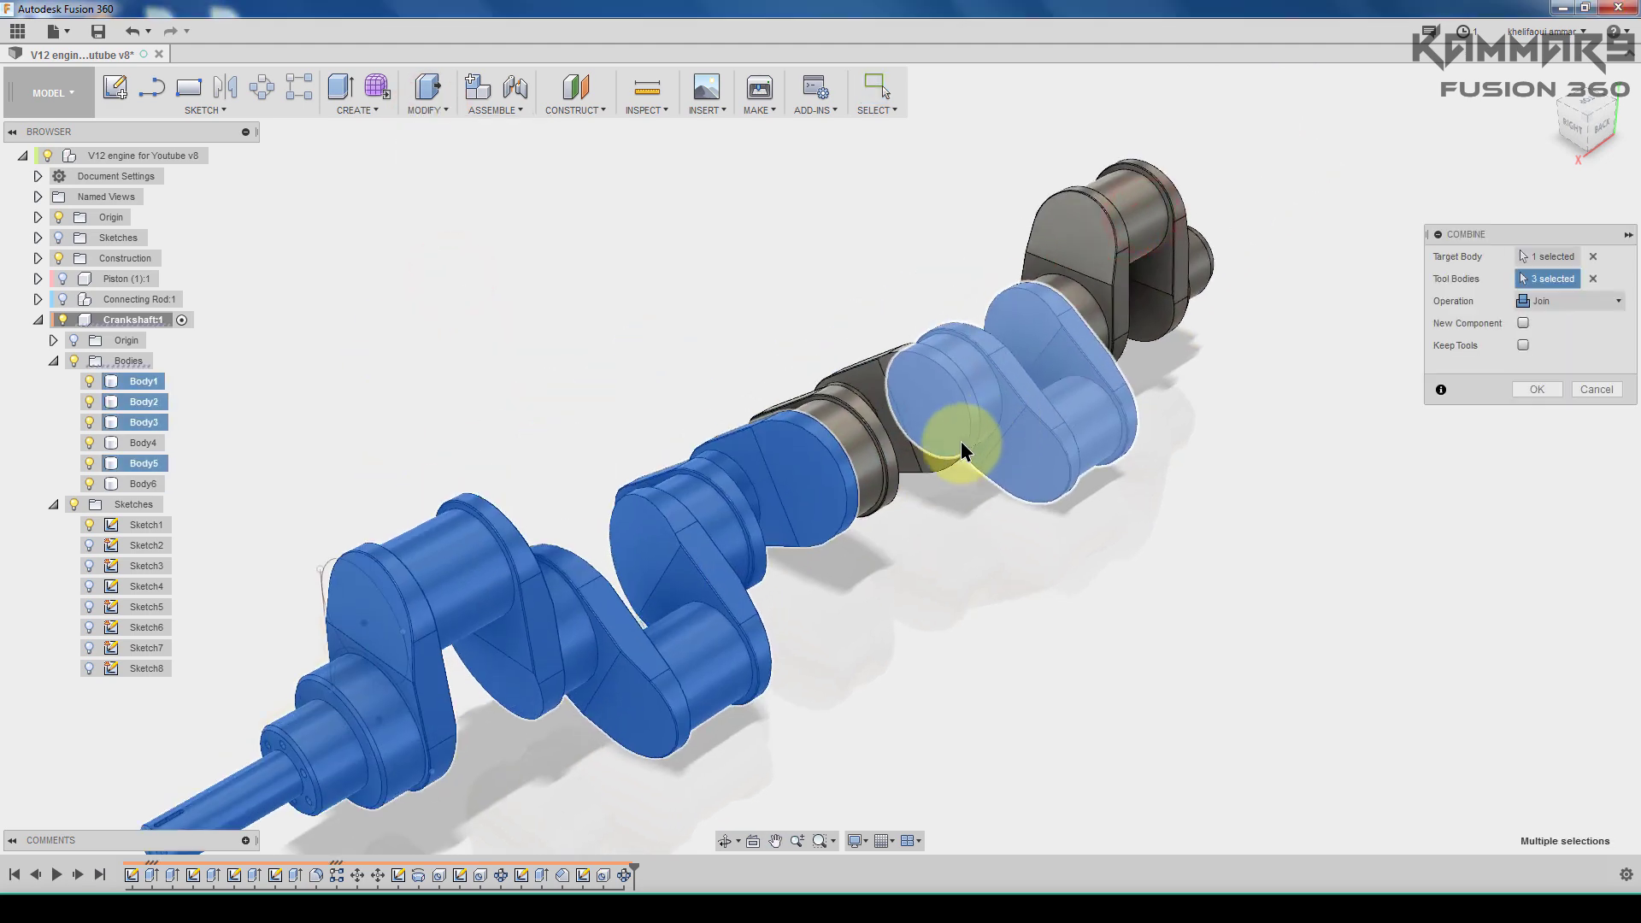
pyautogui.click(907, 453)
pyautogui.click(1066, 226)
pyautogui.moveTo(821, 630); pyautogui.dragTo(886, 553, button='middle')
pyautogui.scroll(-2, 972, 483)
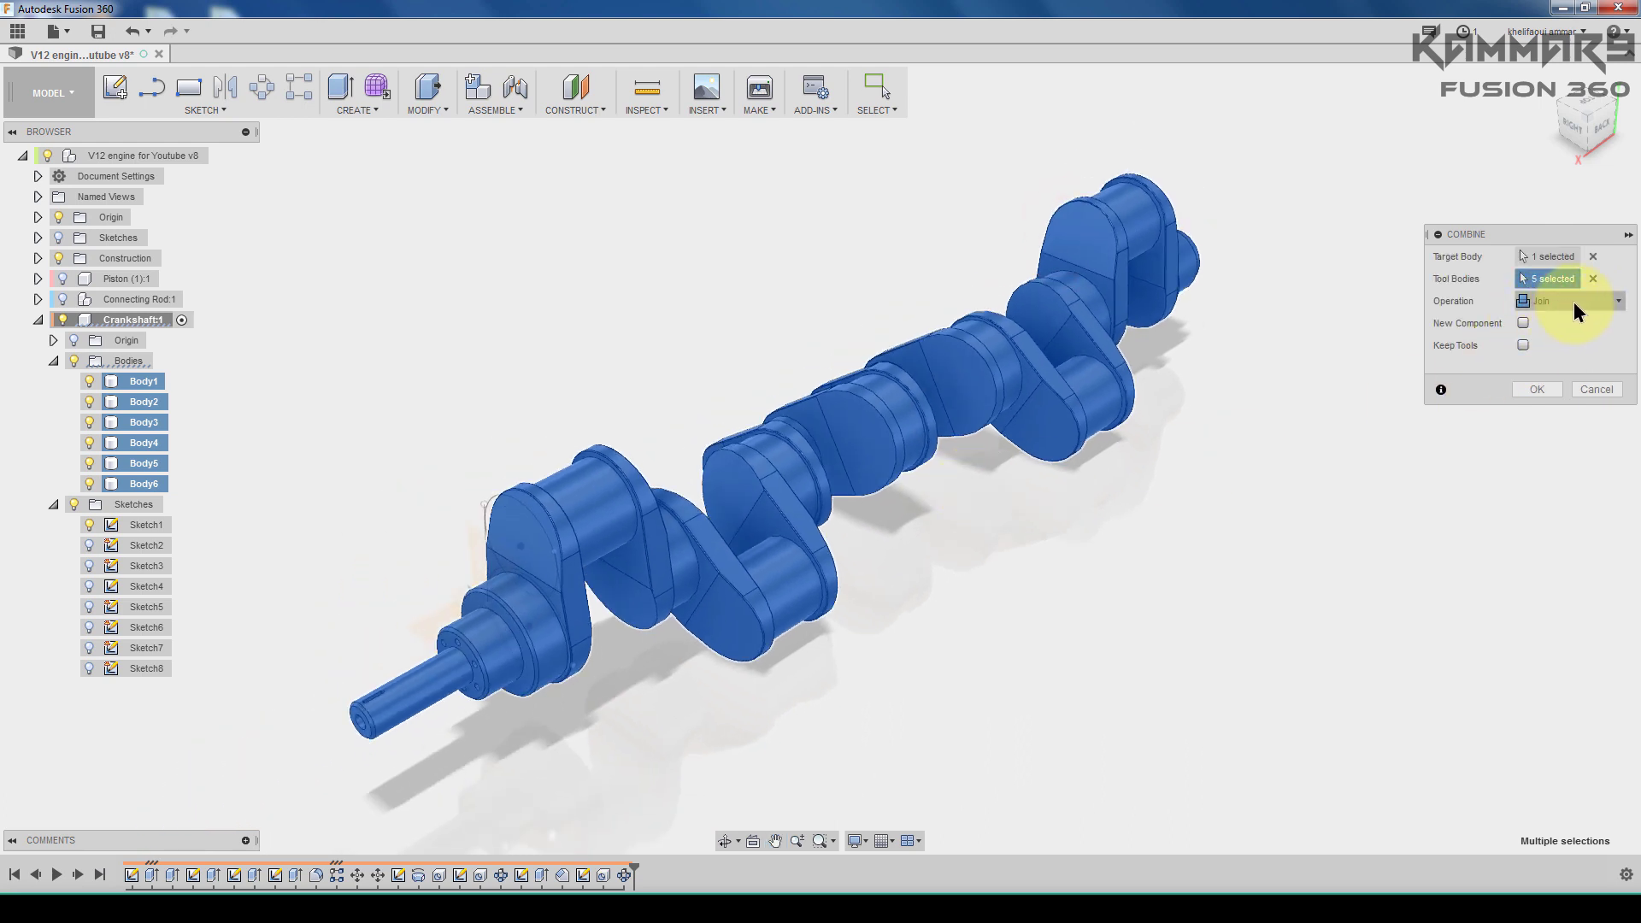
pyautogui.click(1536, 390)
pyautogui.click(1201, 585)
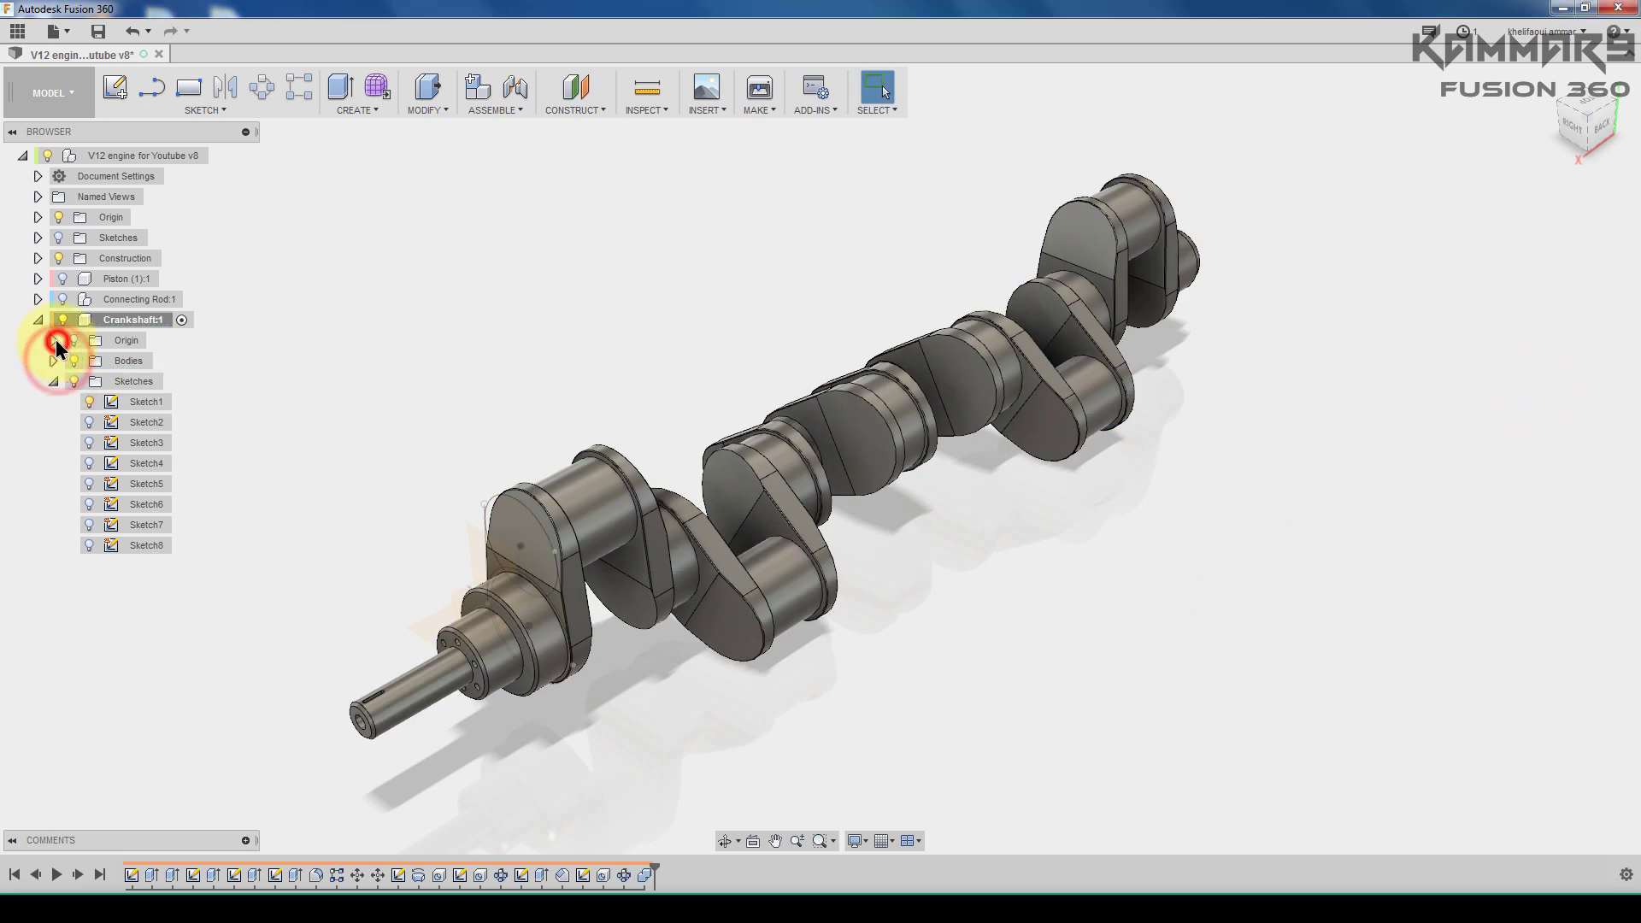
# Step: Collapse the Crankshaft component's contents in the browser and inspect the whole crankshaft from its other end
pyautogui.click(38, 320)
pyautogui.click(121, 437)
pyautogui.moveTo(739, 482); pyautogui.dragTo(803, 466, button='middle')
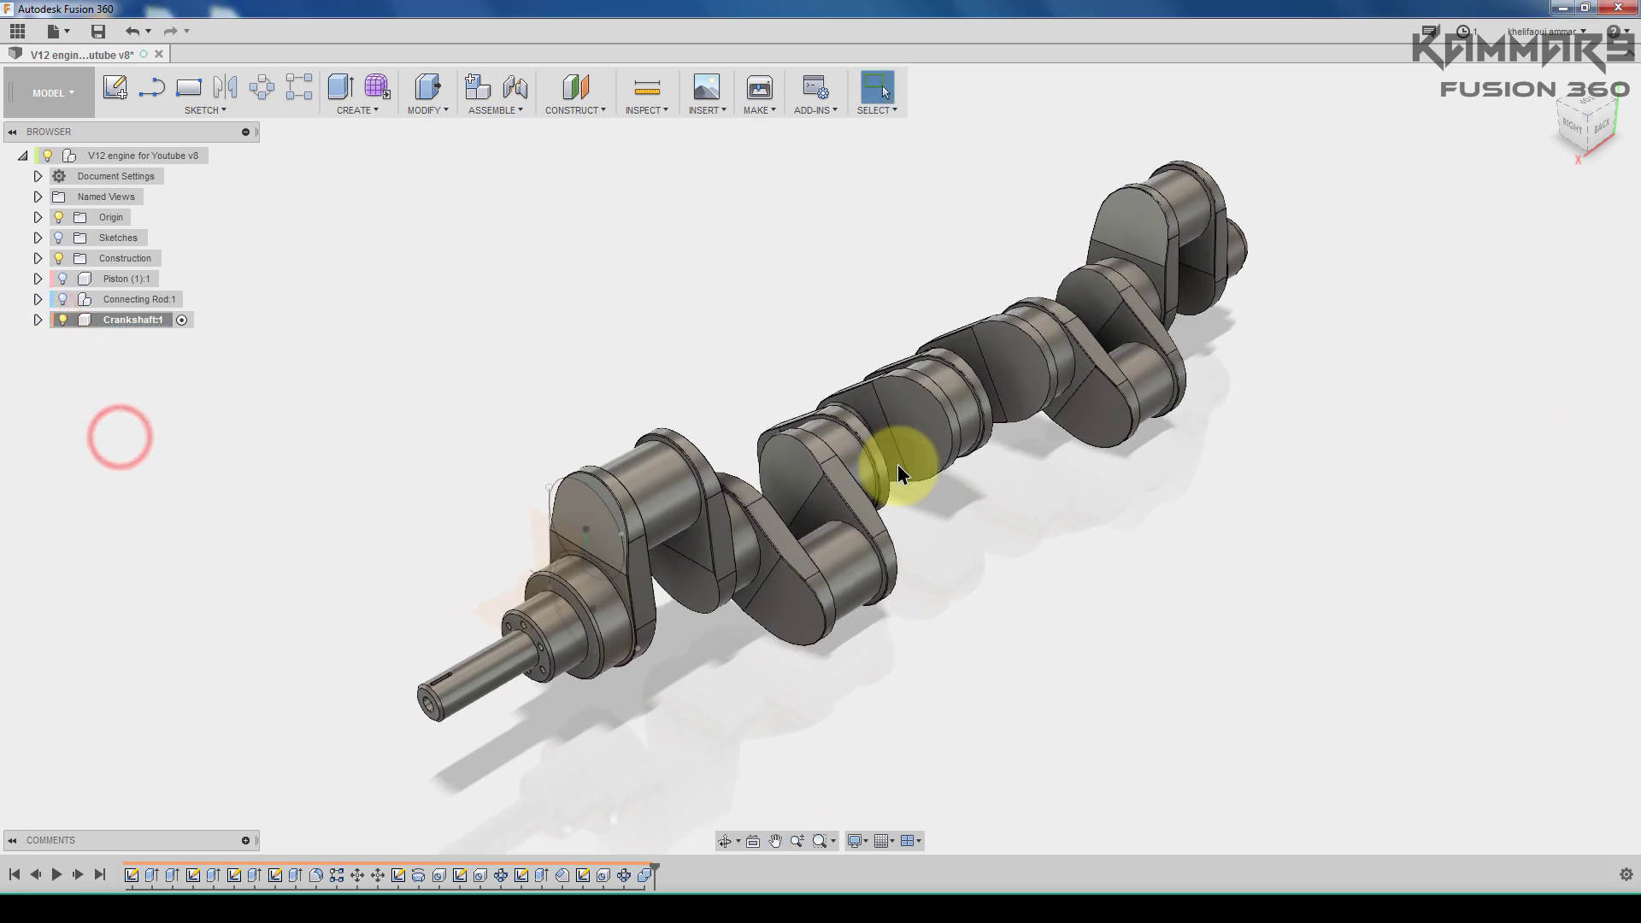
pyautogui.scroll(-3, 953, 466)
pyautogui.keyDown('shift'); pyautogui.moveTo(1000, 531); pyautogui.dragTo(881, 520, button='middle'); pyautogui.keyUp('shift')
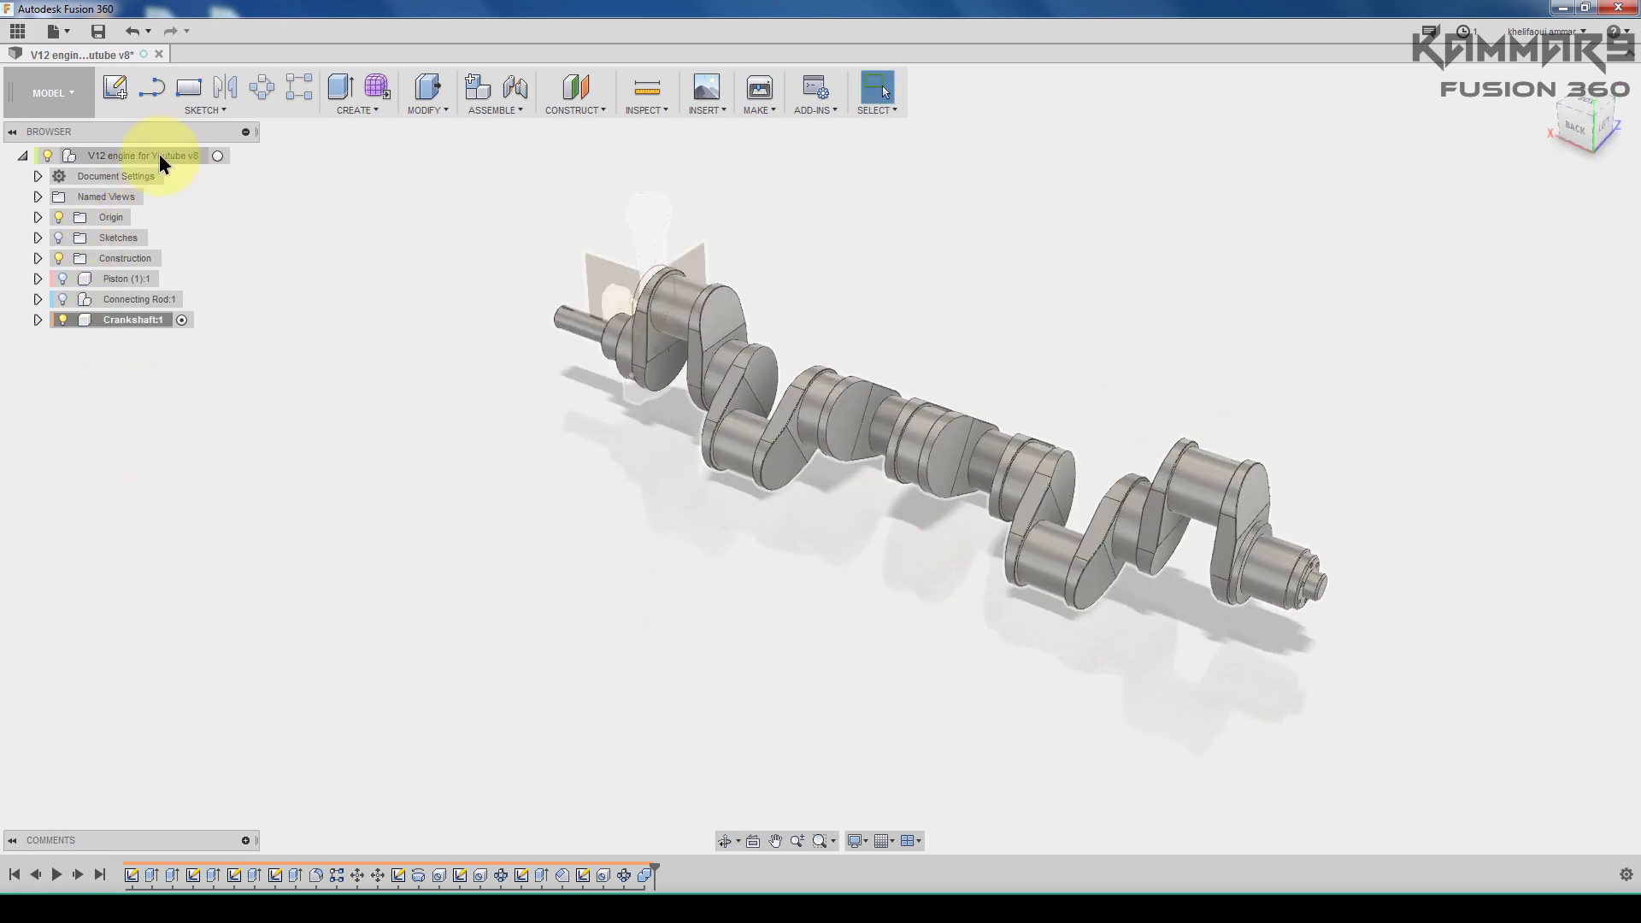
# Step: Activate the top-level V12 engine assembly and show the hidden connecting rod and piston components
pyautogui.click(220, 156)
pyautogui.keyDown('shift'); pyautogui.moveTo(432, 531); pyautogui.dragTo(676, 537, button='middle'); pyautogui.keyUp('shift')
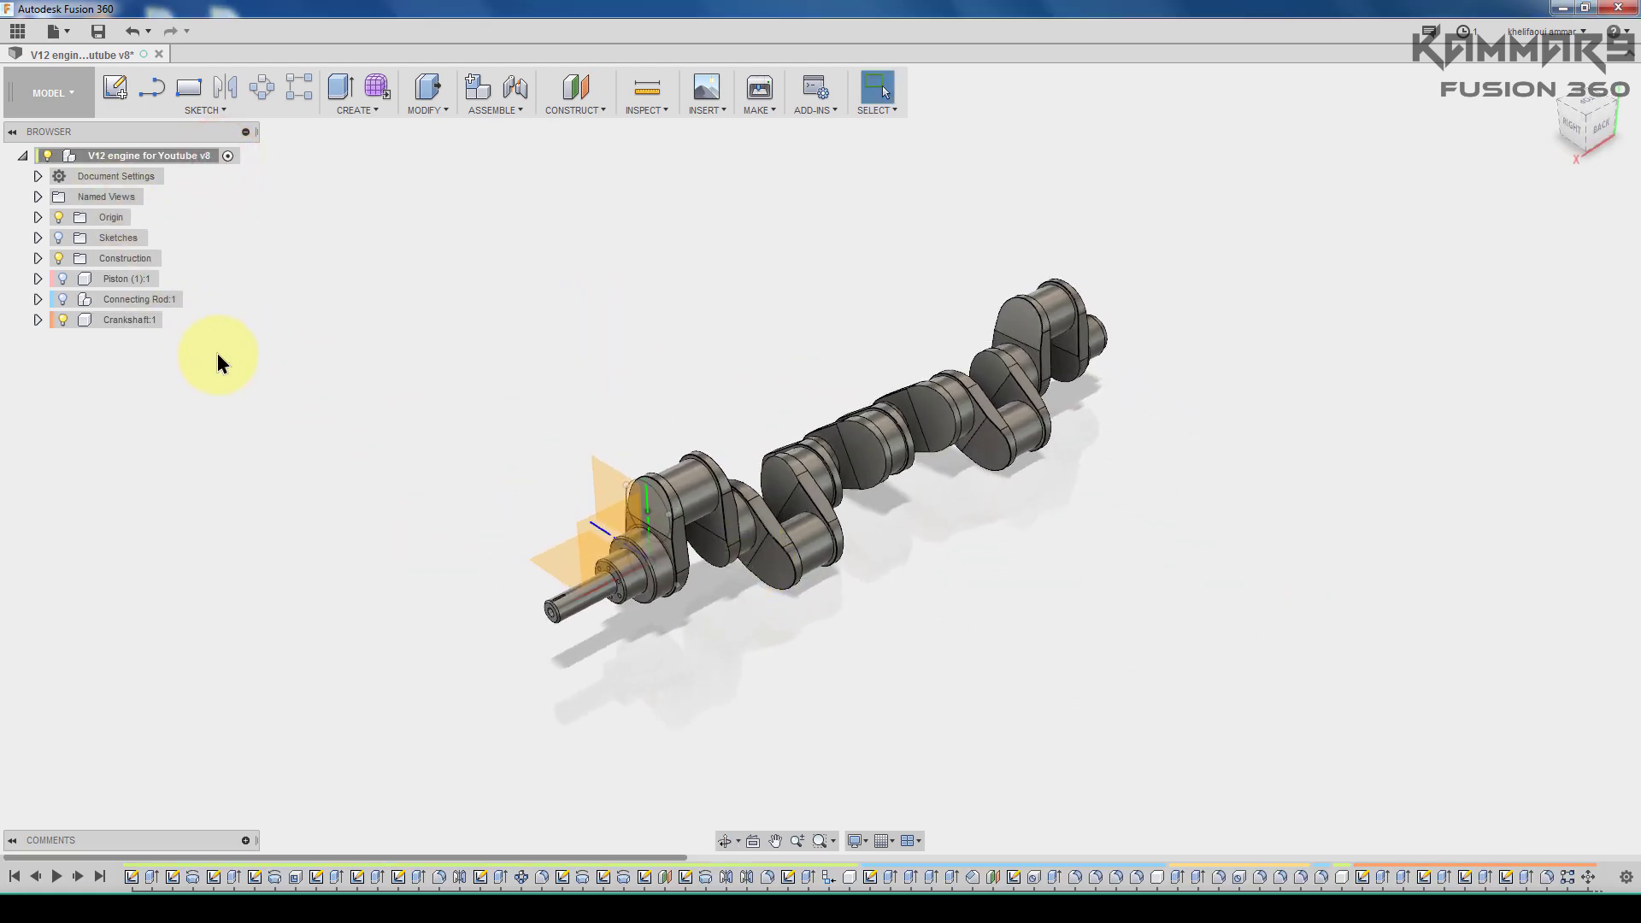
pyautogui.click(62, 299)
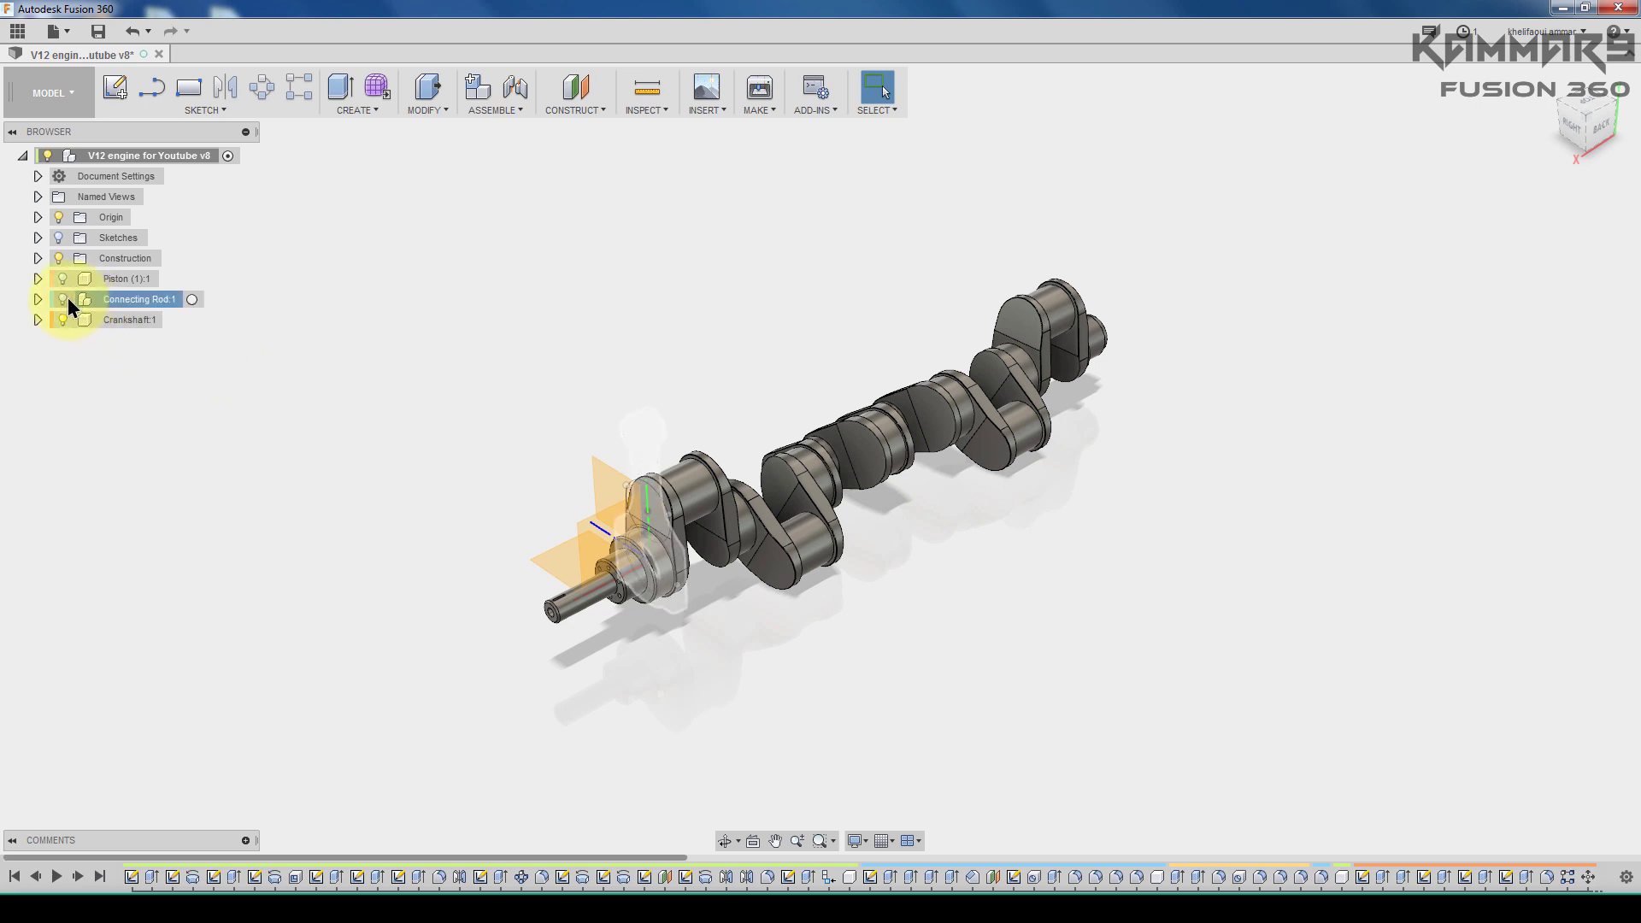
pyautogui.click(63, 278)
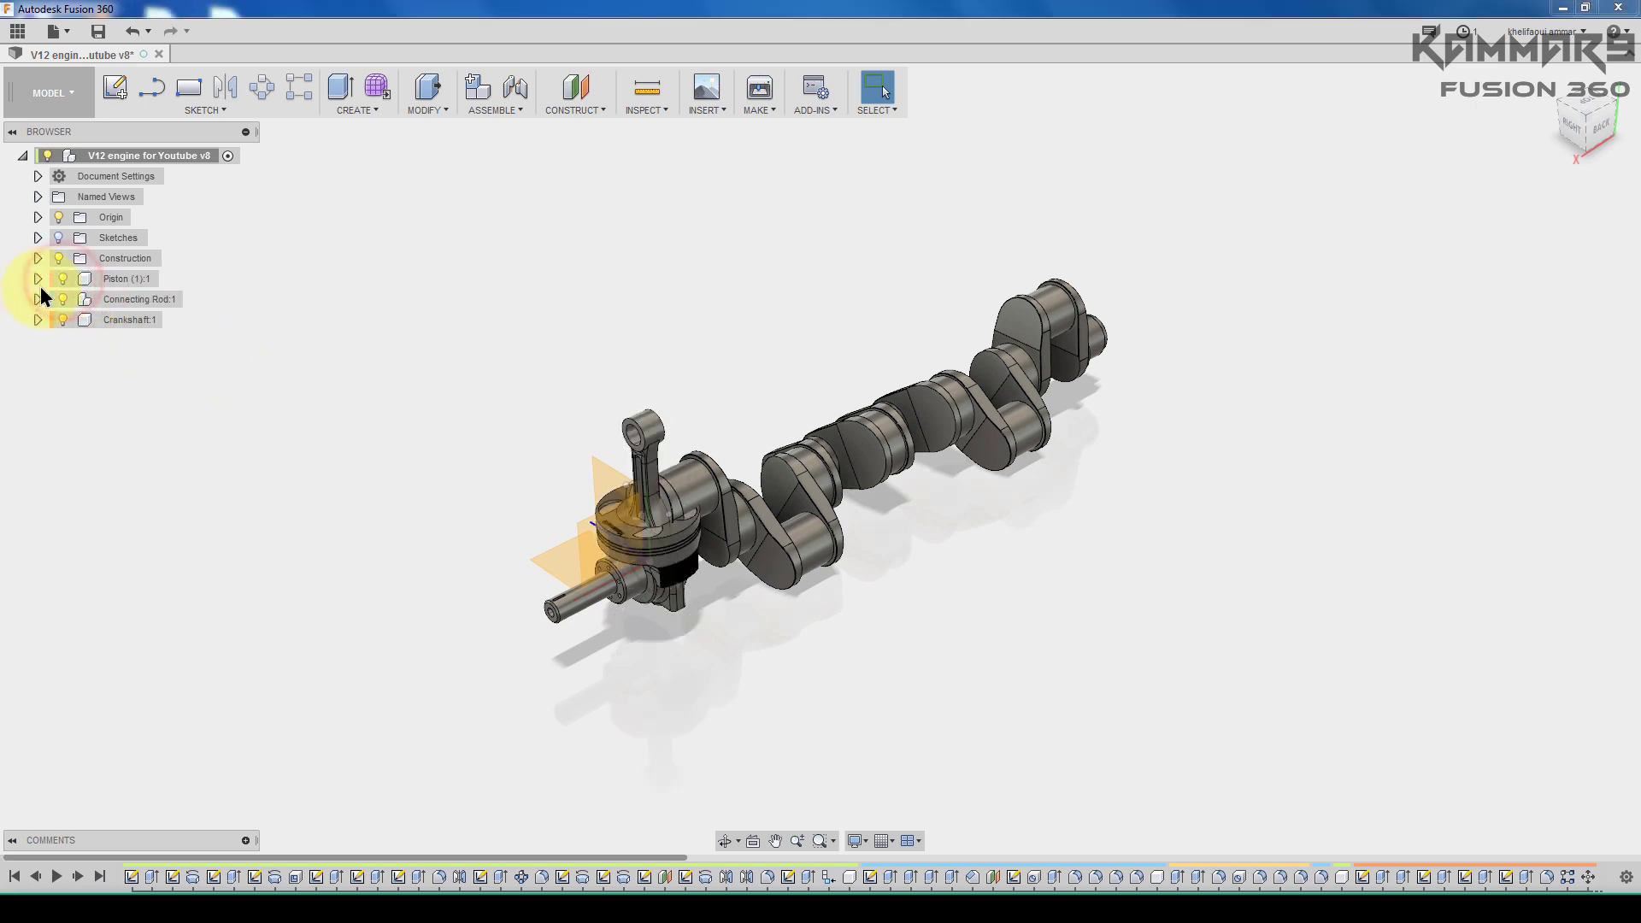
pyautogui.click(448, 347)
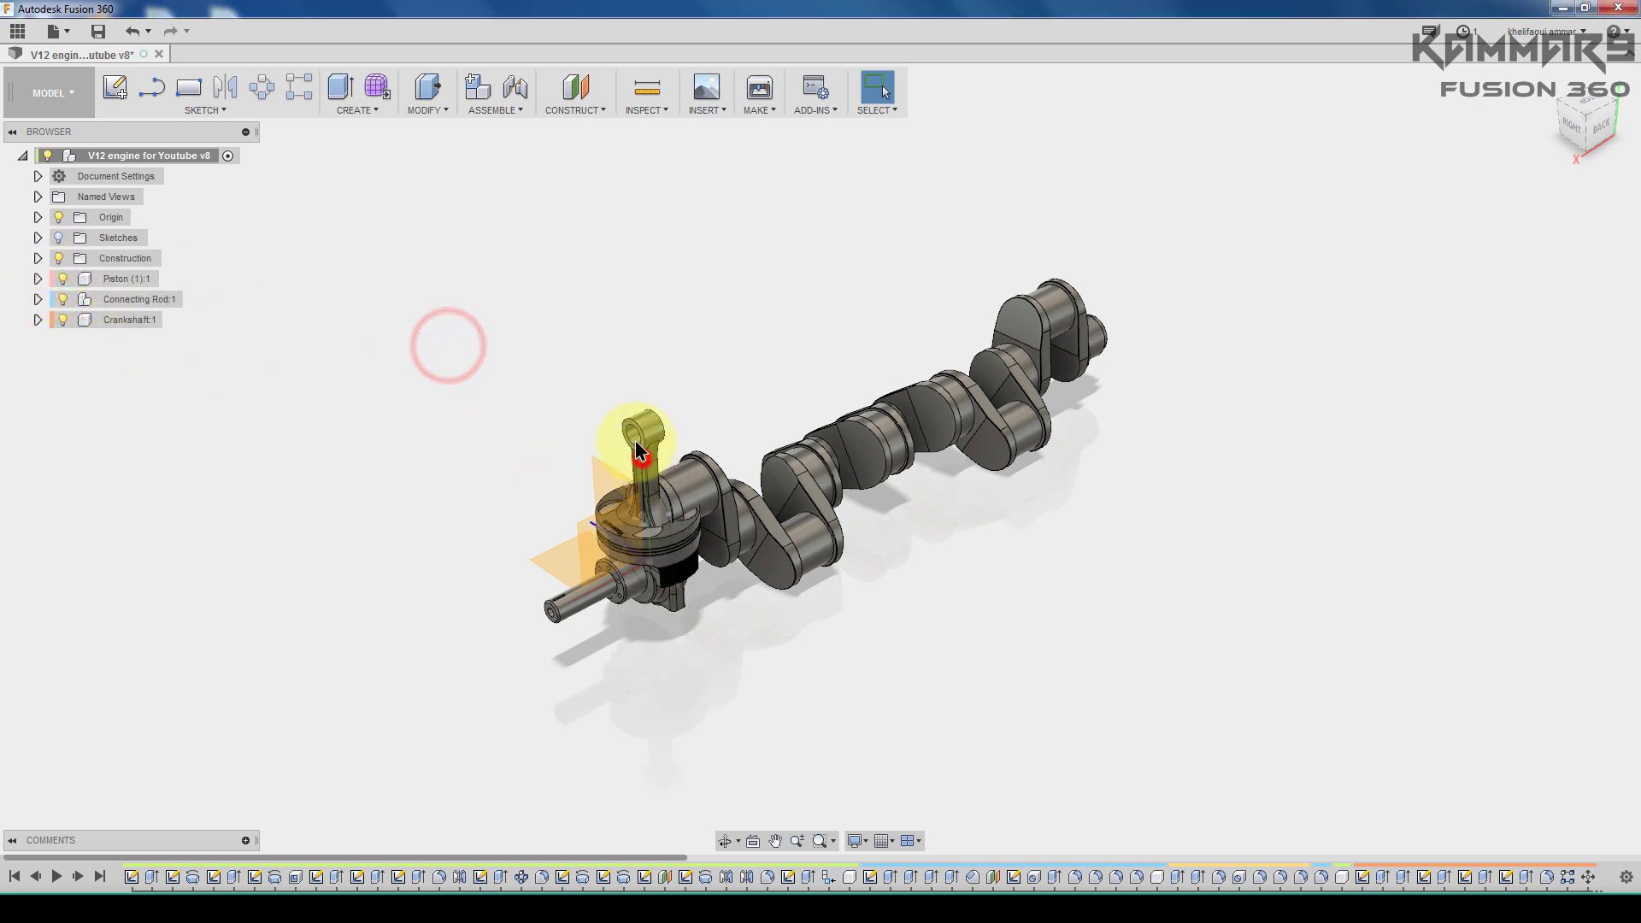
# Step: Pull the connecting rod and the piston clear of the crankshaft, rod above and piston below it, and hide the assembly's origin
pyautogui.moveTo(645, 462); pyautogui.dragTo(572, 265)
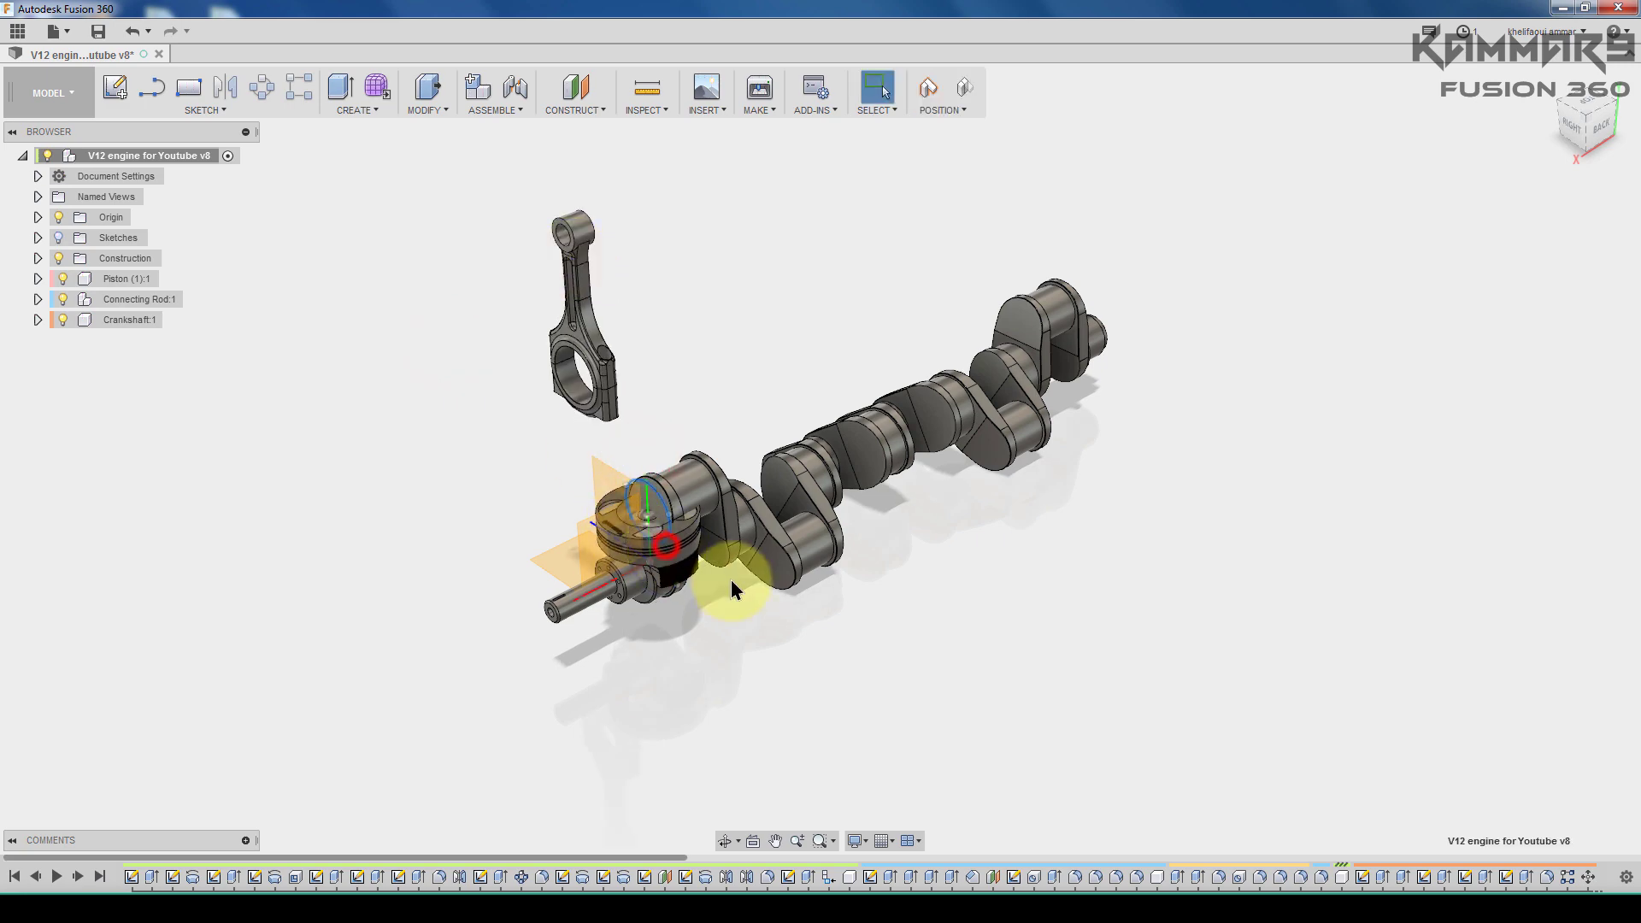
pyautogui.moveTo(694, 554); pyautogui.dragTo(944, 670)
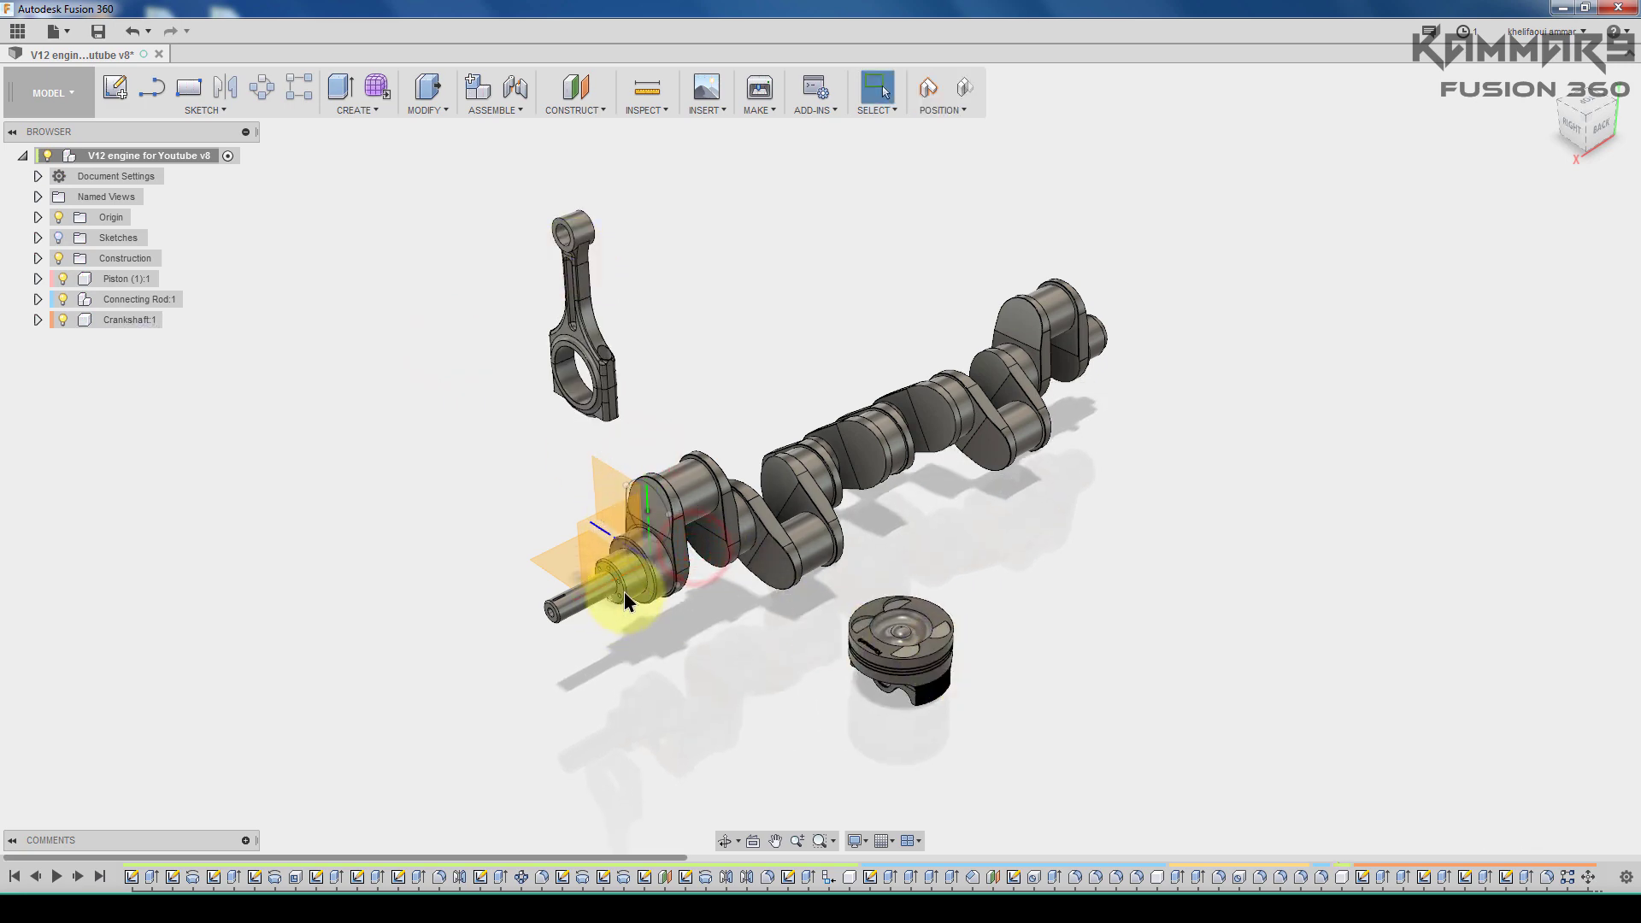
pyautogui.keyDown('shift'); pyautogui.moveTo(785, 526); pyautogui.dragTo(791, 478, button='middle'); pyautogui.keyUp('shift')
pyautogui.click(58, 223)
pyautogui.click(480, 464)
pyautogui.keyDown('shift'); pyautogui.moveTo(682, 586); pyautogui.dragTo(778, 562, button='middle'); pyautogui.keyUp('shift')
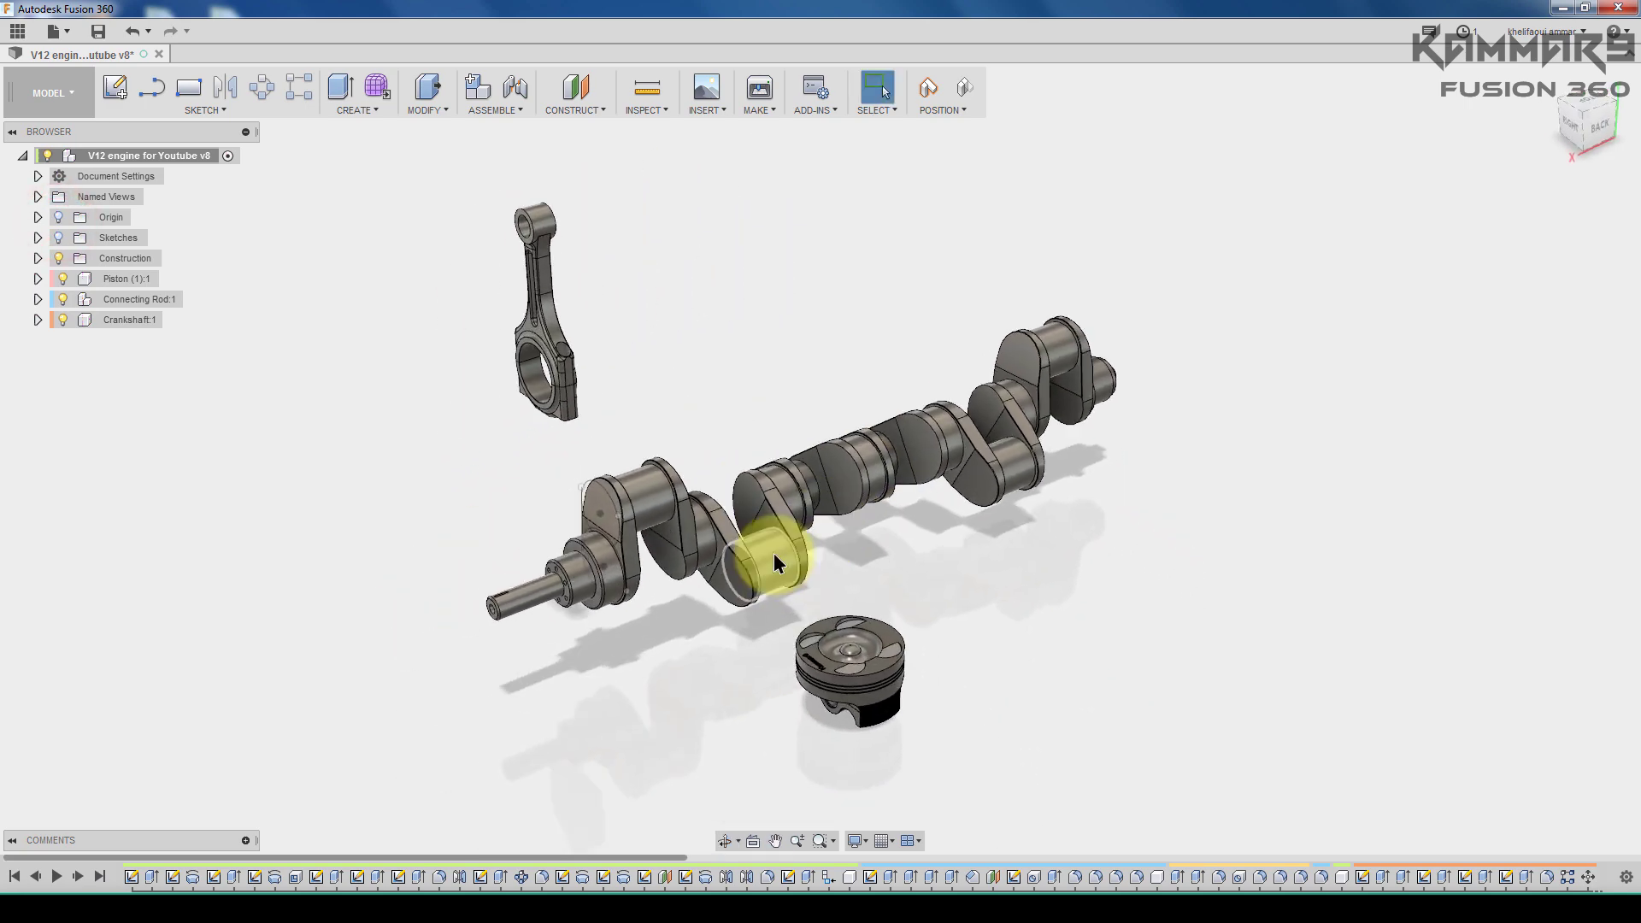